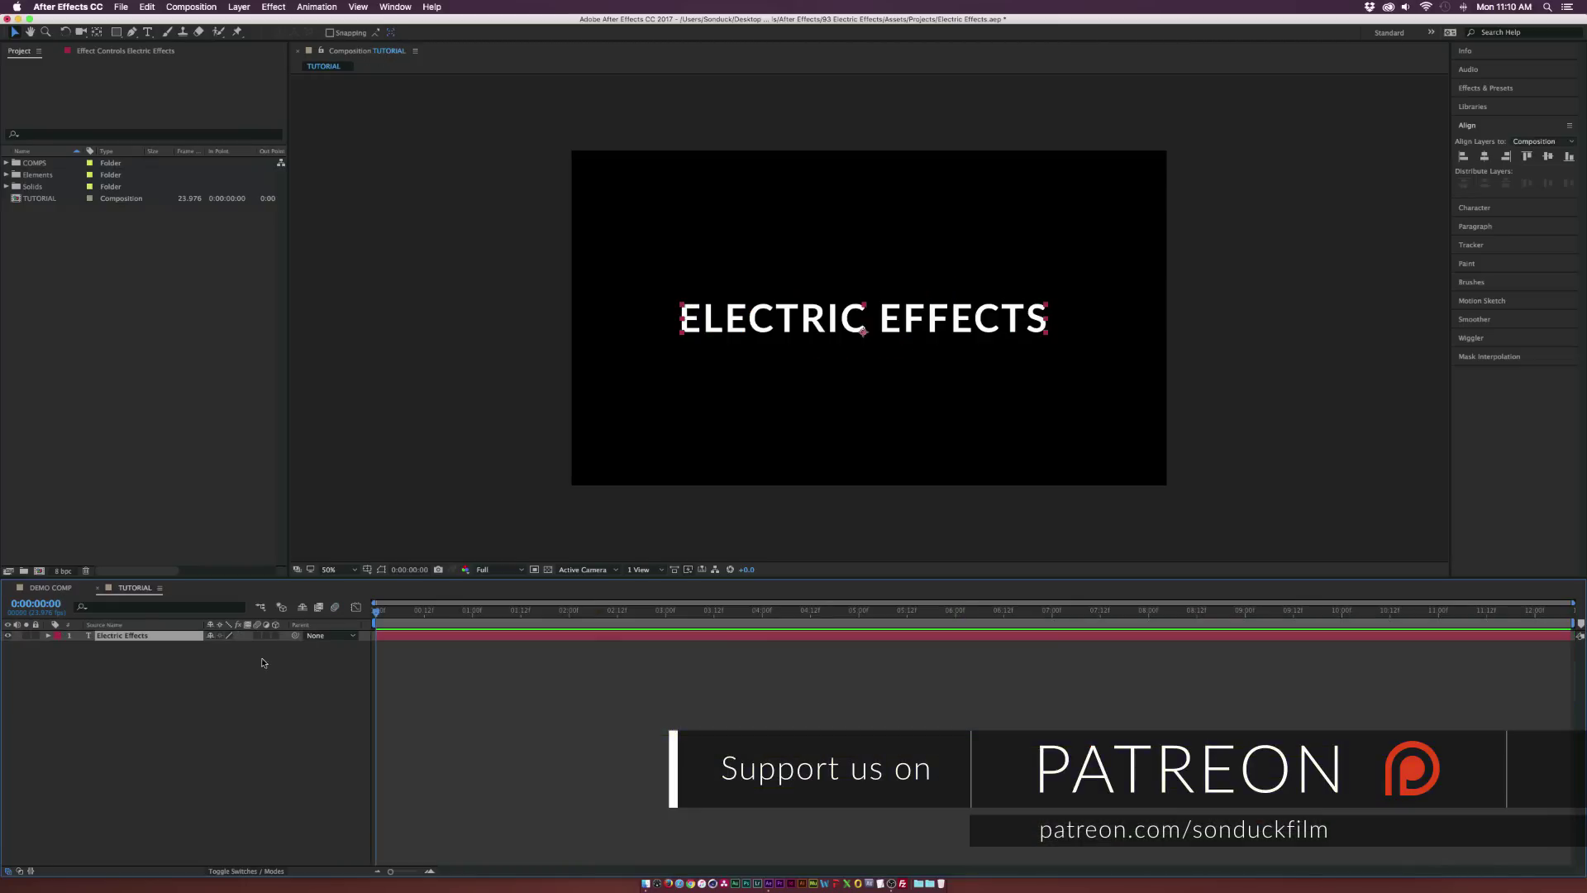
- Pre-compose the Electric Effects text layer into a new composition named "Placeholder 1", moving all attributes into it
click(141, 637)
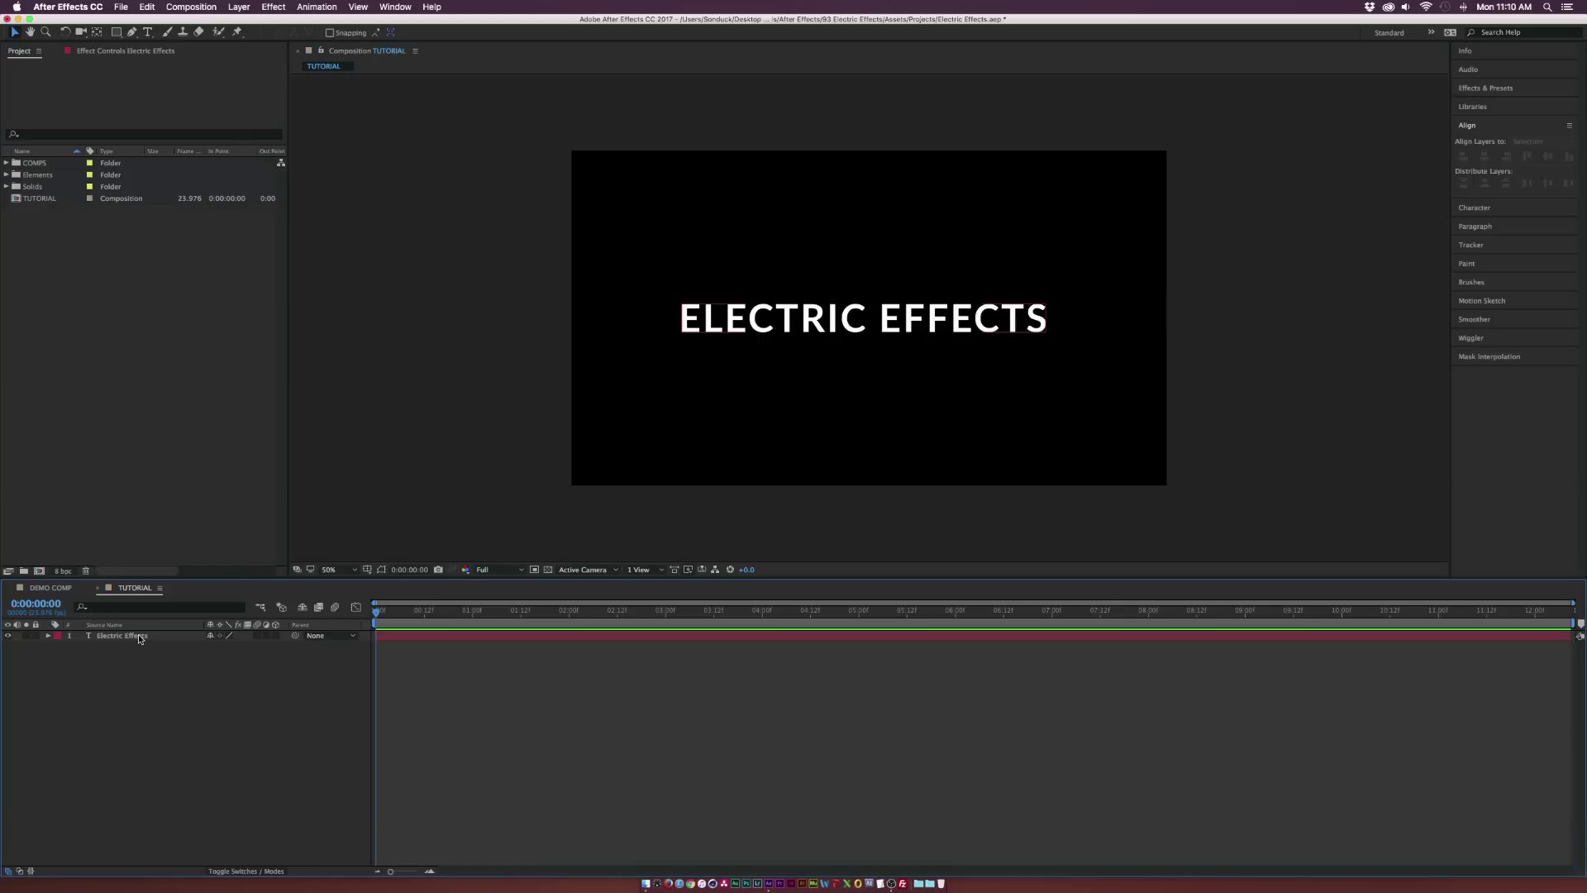
click(141, 637)
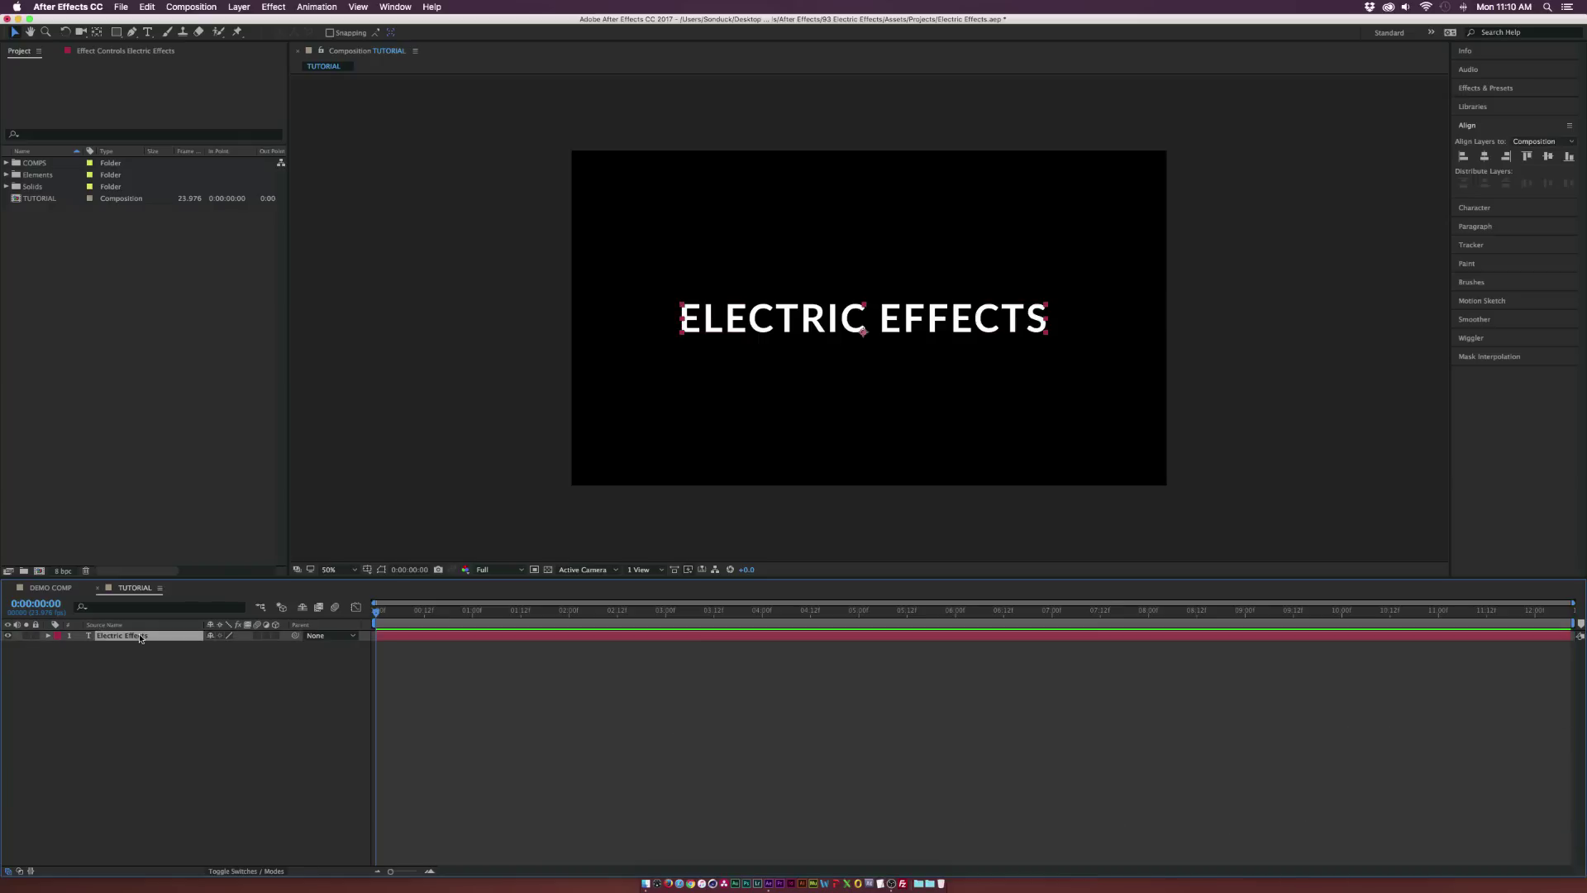
click(248, 5)
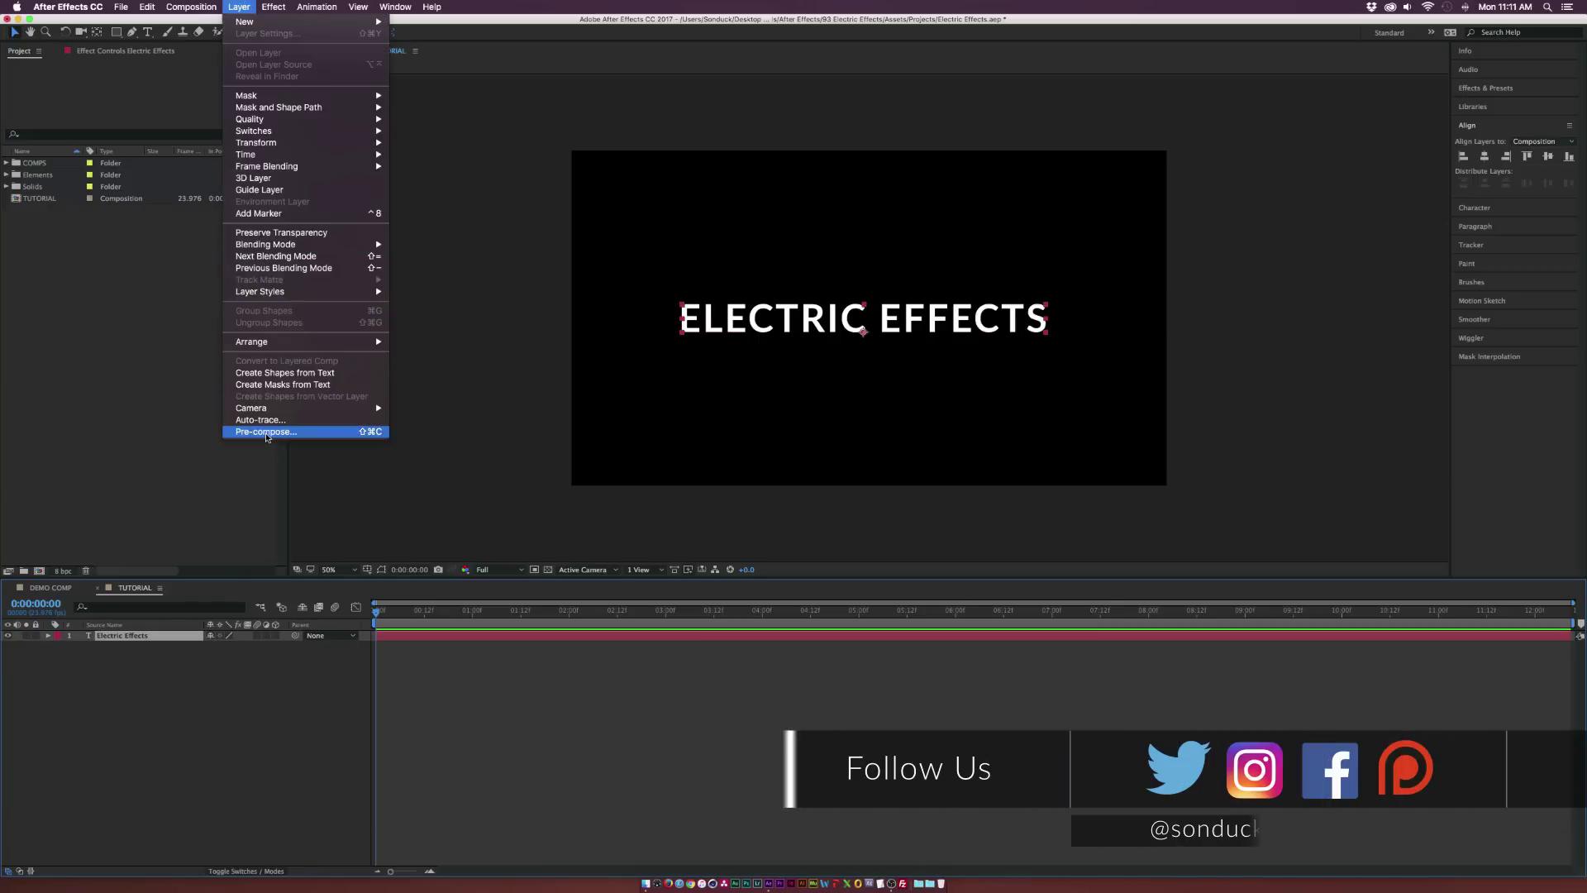
click(267, 434)
text(Place)
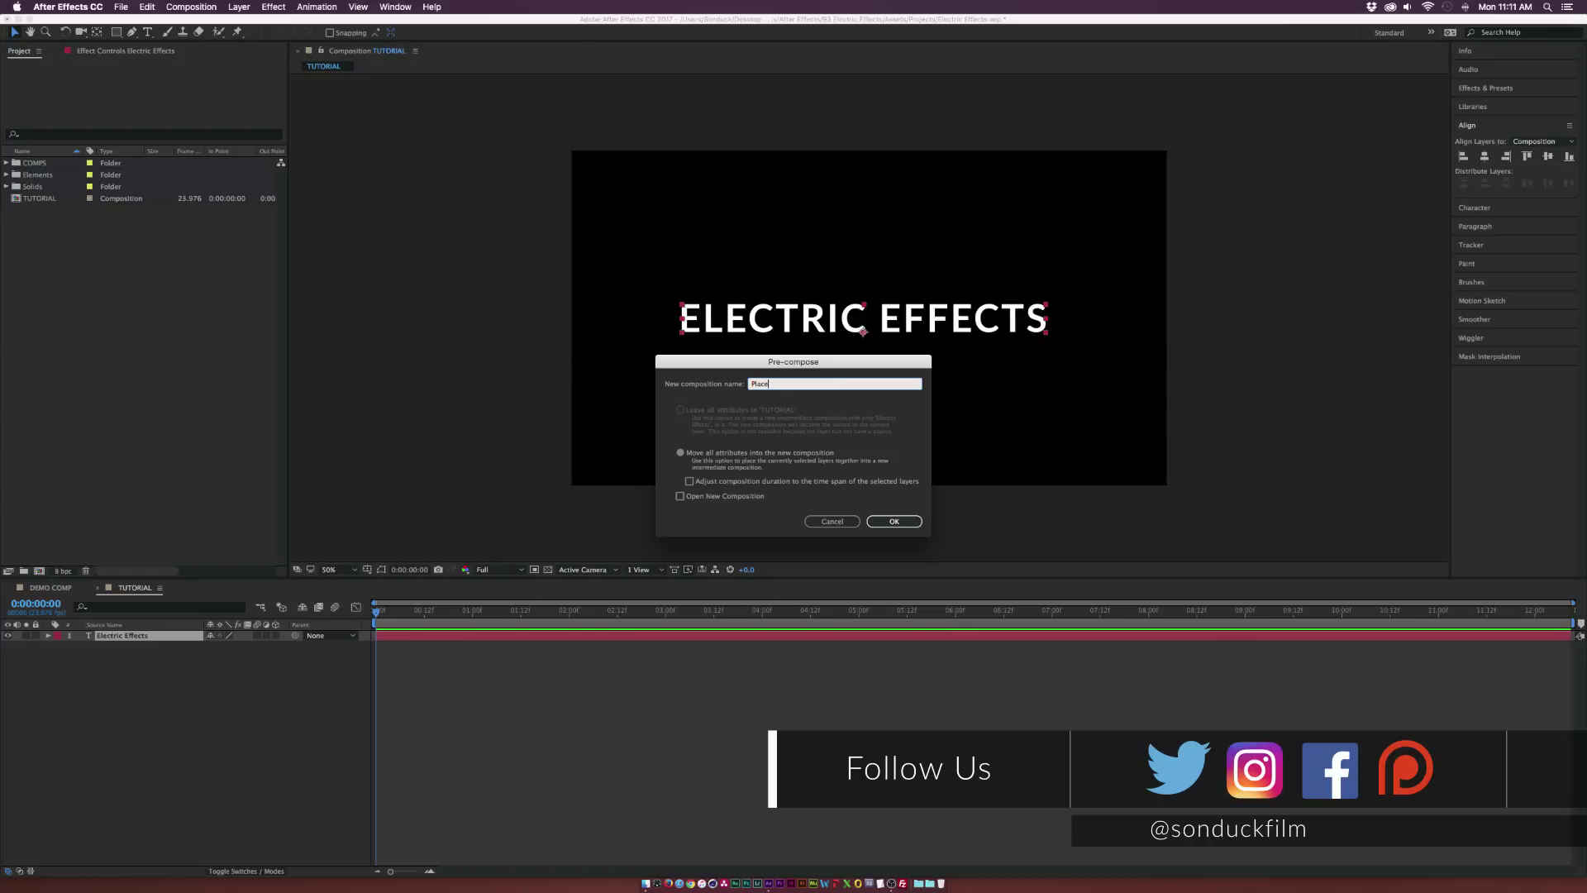
text(holder 1)
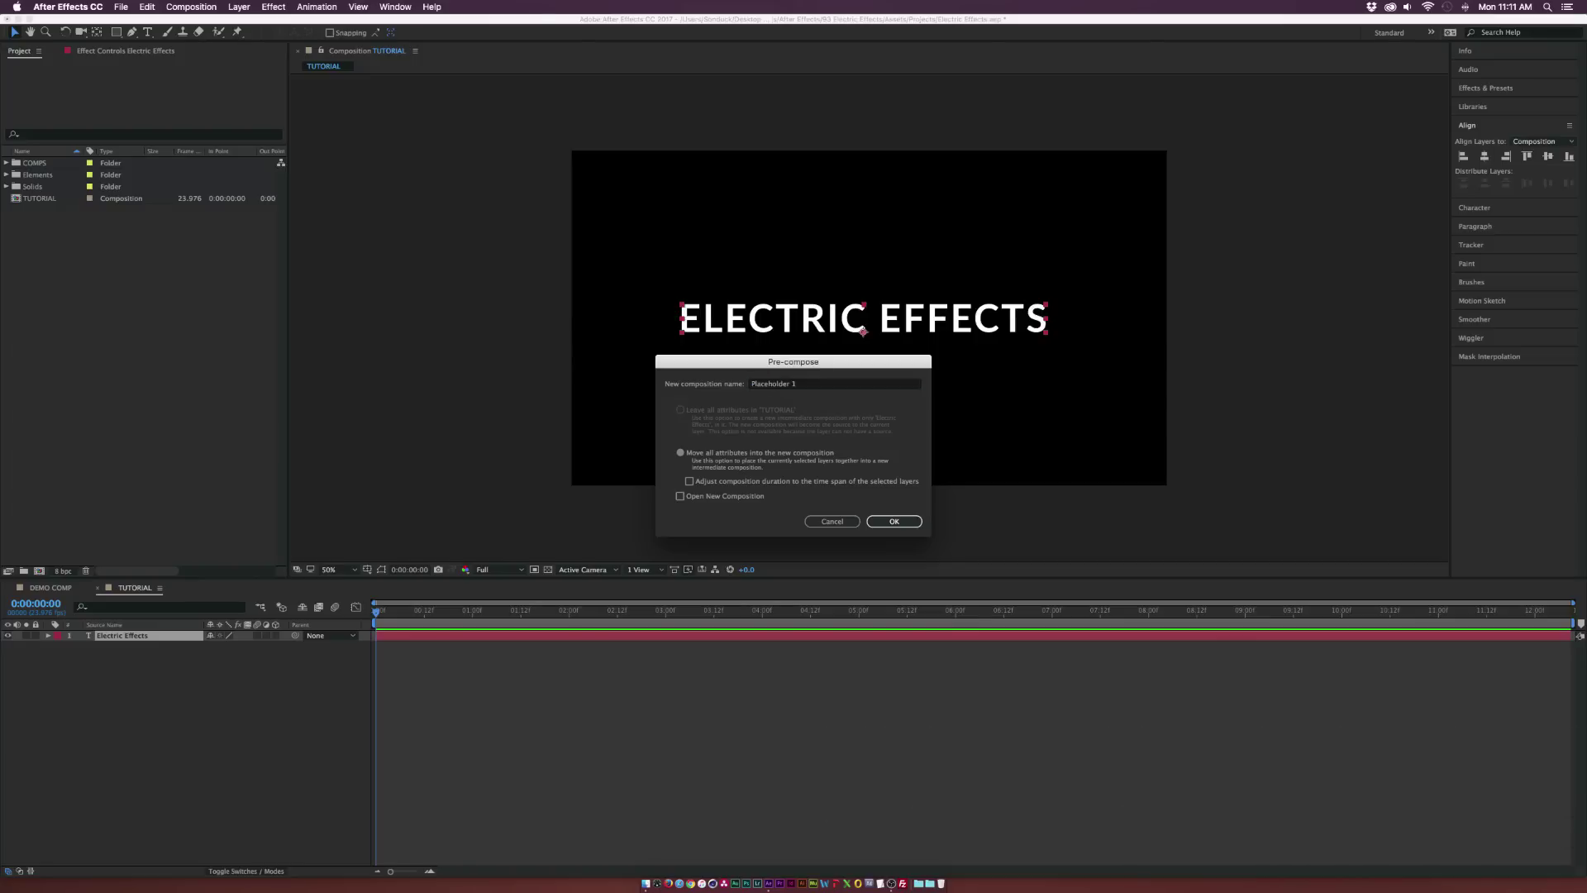
key(Return)
click(209, 741)
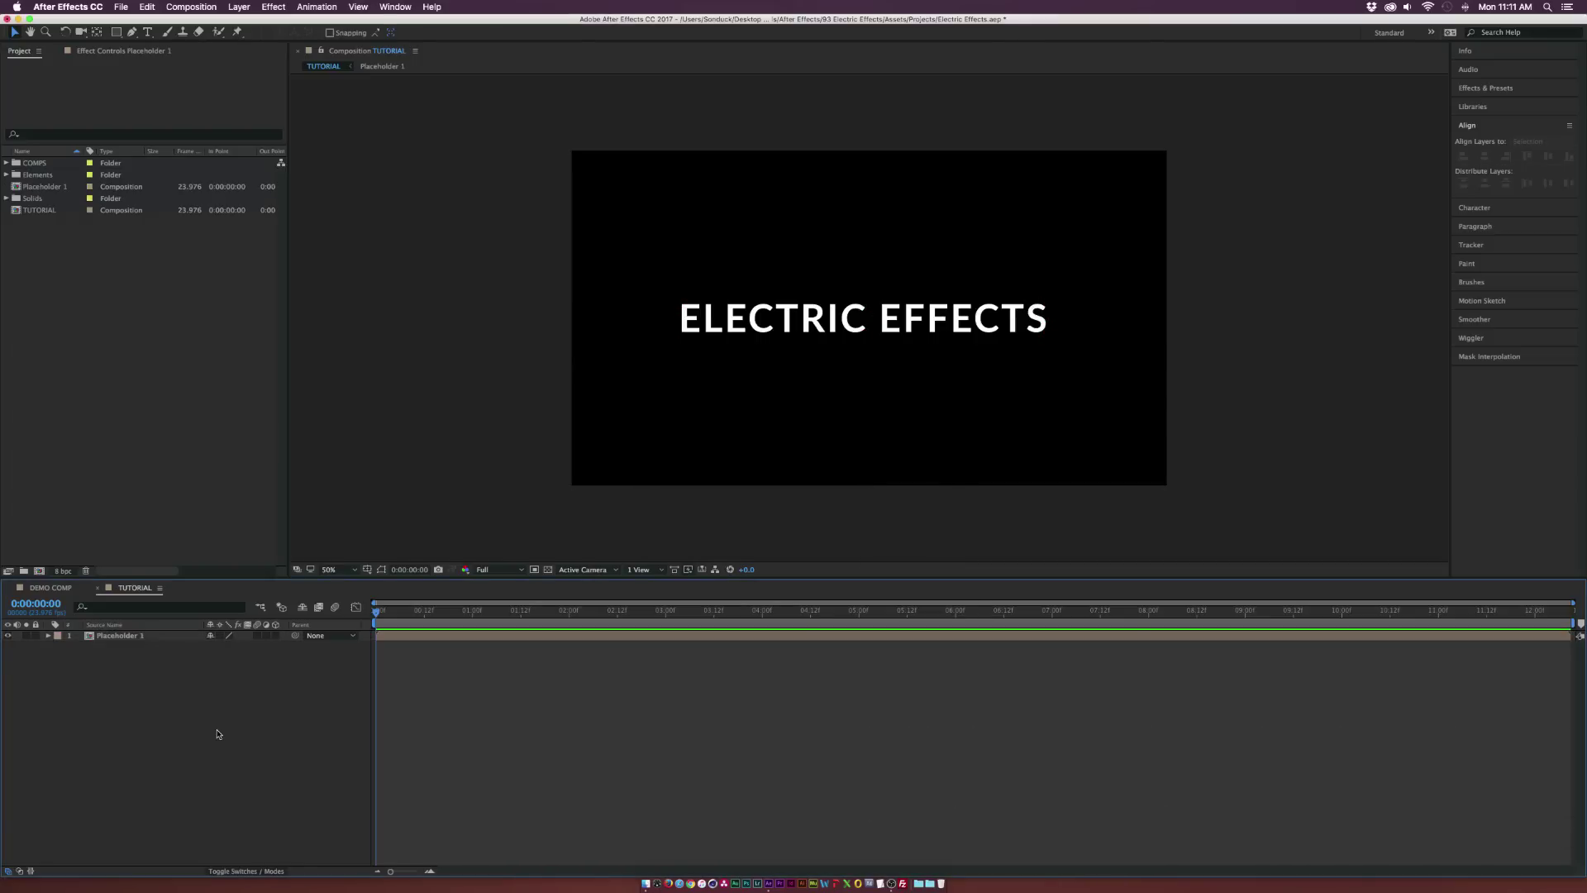
- Draw an unfilled, stroked rectangle around the ELECTRIC EFFECTS text as its own shape layer
click(153, 639)
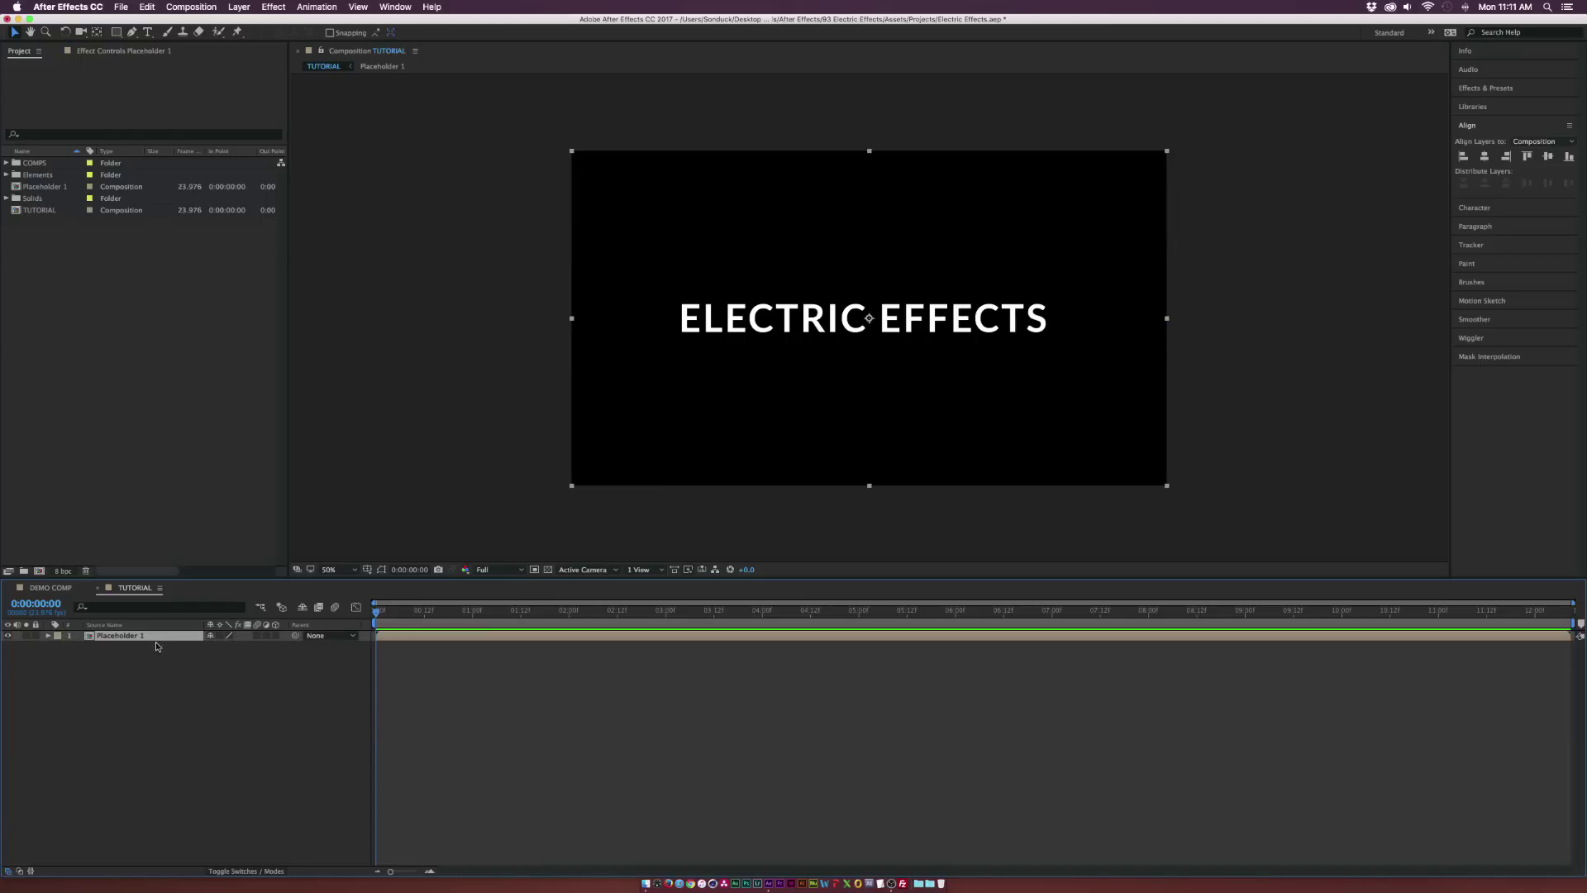
click(158, 702)
mouse_move(117, 31)
mouse_down()
mouse_move(157, 53)
mouse_move(157, 38)
mouse_up()
mouse_move(669, 292)
mouse_down()
mouse_move(806, 346)
mouse_move(1083, 355)
mouse_move(1063, 352)
mouse_up()
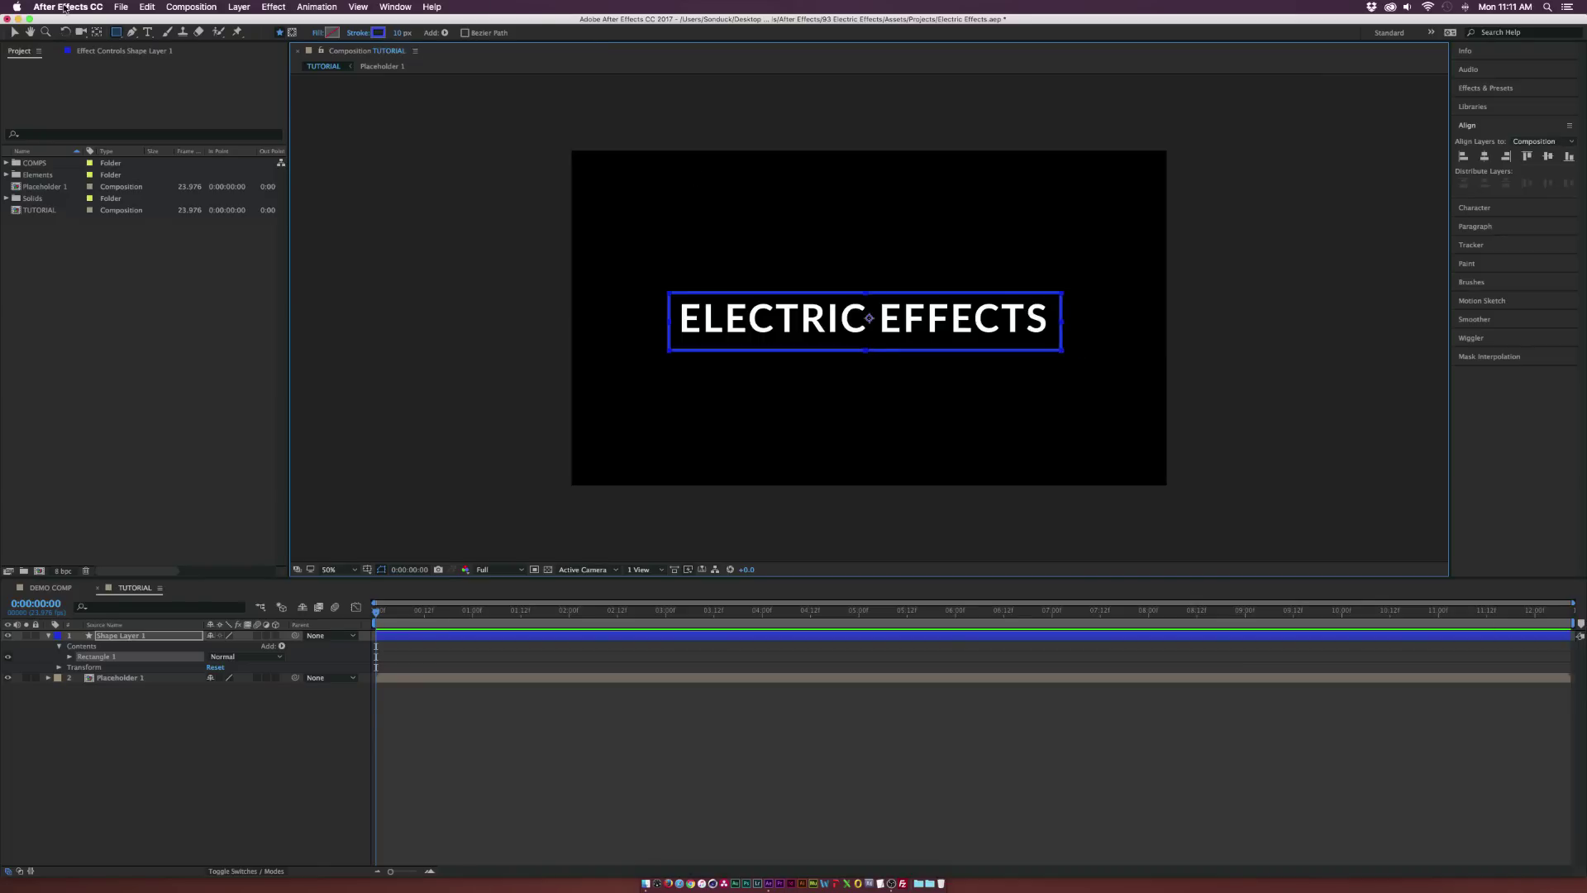
- Change the rectangle's stroke color to orange and hide the shape path outlines in the viewer
click(378, 32)
drag(818, 518, 815, 520)
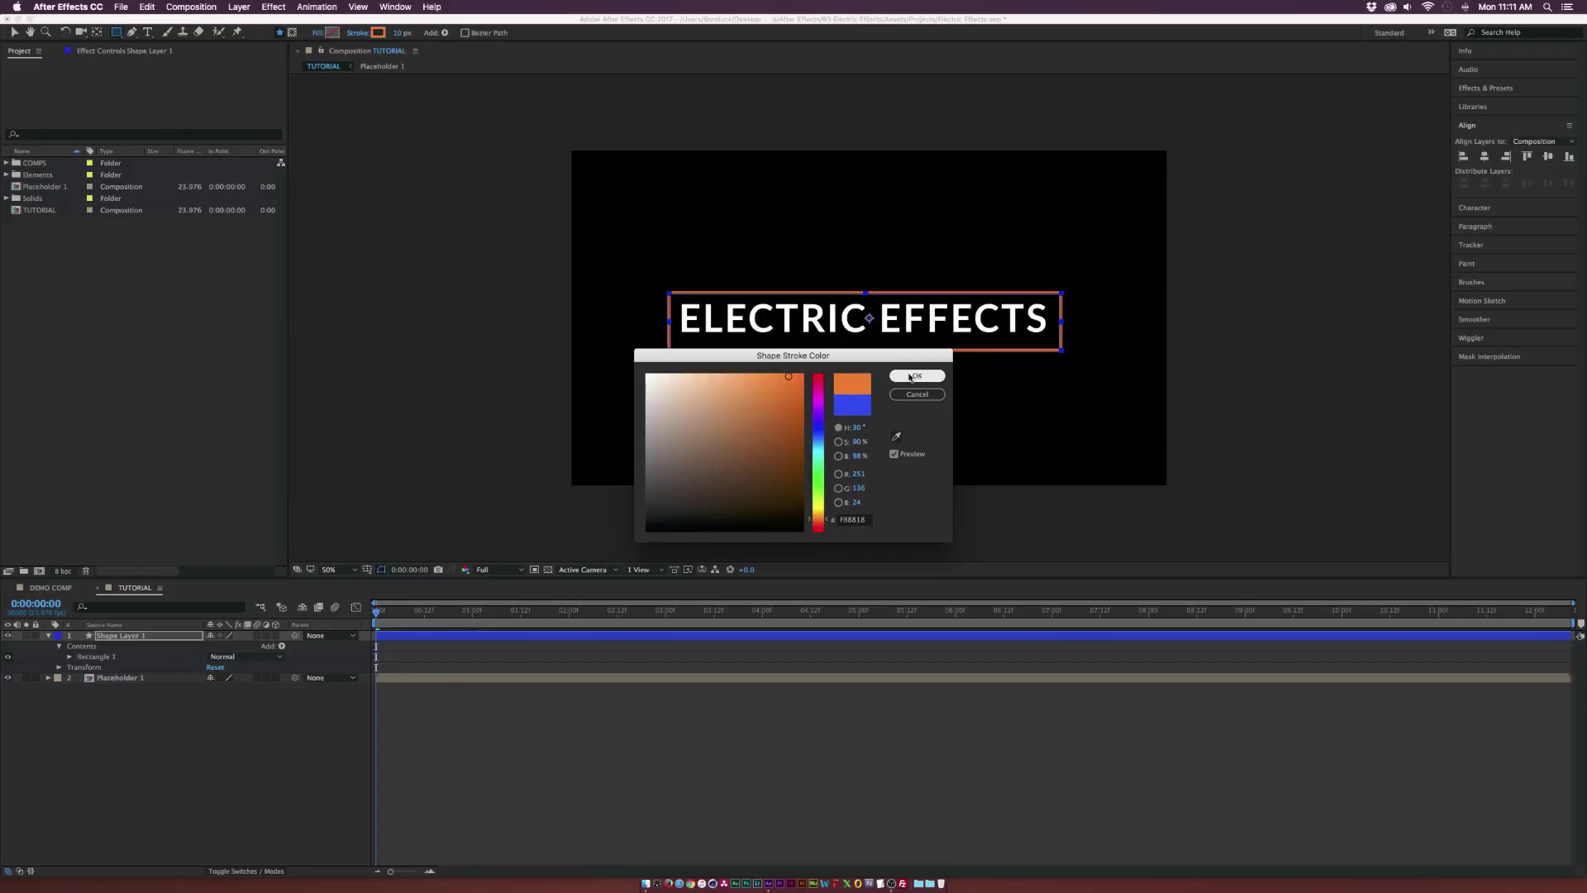
click(917, 376)
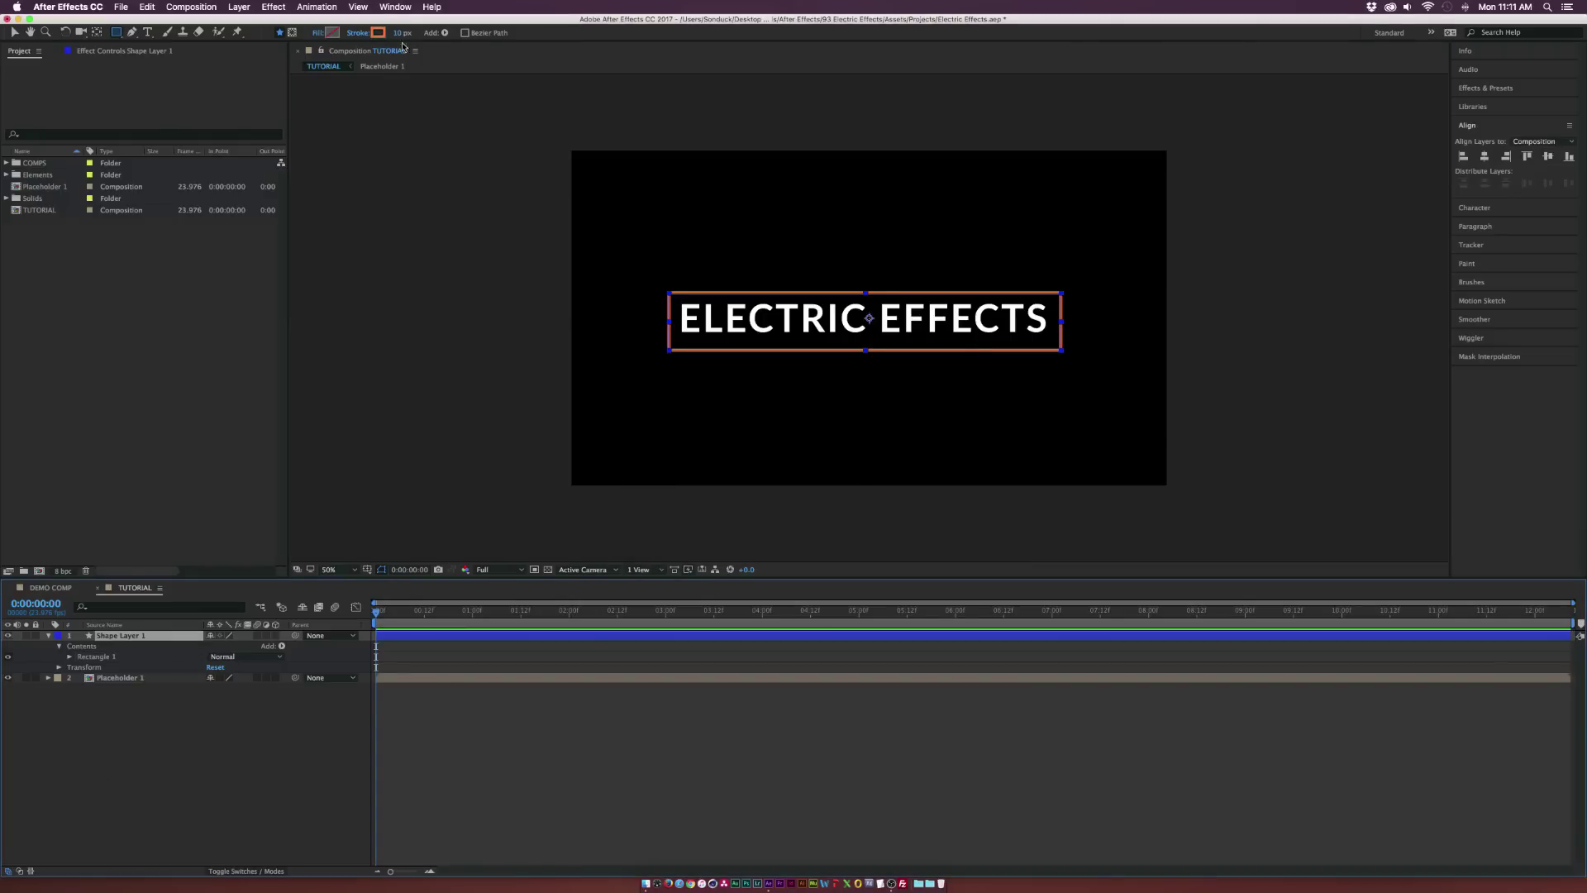
click(381, 569)
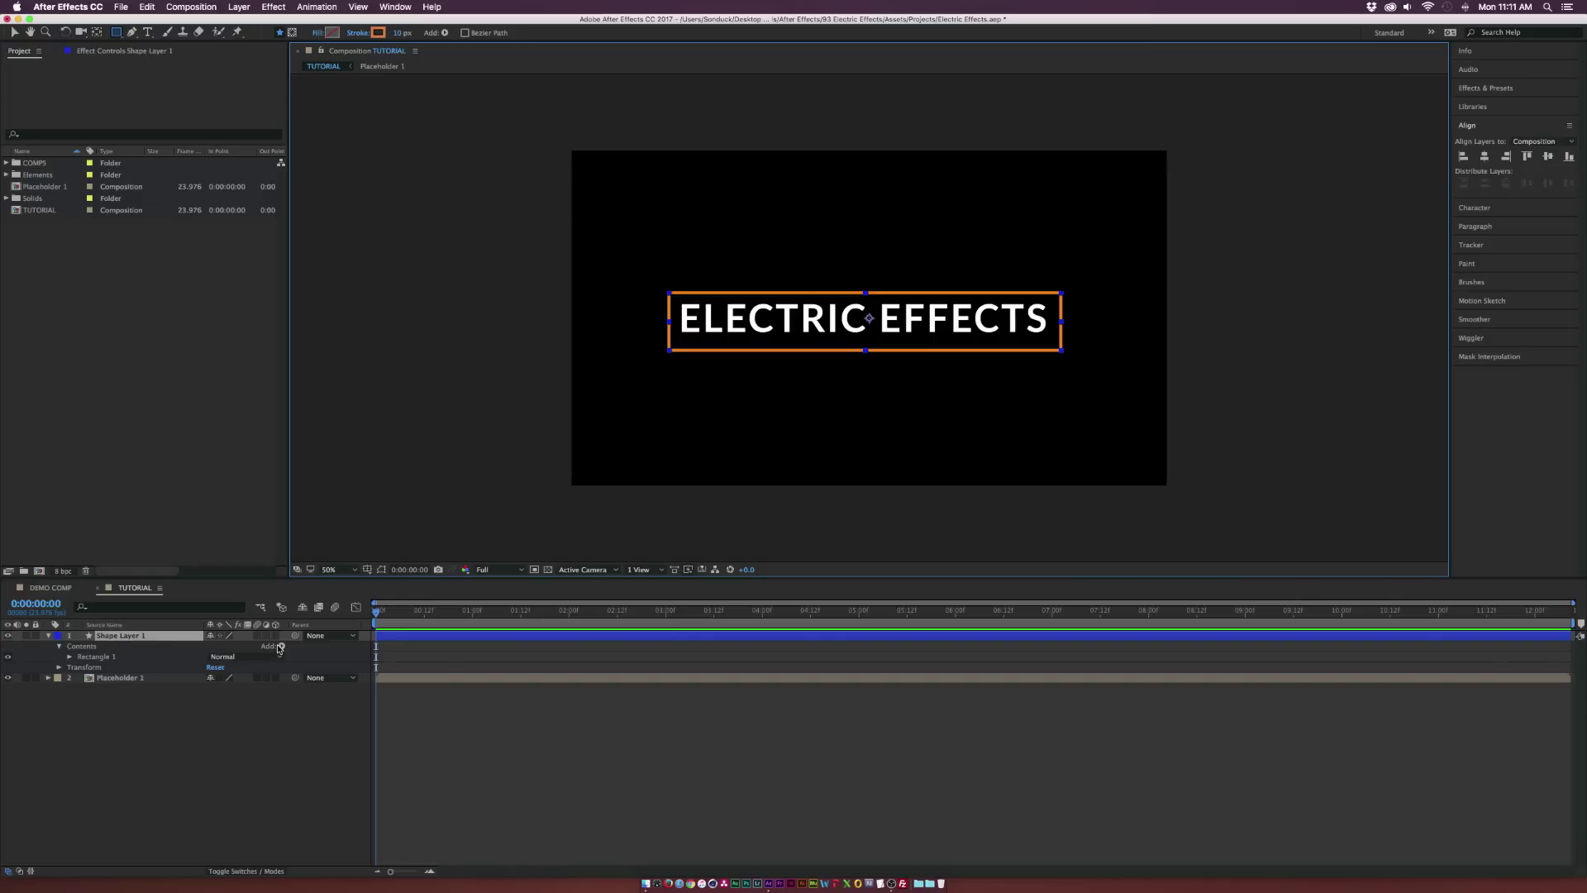
- Add Trim Paths to the rectangle's shape layer and keyframe Start from 100% at 0:00 to 0% at about 1.5 seconds
click(280, 647)
click(306, 827)
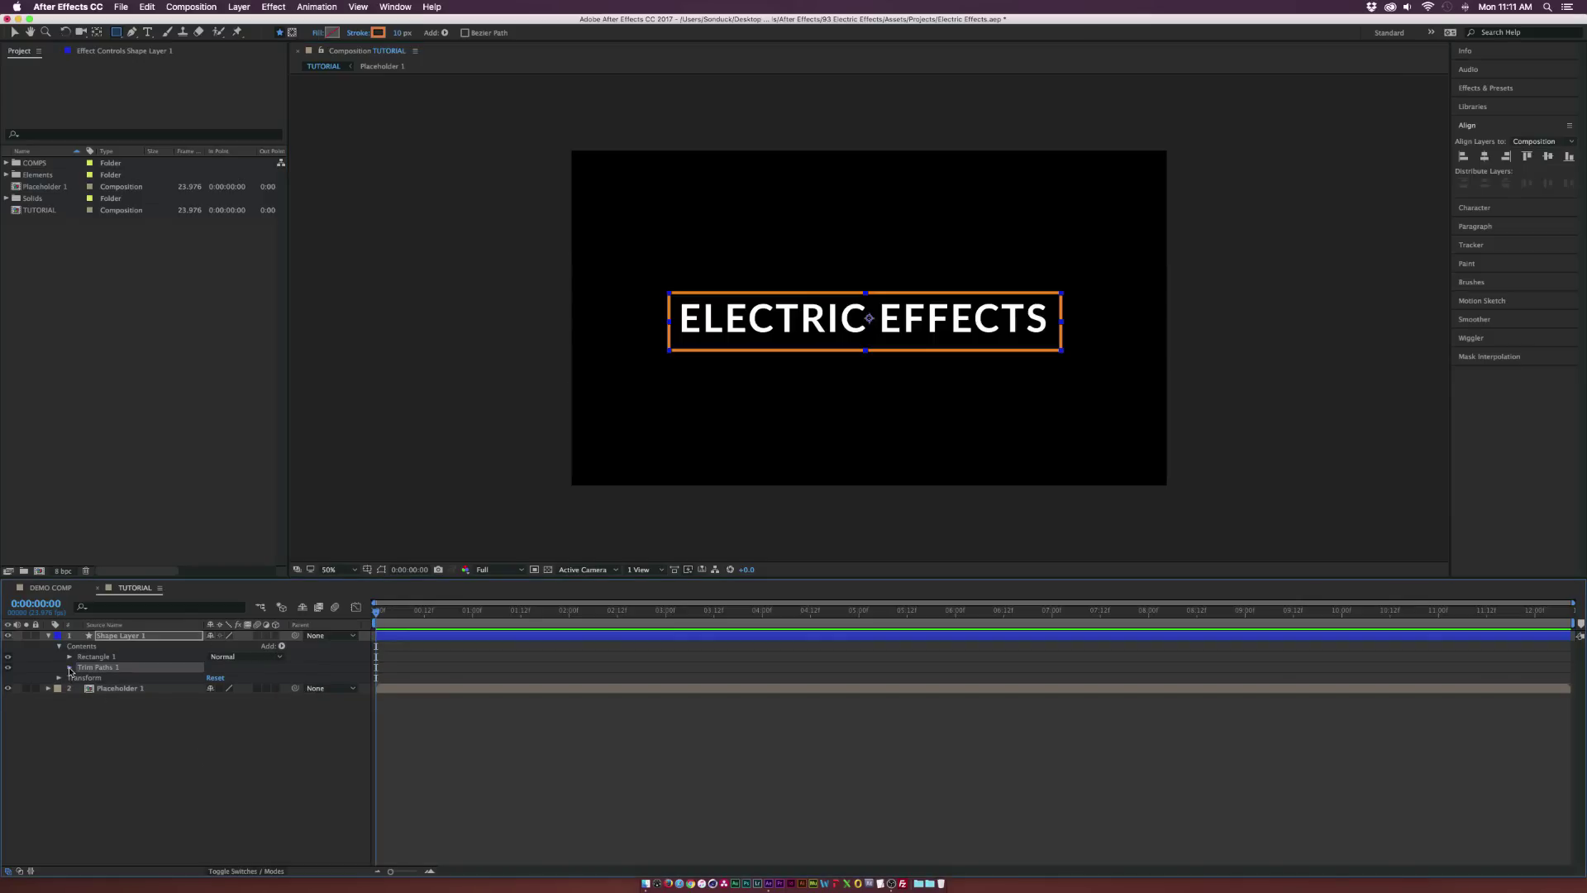
click(69, 668)
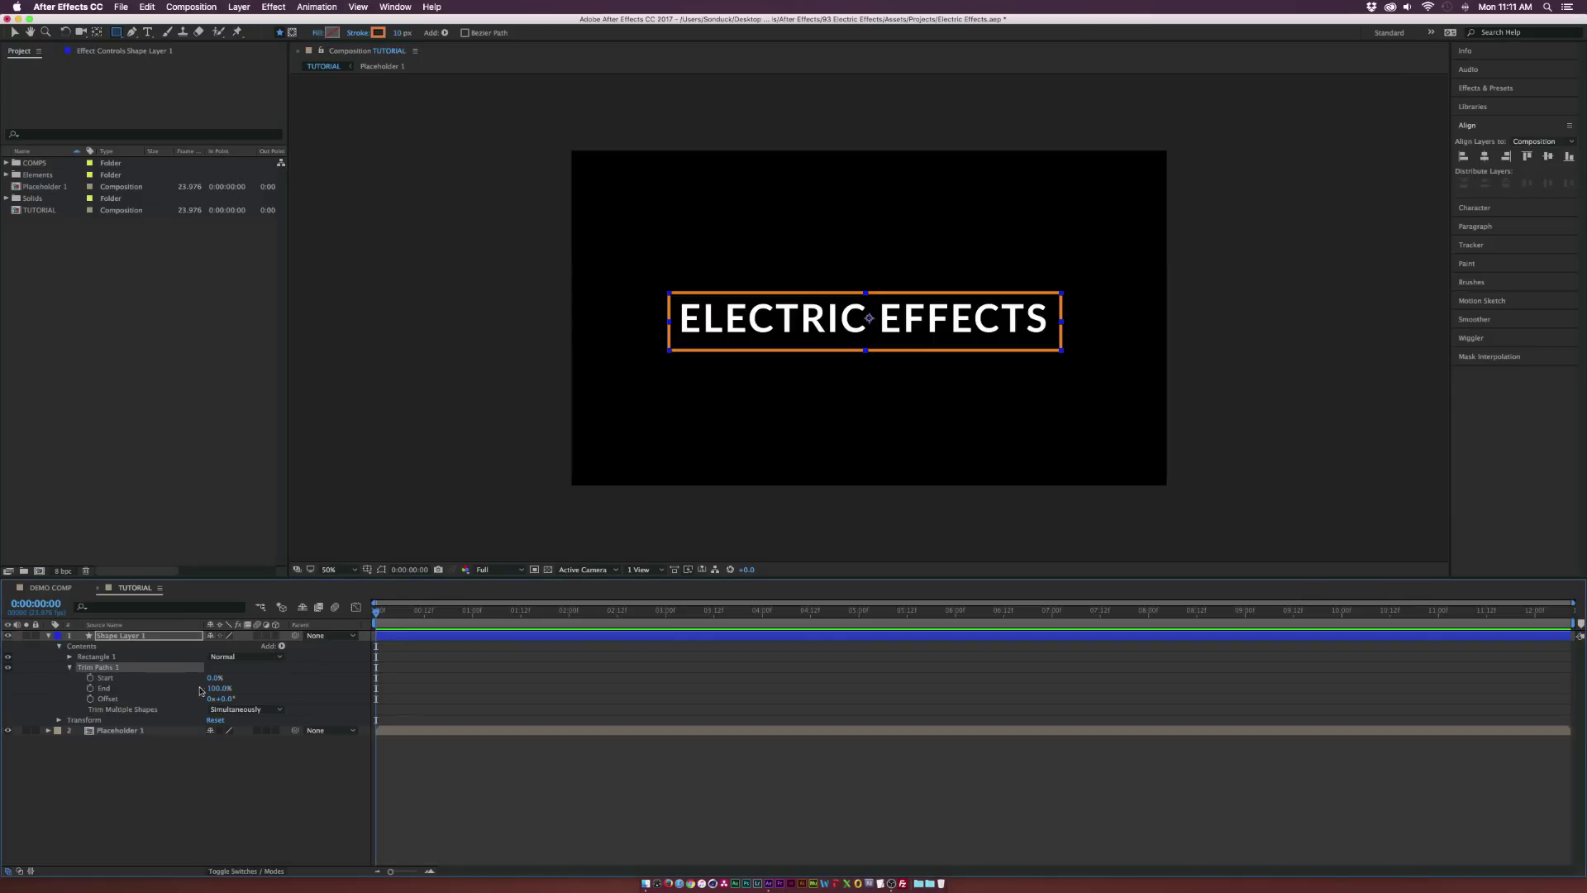
drag(214, 678, 298, 690)
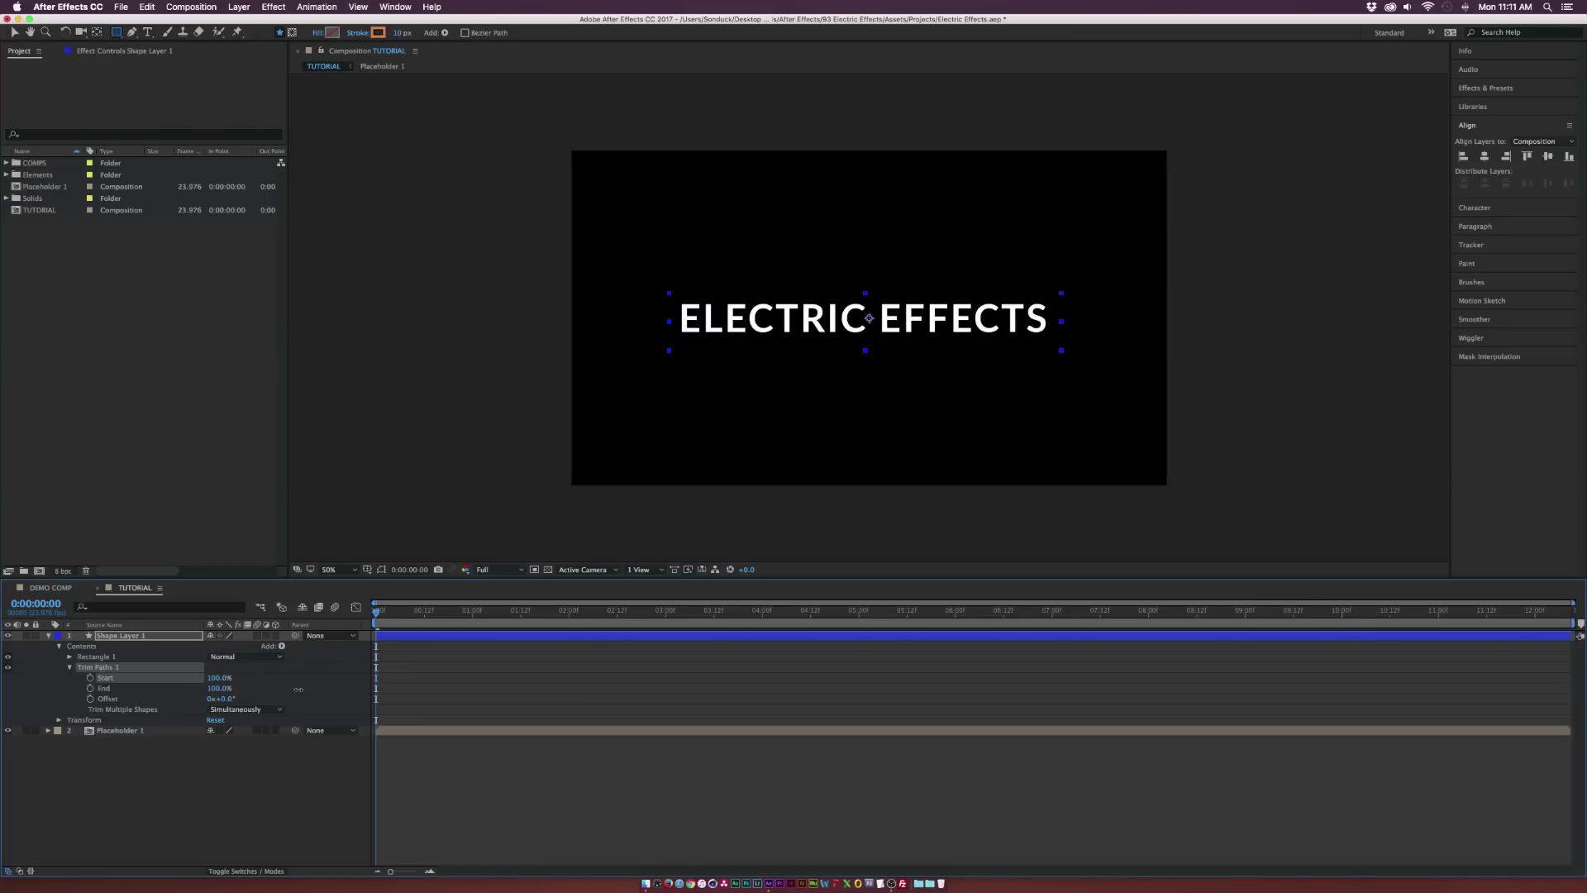
click(90, 678)
drag(423, 612, 524, 618)
drag(214, 678, 96, 682)
- Keyframe the Trim Paths End from 100% at about 17 frames to 0% at 0:00:02:02
drag(450, 616, 578, 619)
click(90, 688)
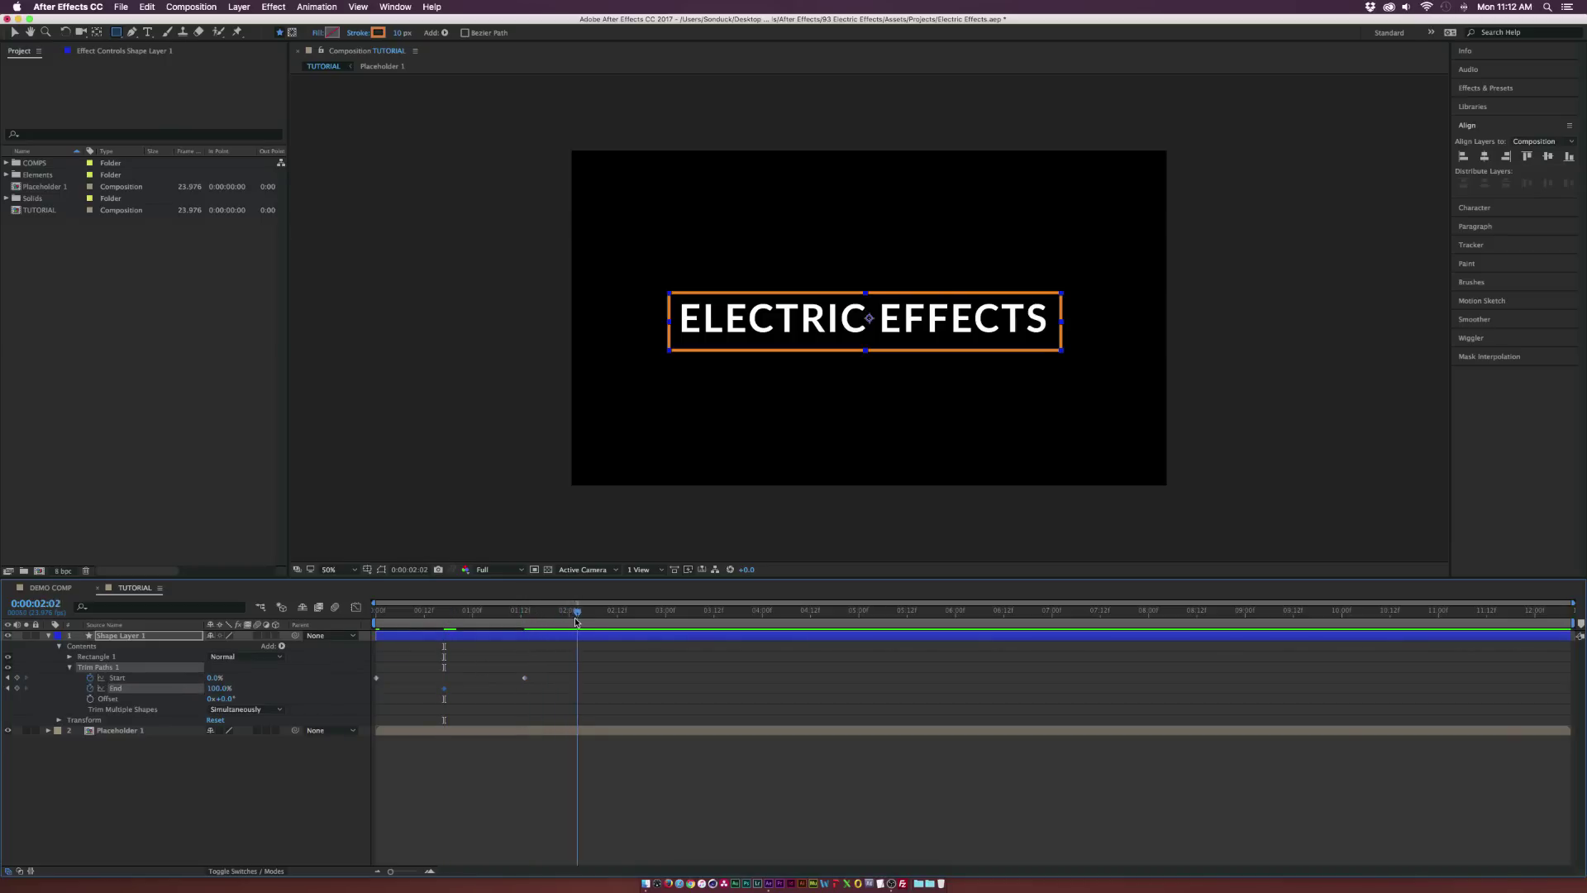
drag(219, 688, 122, 689)
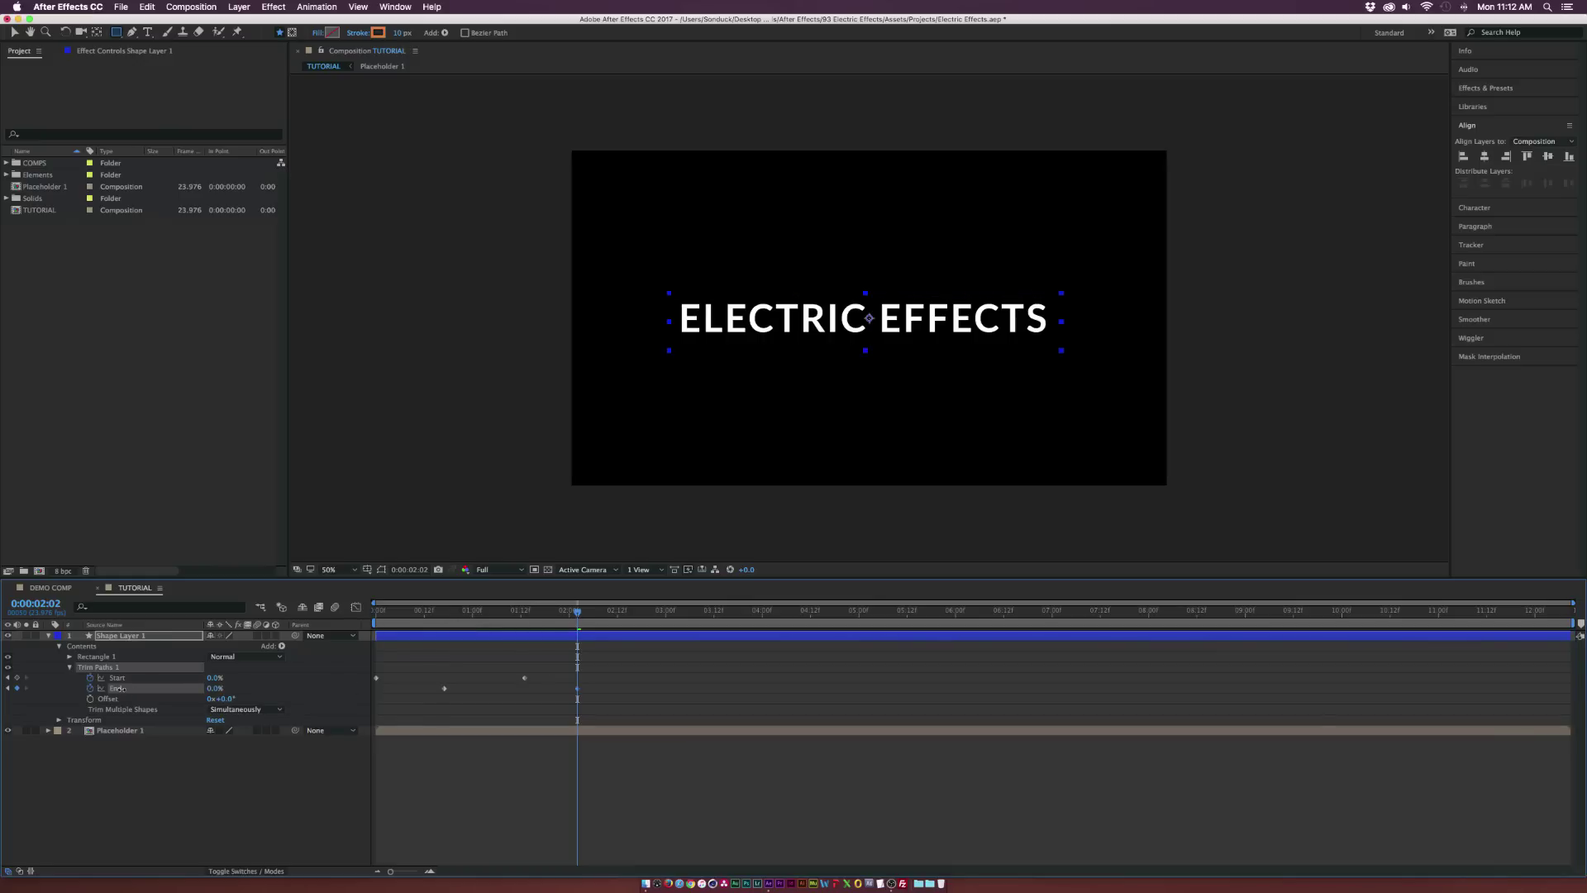
click(212, 792)
- Set the Trim Paths Offset to 171° and preview the outline animation
mouse_move(405, 616)
mouse_down()
mouse_move(385, 616)
mouse_move(561, 630)
mouse_move(497, 629)
mouse_up()
drag(216, 698, 334, 699)
click(459, 614)
key(space)
- Apply Easy Ease to all of the Trim Paths Start and End keyframes
drag(614, 655, 276, 716)
key(F9)
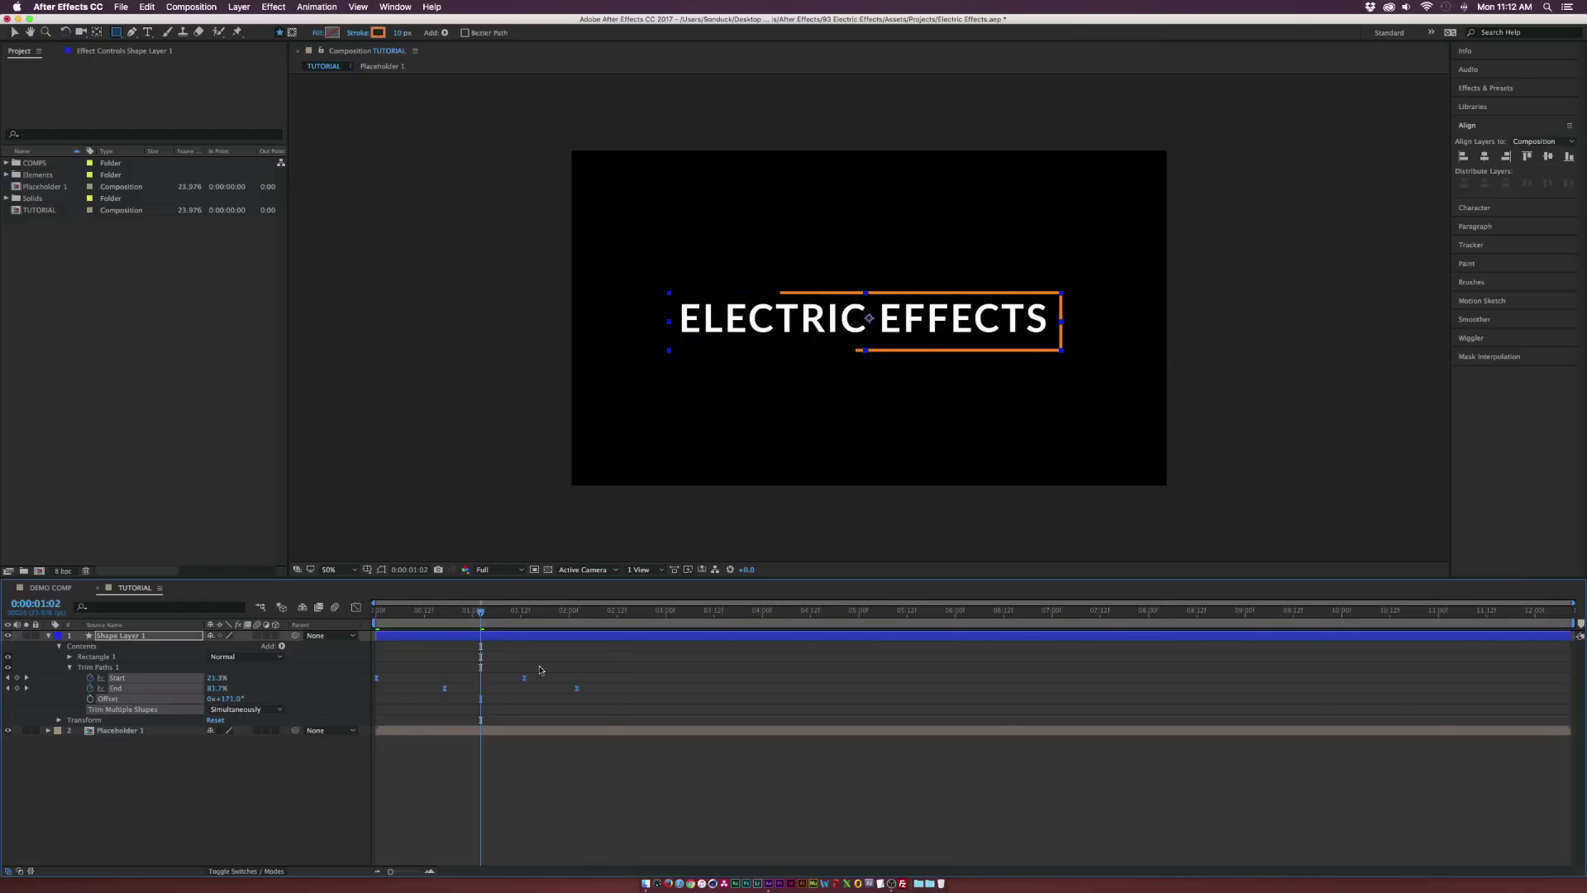
click(189, 805)
- Collapse the shape layer's properties and rename the layer "Rectangle"
click(48, 636)
click(119, 636)
key(Return)
text(Rect)
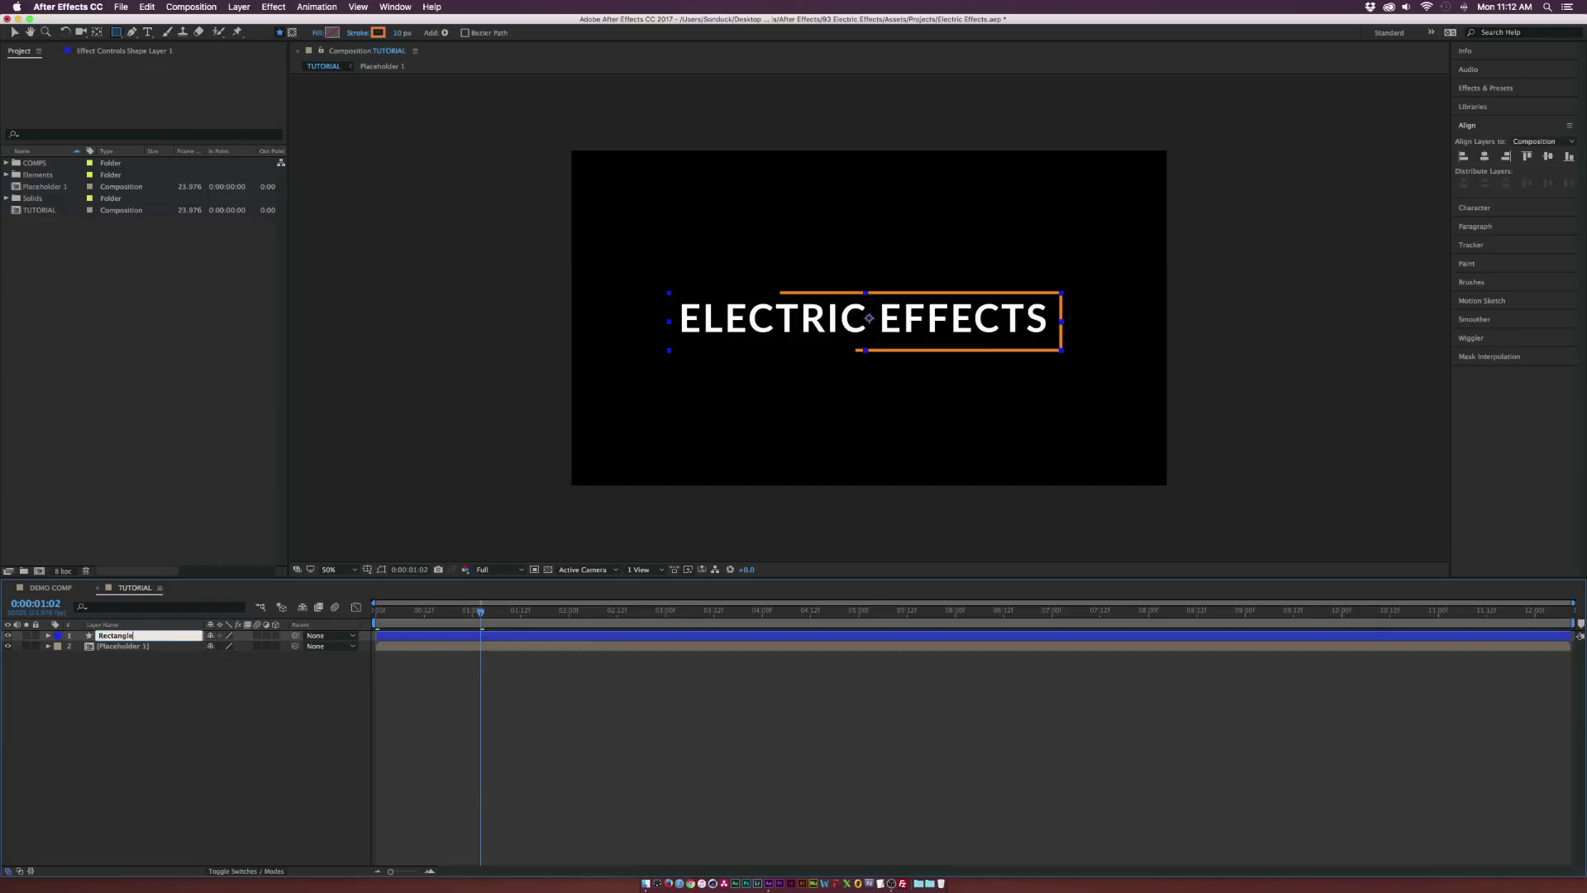
text(angle)
key(Return)
- Apply the Turbulent Displace effect to the Rectangle layer with Amount 43 and Size 66
click(274, 7)
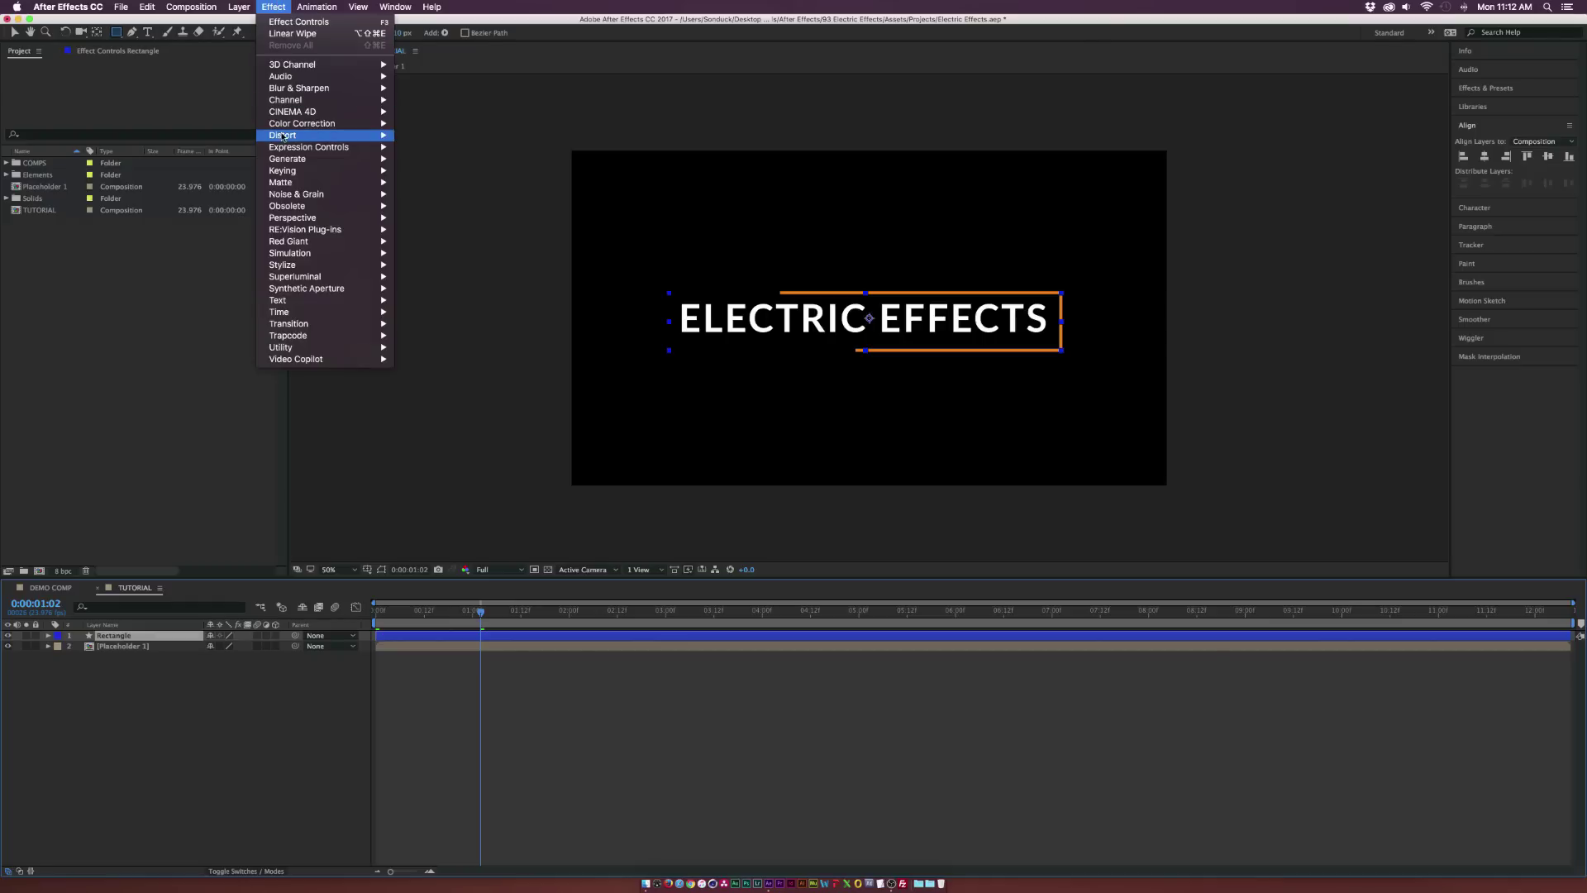
mouse_move(282, 136)
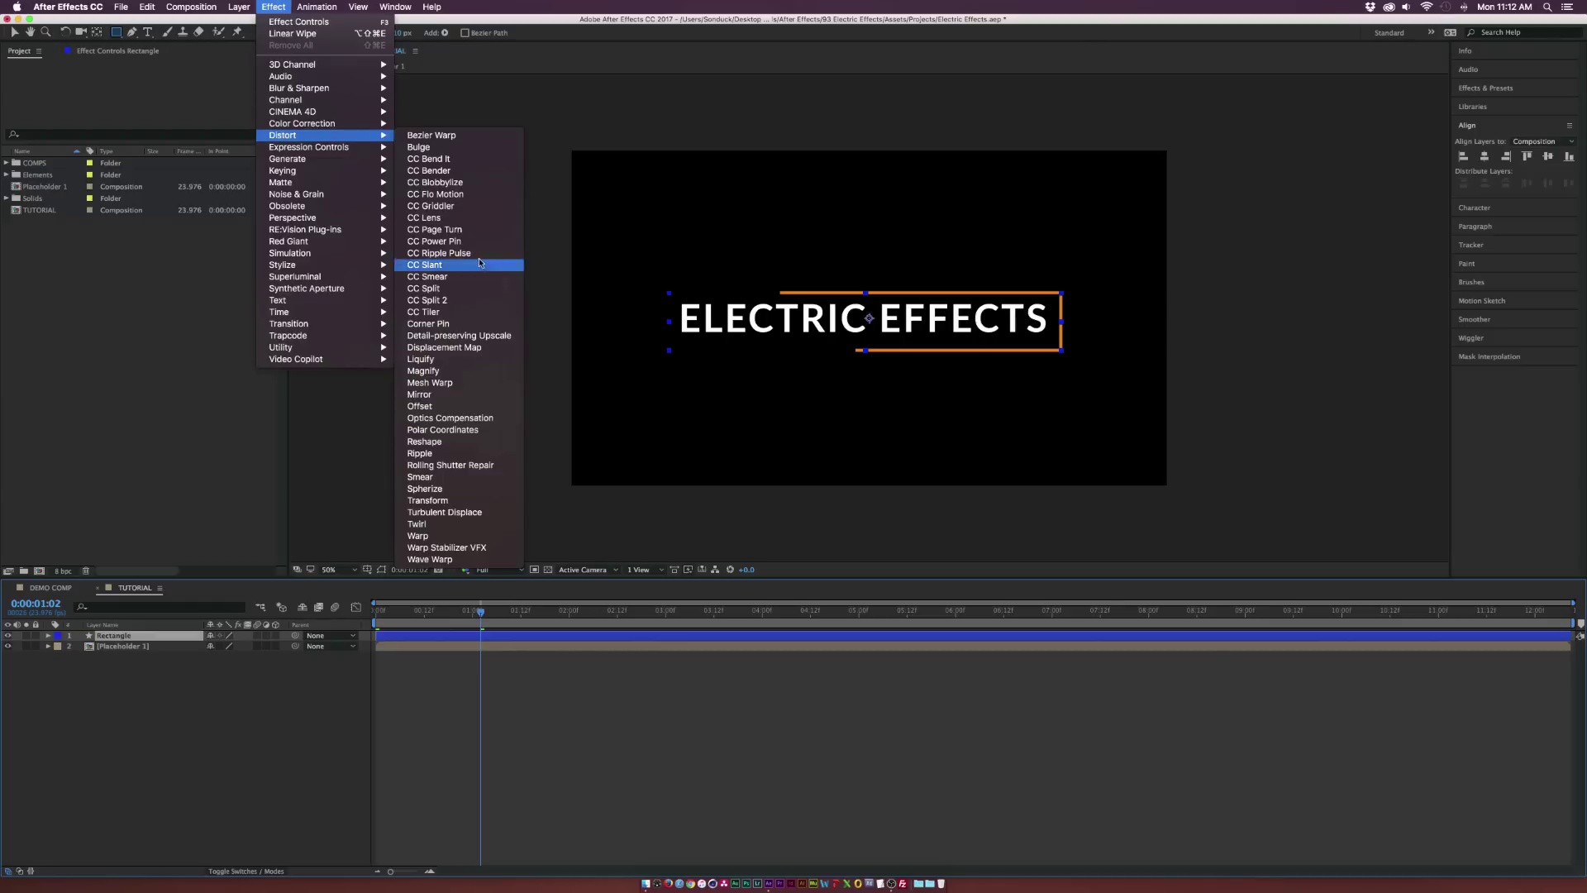
click(430, 513)
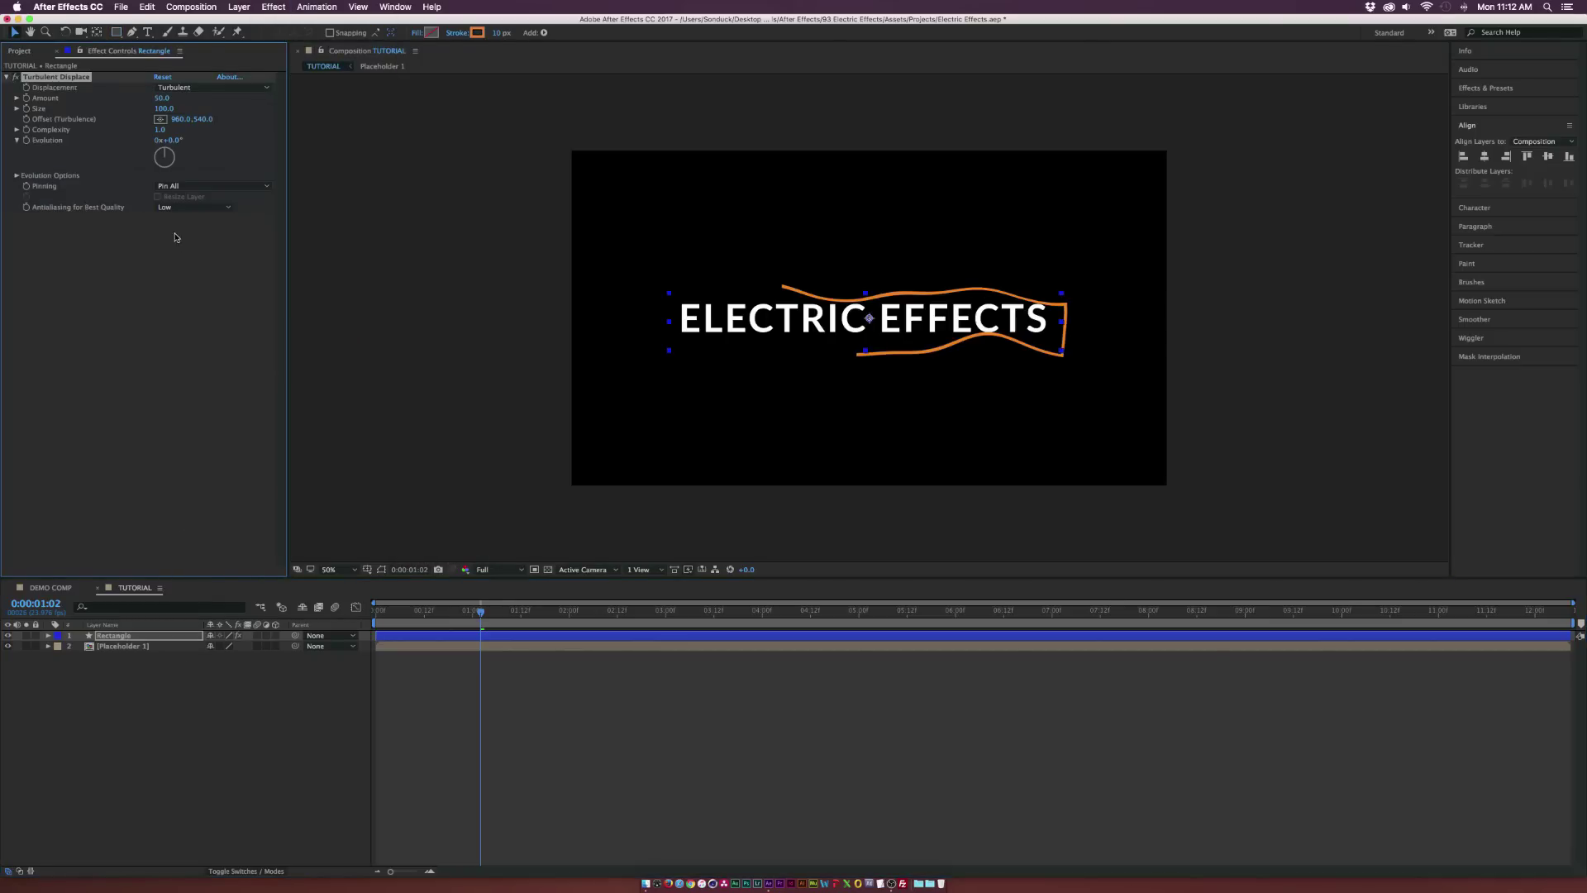
drag(160, 97, 143, 113)
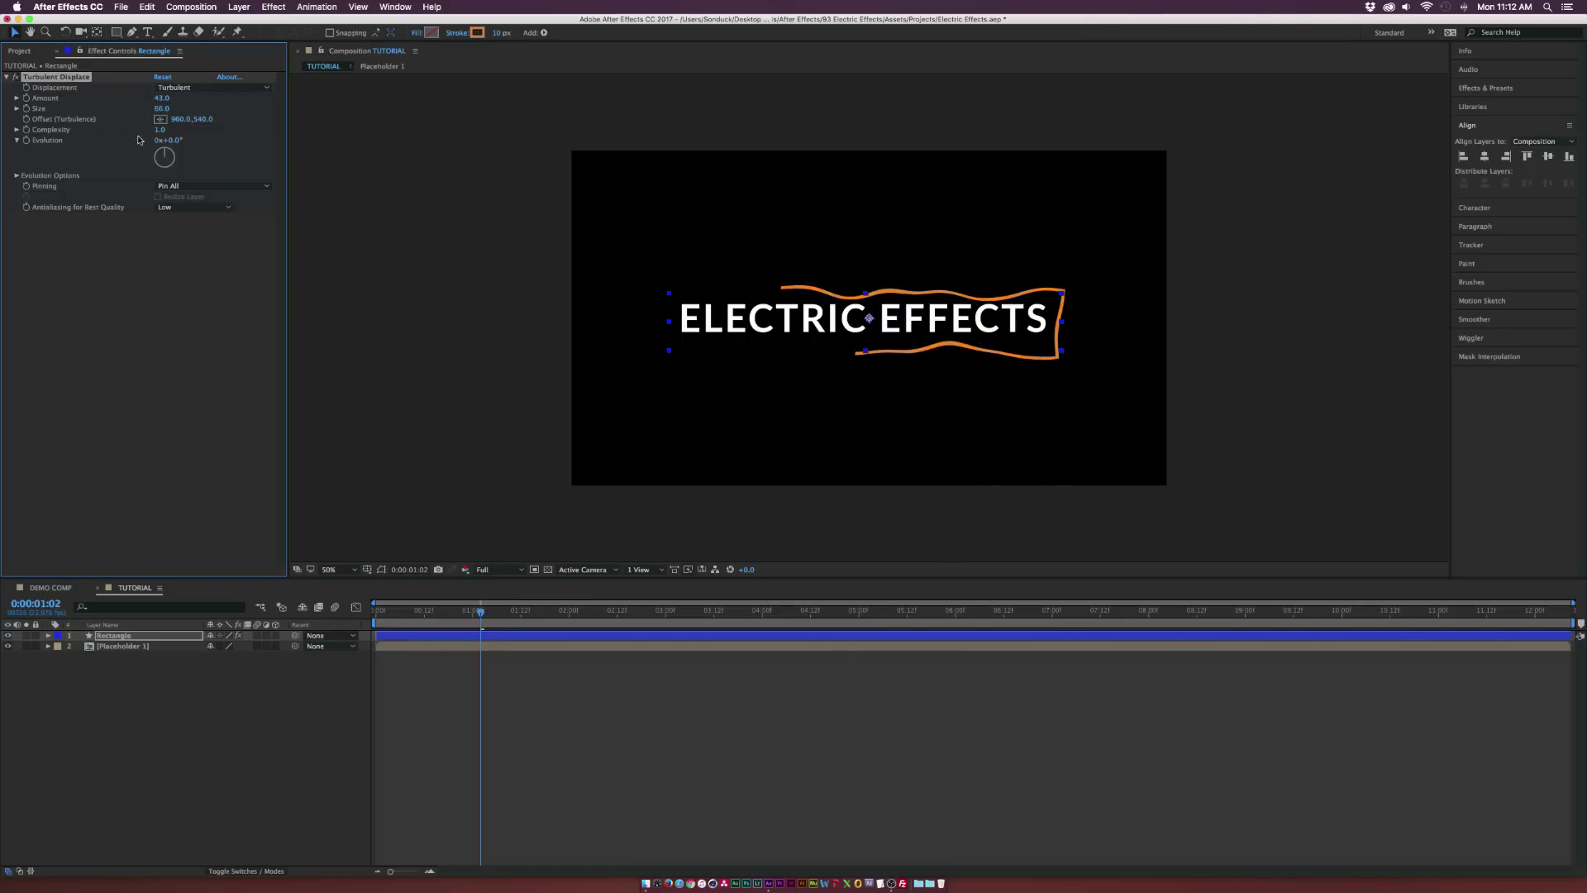
click(72, 153)
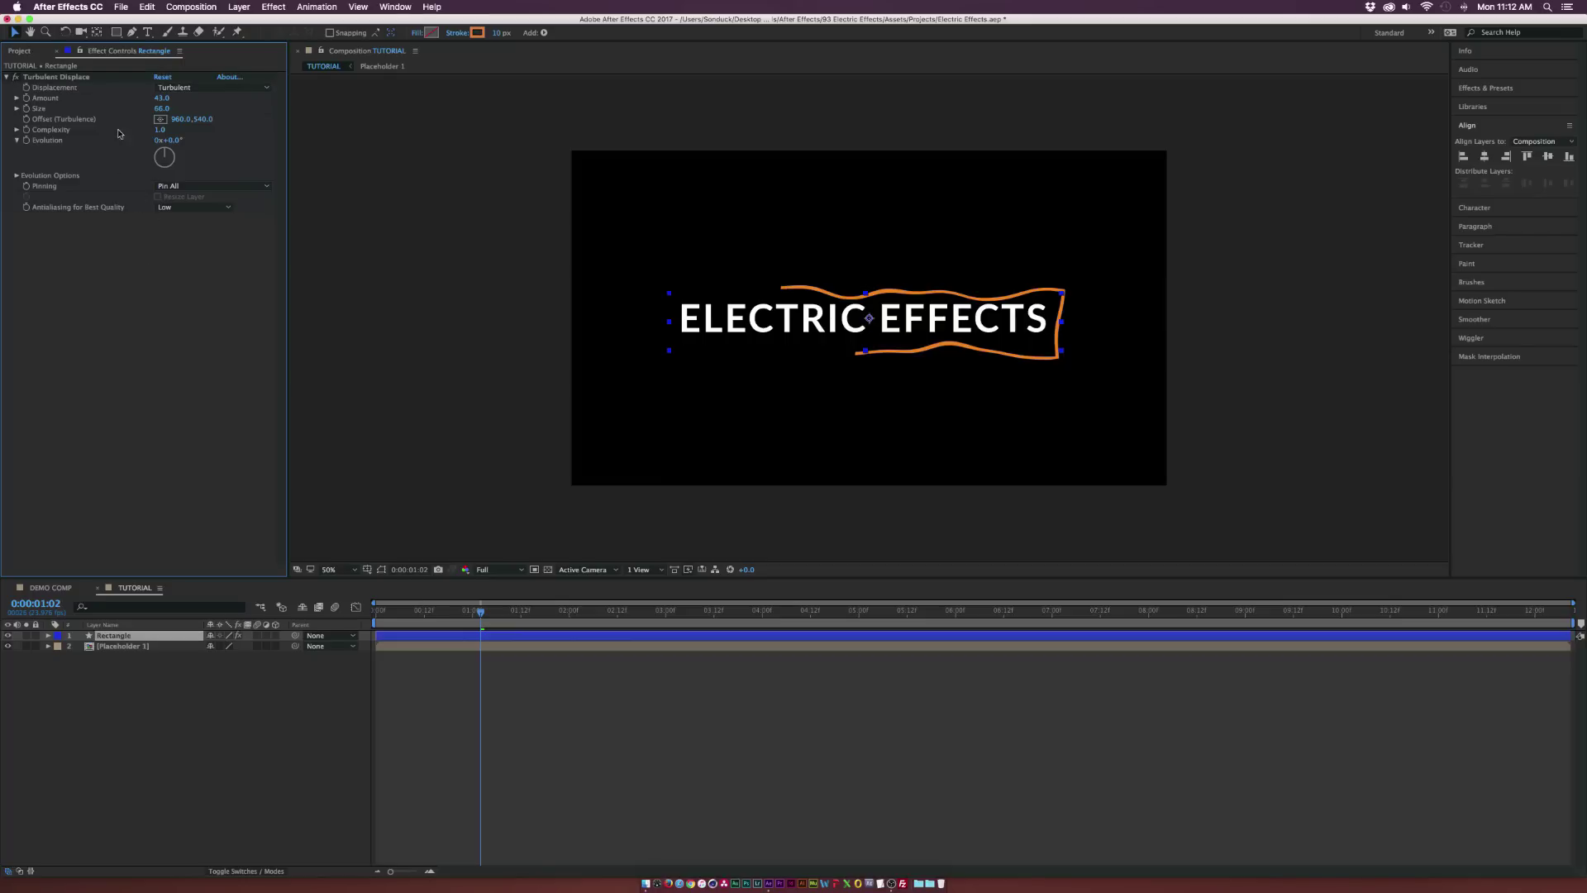
- Raise the Turbulent Displace Complexity to 6.5
click(159, 130)
text(5)
key(Return)
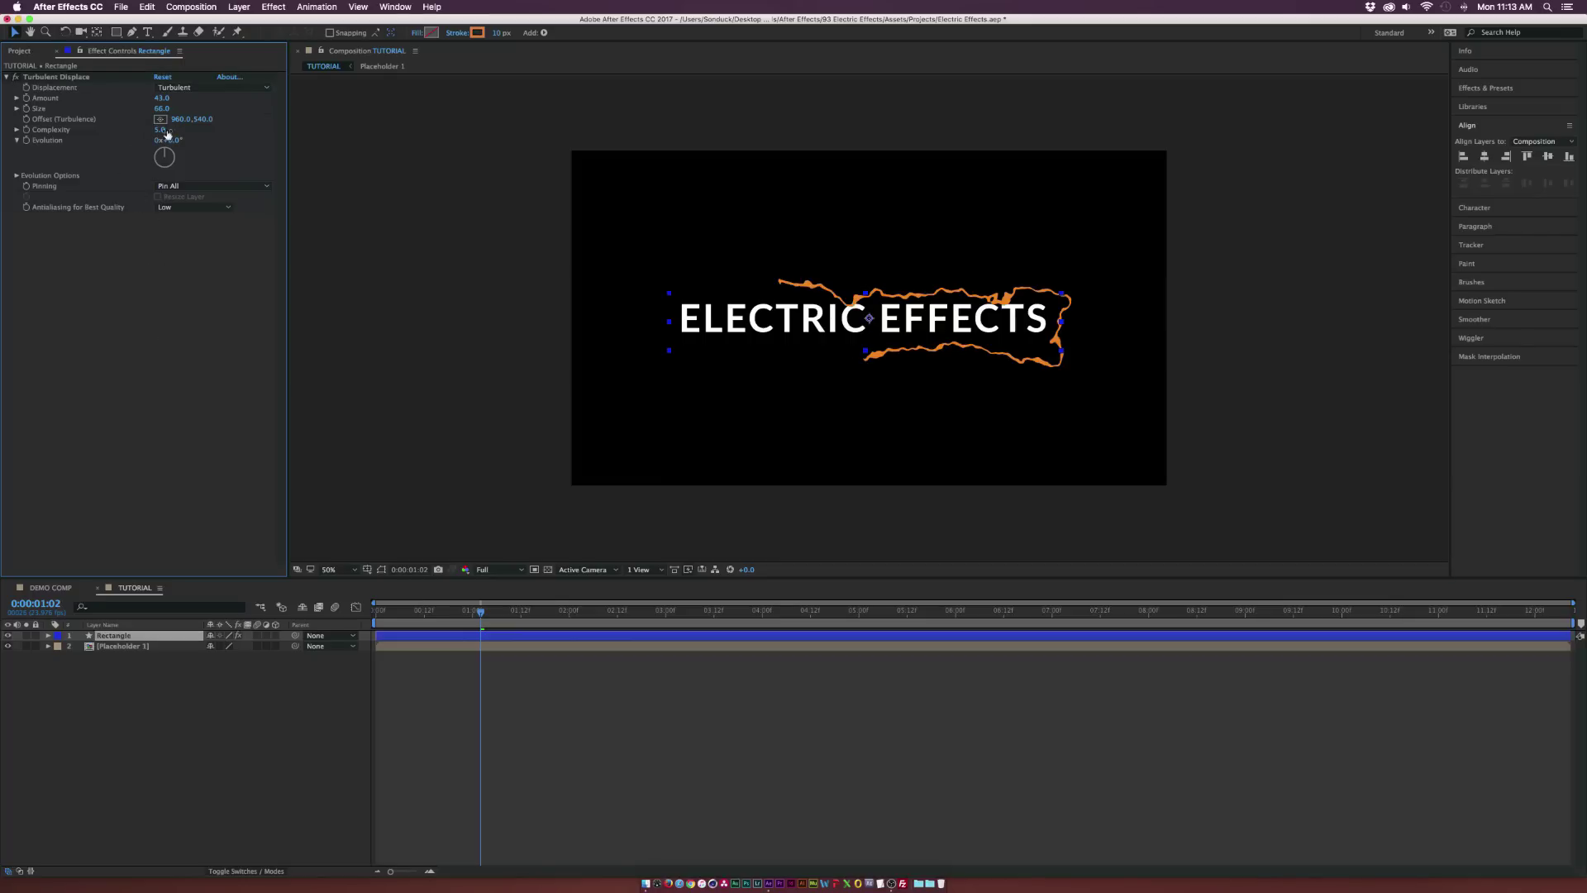
drag(159, 130, 251, 130)
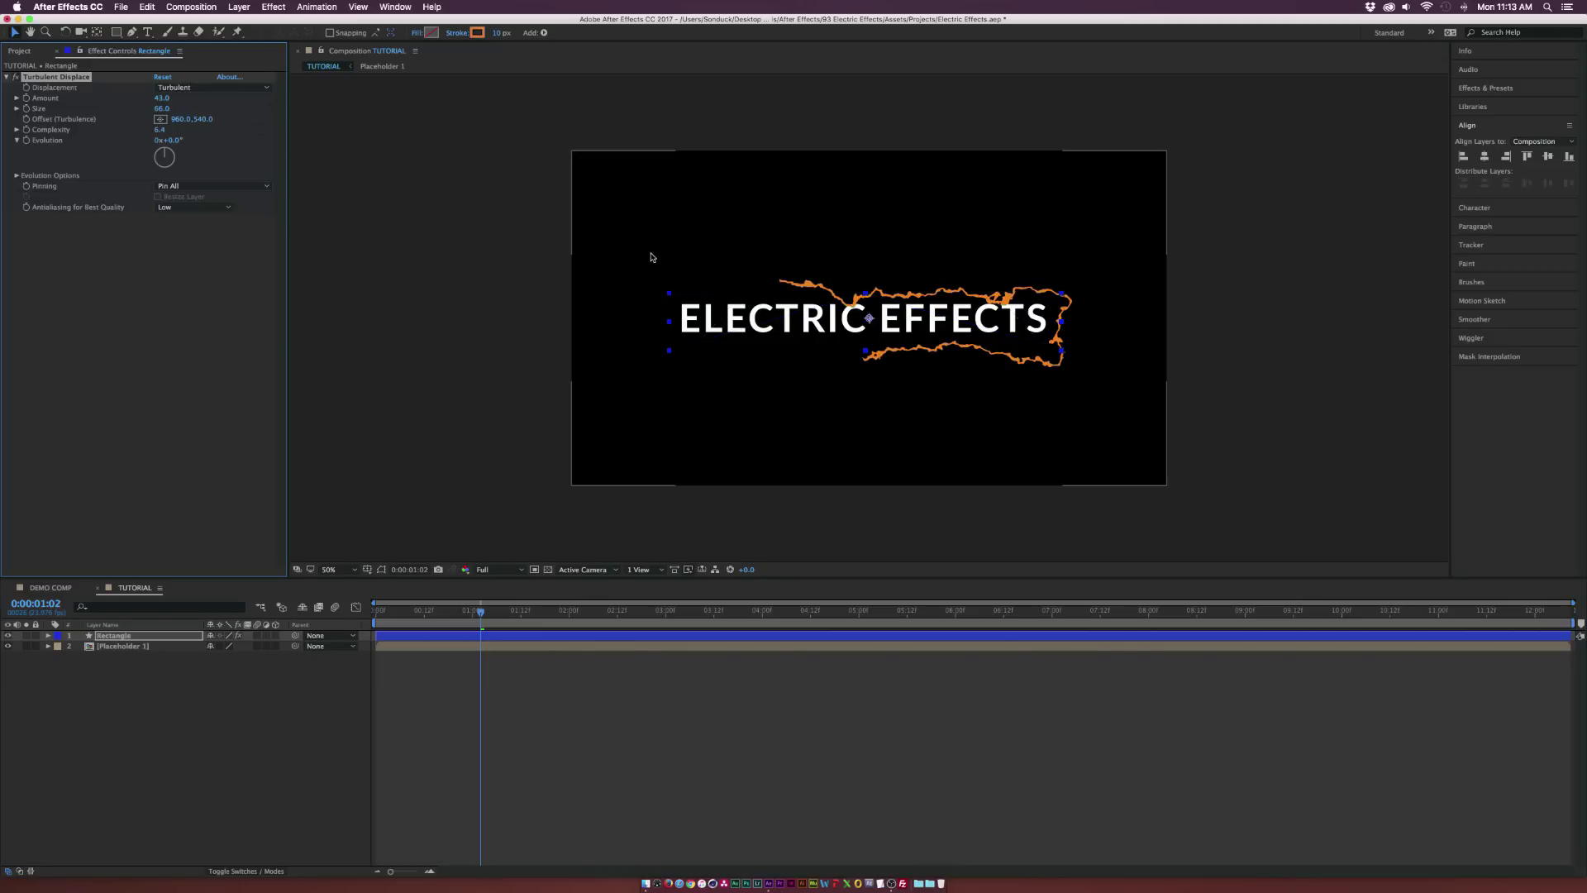
drag(165, 132, 172, 134)
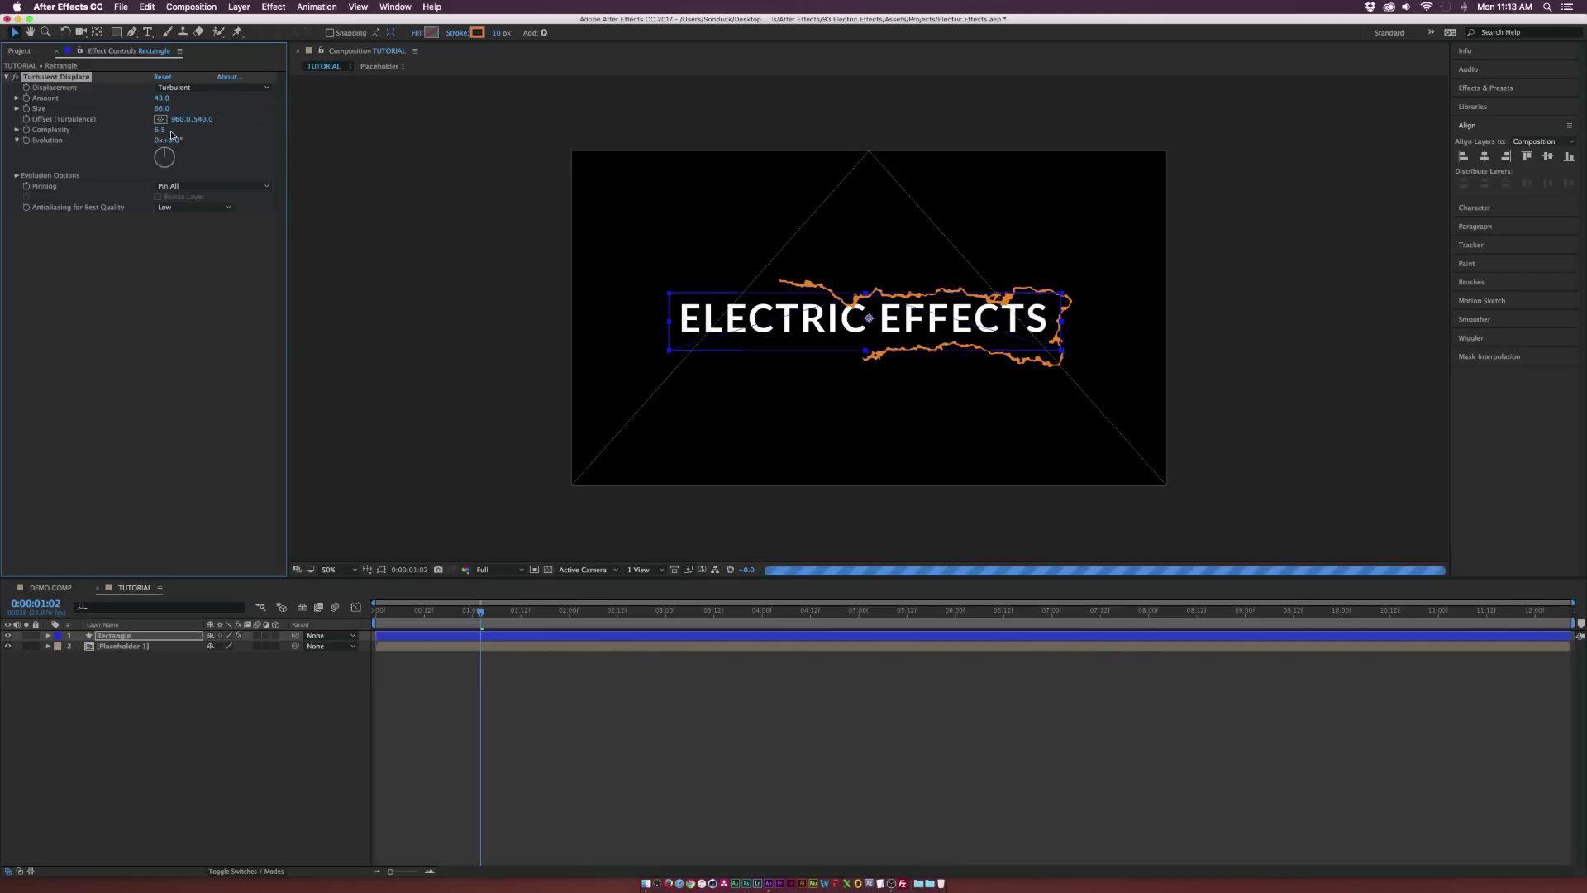
click(176, 294)
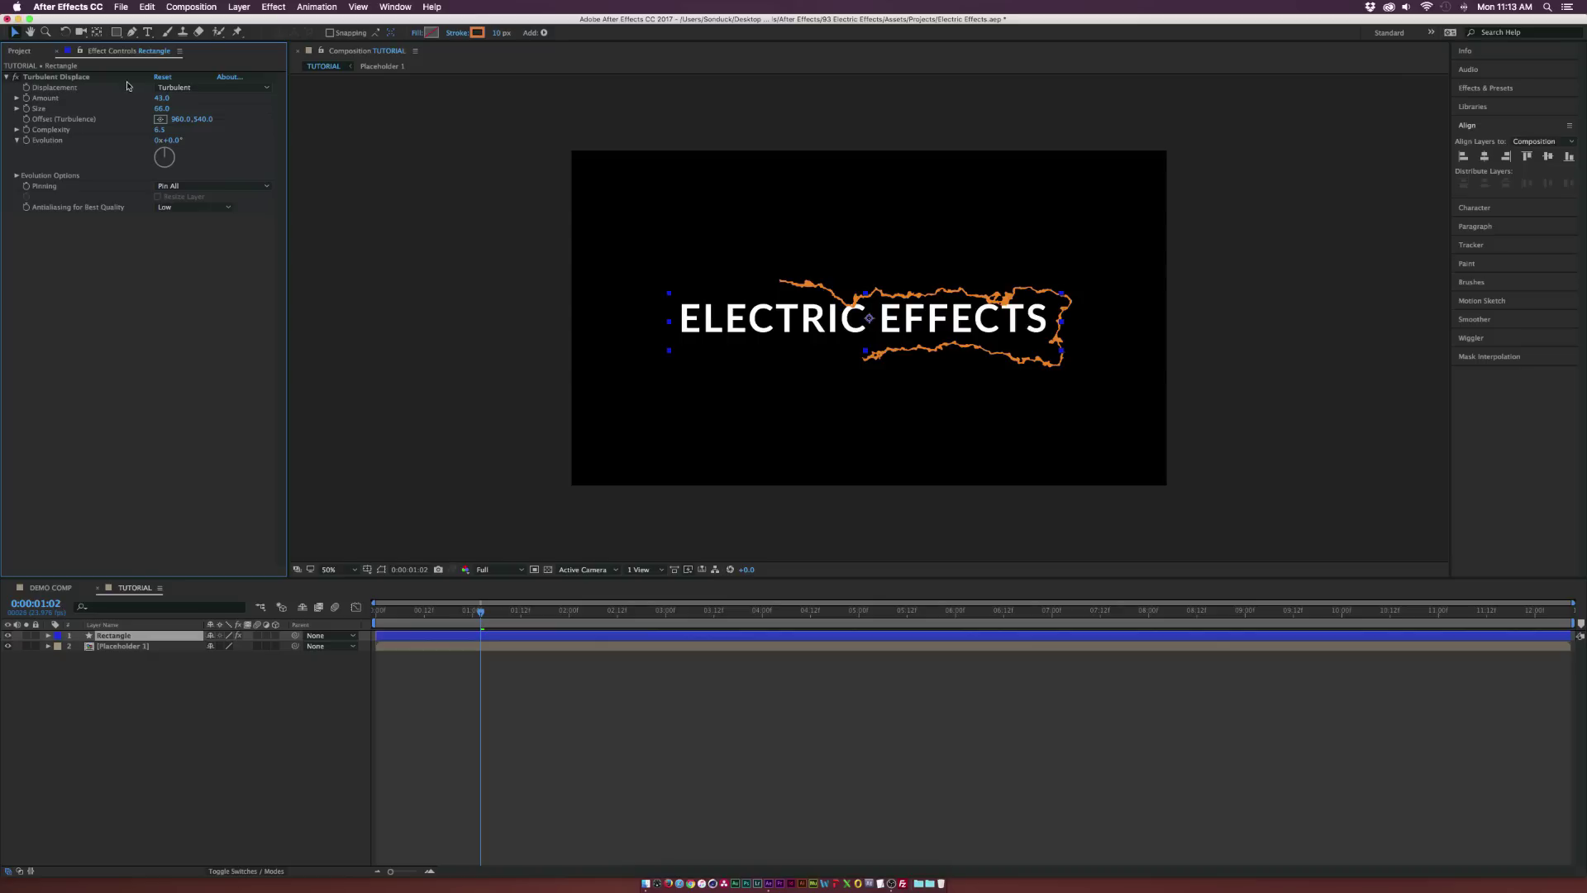
- Try Turbulent Smoother as the Turbulent Displace displacement type and settle on Cross Displacement
click(185, 88)
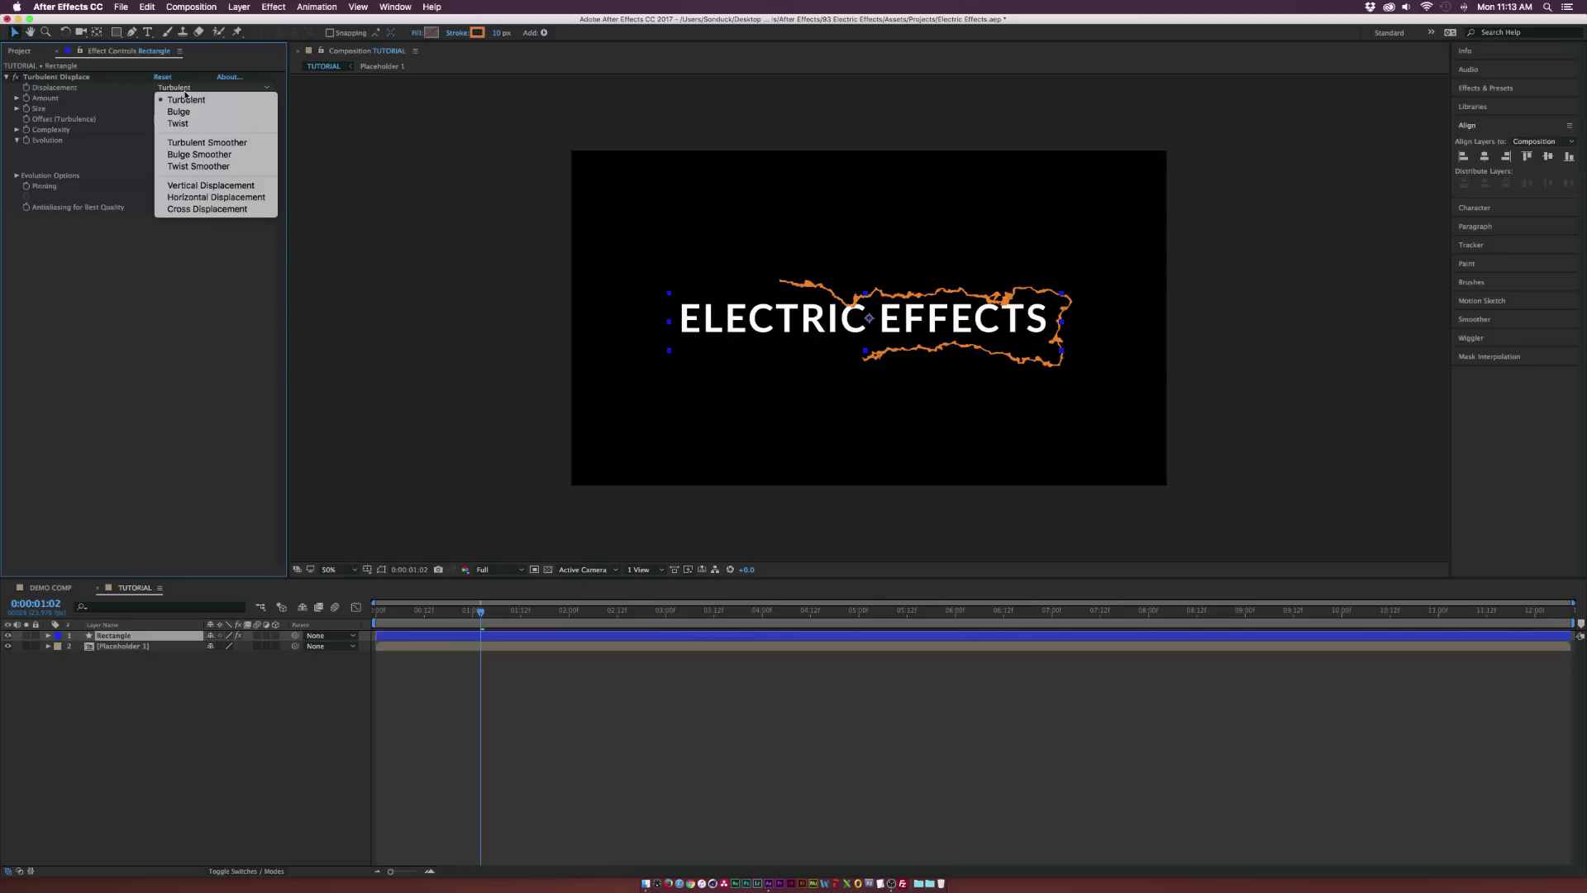
click(188, 144)
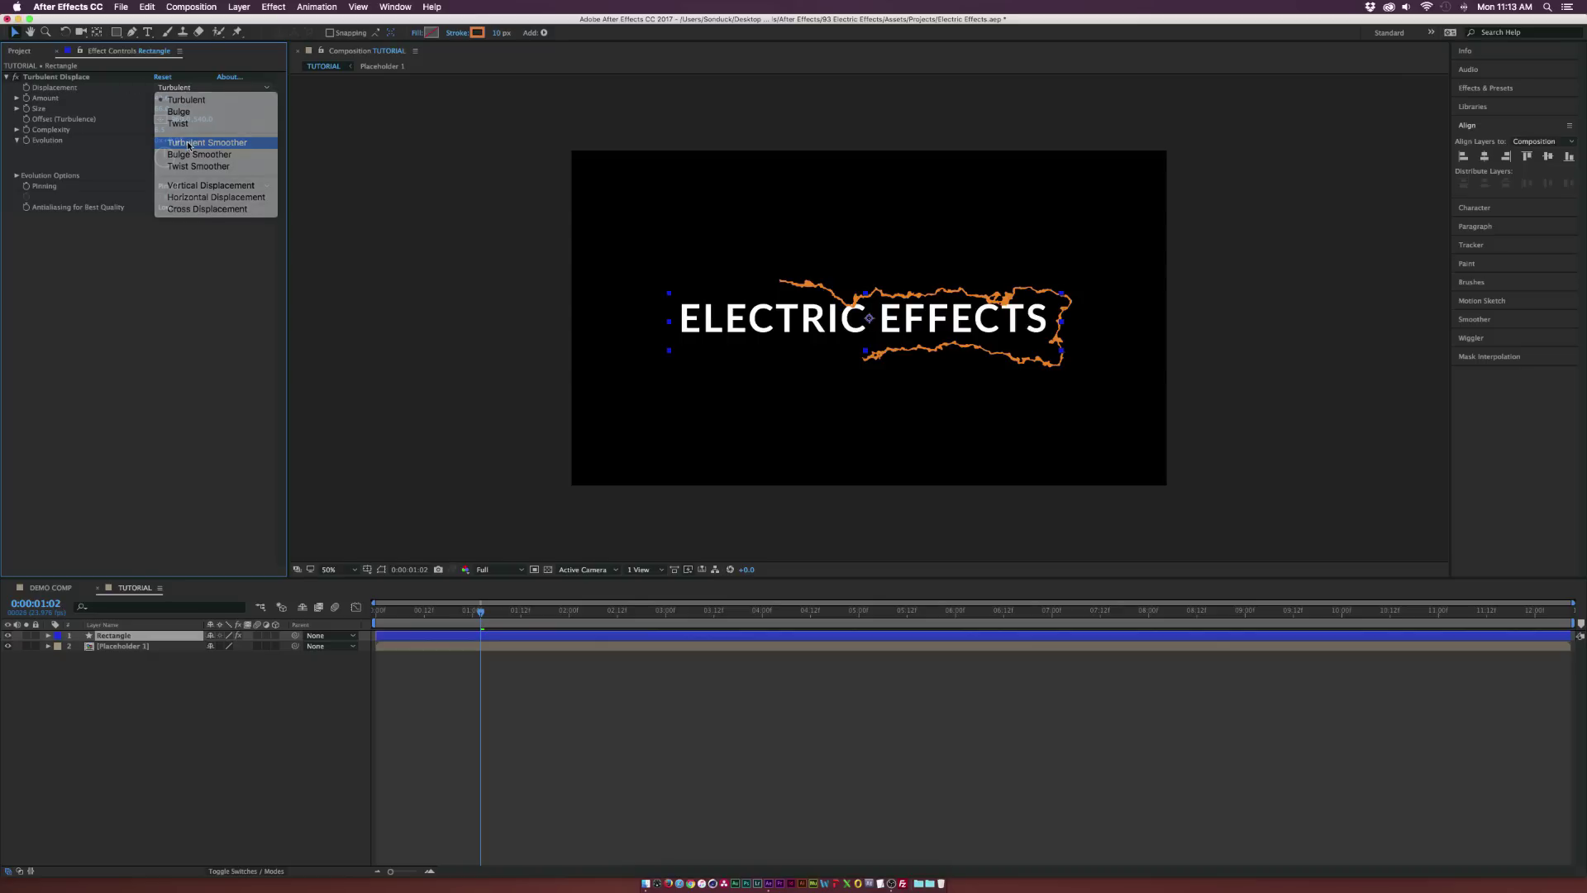
click(198, 87)
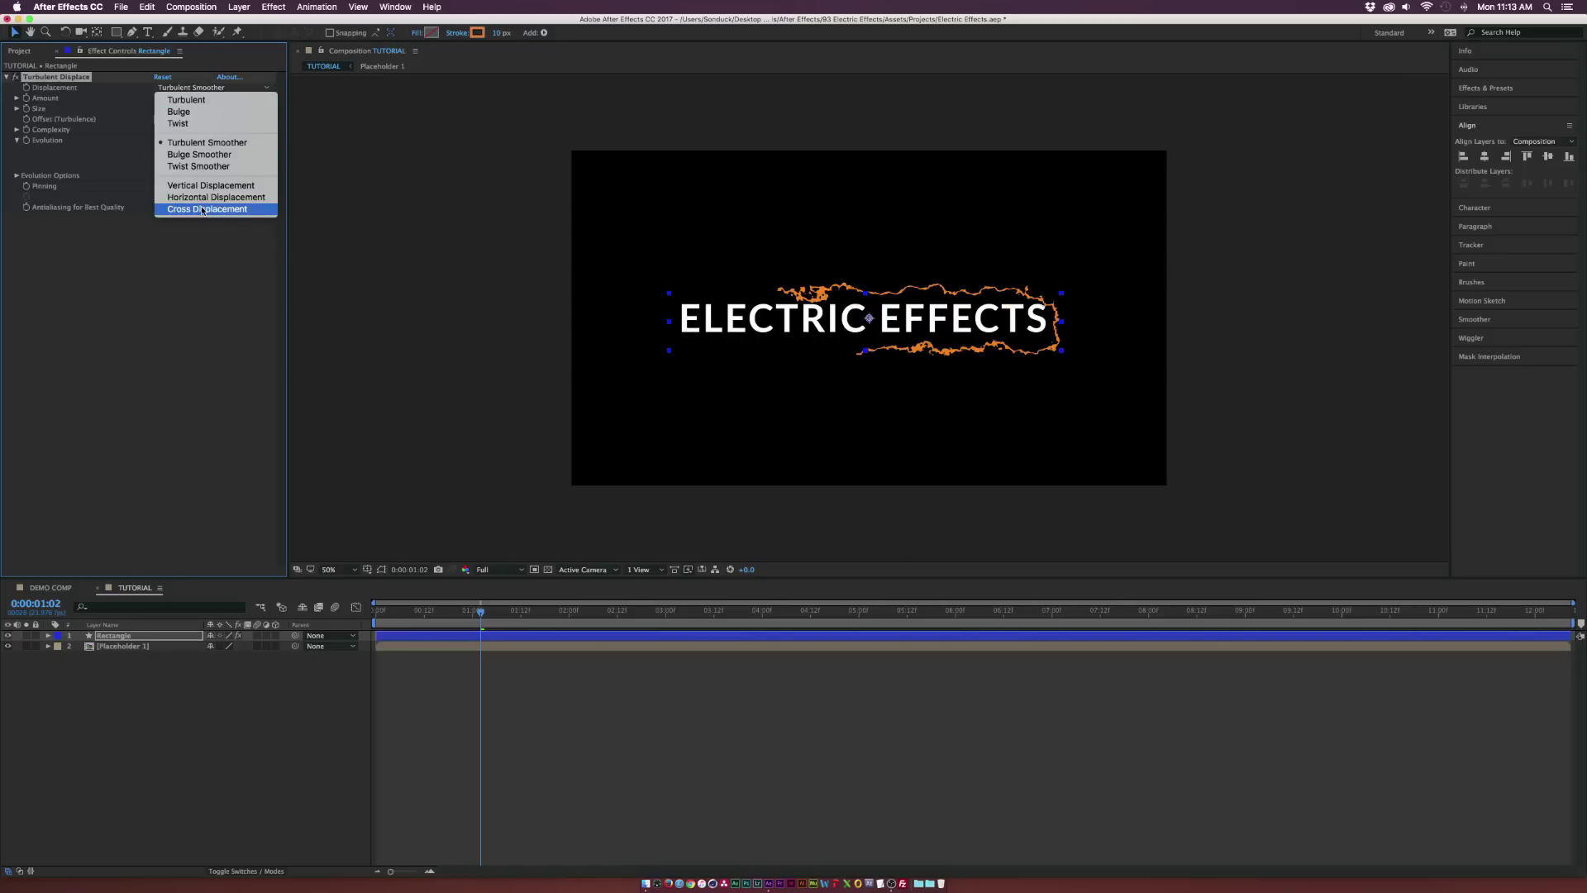
click(202, 210)
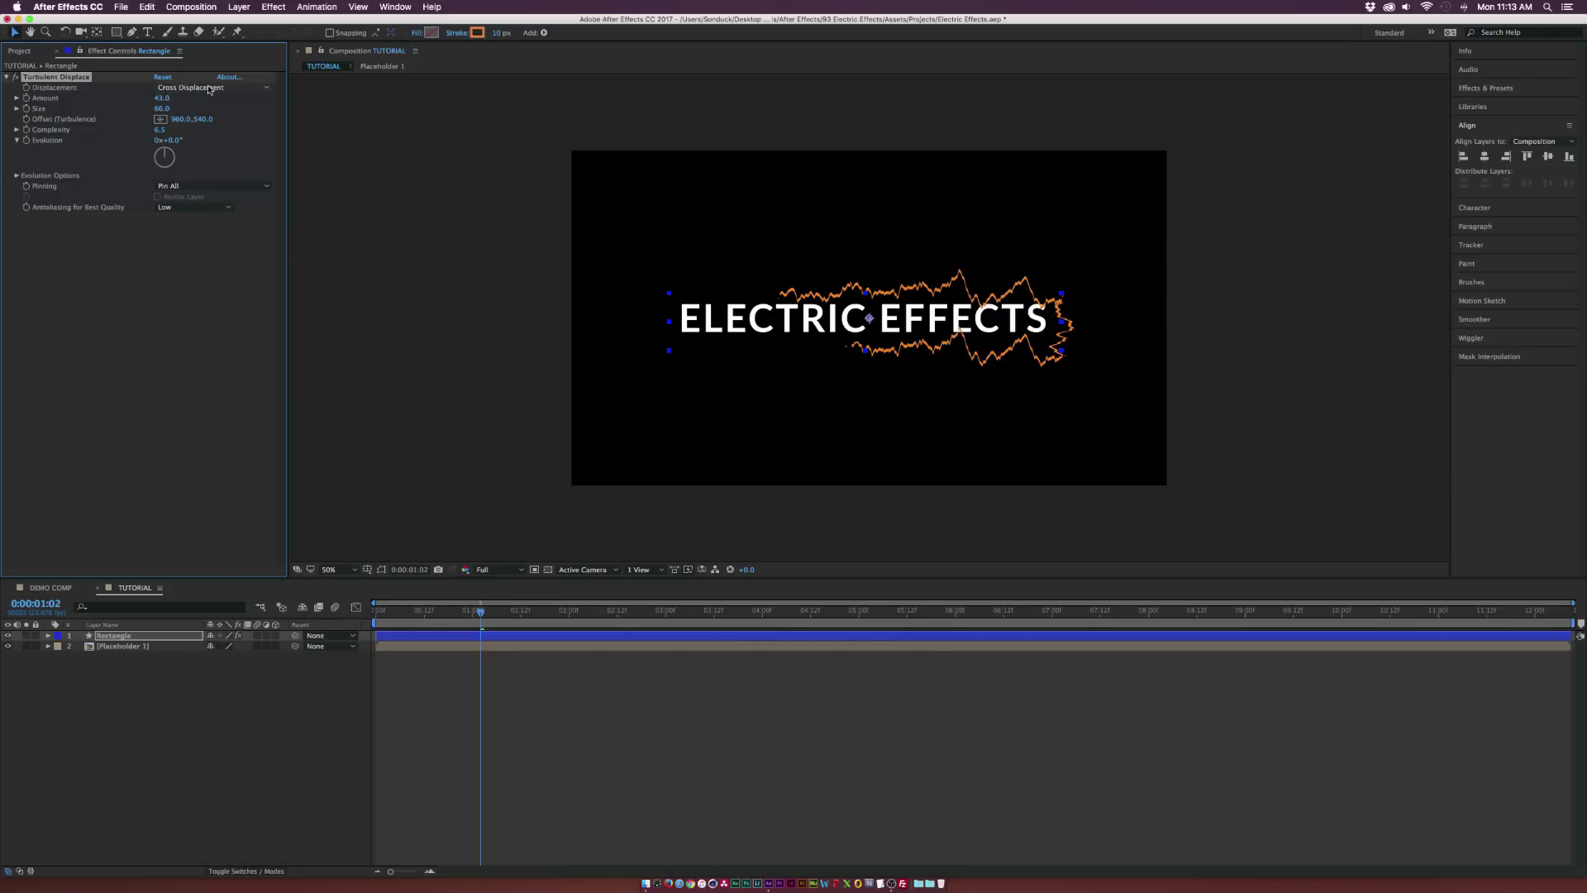
click(185, 460)
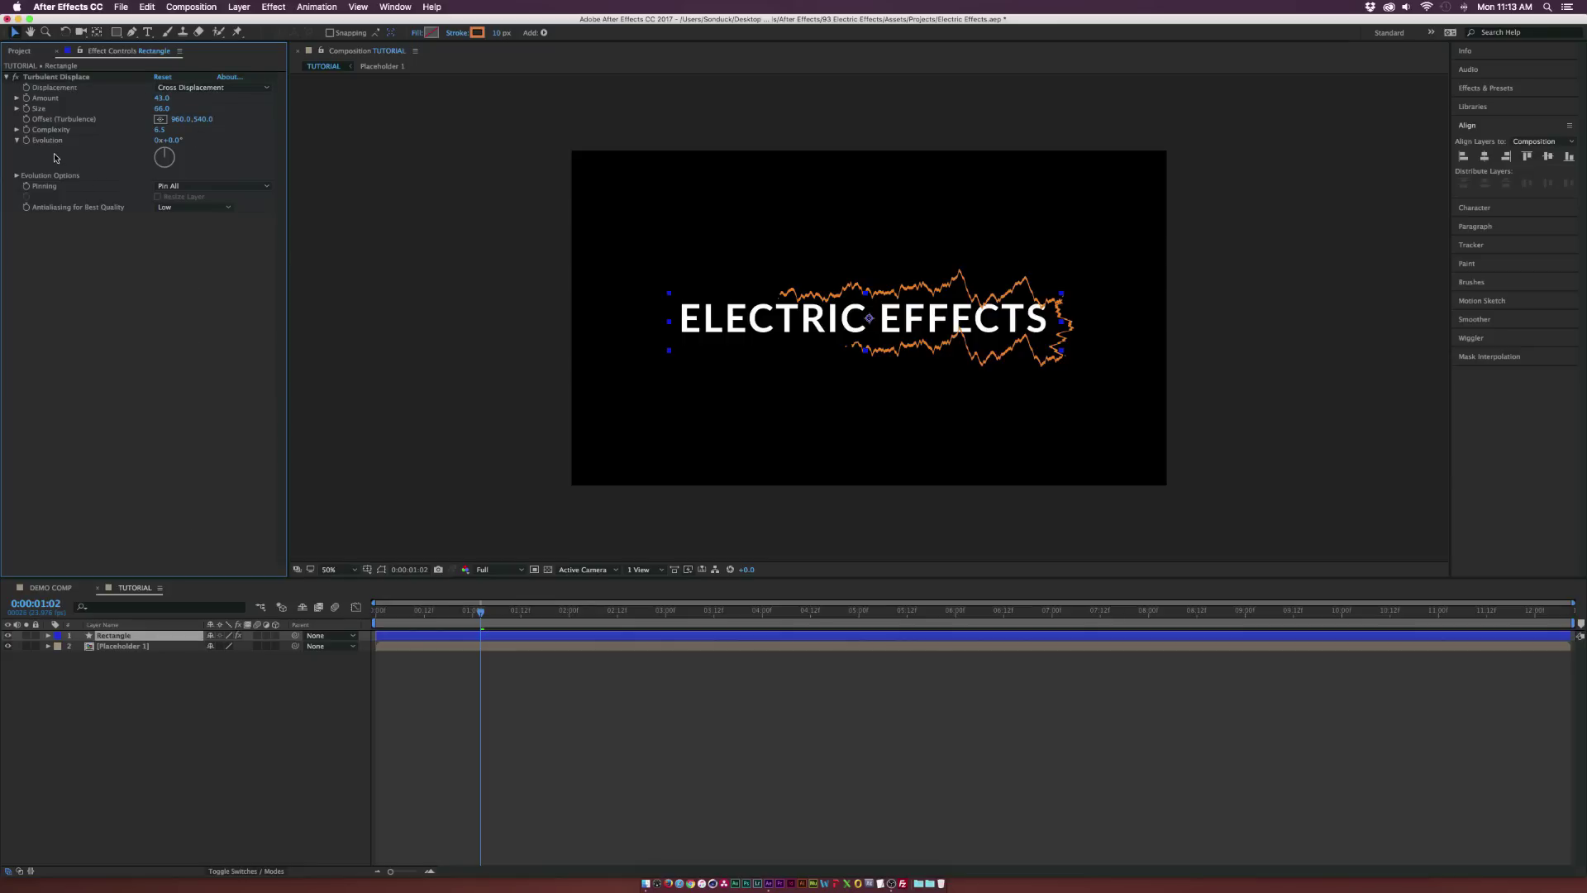
- Drive the Turbulent Displace Evolution with the expression time*150, check the motion, and collapse the Rectangle layer's properties
alt+click(26, 143)
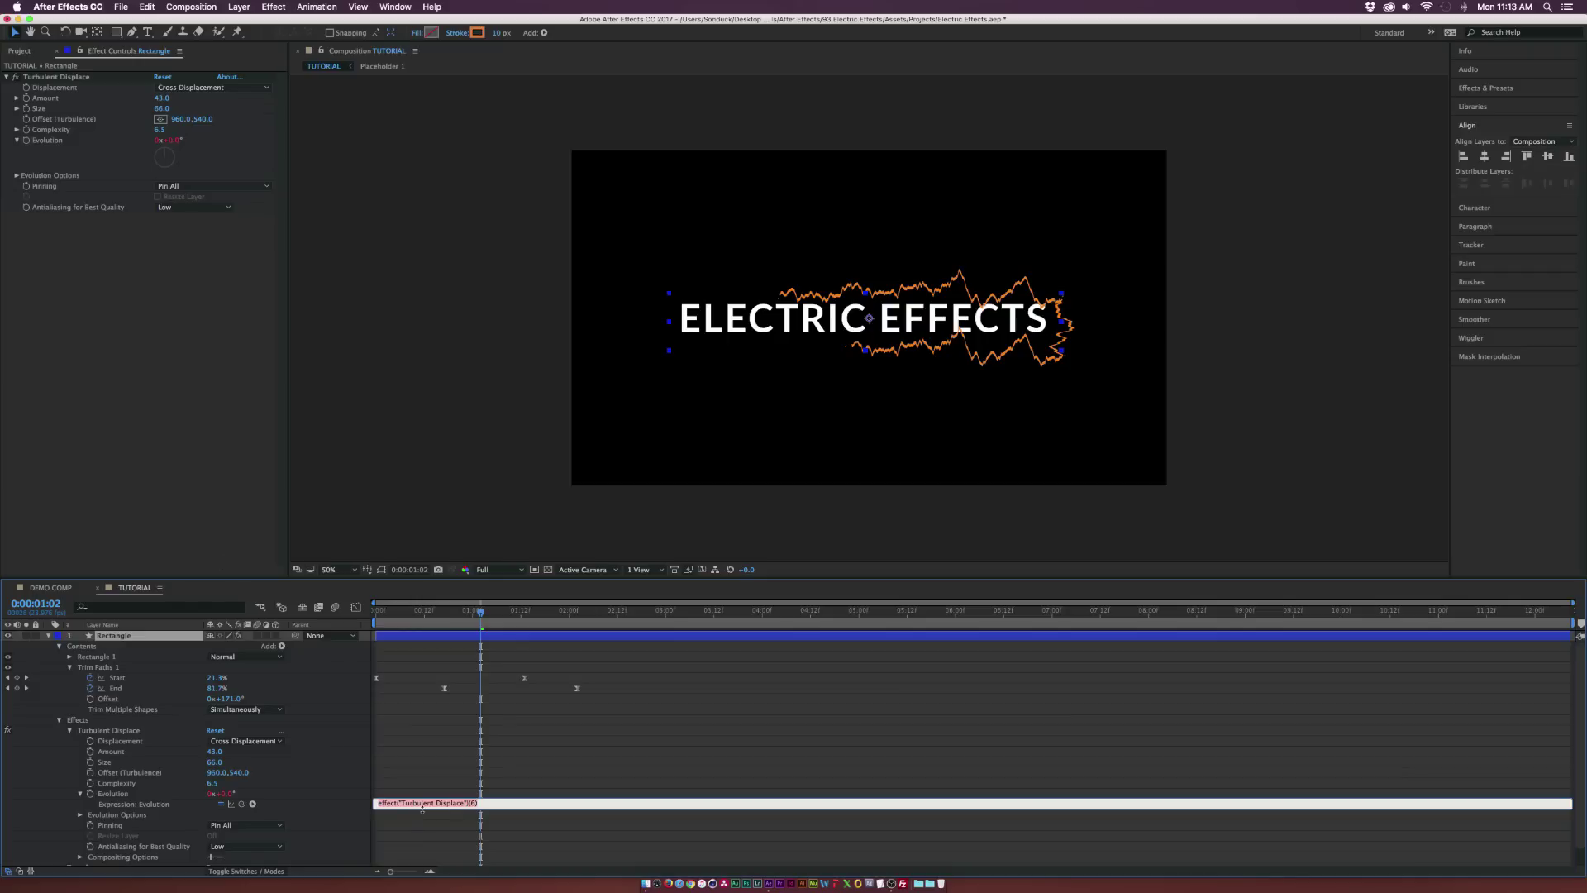
text(time*150)
click(450, 764)
mouse_move(488, 634)
mouse_down()
mouse_move(503, 632)
mouse_move(432, 630)
mouse_move(501, 637)
mouse_up()
click(48, 635)
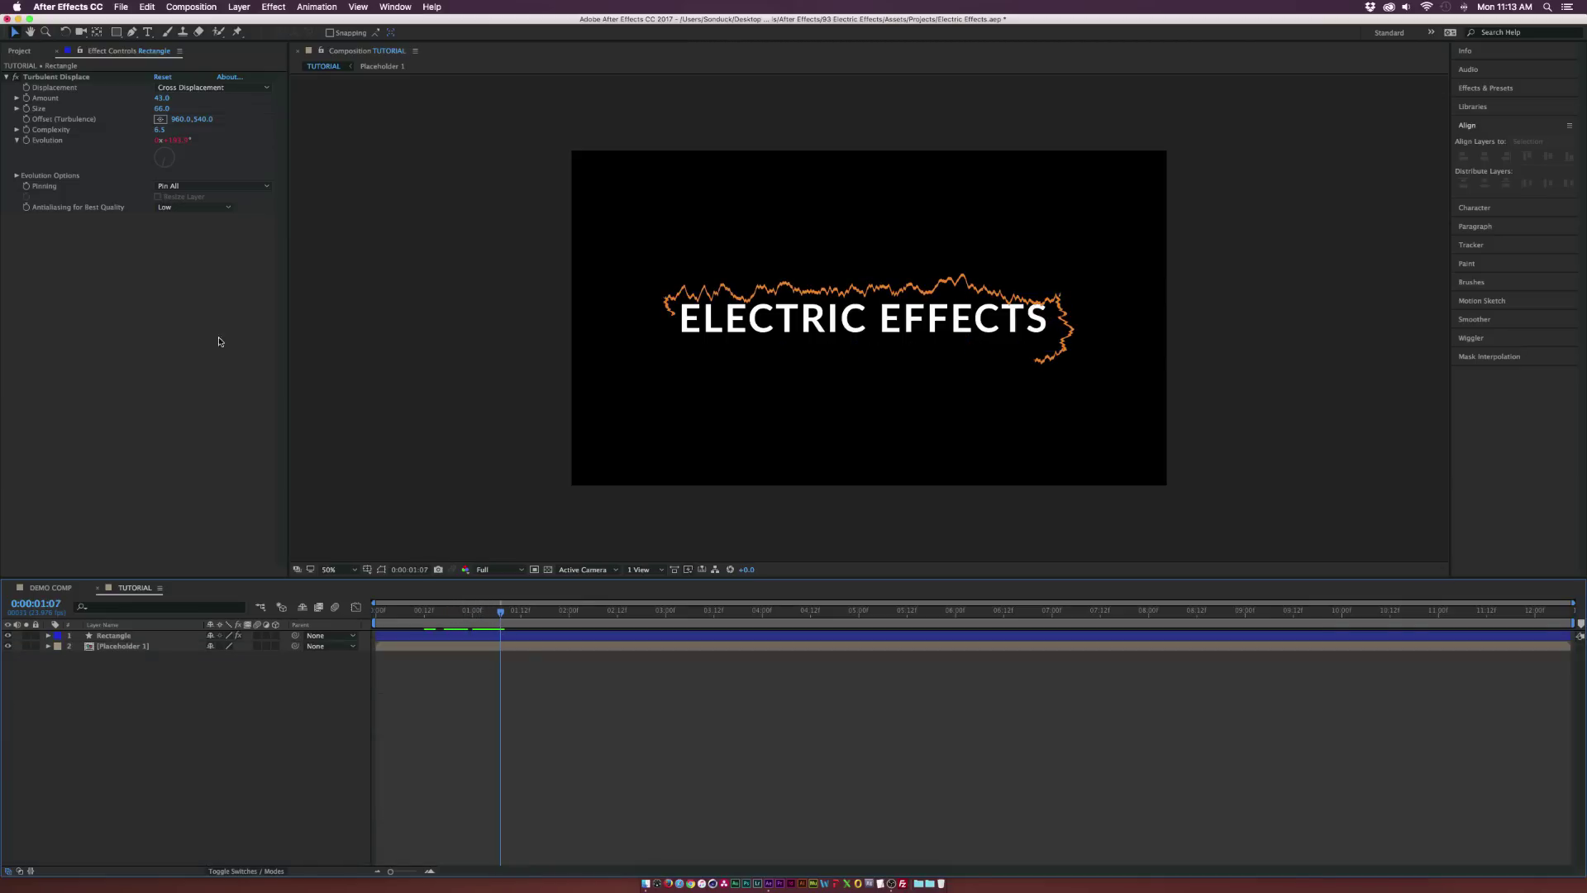
click(106, 638)
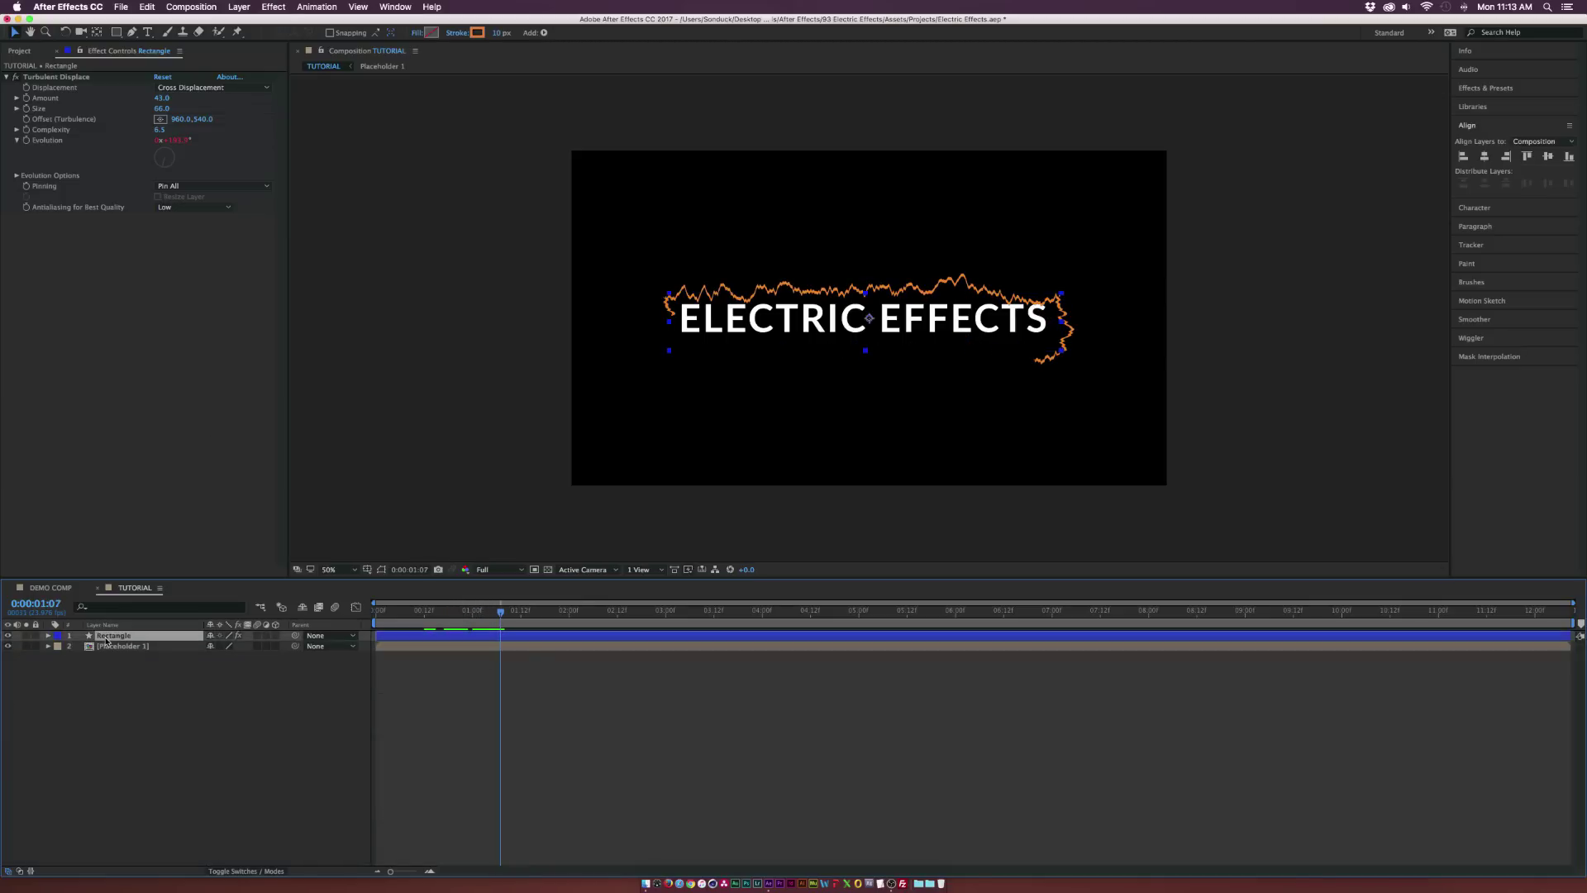
- Apply the Glow effect to the Rectangle layer with Threshold 68.6%, Radius 55 and Intensity 1.5
click(273, 6)
mouse_move(347, 265)
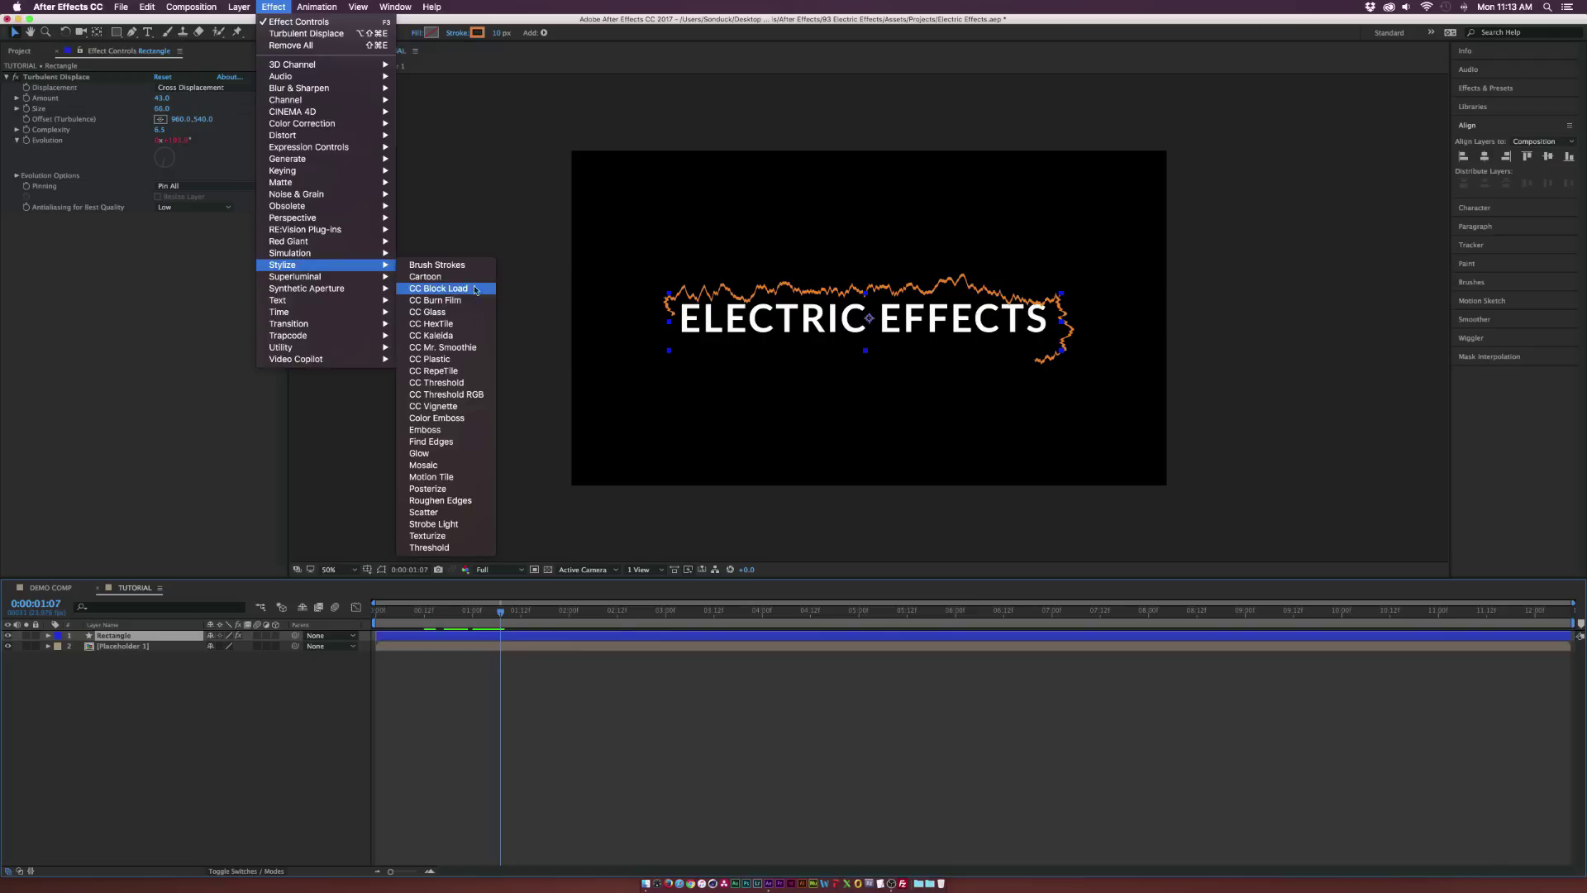
click(439, 453)
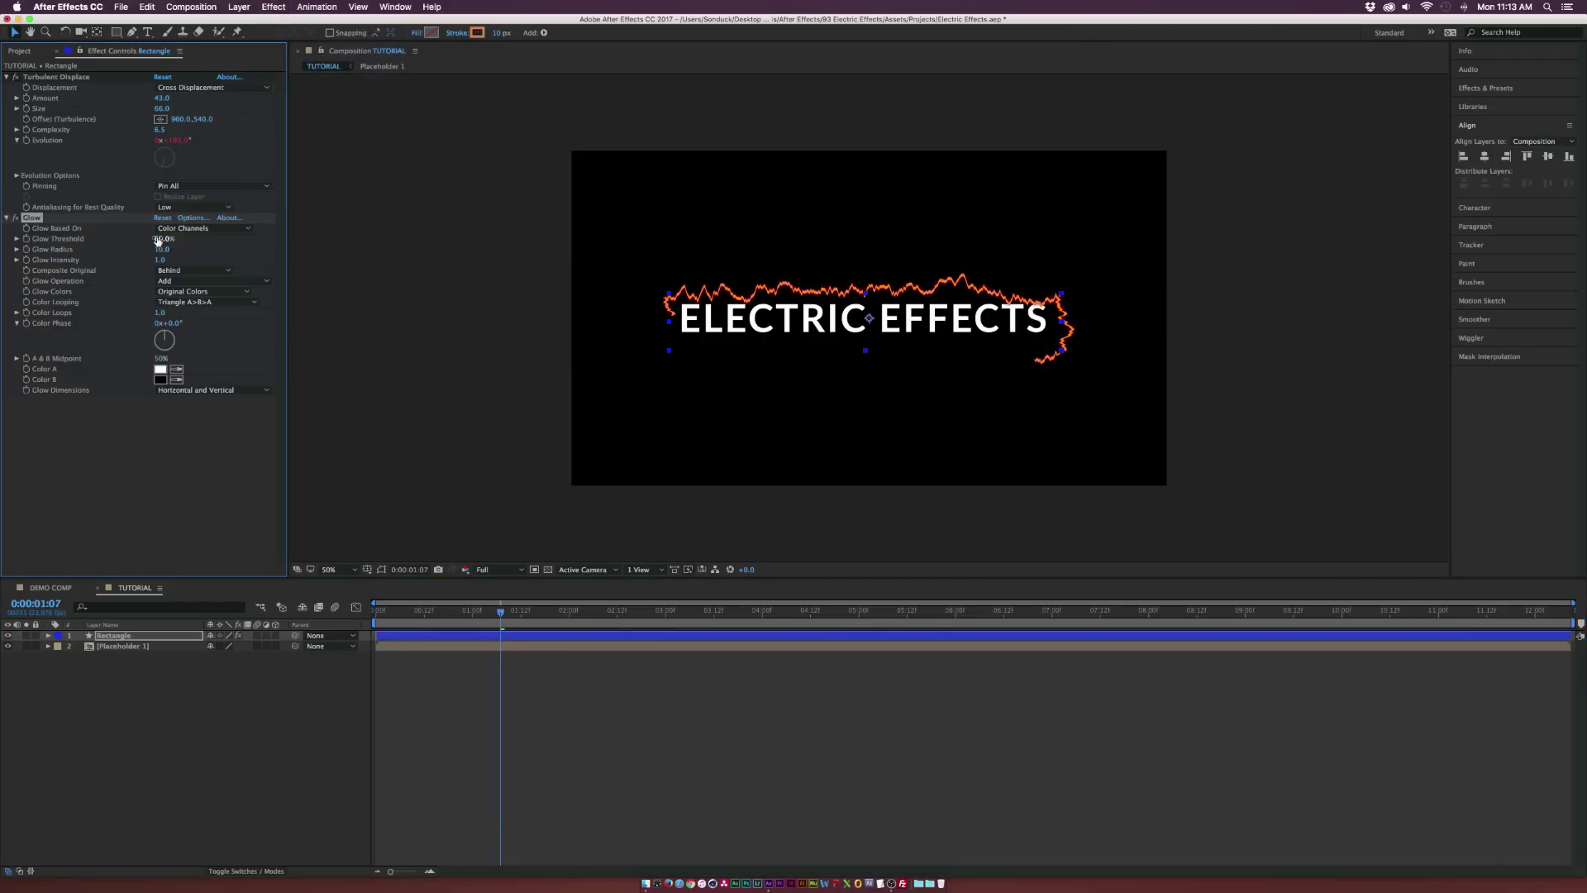
drag(162, 239, 191, 259)
click(22, 217)
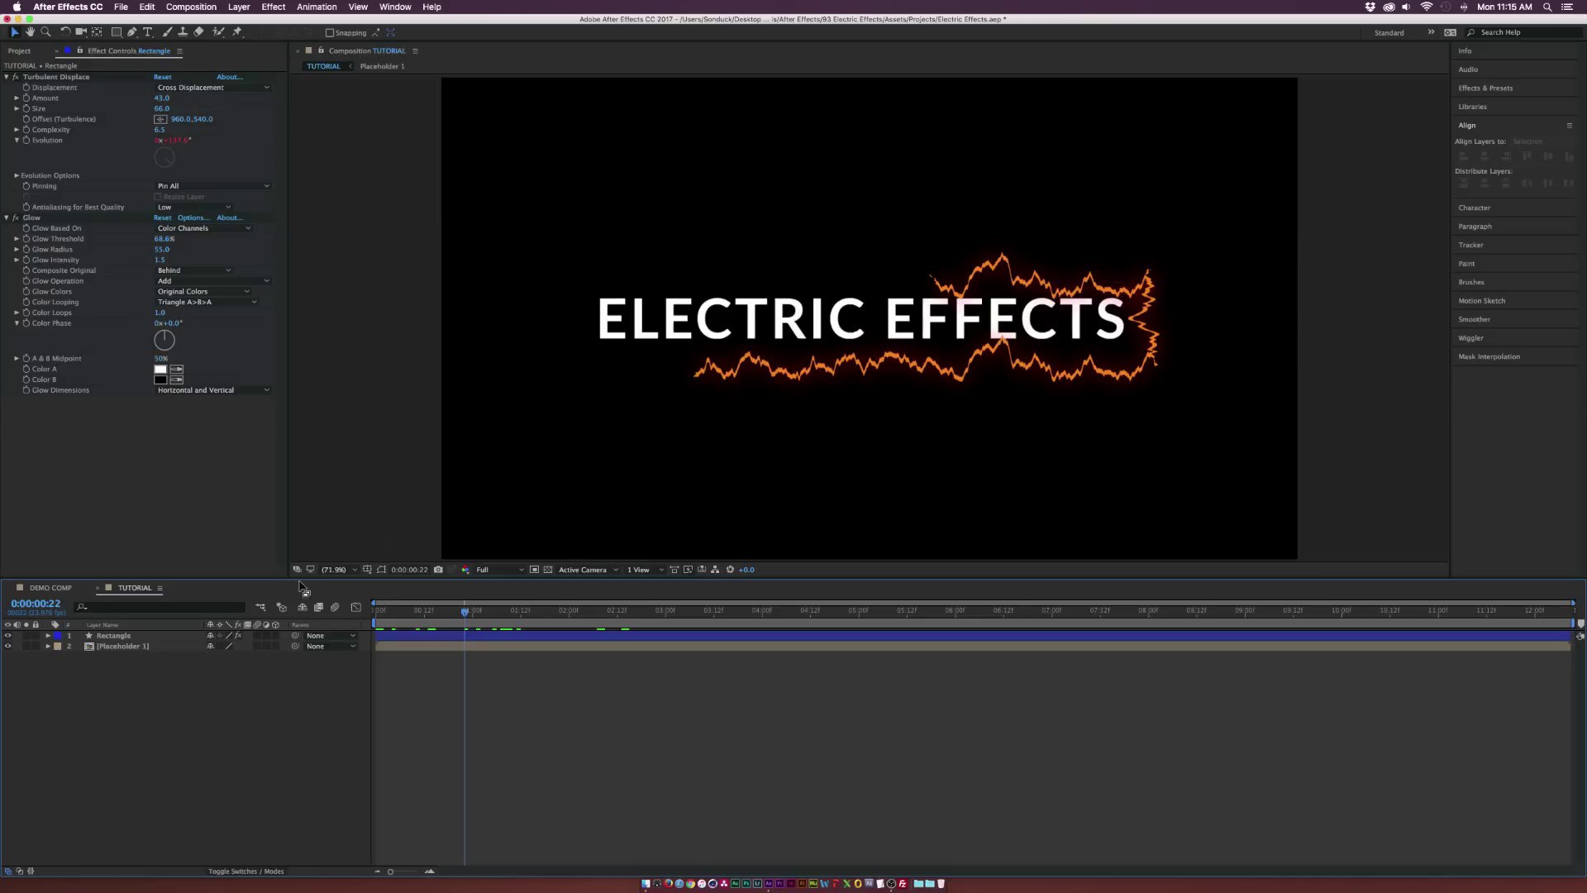
- Open the Placeholder 1 composition and create masks from the Electric Effects text layer
click(133, 647)
double_click(133, 647)
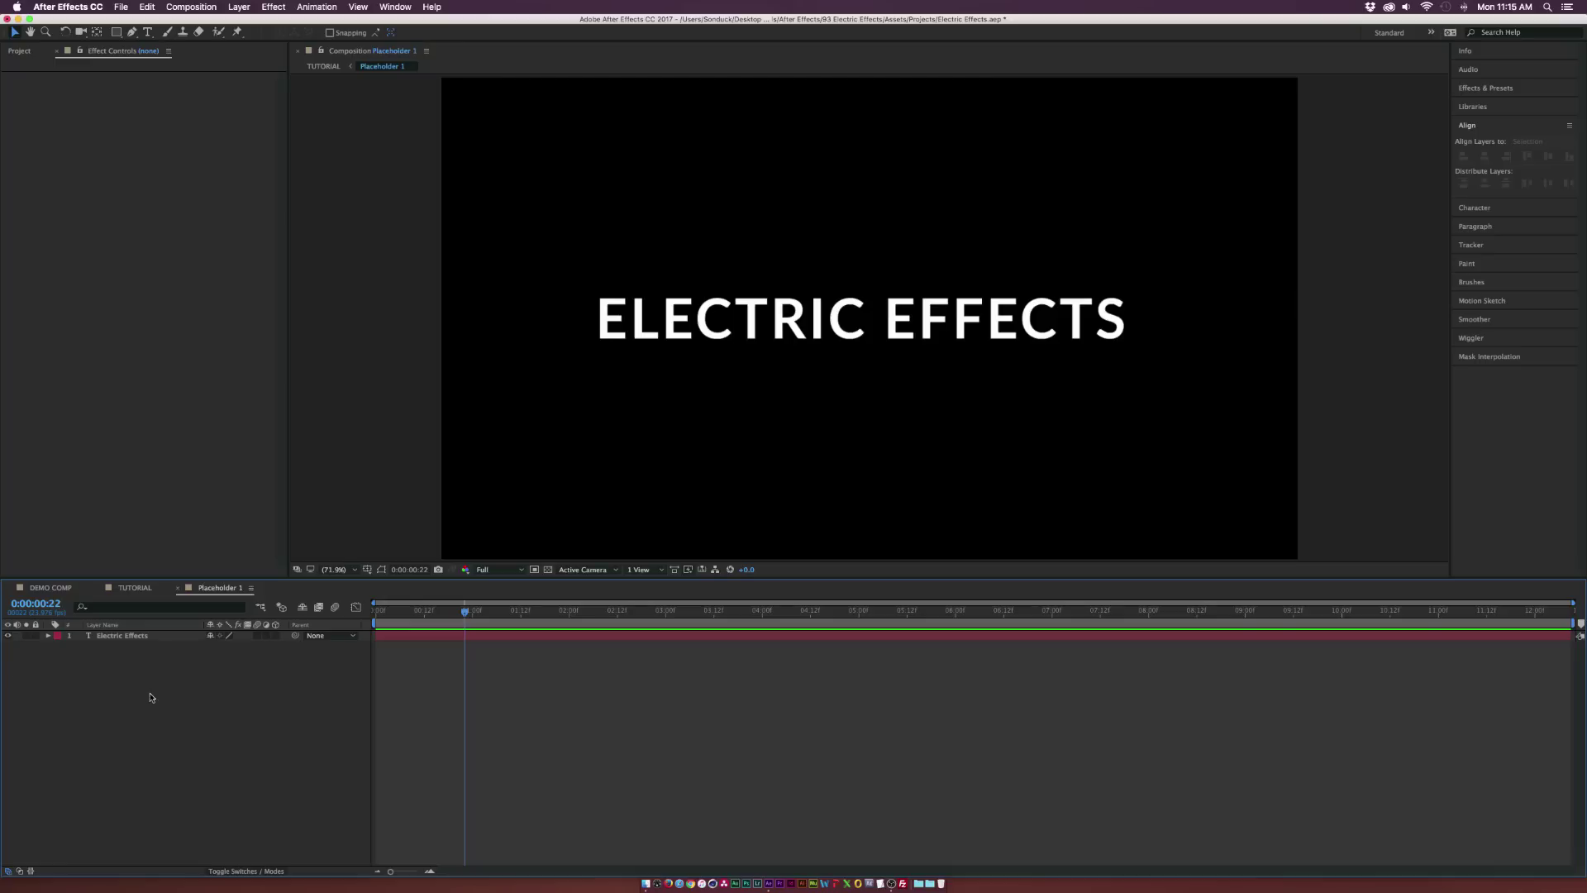
click(238, 7)
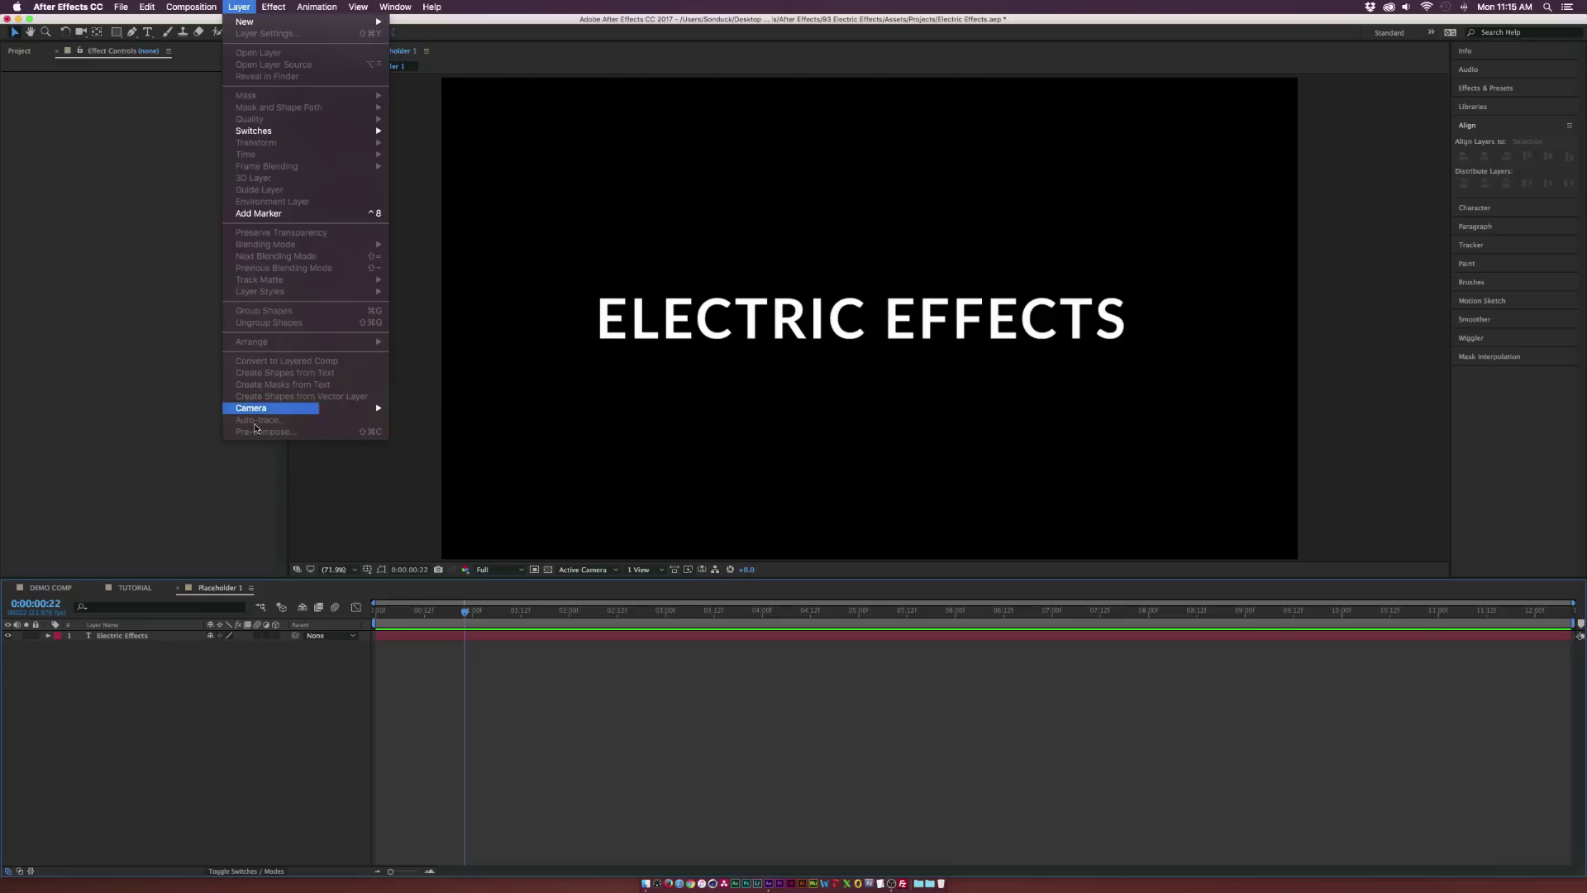
click(196, 684)
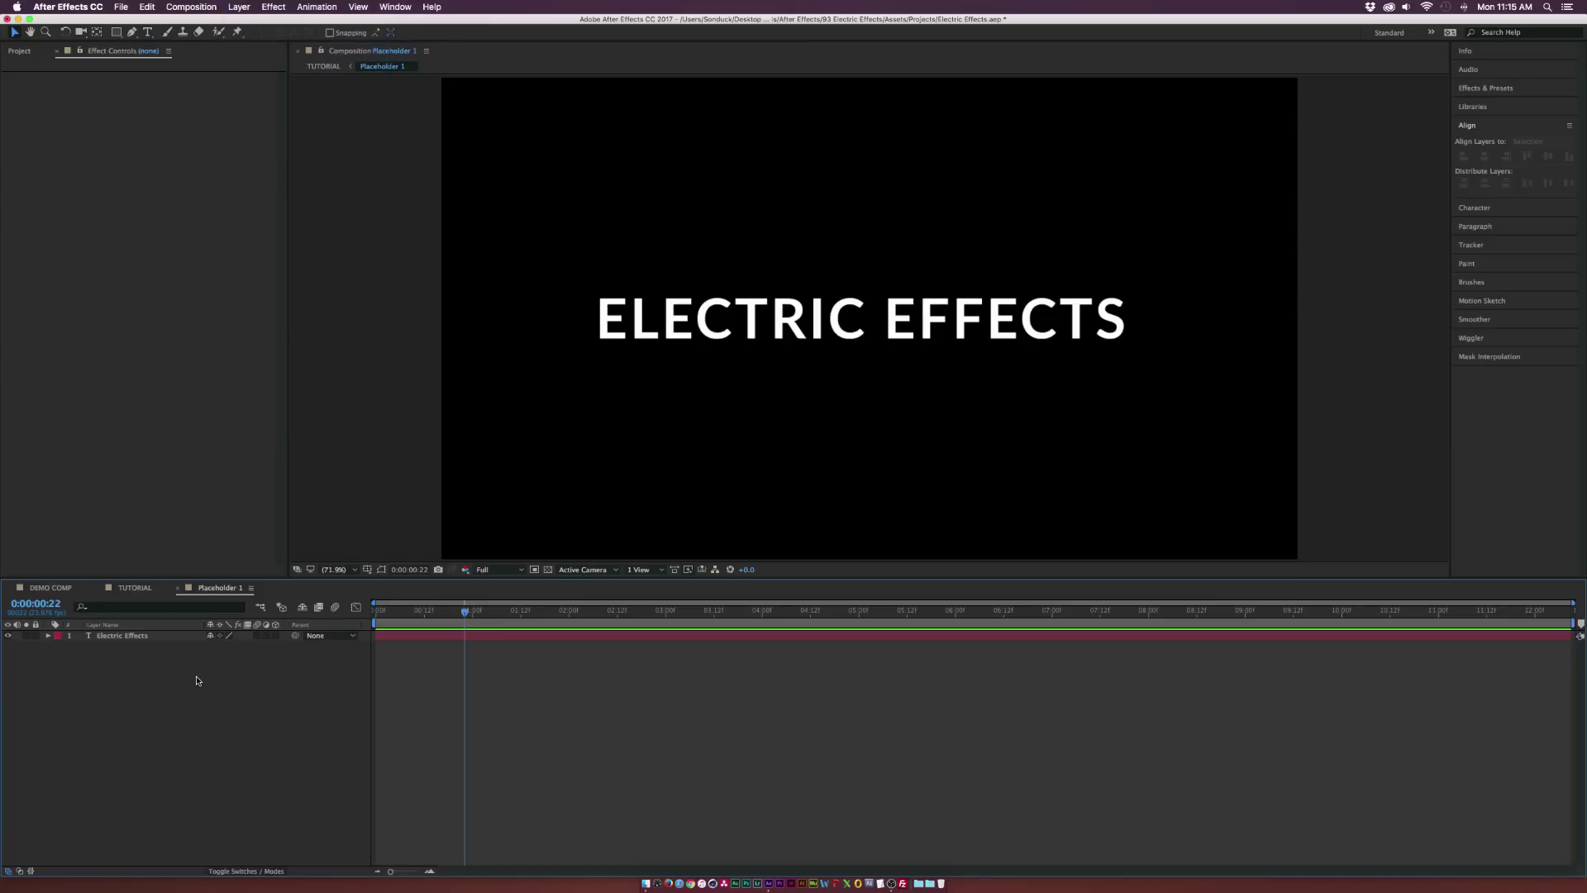
click(147, 637)
right_click(147, 637)
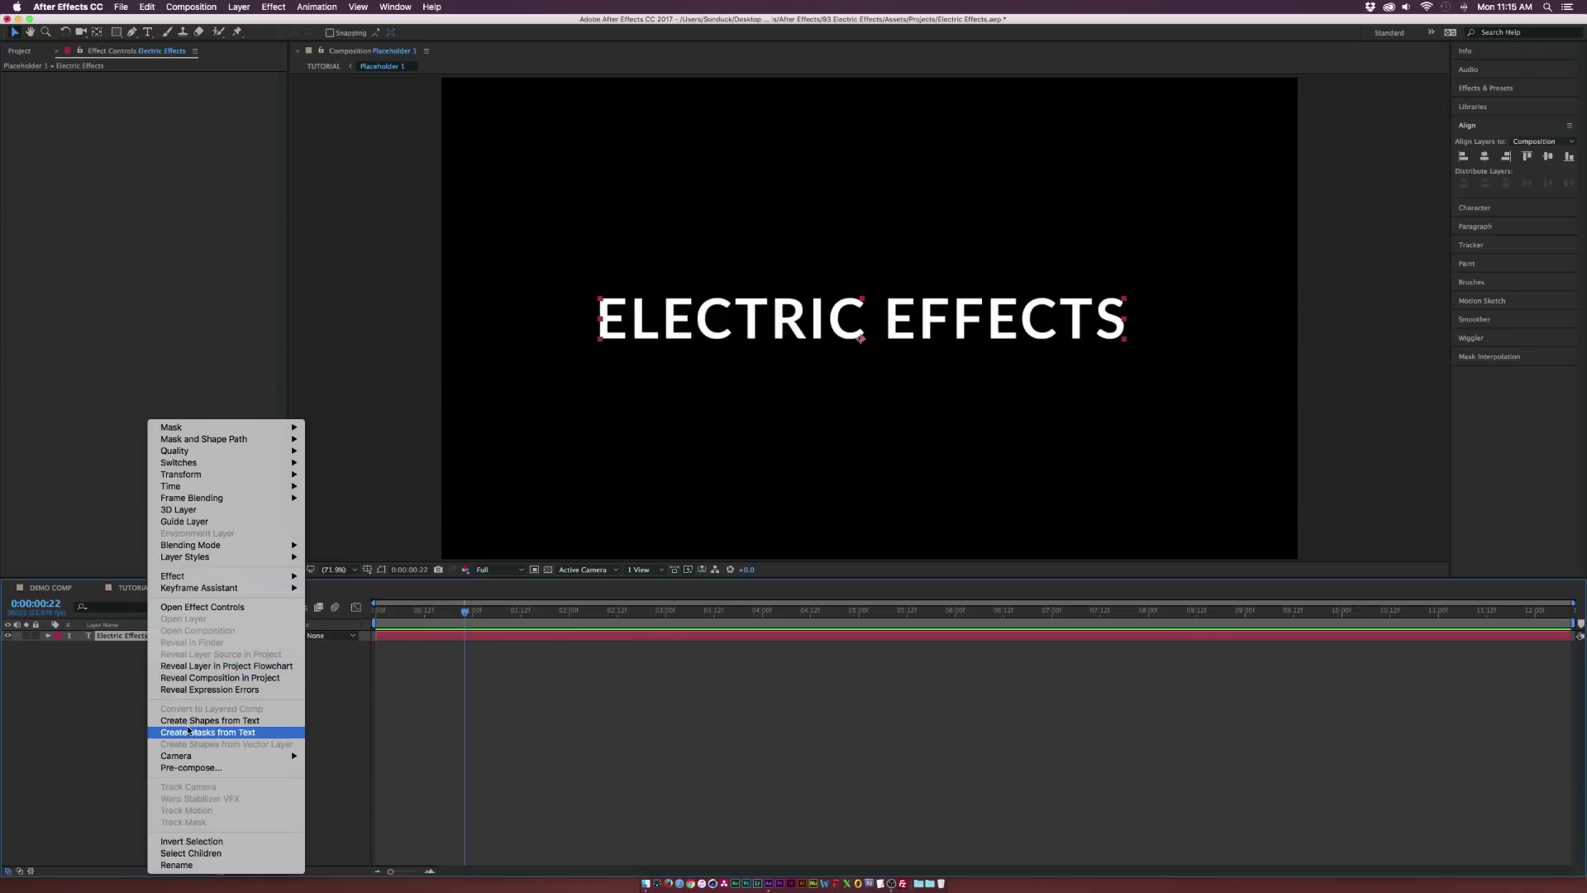
click(229, 734)
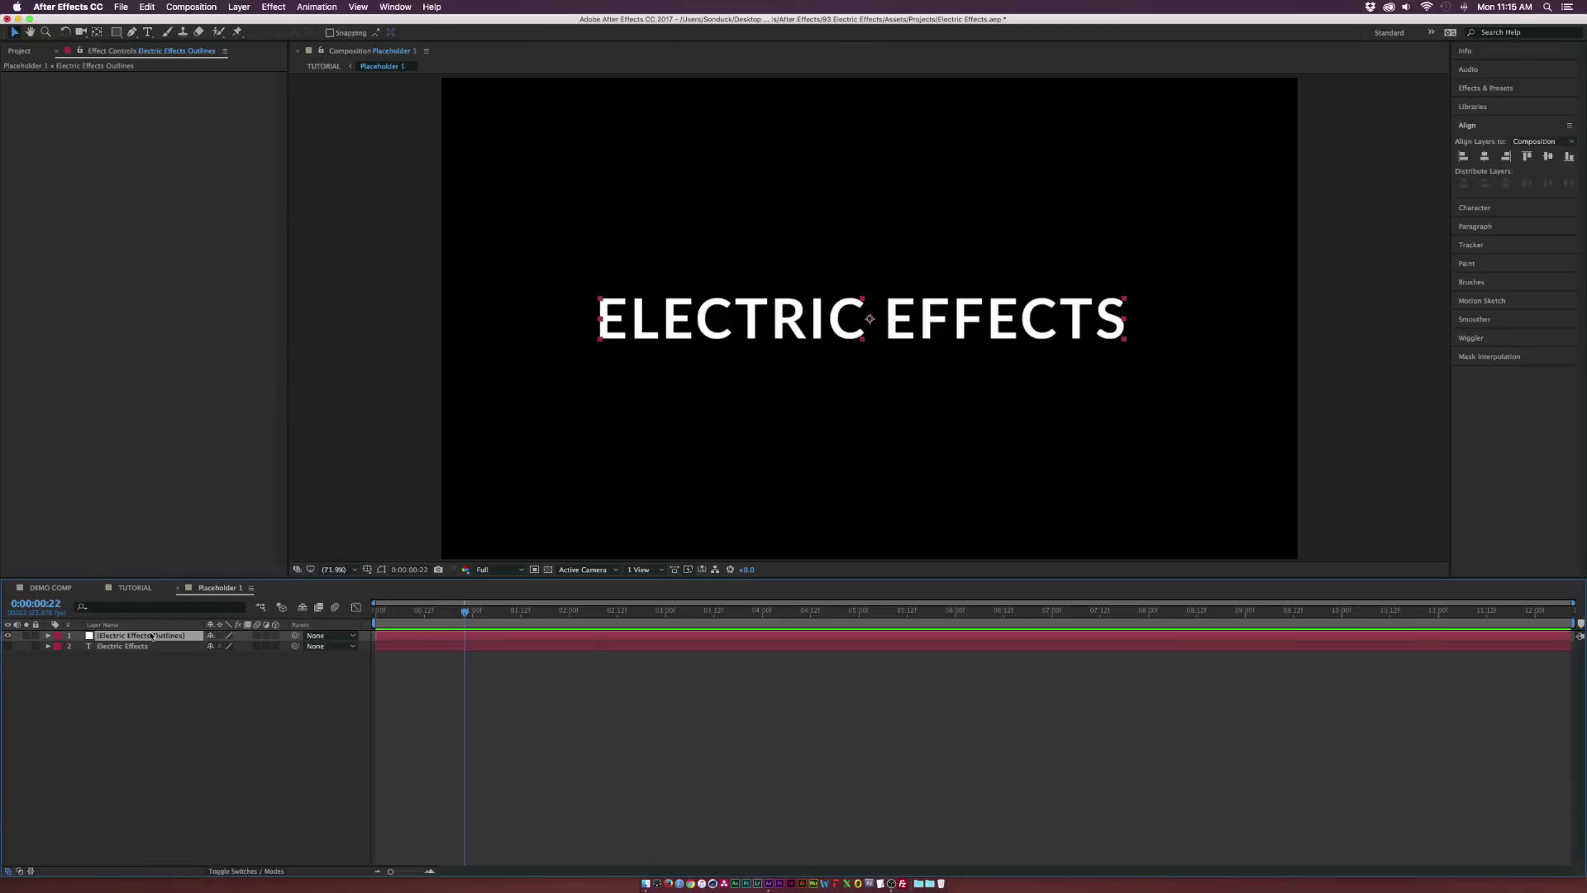
- Paste the Electric Effects Outlines layer into the TUTORIAL composition above the Rectangle layer
click(135, 588)
key(cmd+v)
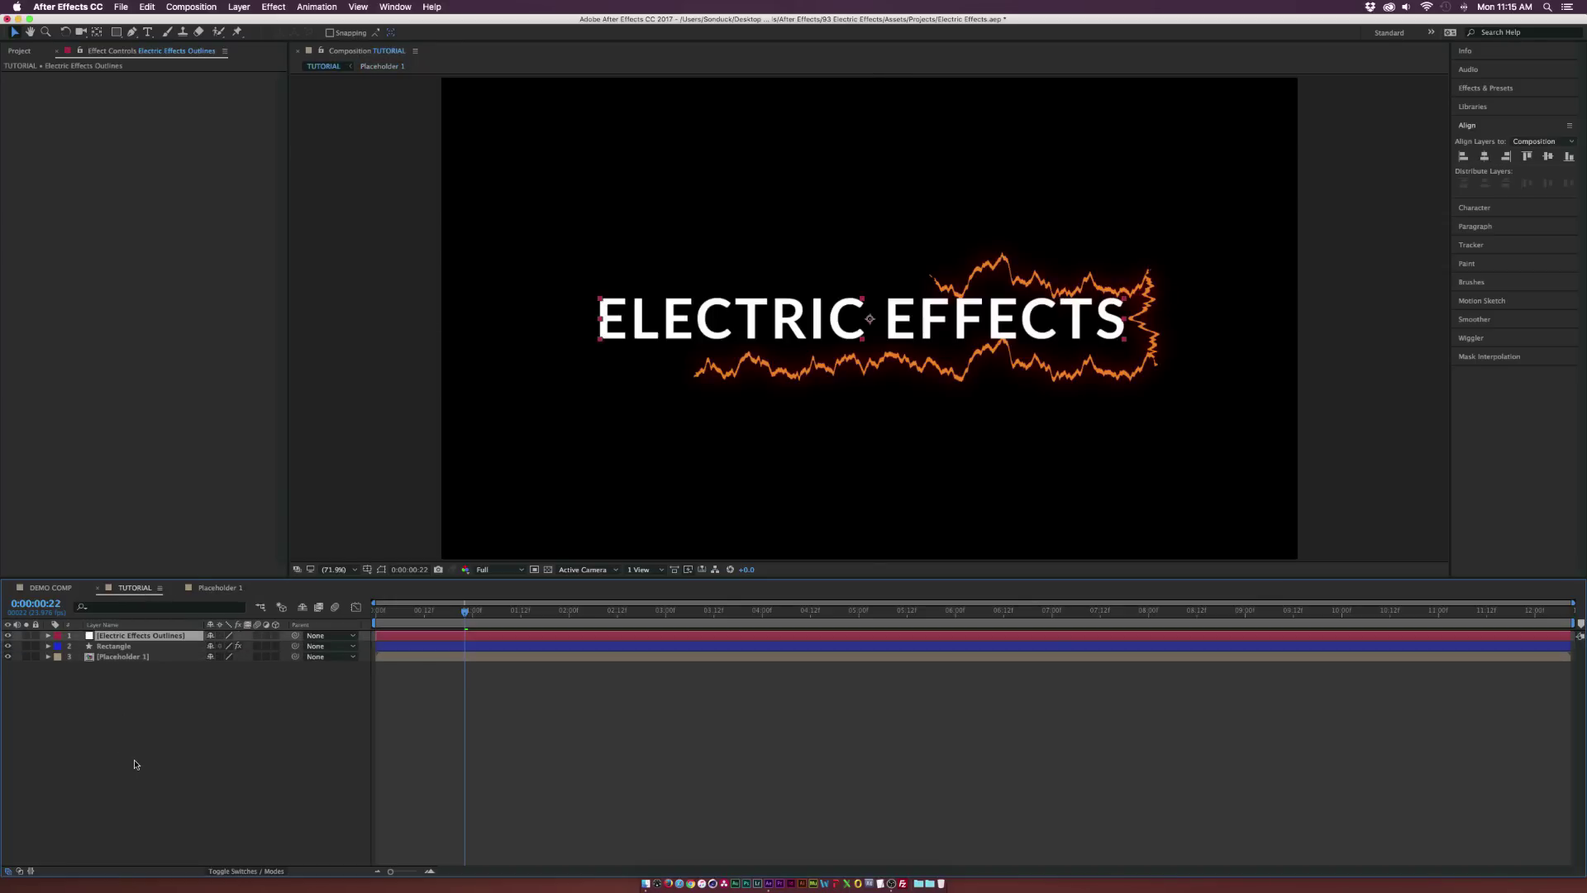
click(164, 774)
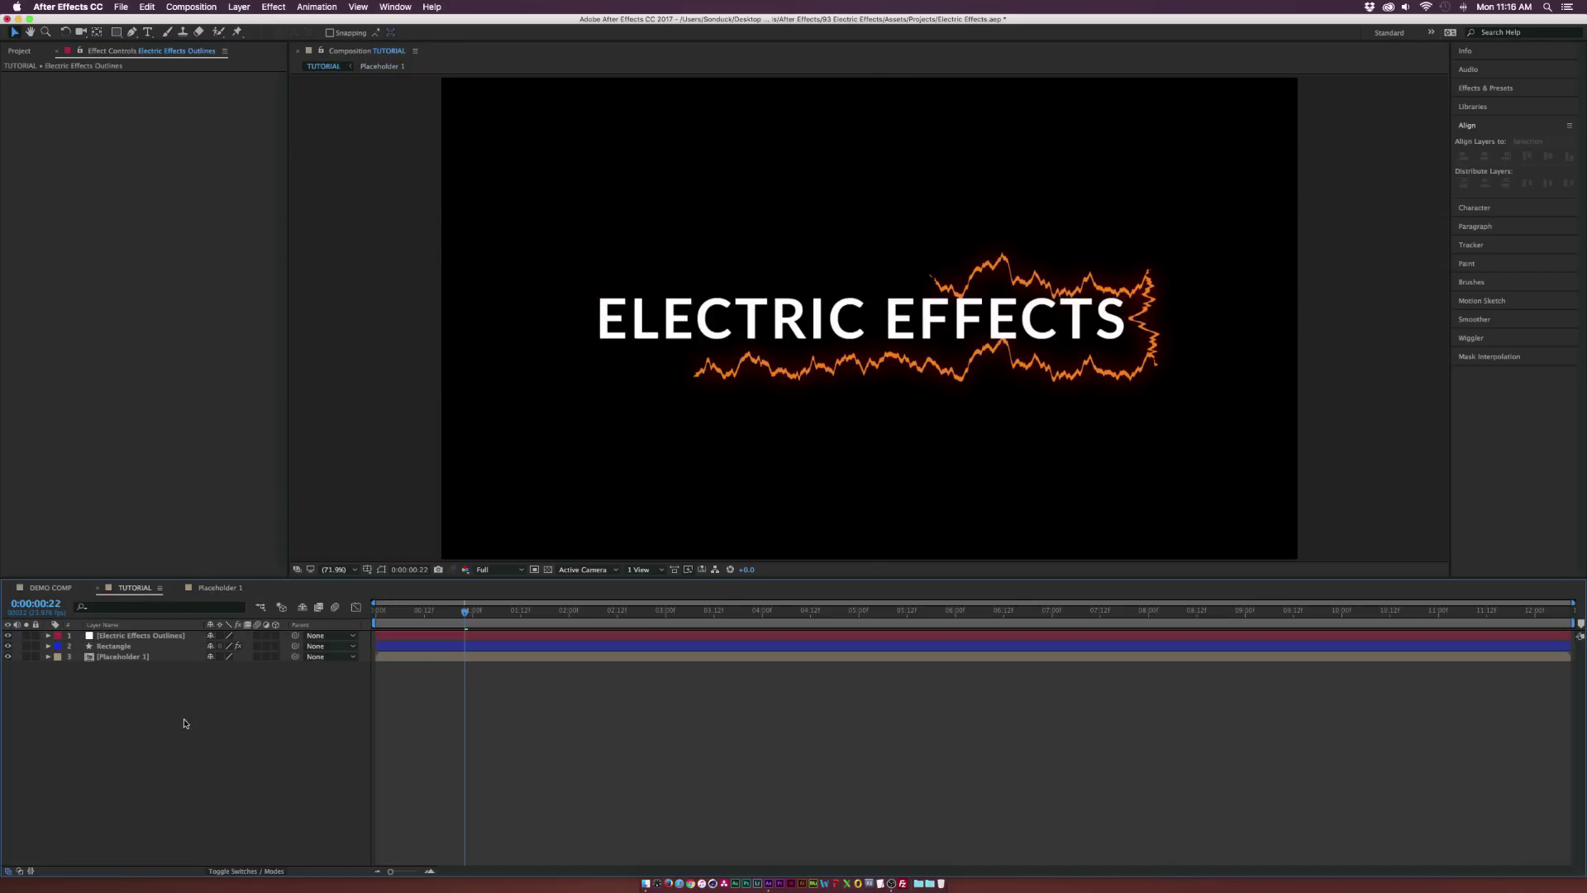
- Apply the Stroke effect to the Electric Effects Outlines layer with All Masks enabled and Stroke Sequentially disabled
click(165, 635)
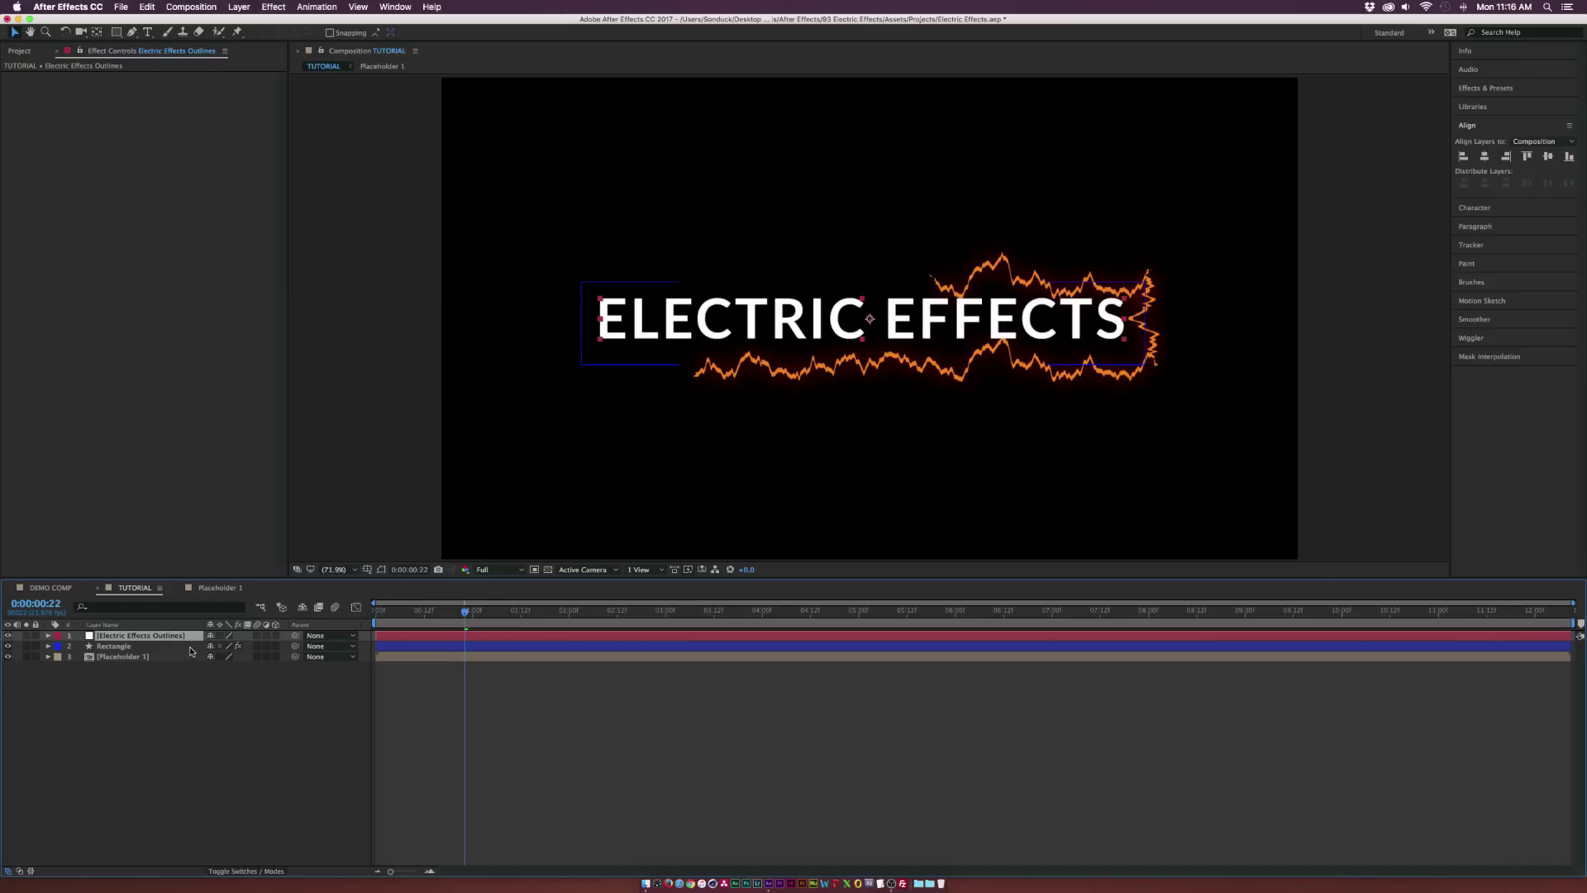
click(274, 7)
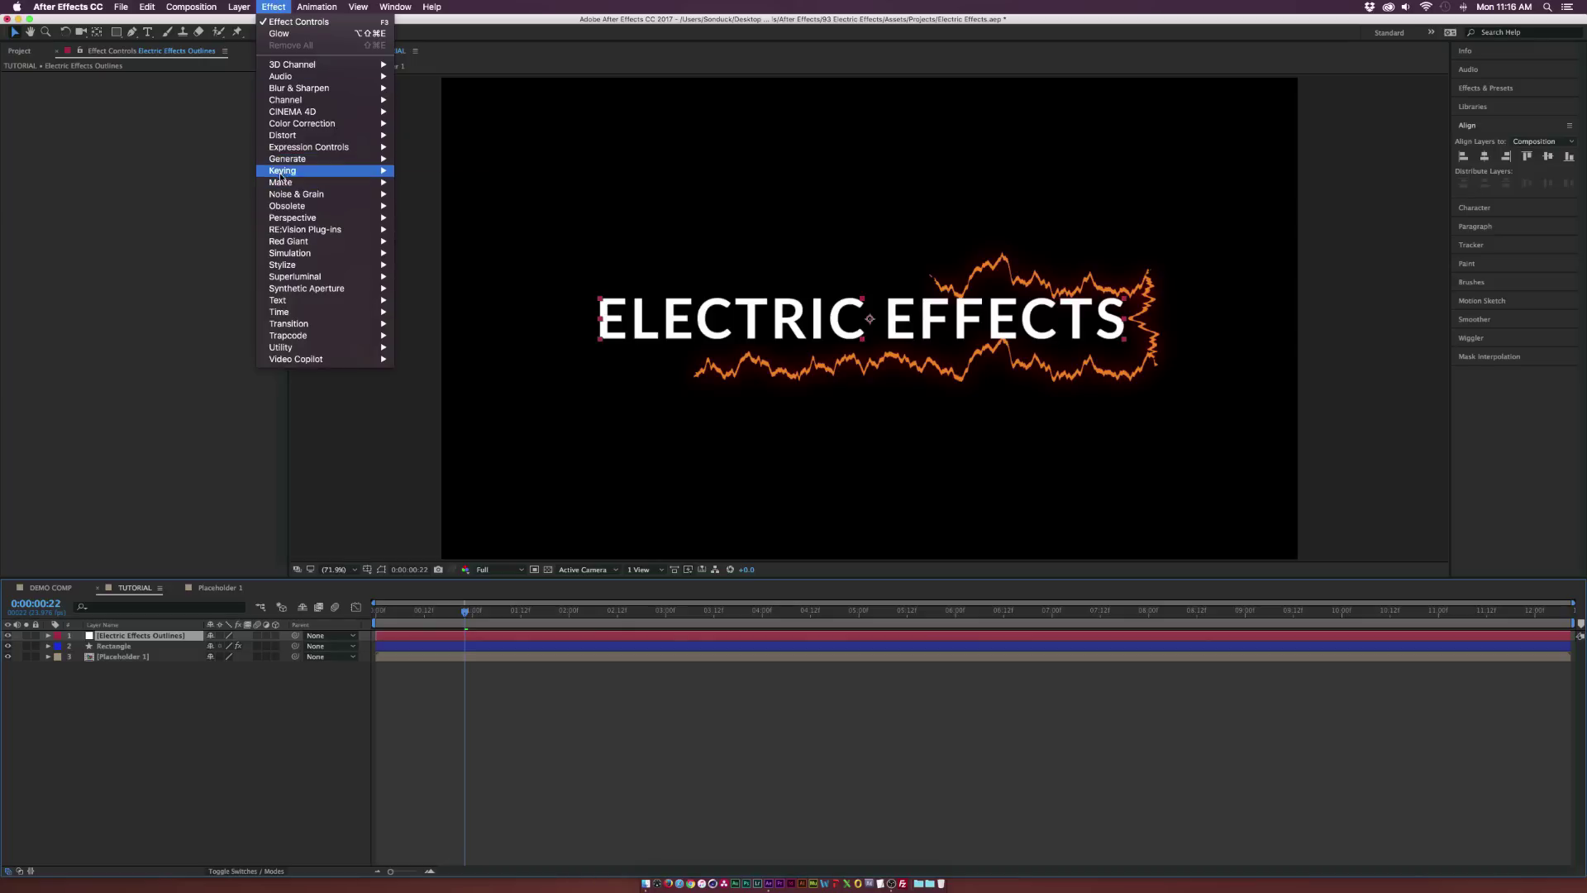
mouse_move(363, 158)
click(421, 430)
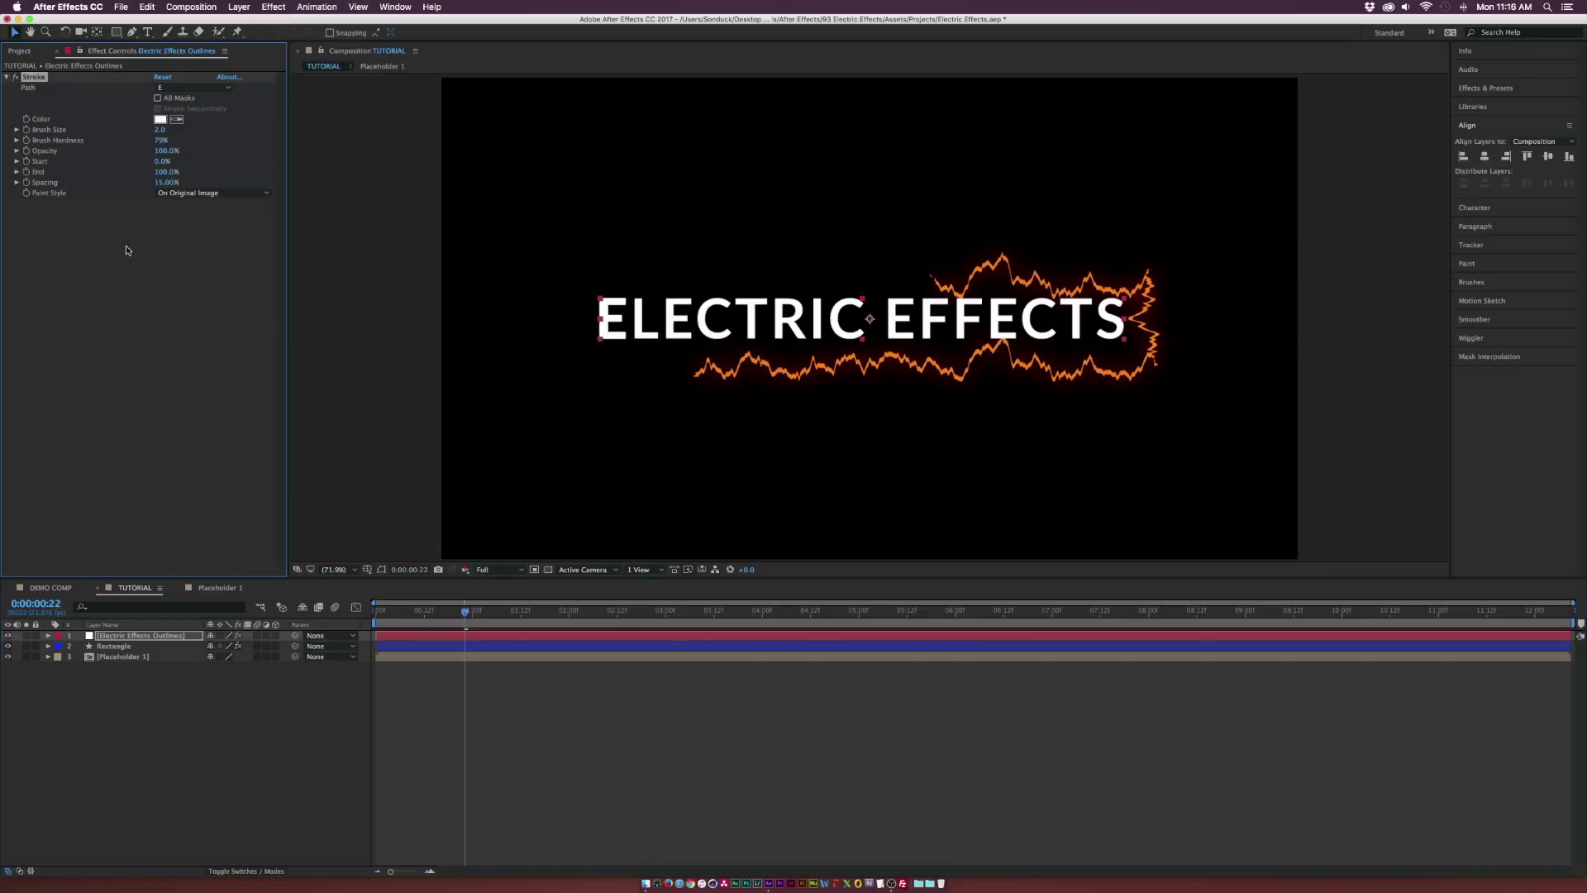
click(164, 97)
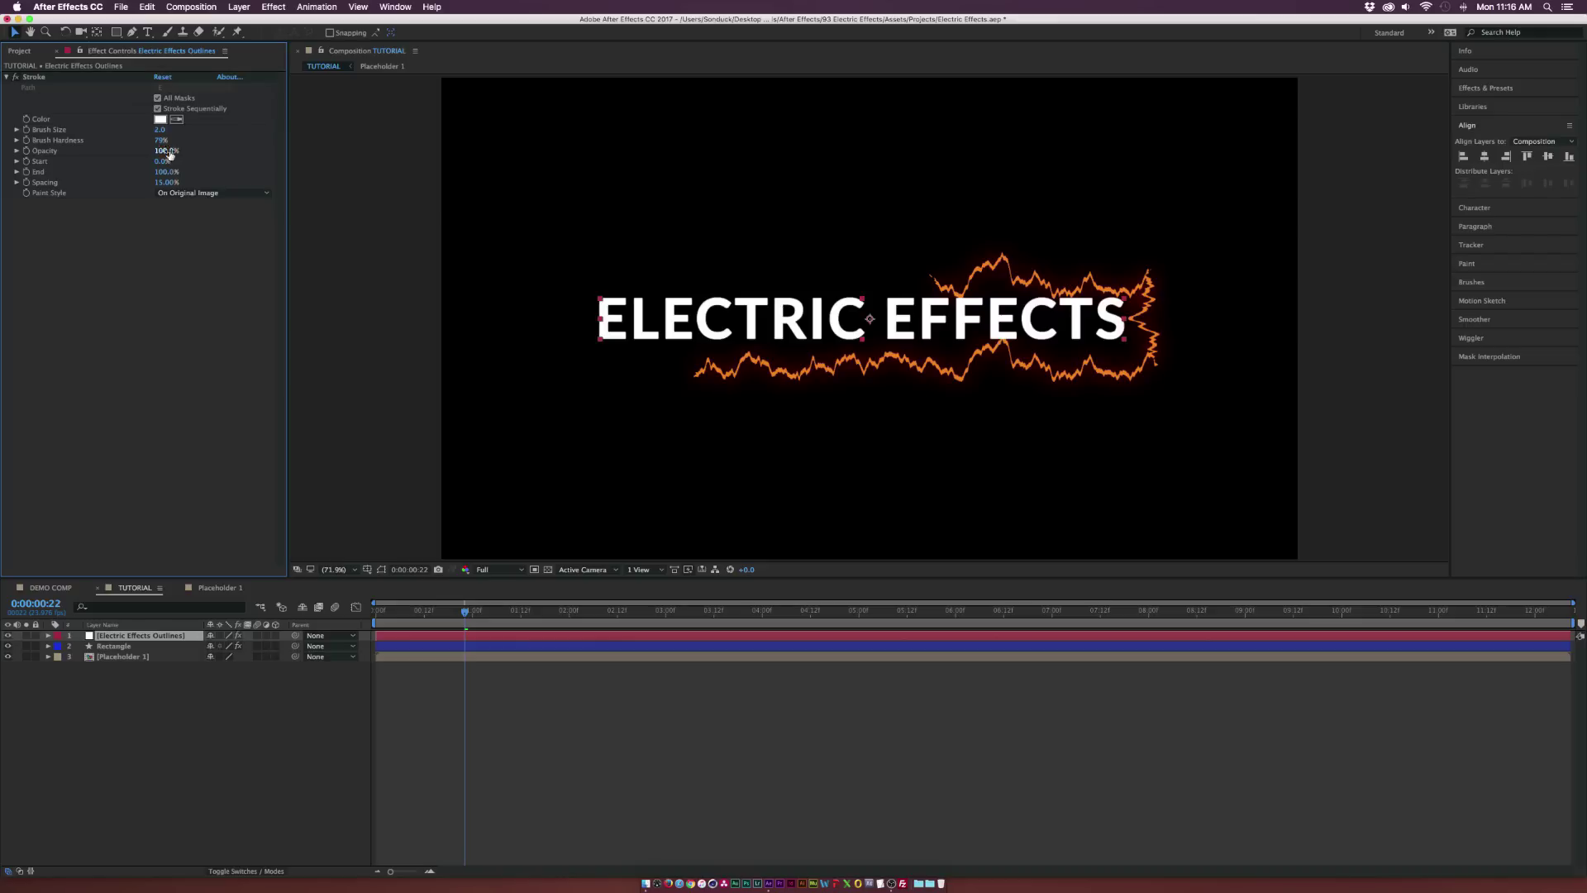
click(193, 112)
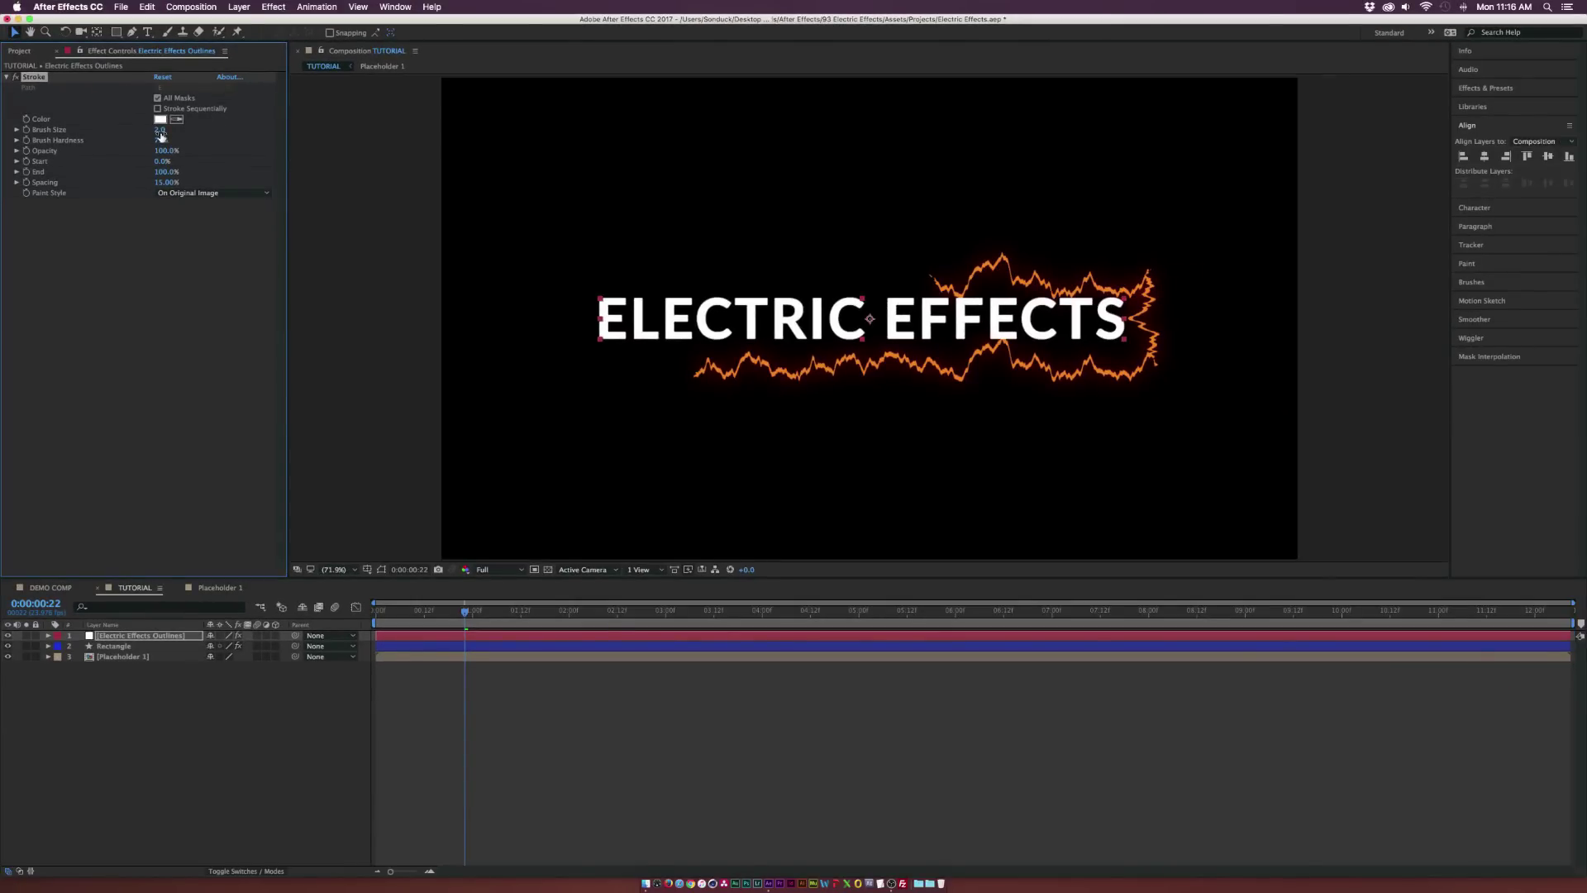
- Set the Stroke color to blue with hue 204°, saturation 92% and brightness 93%
click(161, 119)
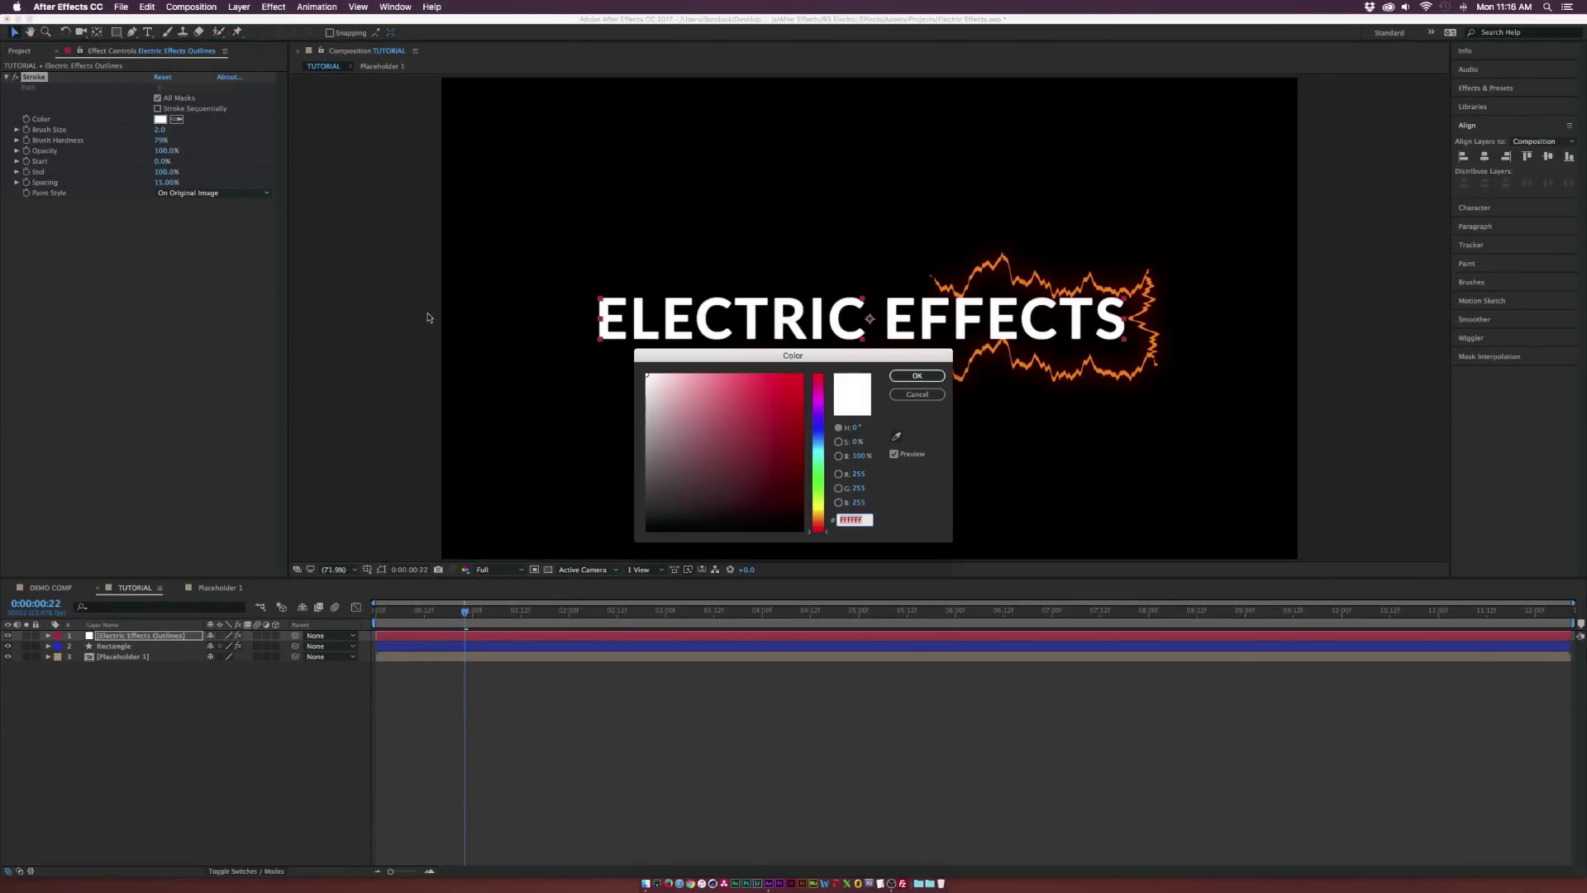
click(819, 443)
click(791, 383)
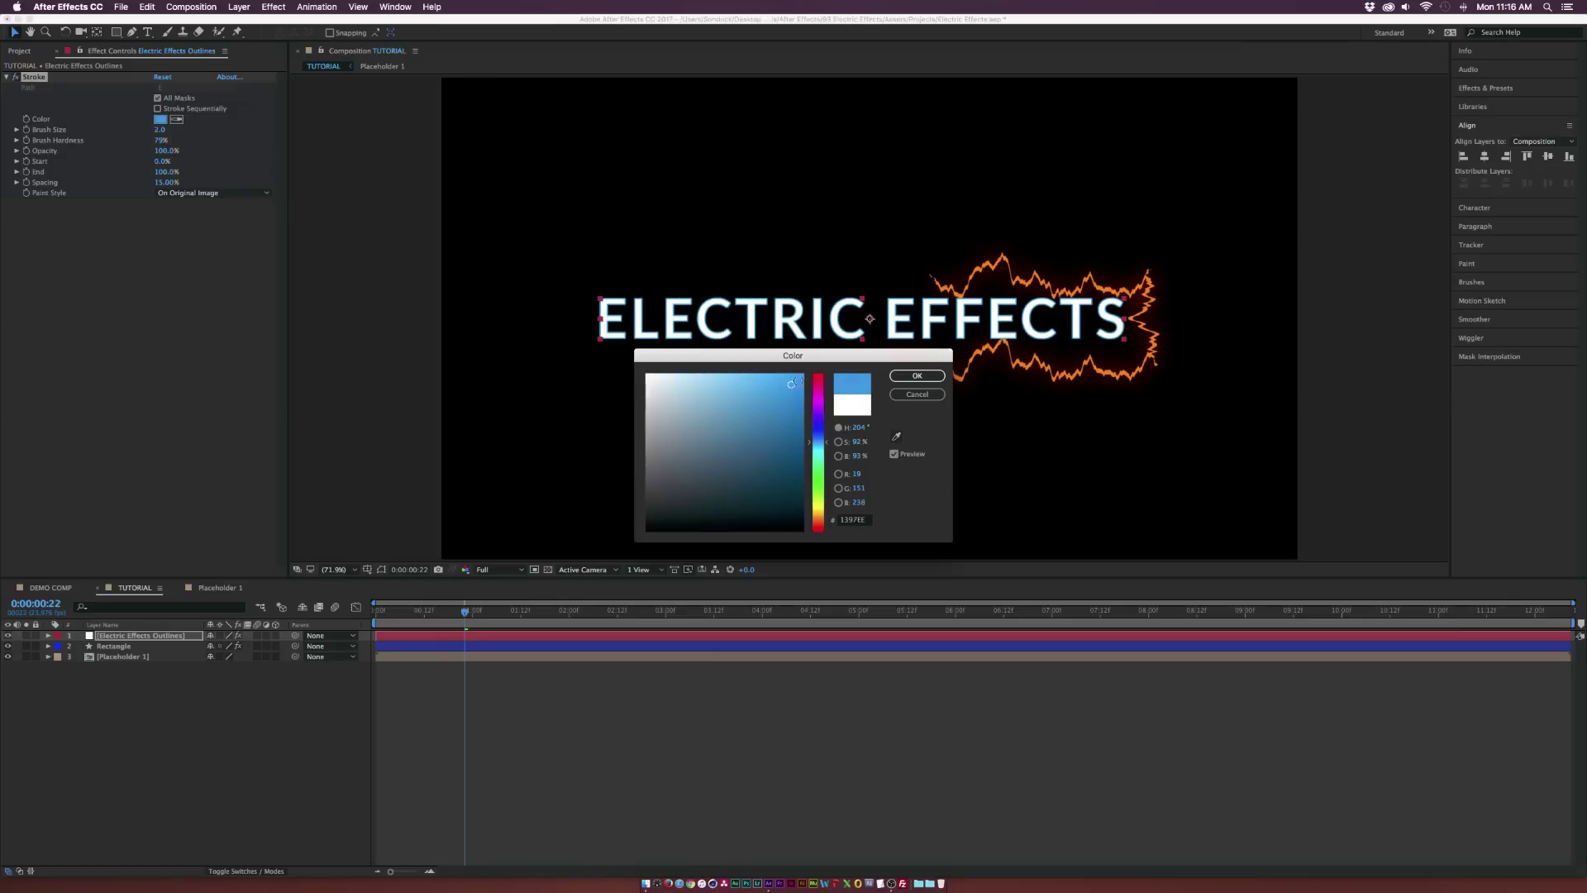
click(917, 375)
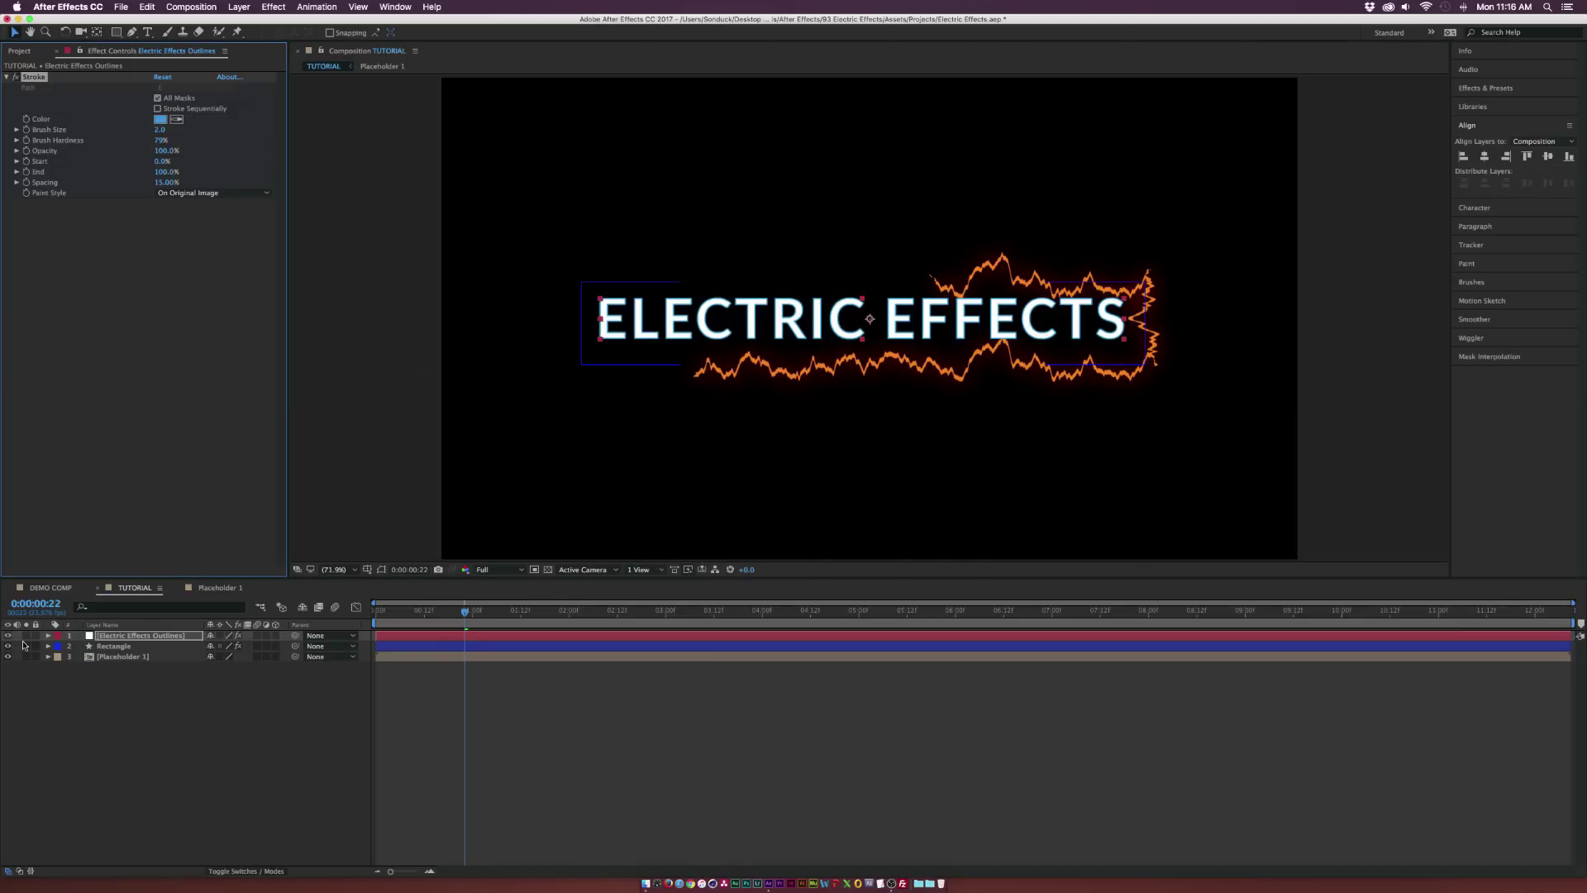
- Set the Stroke Paint Style to Reveal Original Image and the Brush Hardness to 100%
click(206, 194)
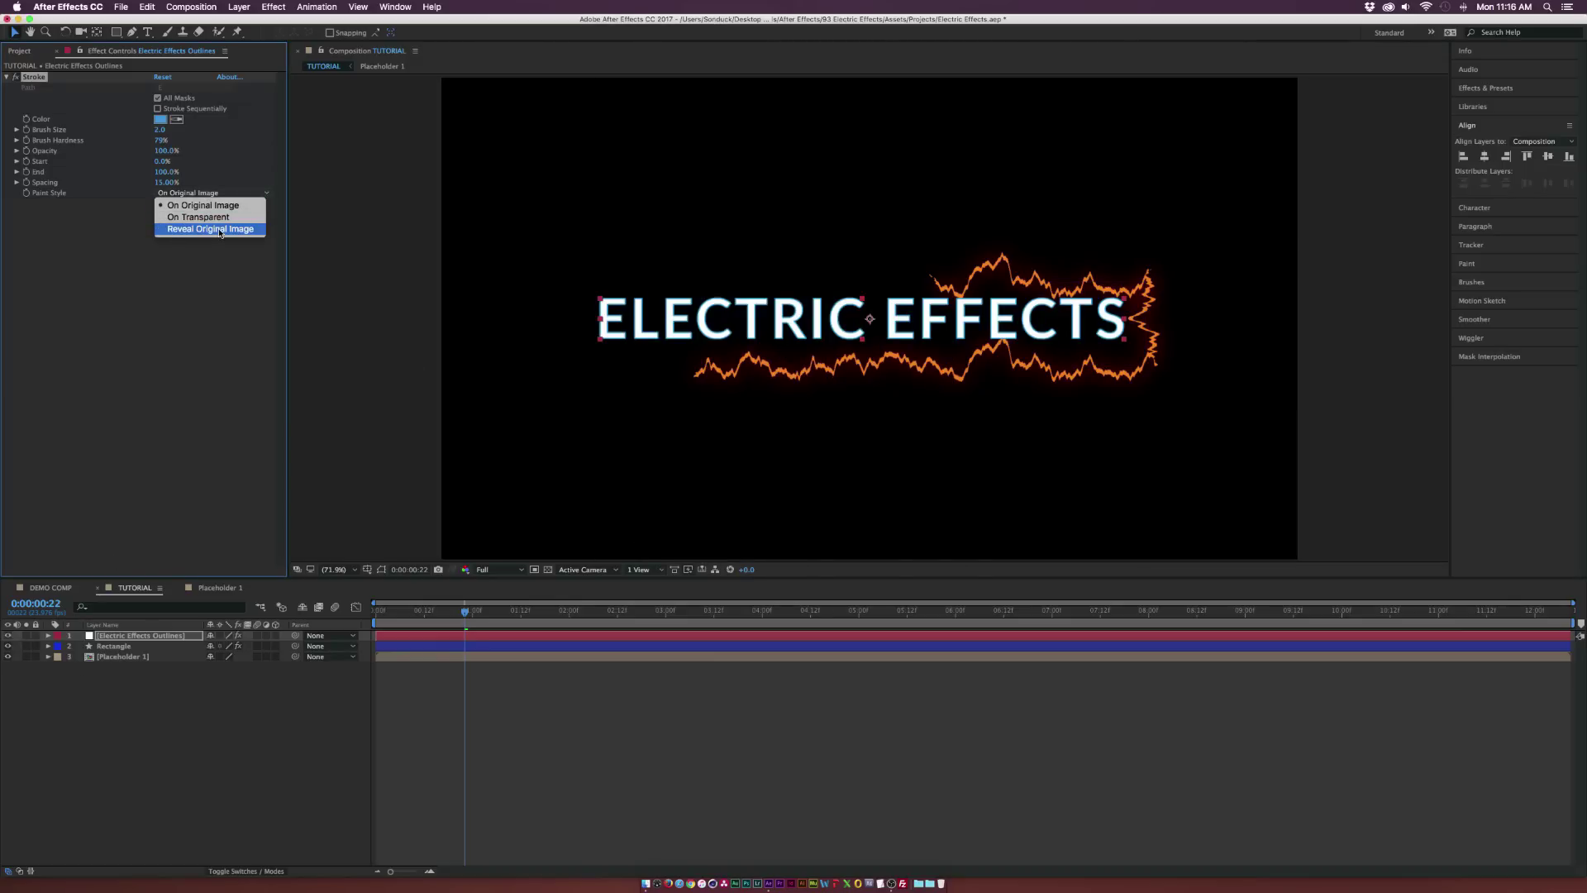
click(220, 230)
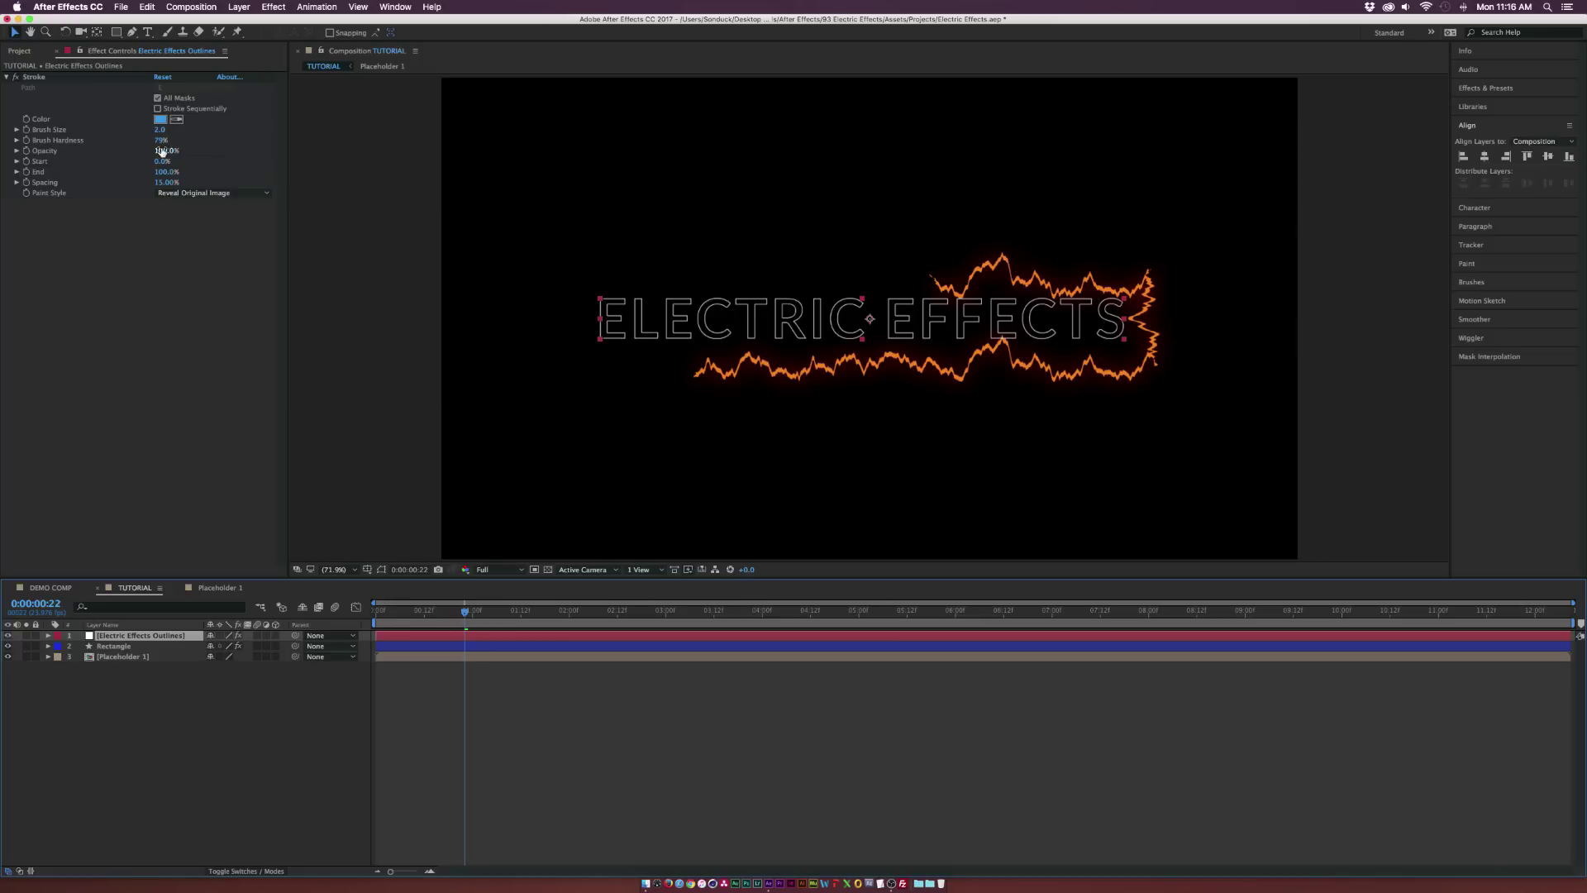
drag(160, 140, 225, 139)
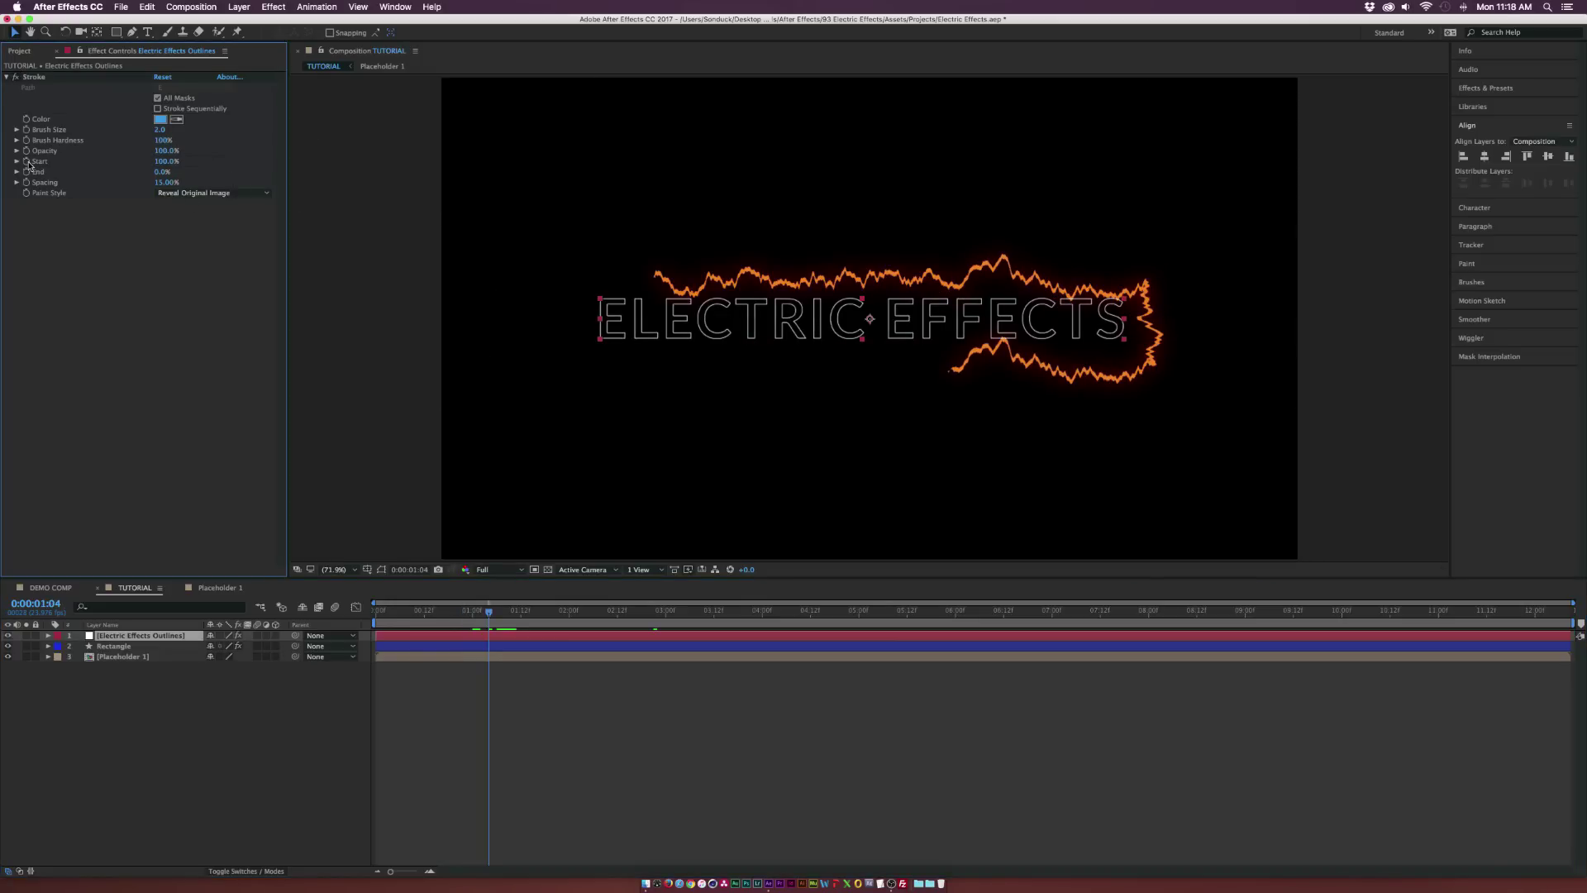
- Keyframe the Stroke Start on the outlines layer from 0% at 0:00:01:04 to 100% at 0:00:02:01
click(29, 163)
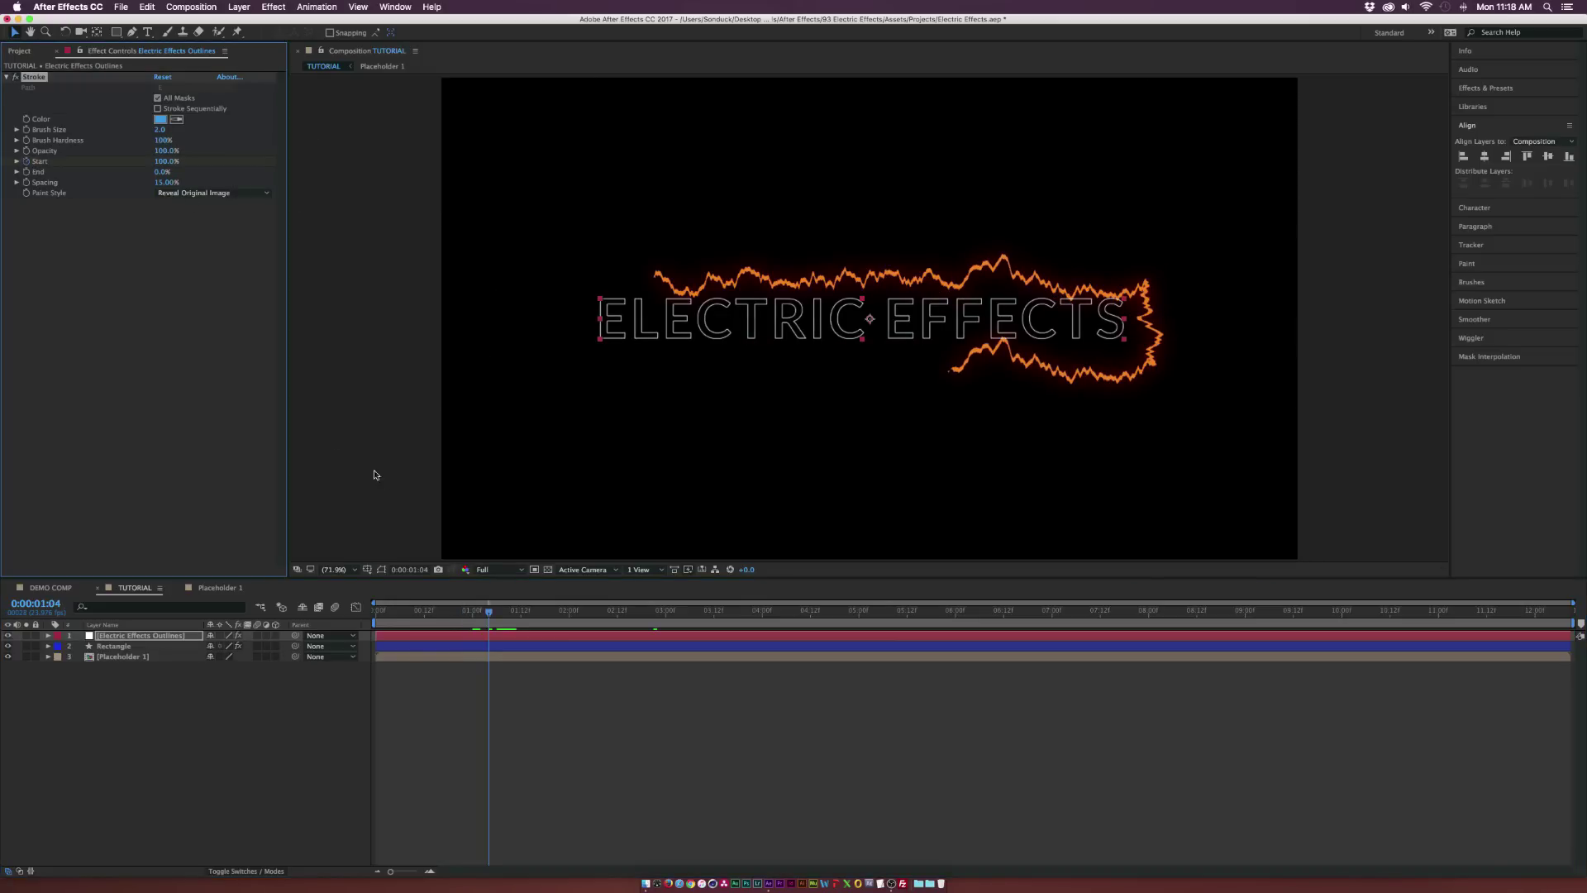
key(u)
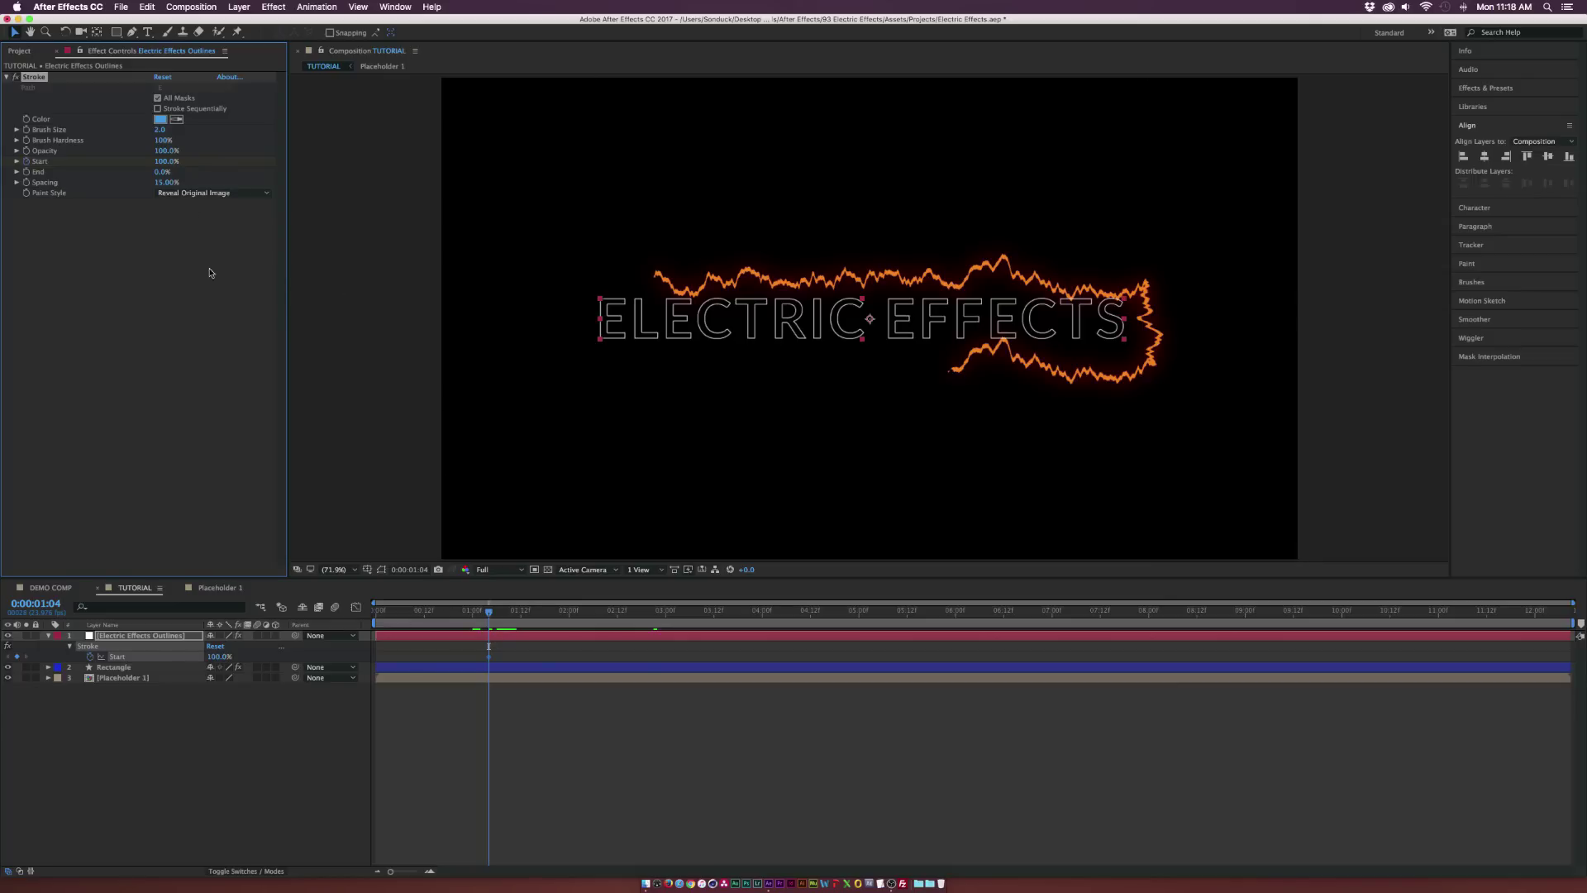
click(161, 164)
text(0)
key(Return)
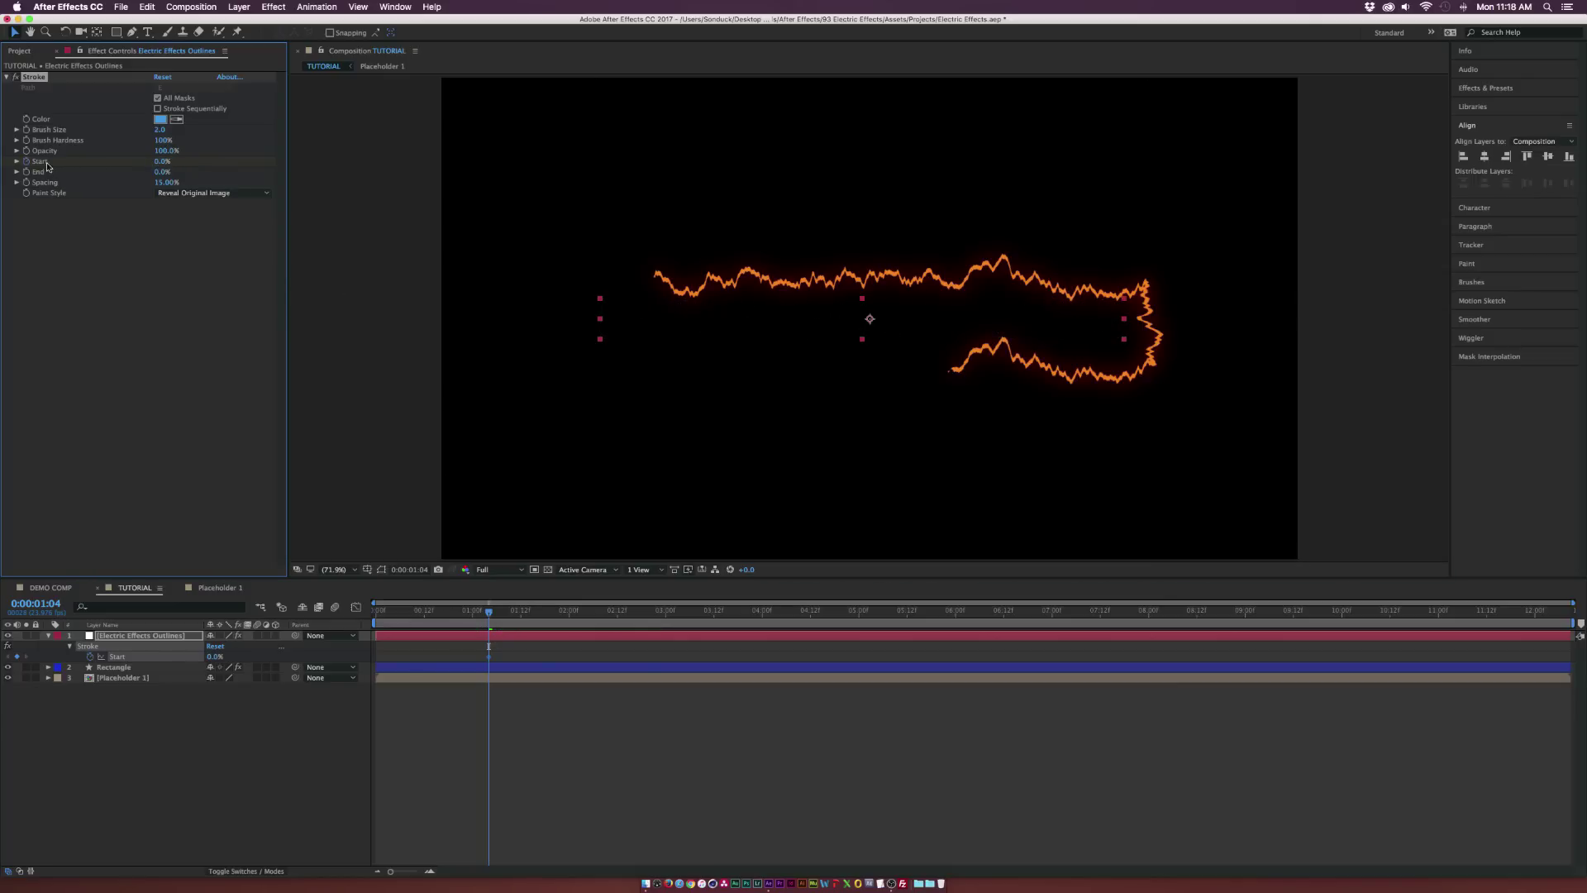
drag(496, 612, 575, 618)
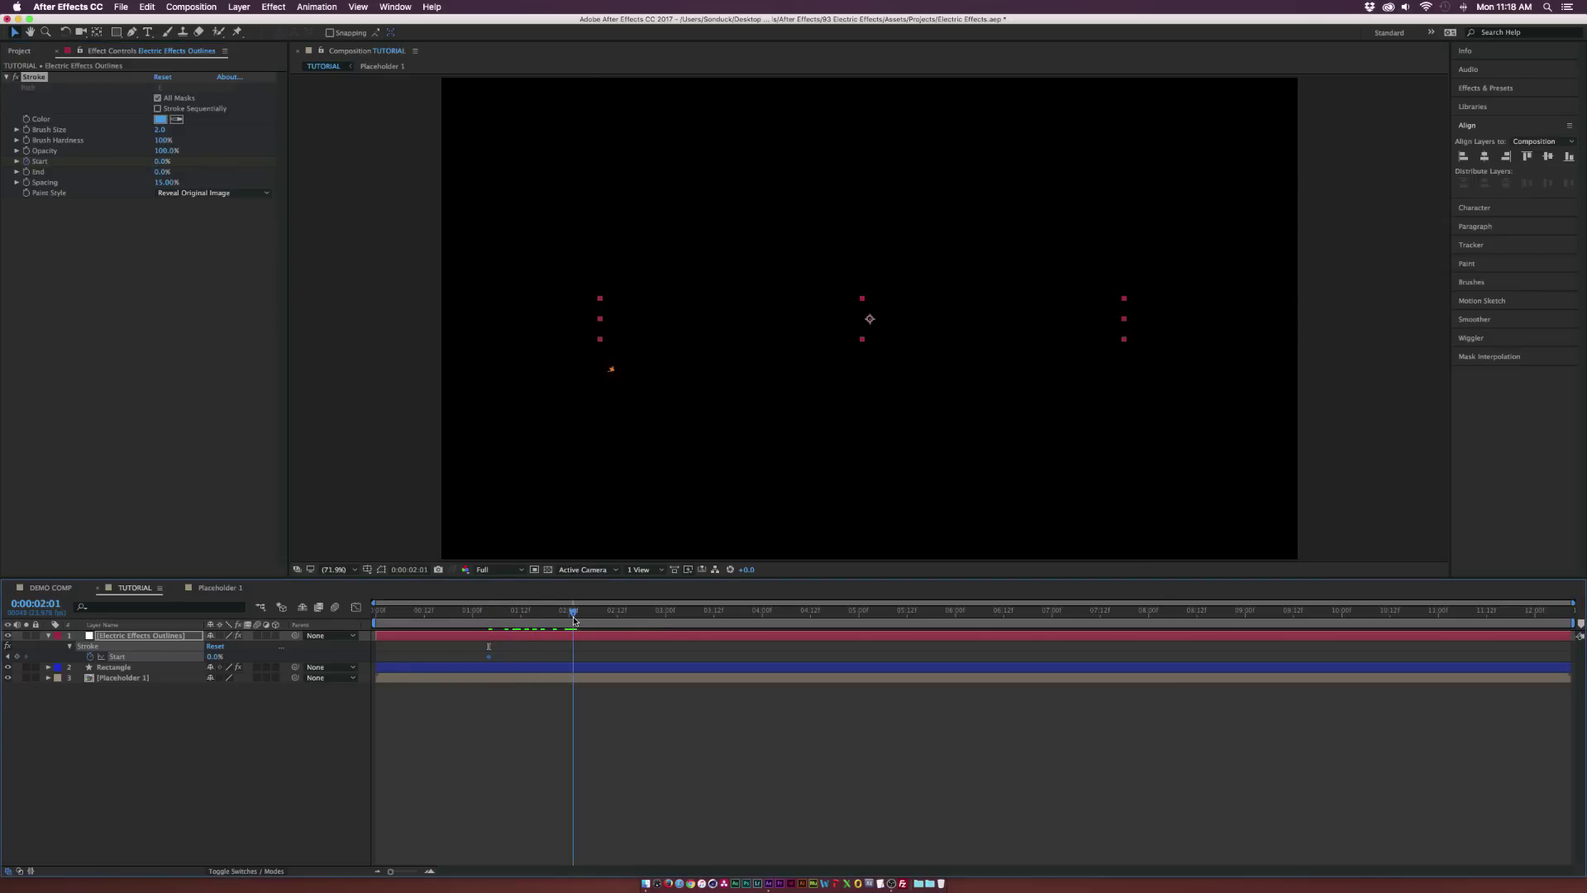
drag(173, 165, 335, 187)
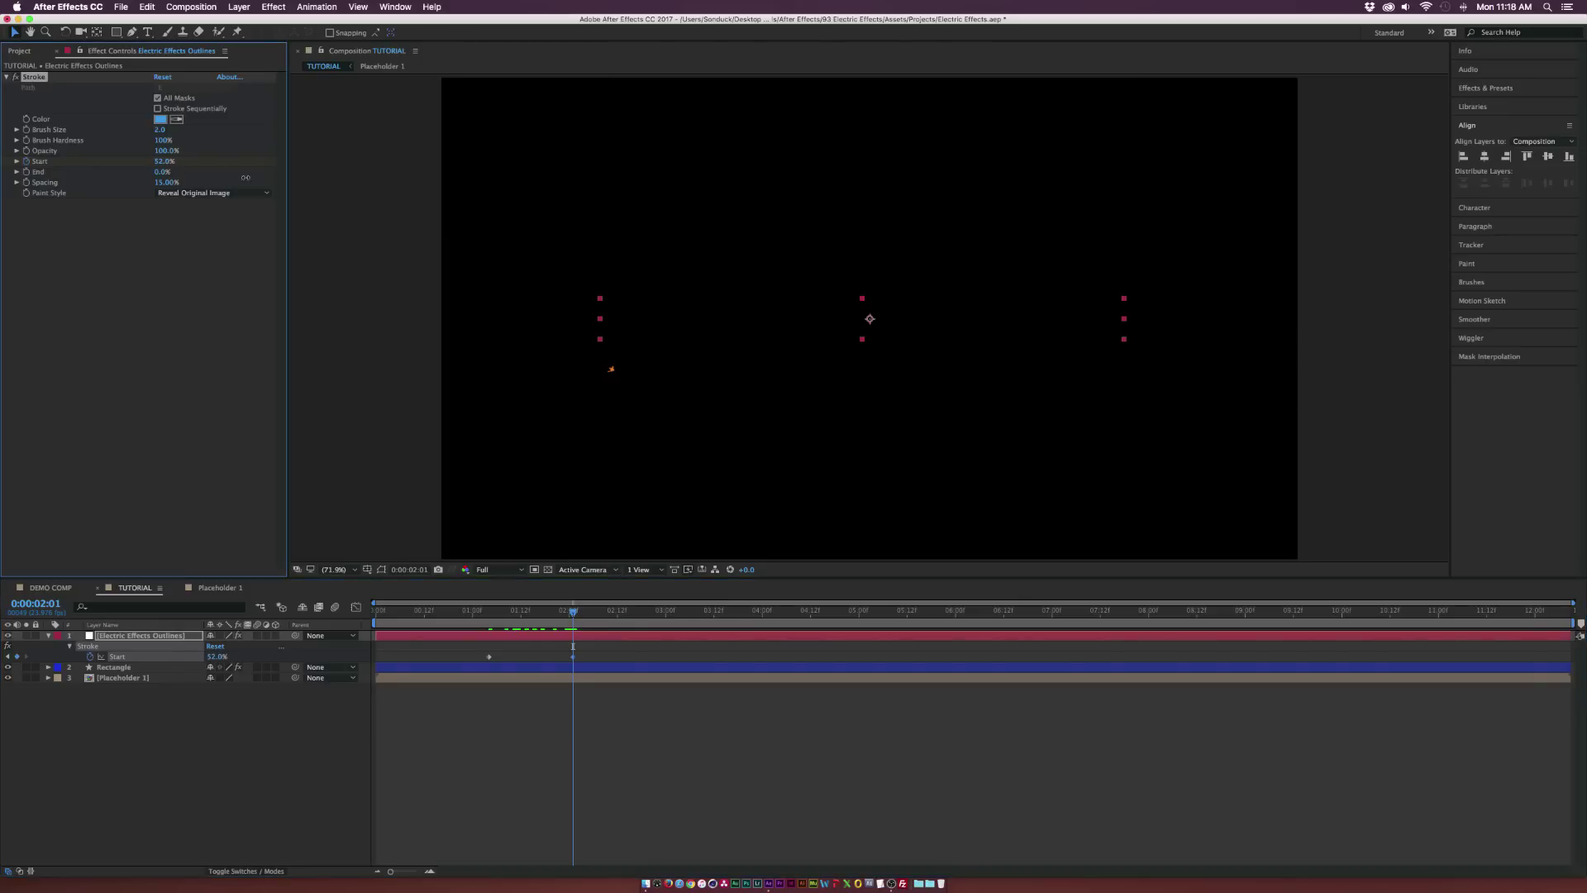
- Keyframe the Stroke End from 0% between the two Start keyframes to 100% at 0:00:02:16, collapse the layer and check the animation
click(524, 612)
click(29, 172)
click(633, 612)
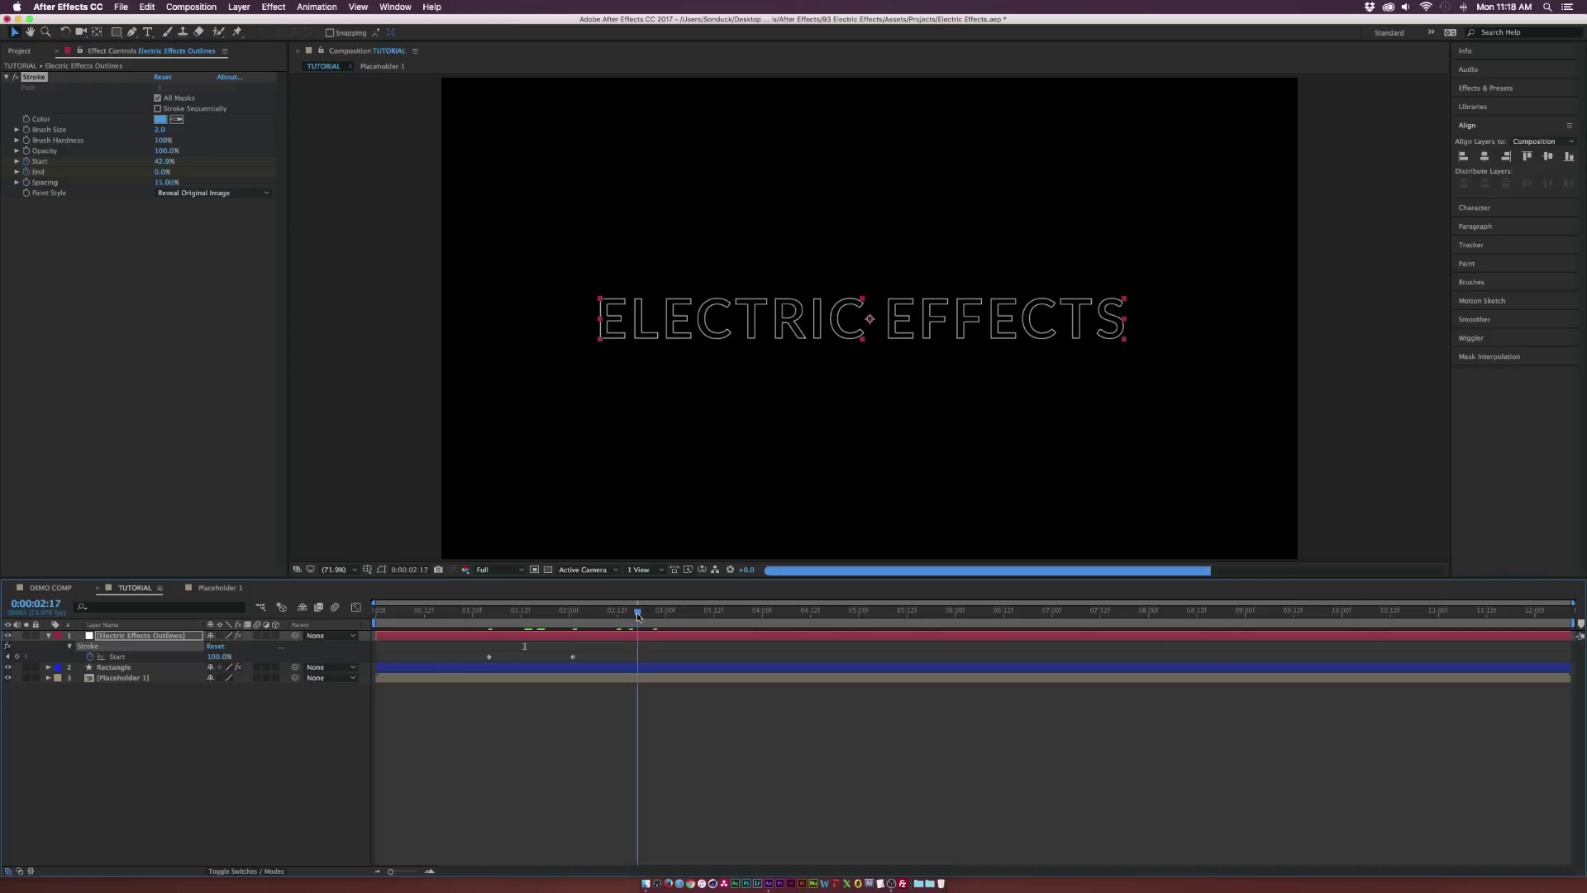
drag(159, 170, 263, 181)
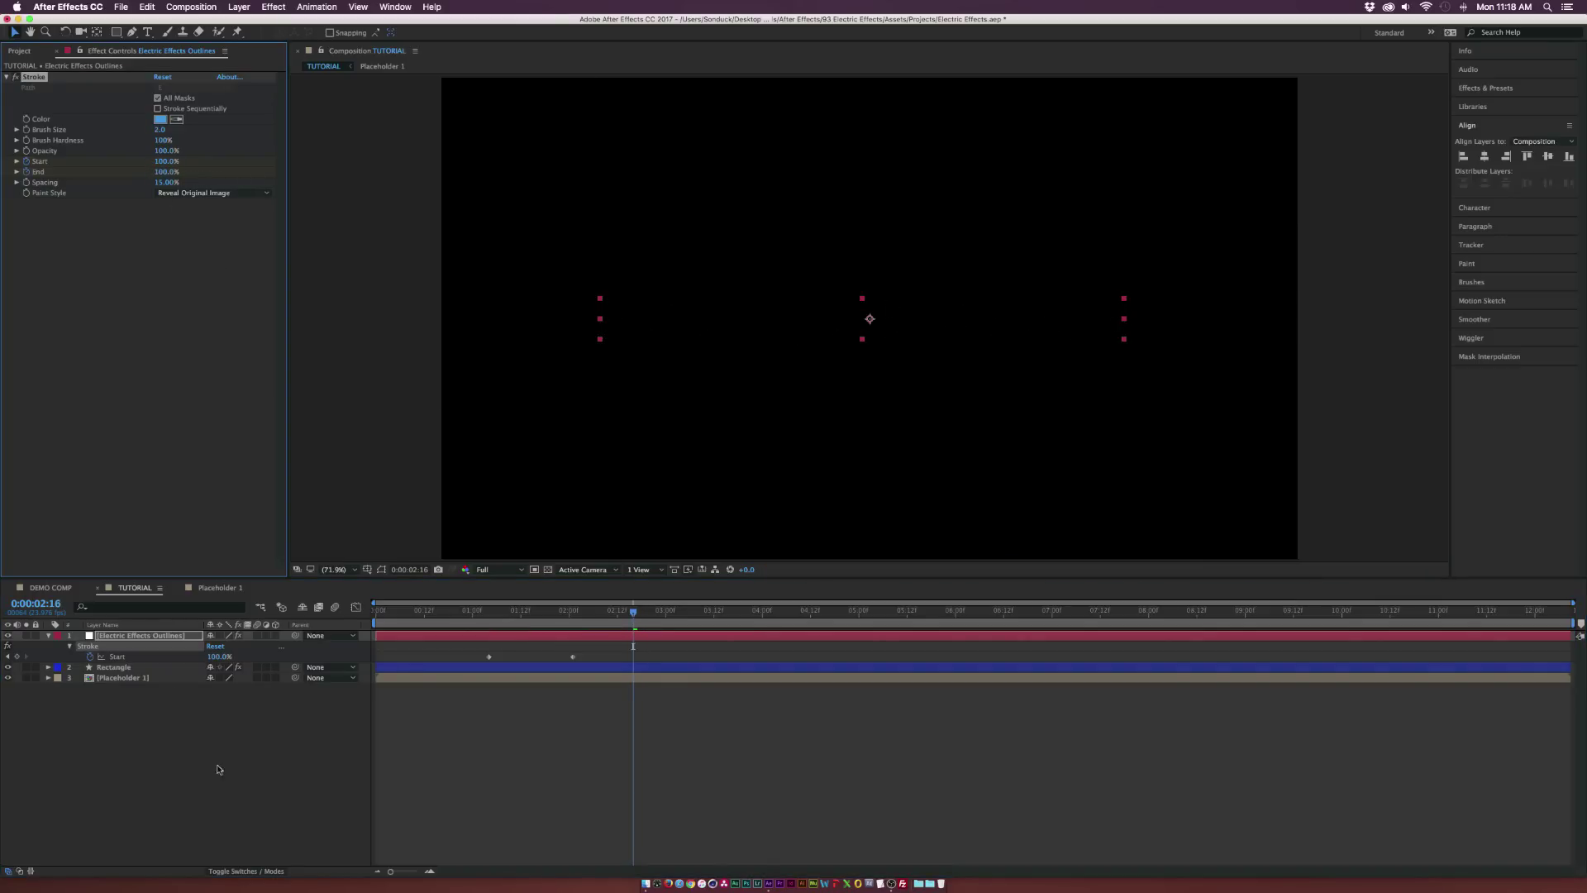
key(u)
key(u)
mouse_move(600, 622)
mouse_down()
mouse_move(518, 620)
mouse_move(614, 622)
mouse_up()
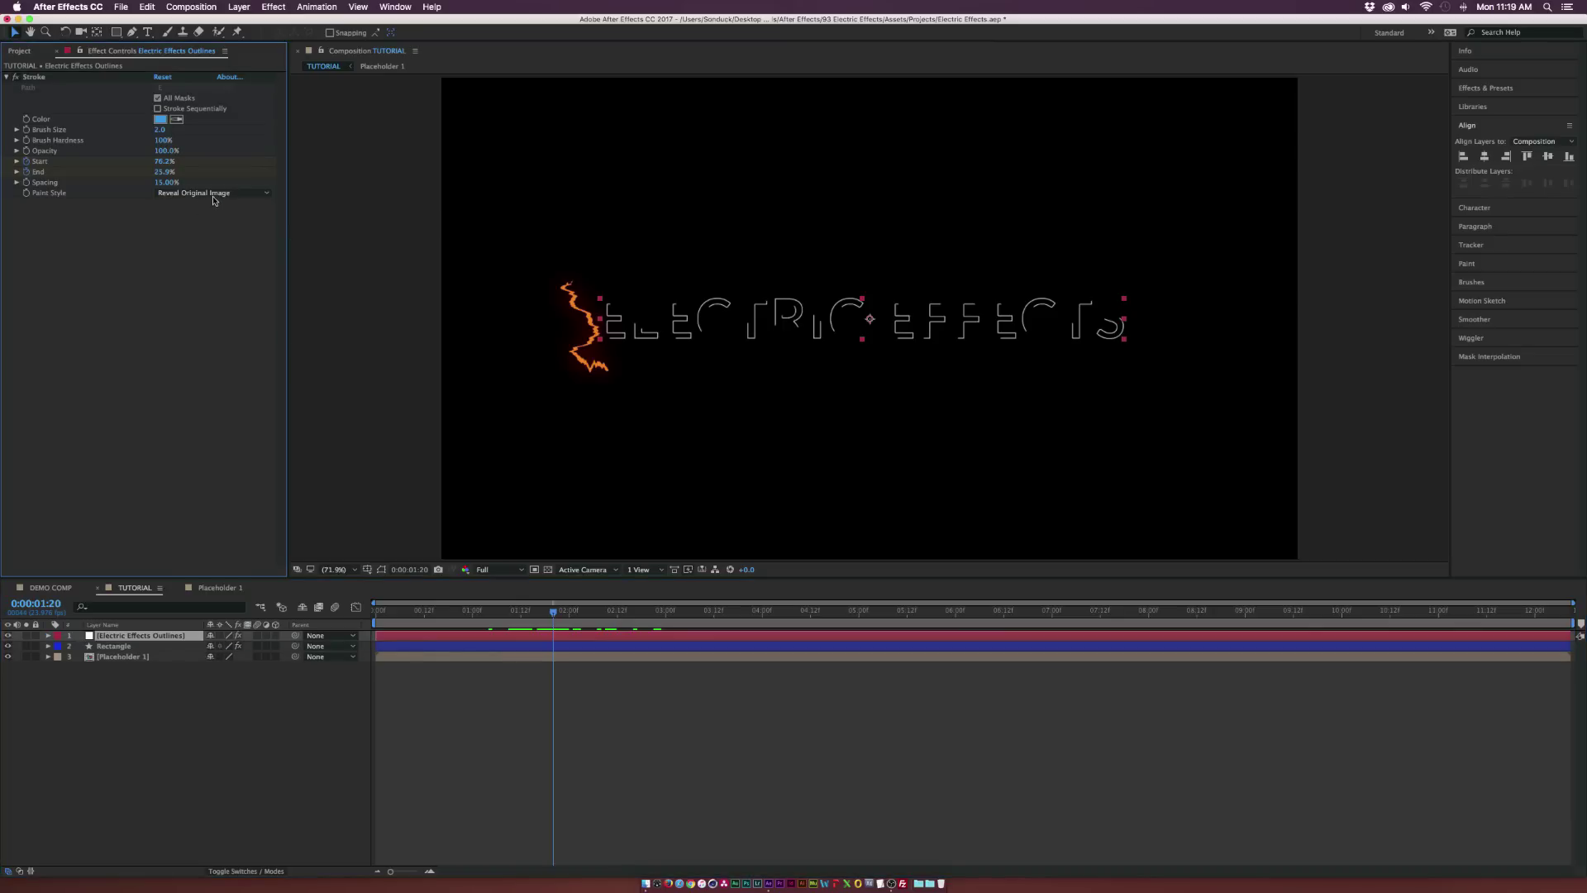
- Set the Stroke Paint Style to On Transparent and check the blue outline animation around 0:00:01:18
click(209, 193)
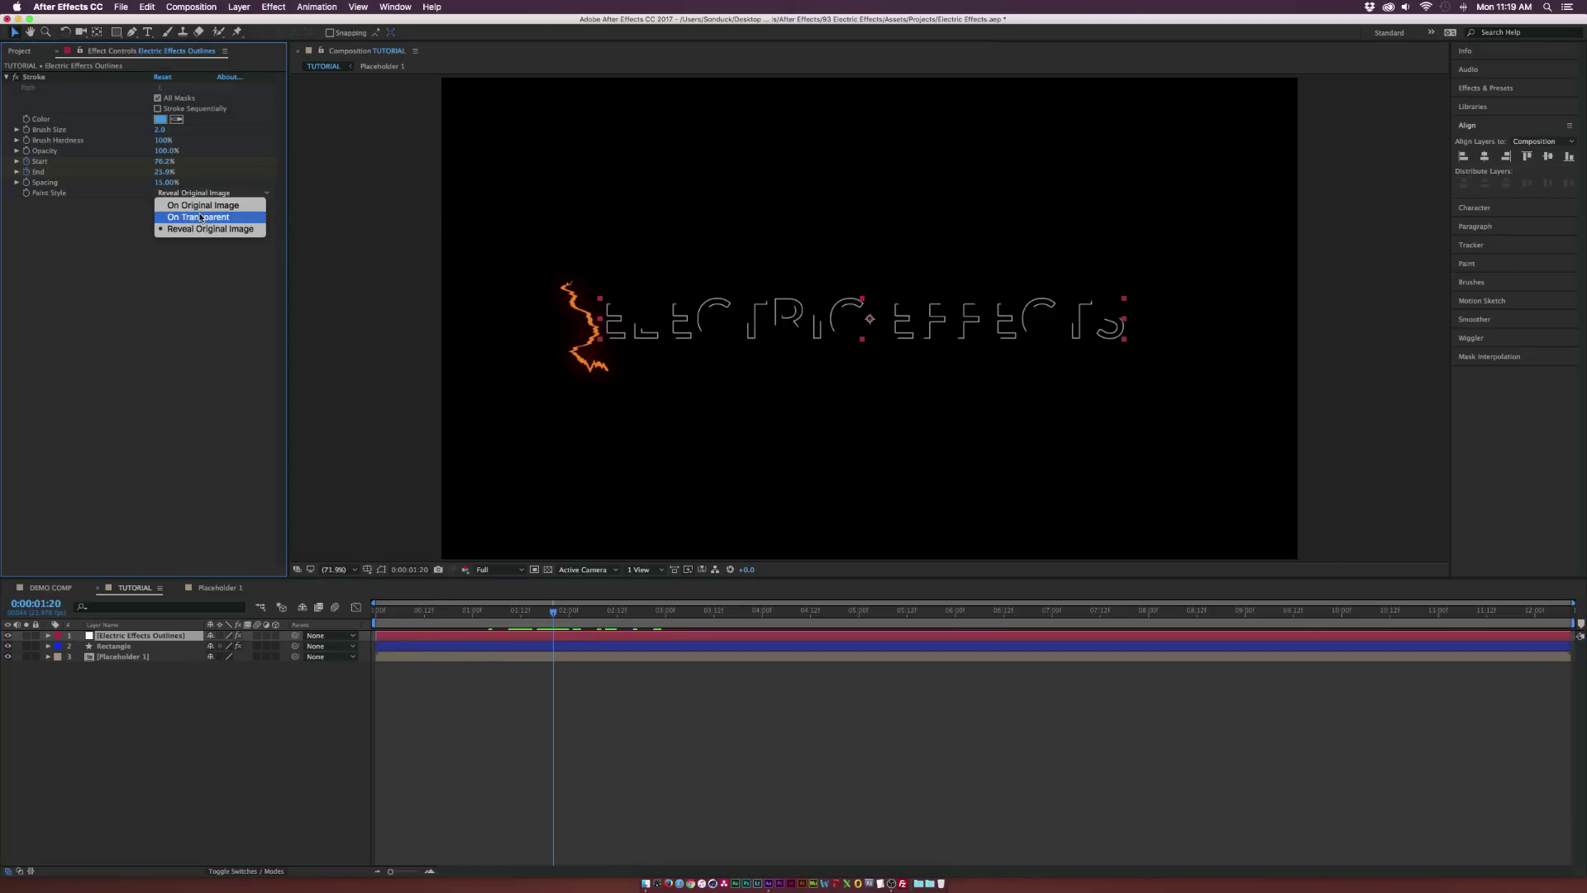
click(160, 219)
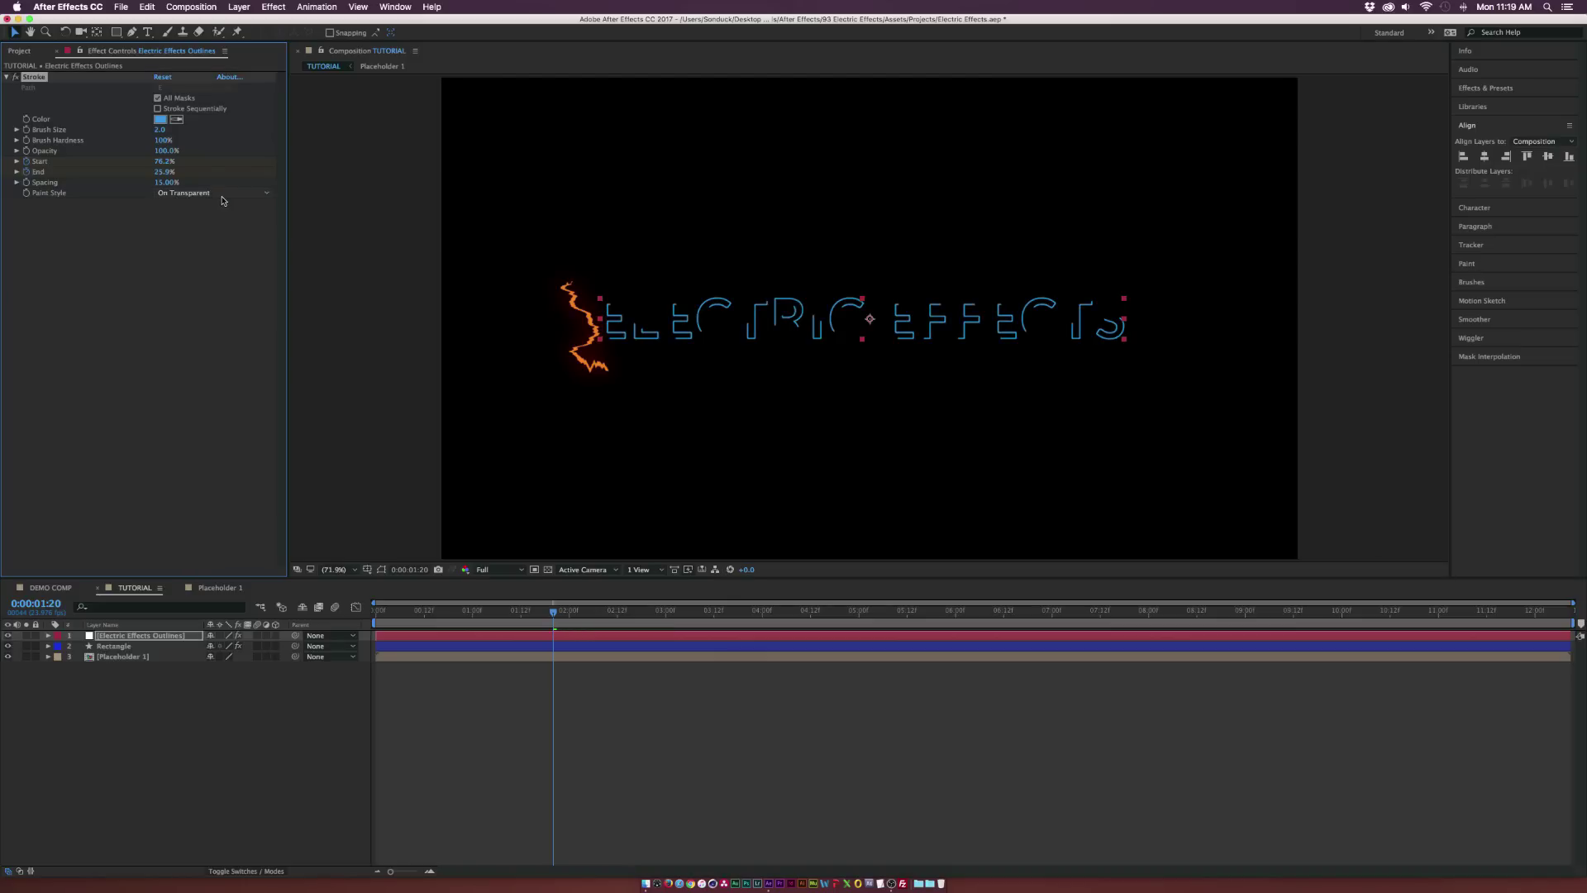
drag(580, 619, 545, 624)
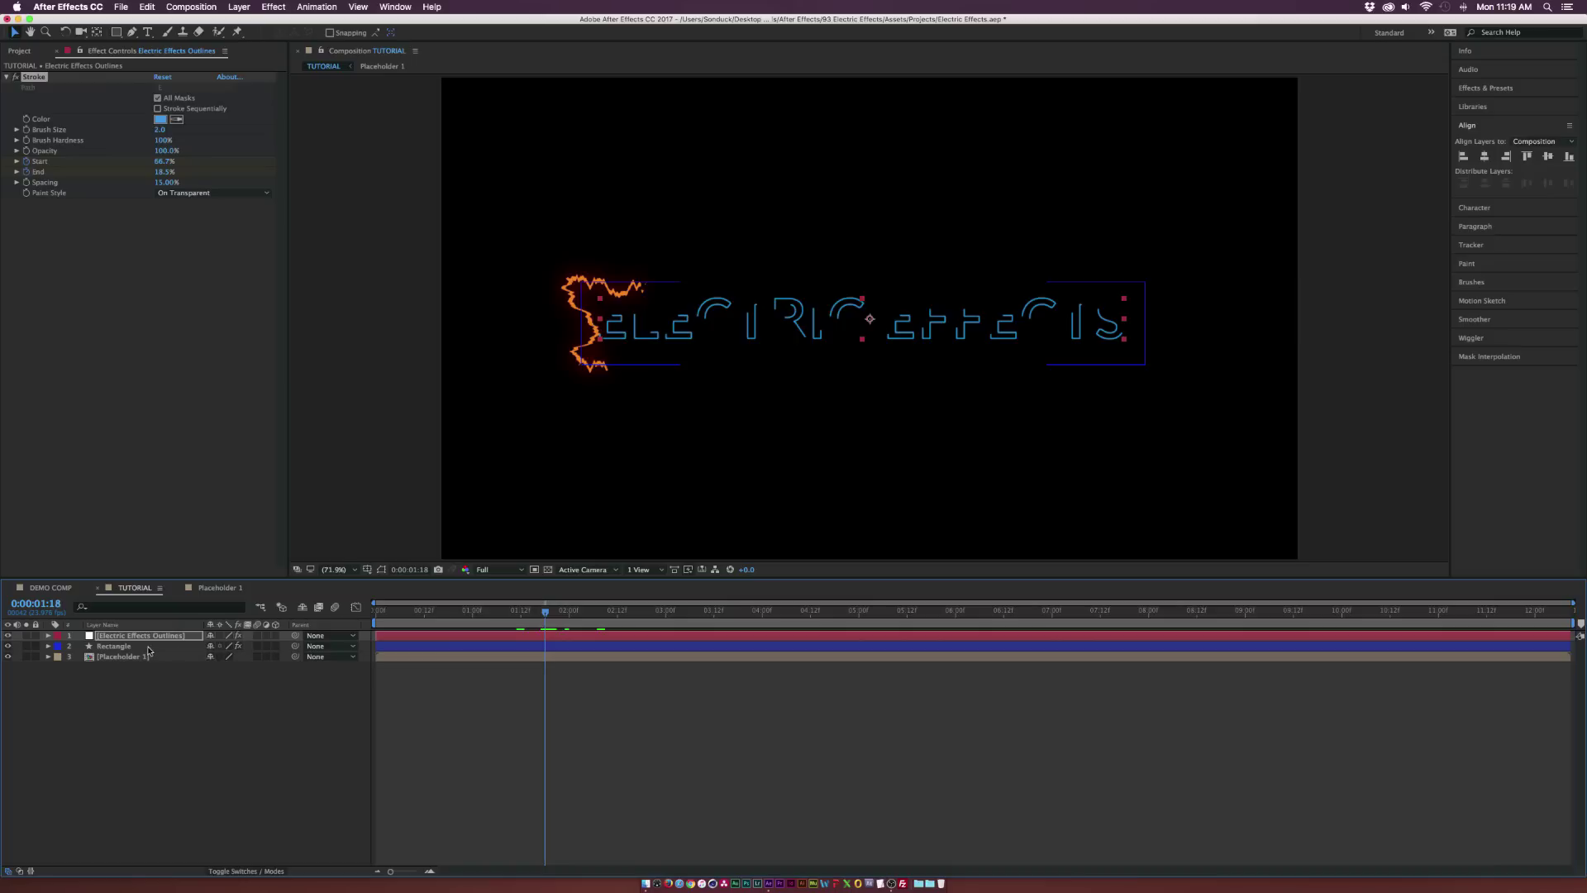
- Copy the Turbulent Displace and Glow effects from the Rectangle layer onto the Electric Effects Outlines layer
click(150, 647)
click(56, 77)
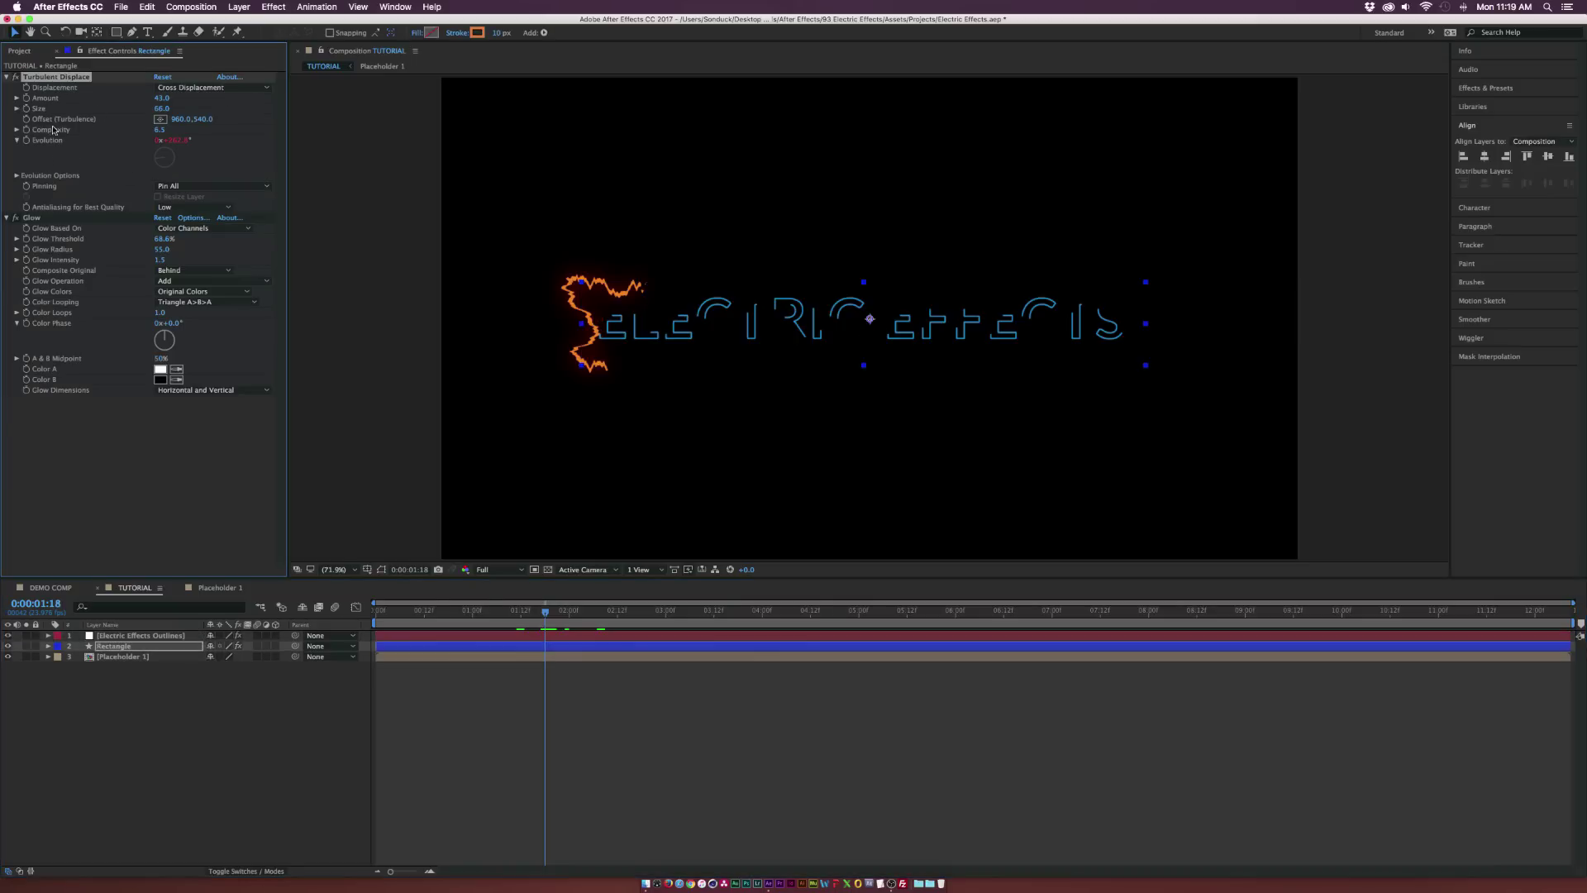
shift+click(33, 218)
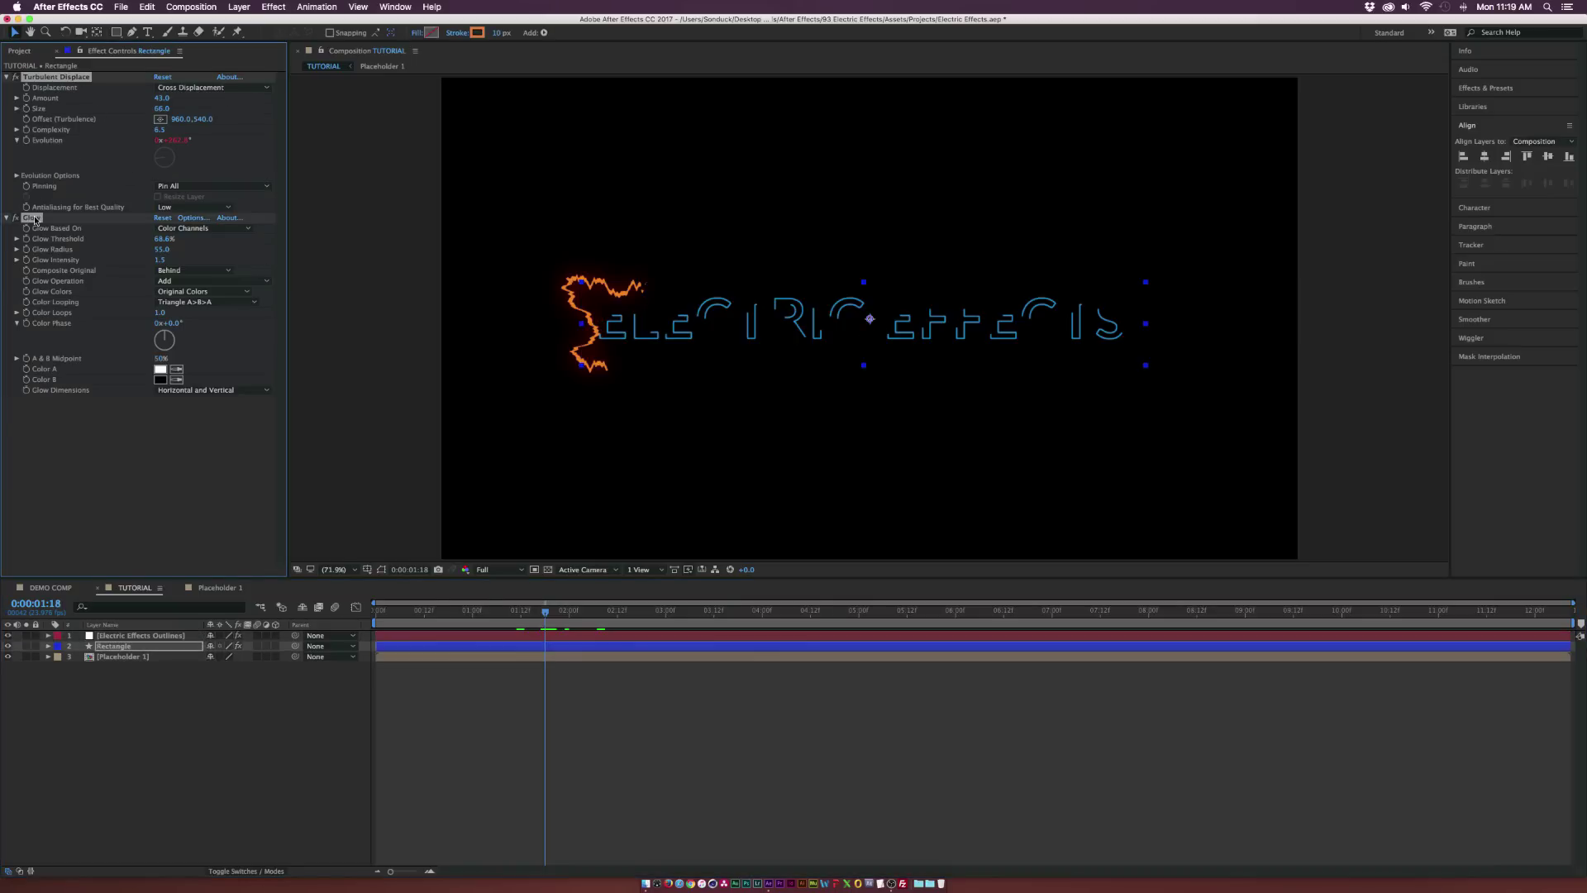
key(ctrl+c)
click(136, 635)
key(ctrl+v)
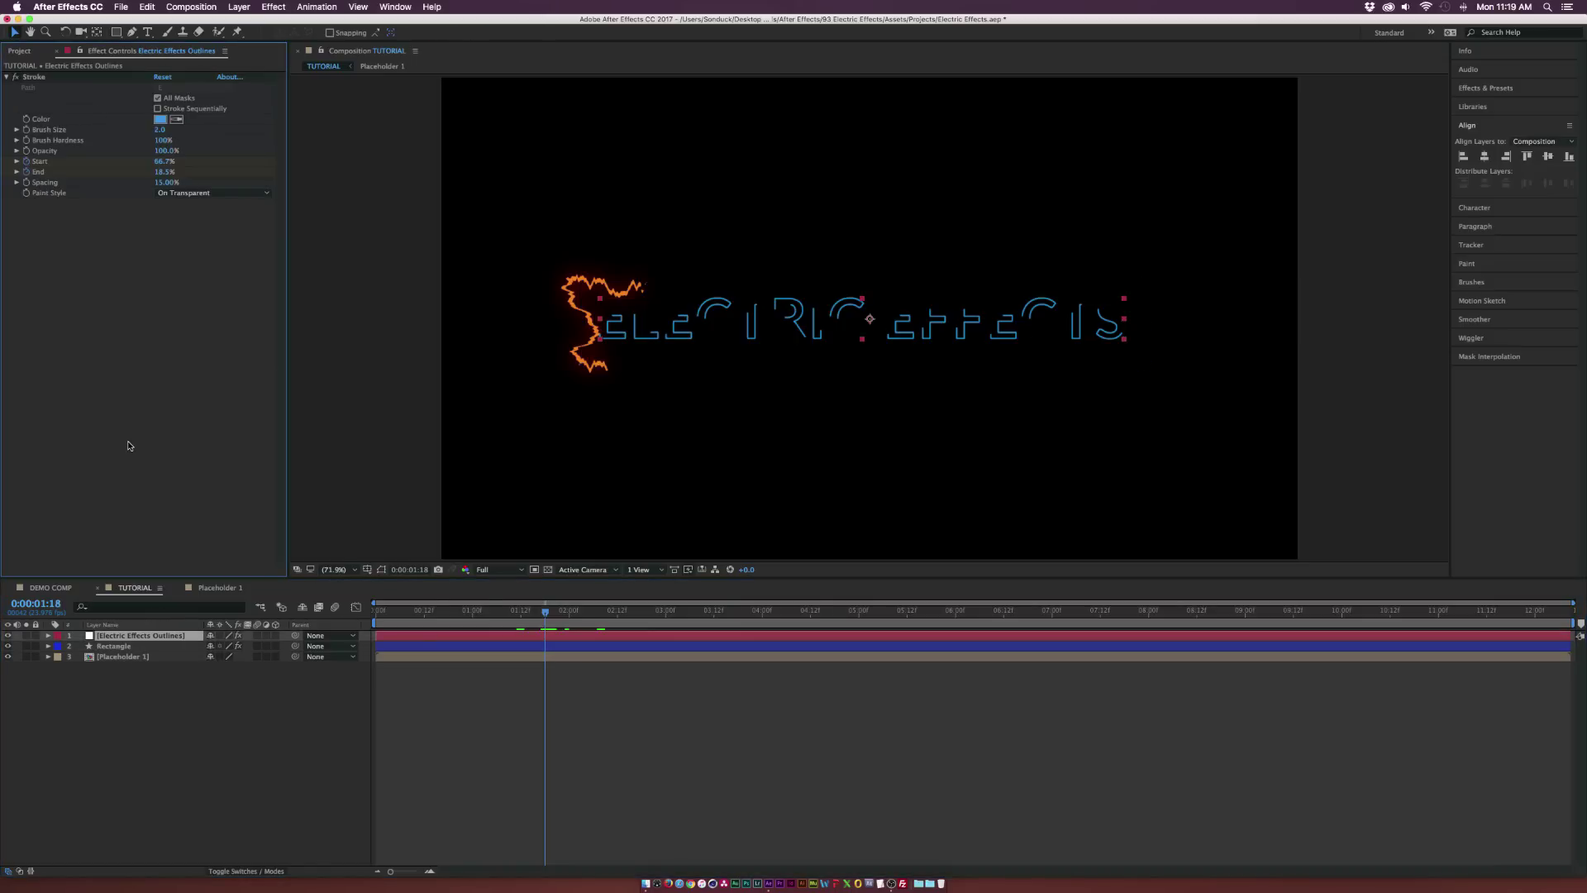
- Set the Turbulent Displace Size on the Electric Effects Outlines layer to 5, then reduce it to 3
click(200, 774)
mouse_move(531, 613)
mouse_down()
mouse_move(479, 614)
mouse_move(531, 616)
mouse_up()
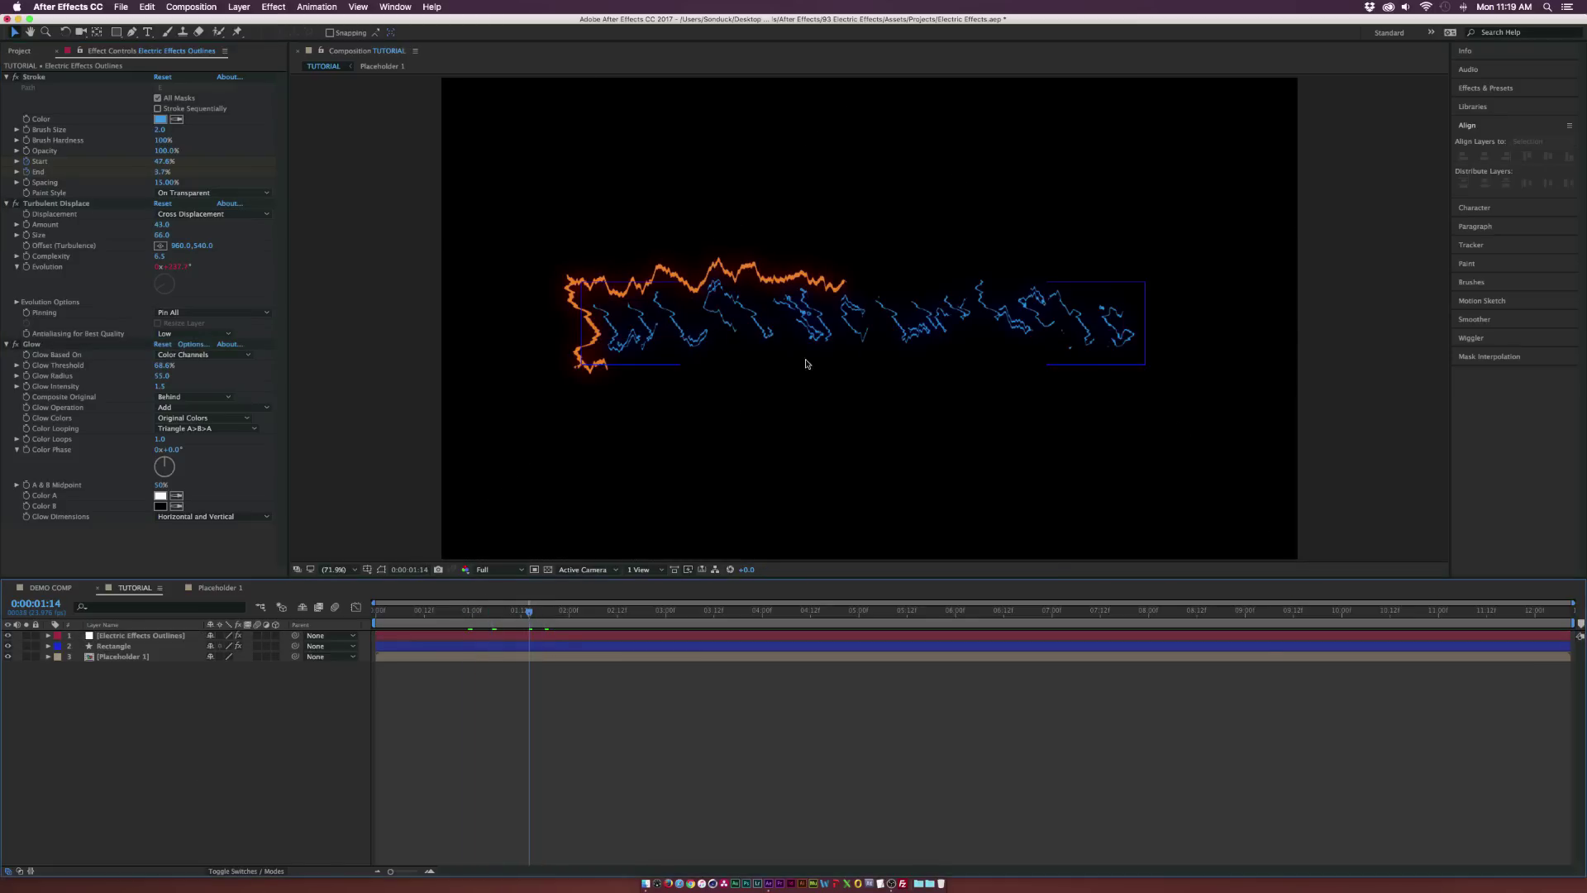
click(136, 637)
drag(159, 236, 165, 240)
click(163, 236)
text(5)
key(Return)
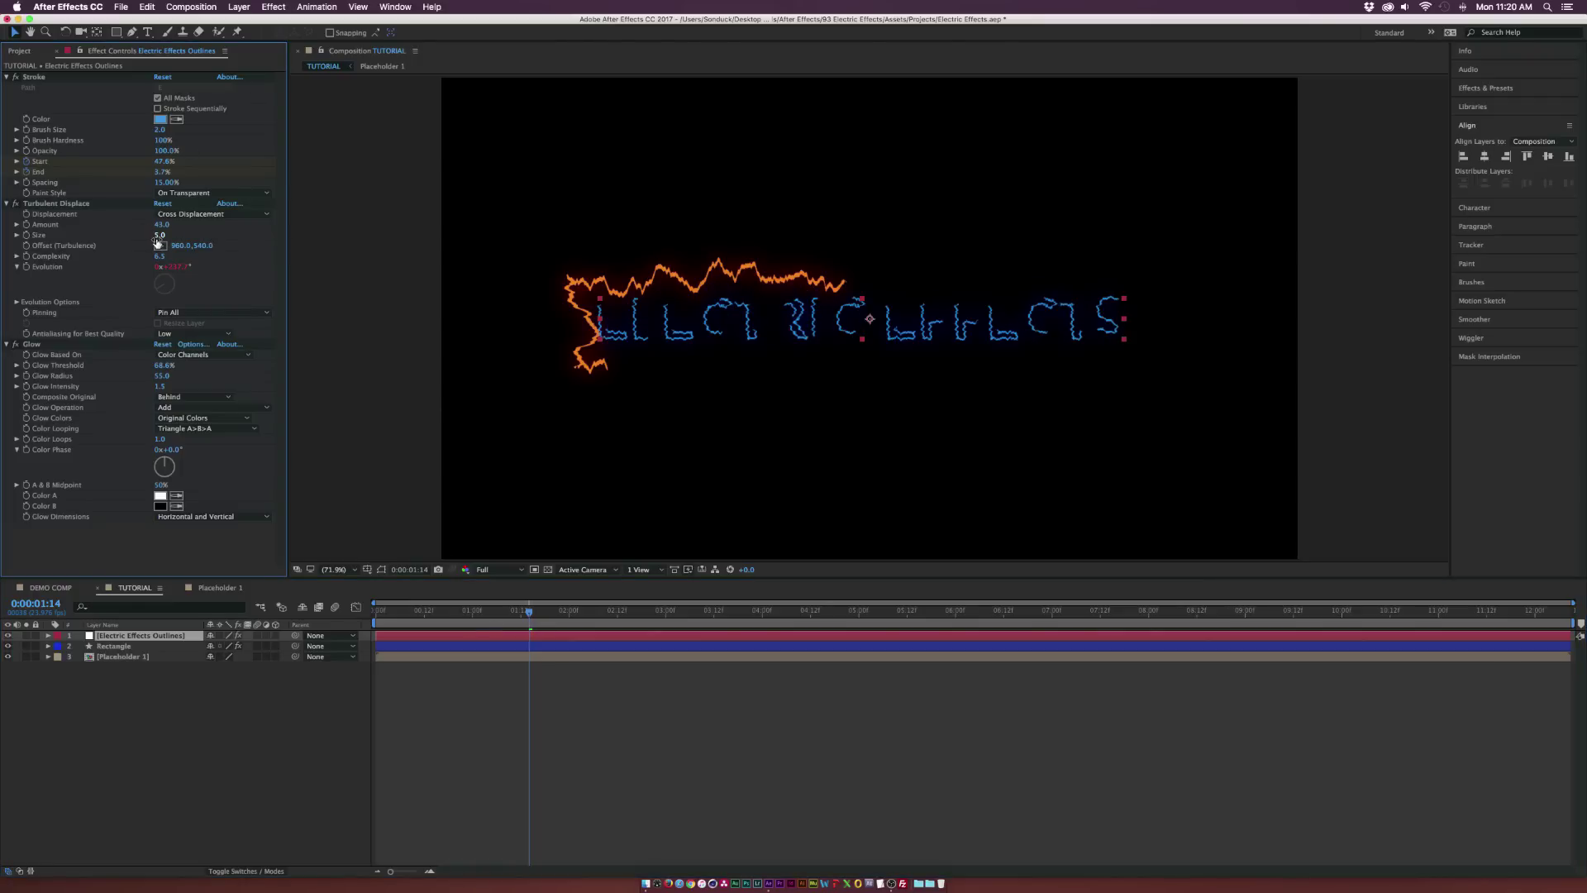
click(159, 236)
text(3)
key(Return)
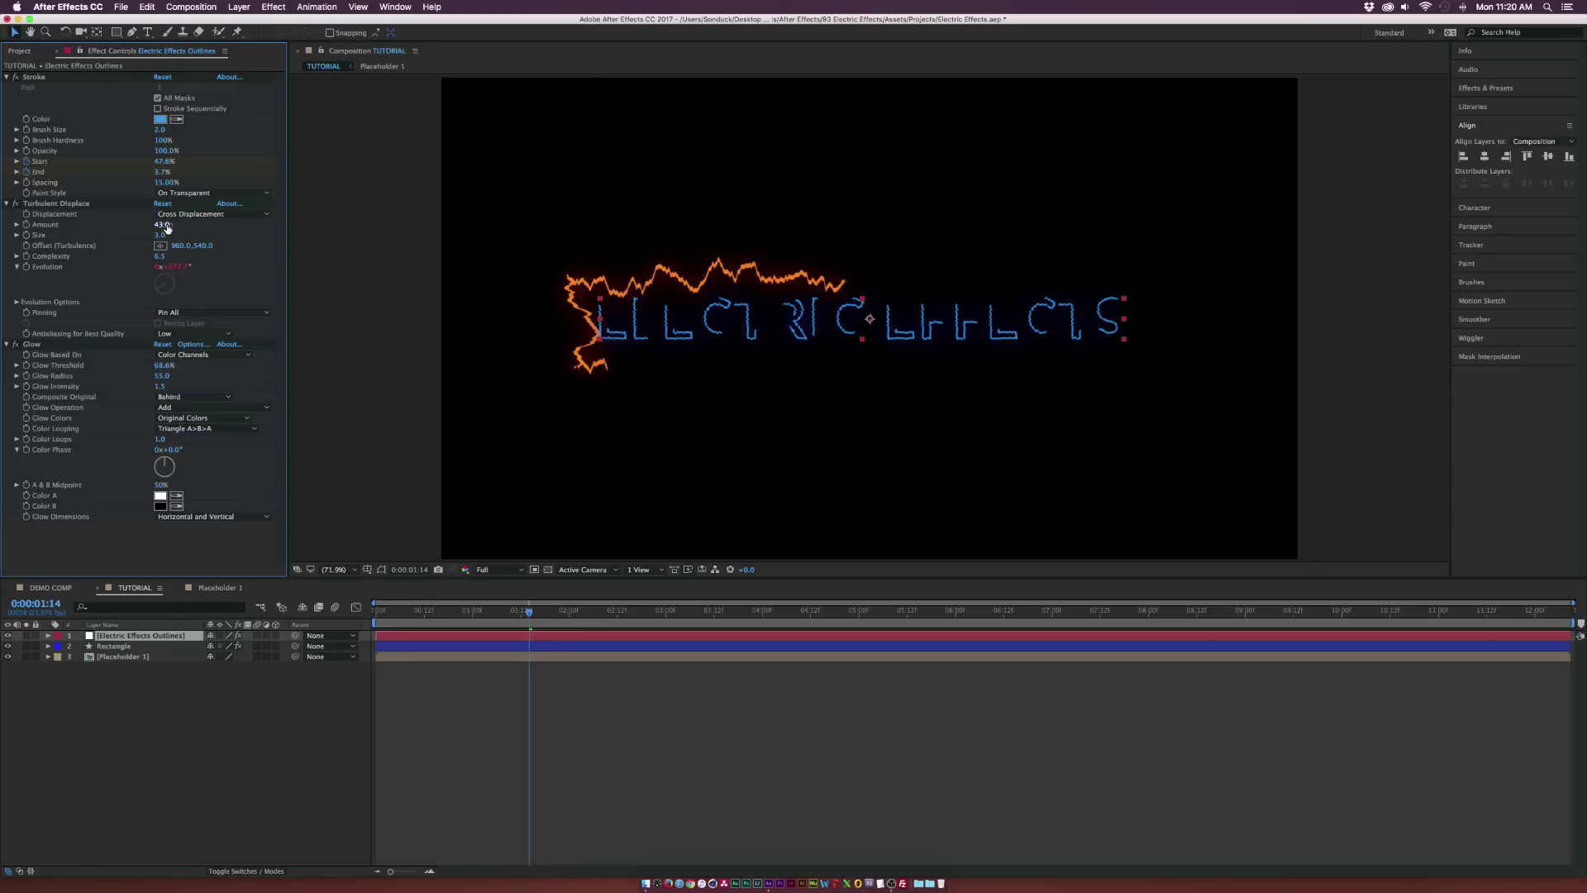
- Raise the outlines' Turbulent Displace Amount to about 84 and set its Displacement to Turbulent Smoother
drag(162, 225, 194, 226)
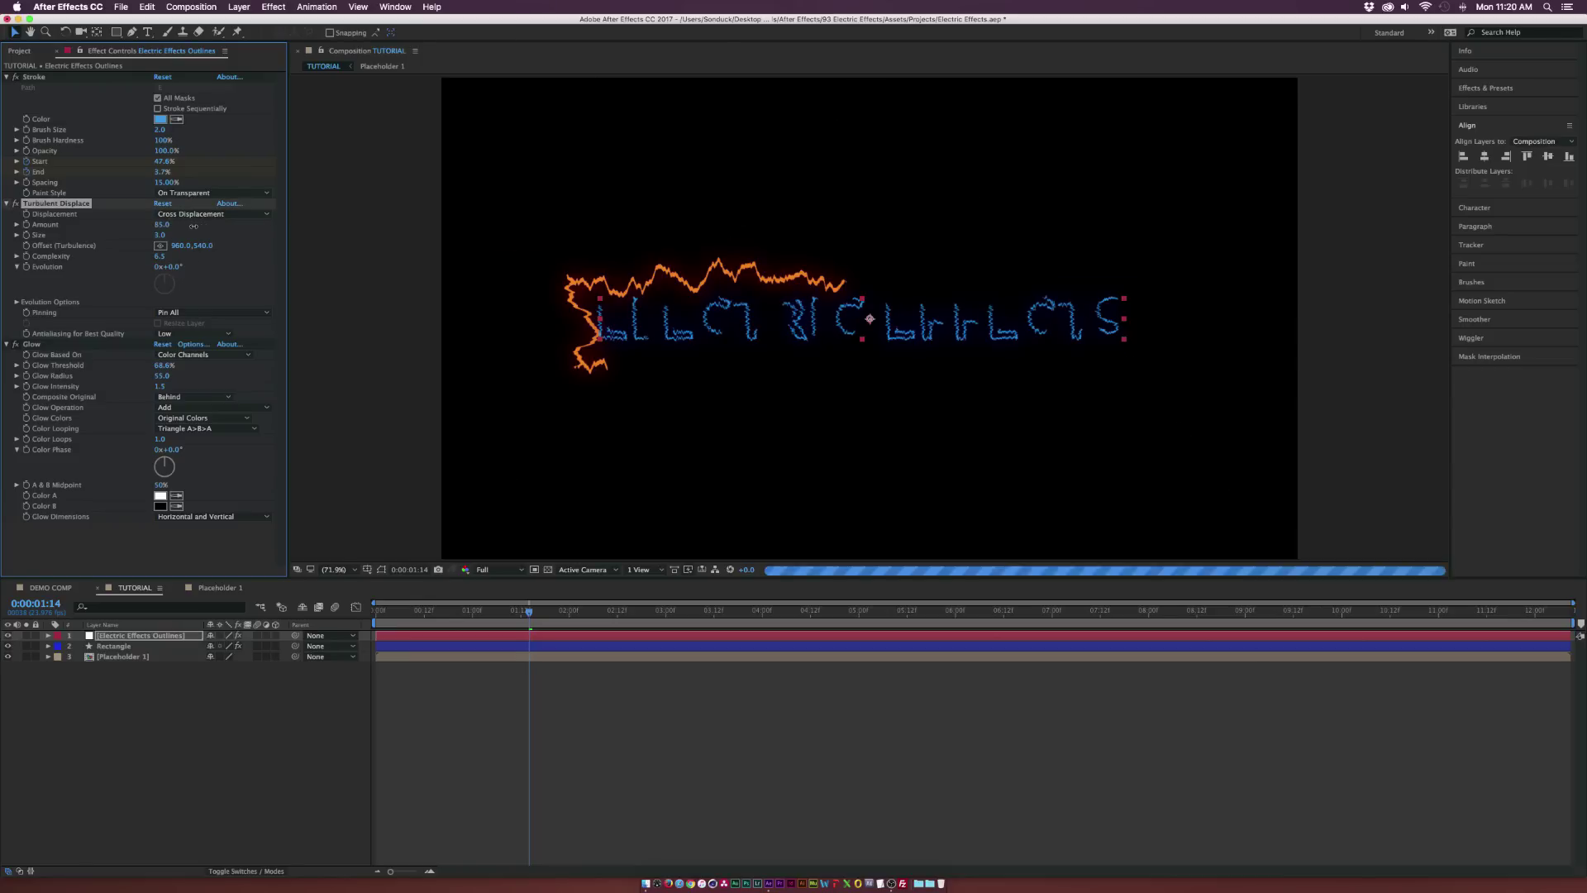
click(199, 214)
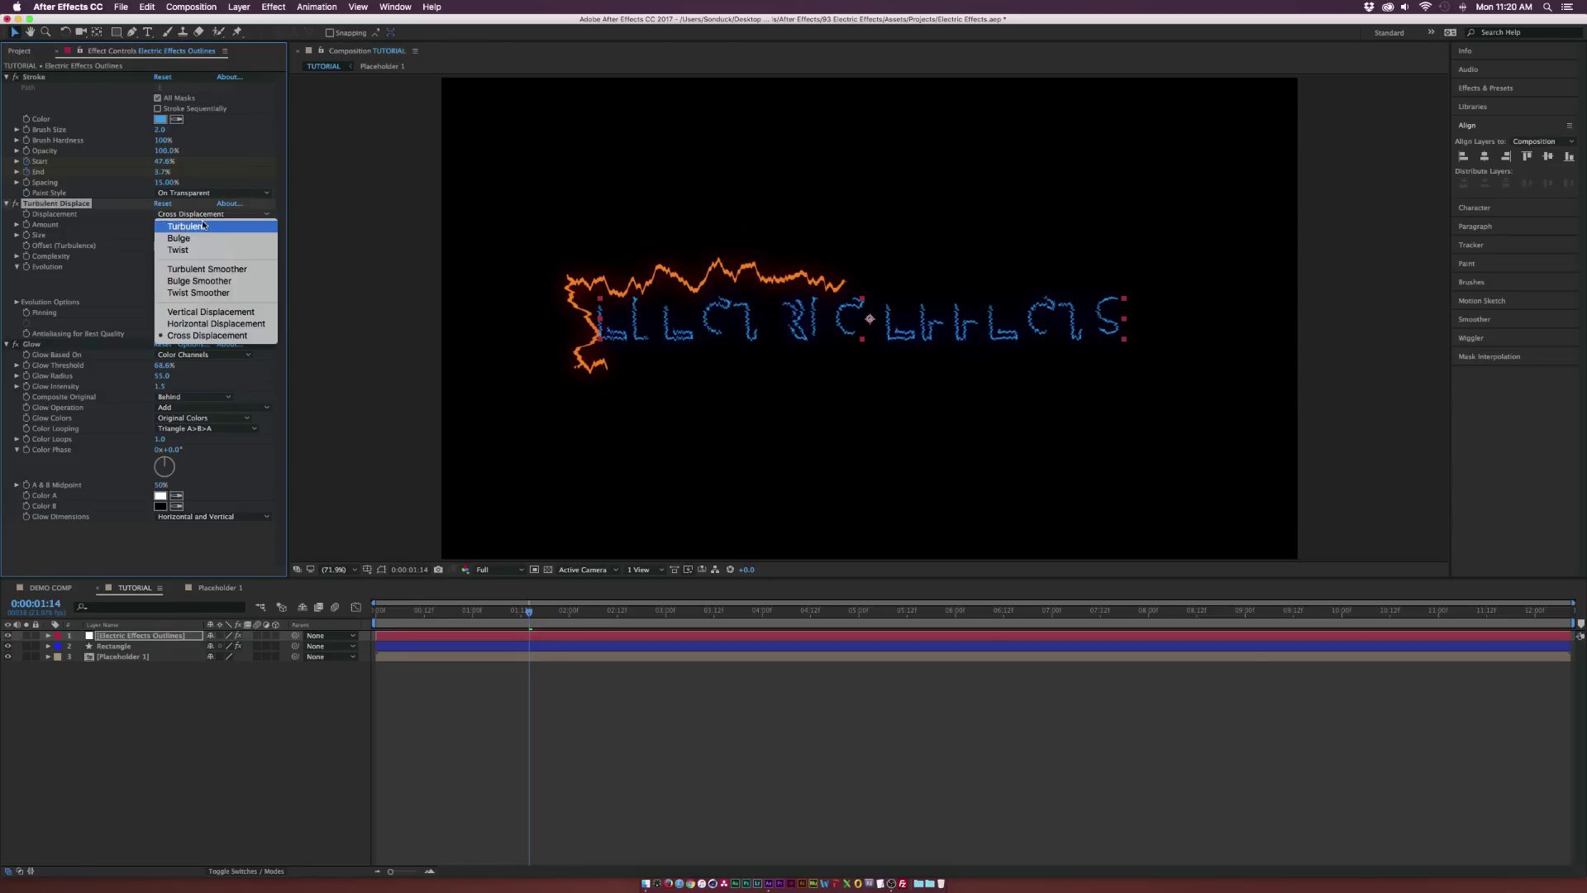
click(203, 271)
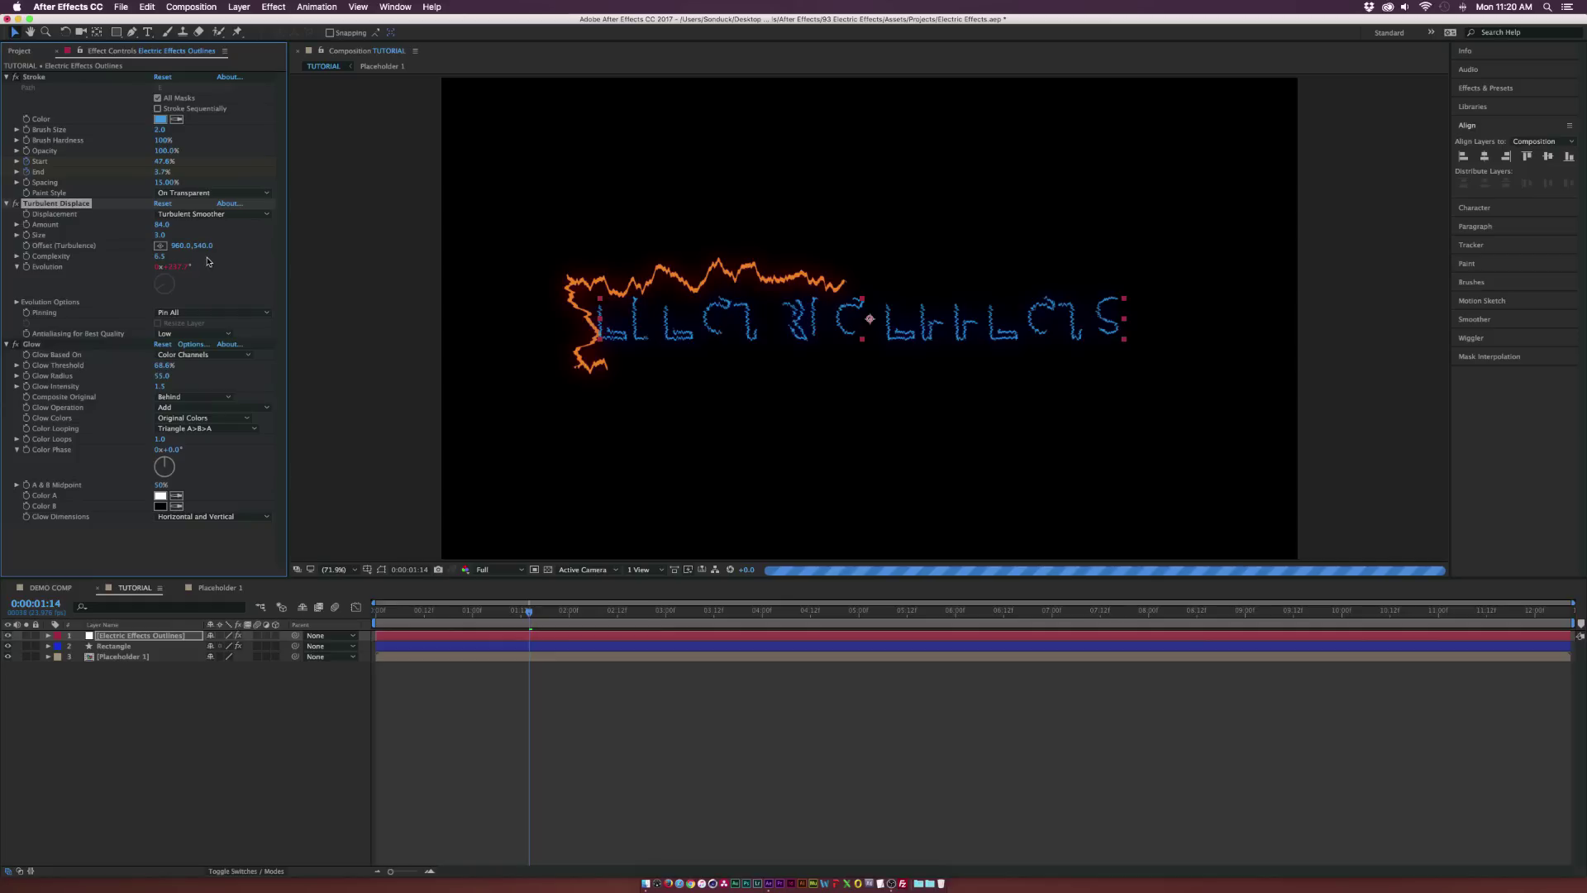
click(244, 267)
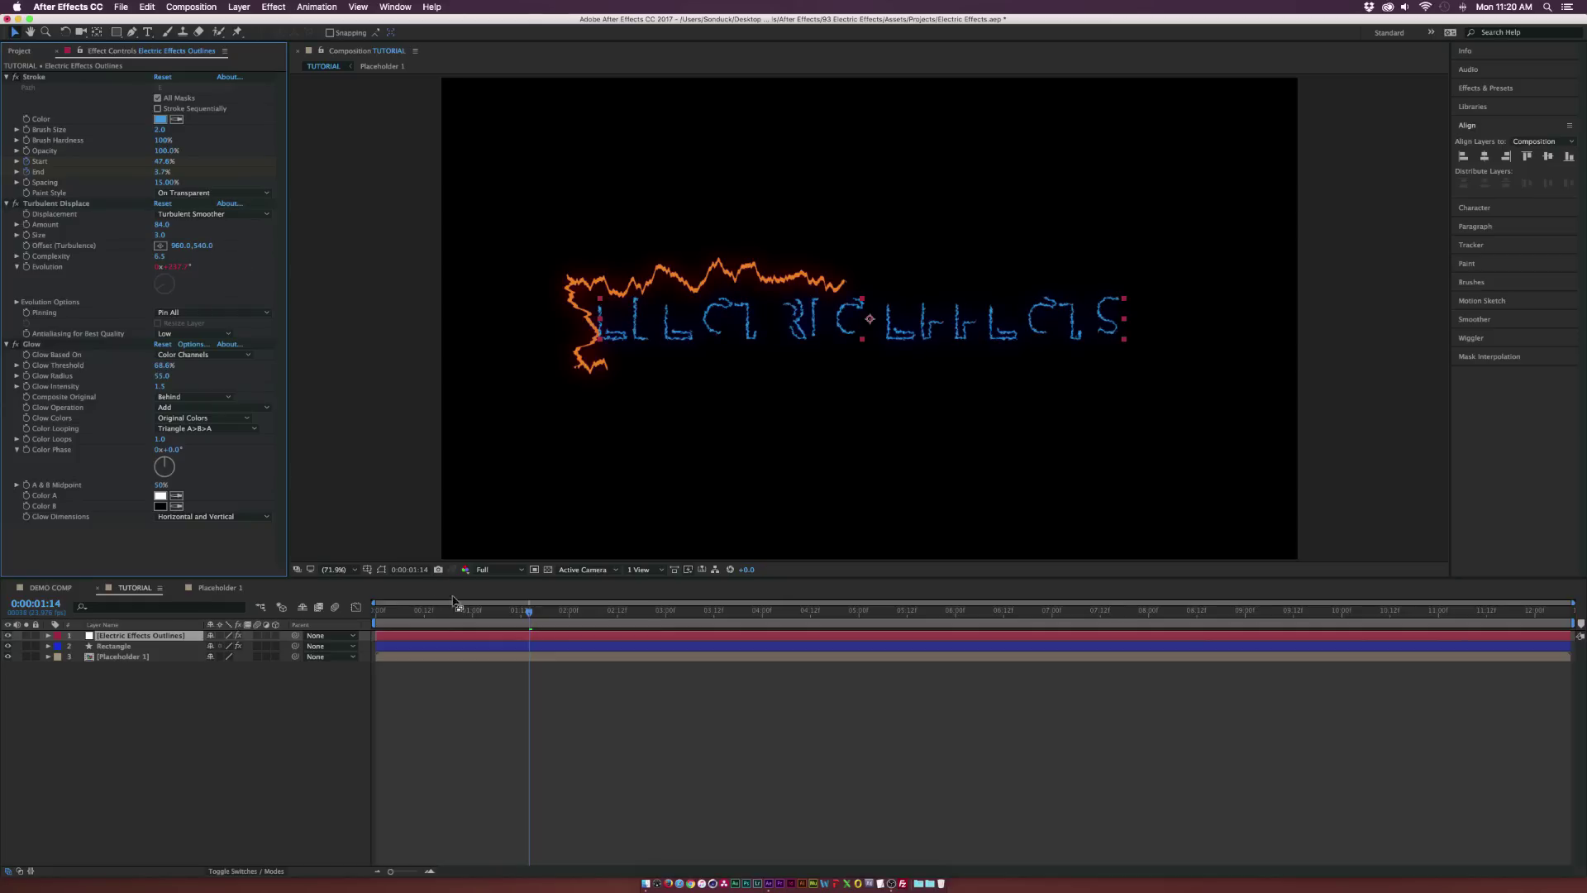
click(499, 610)
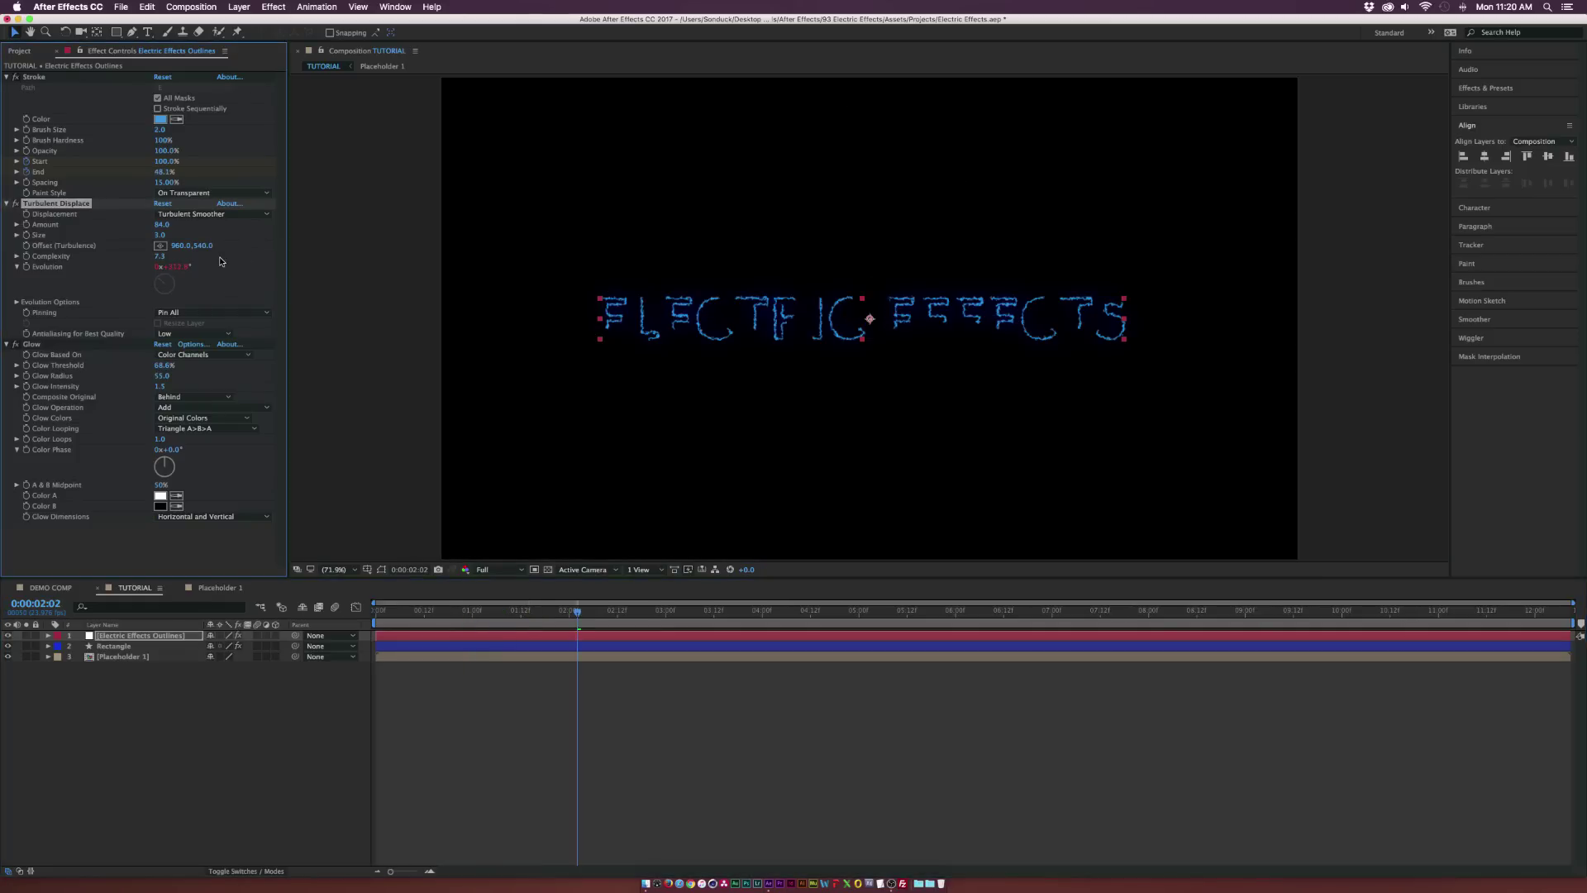
- Set the outlines' Turbulent Displace Complexity to 8 and check the result around 0:00:02:01
click(159, 256)
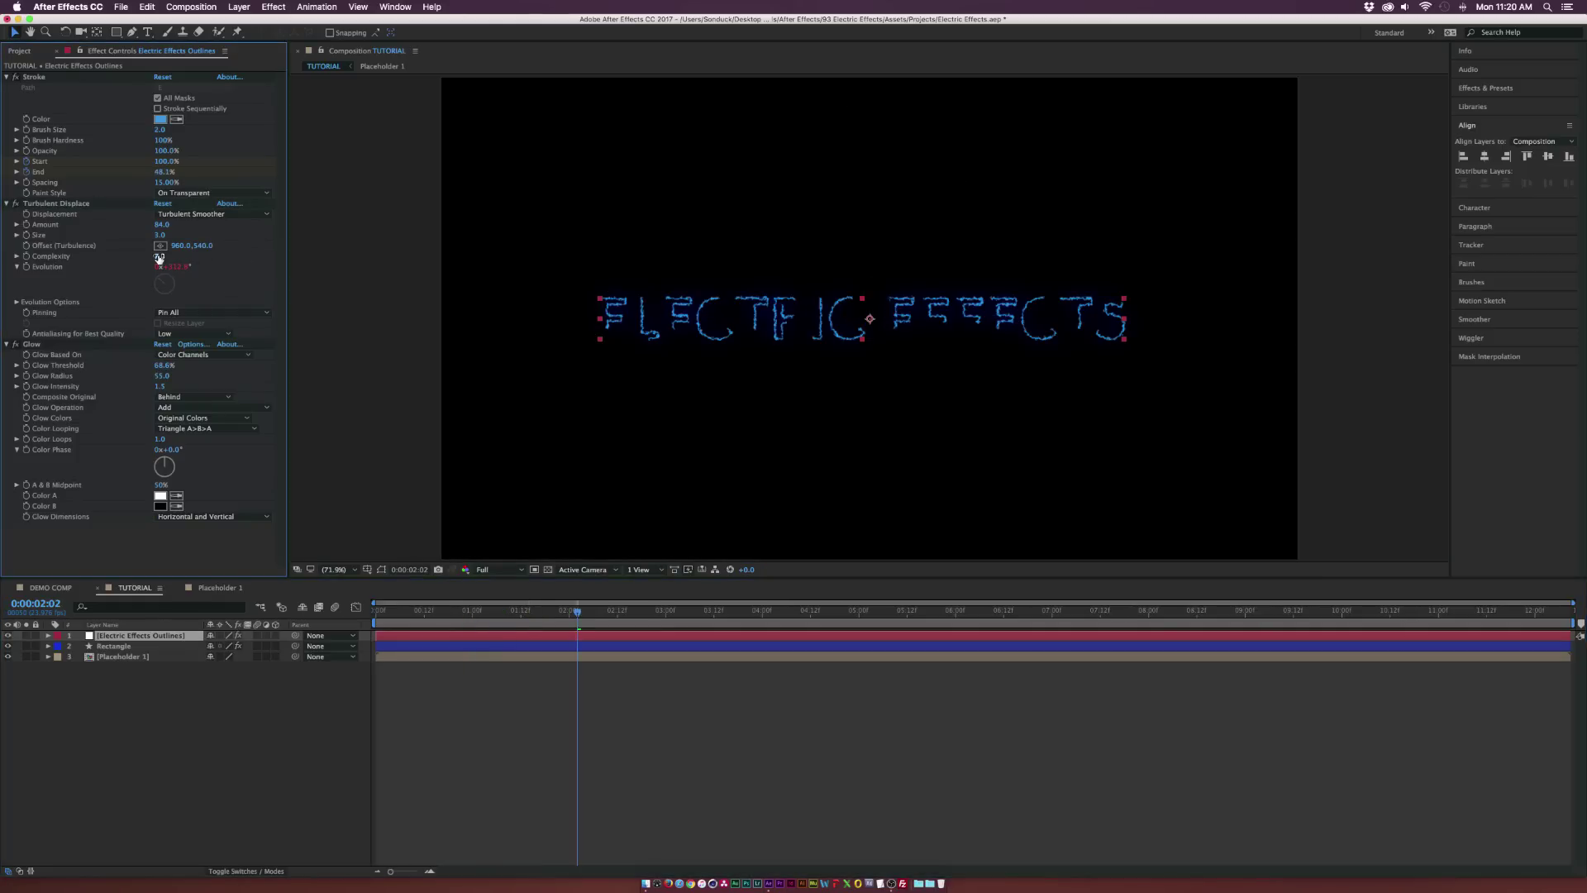
text(8)
key(Return)
click(554, 613)
click(572, 612)
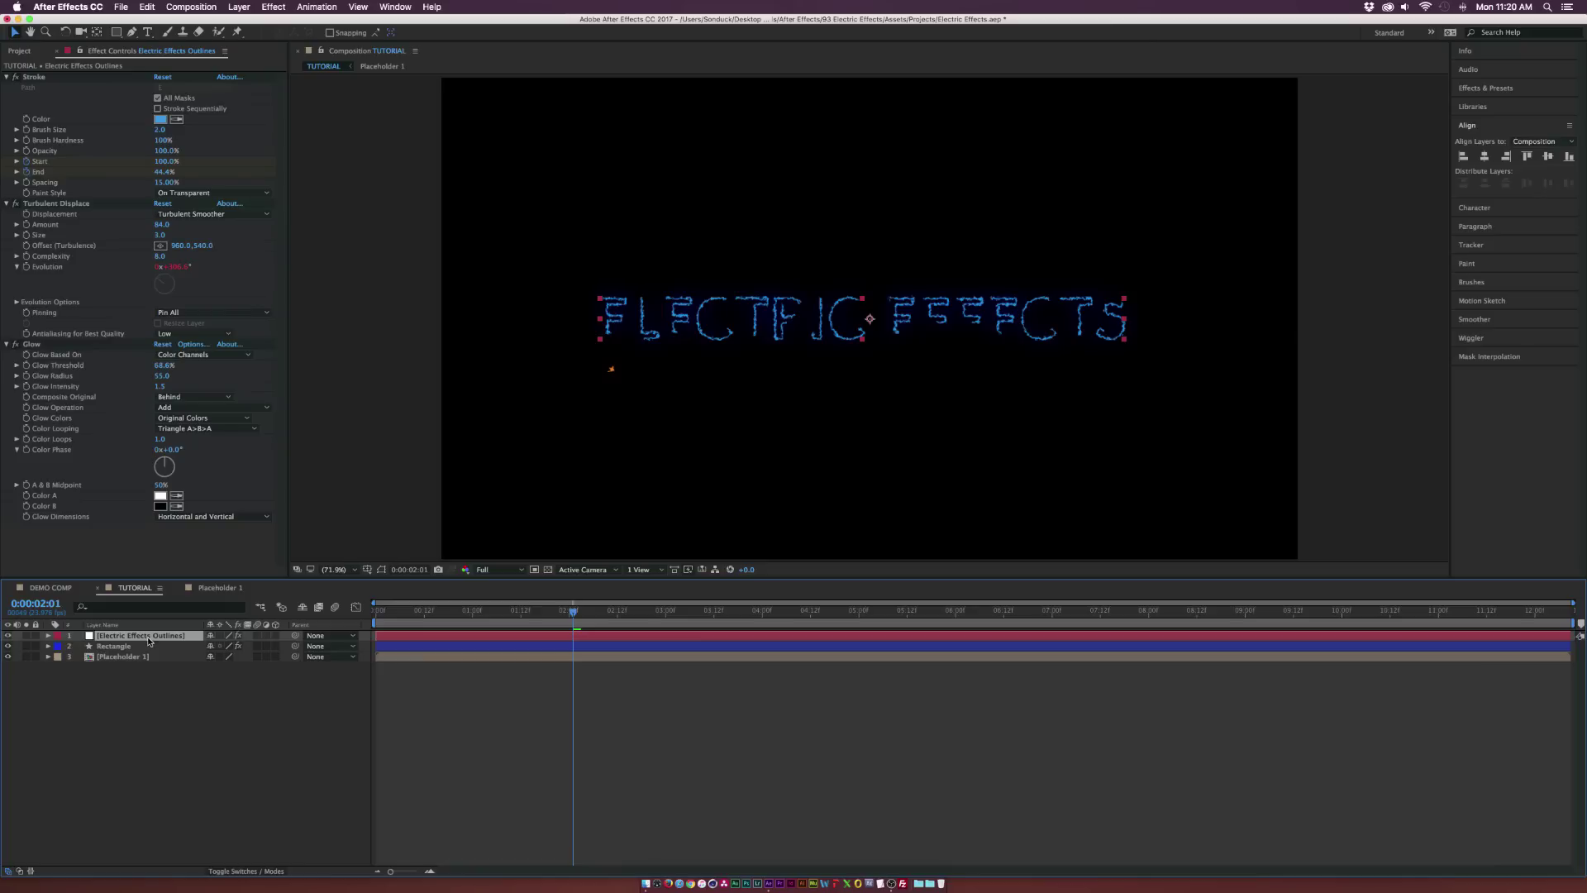
- Duplicate the Electric Effects Outlines layer as a yellow-stroked copy starting a few frames later
key(super+d)
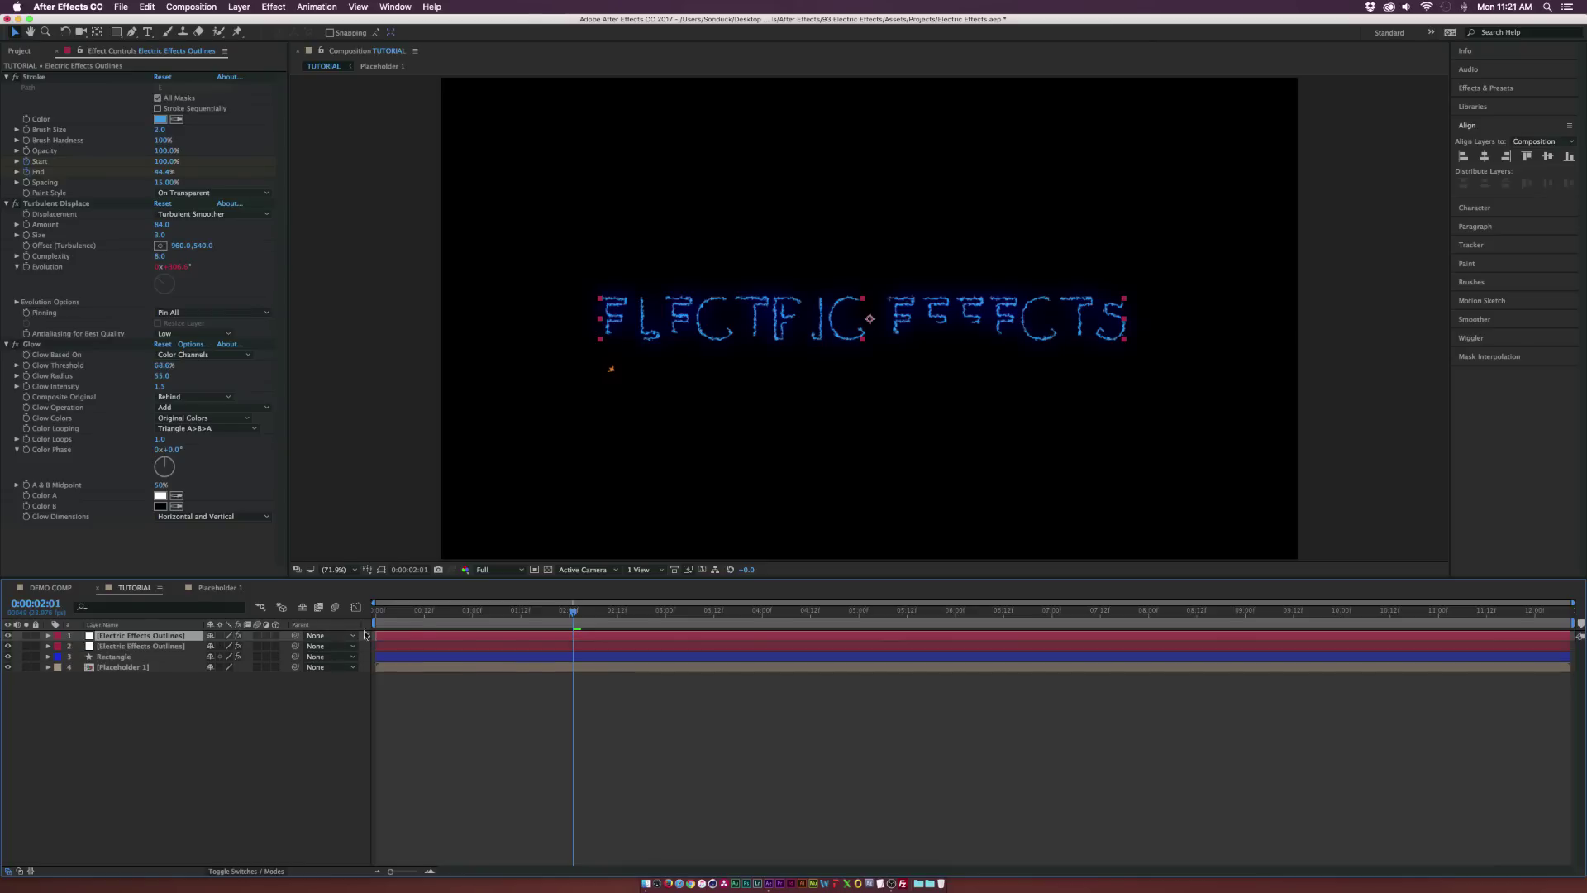
drag(417, 637, 429, 637)
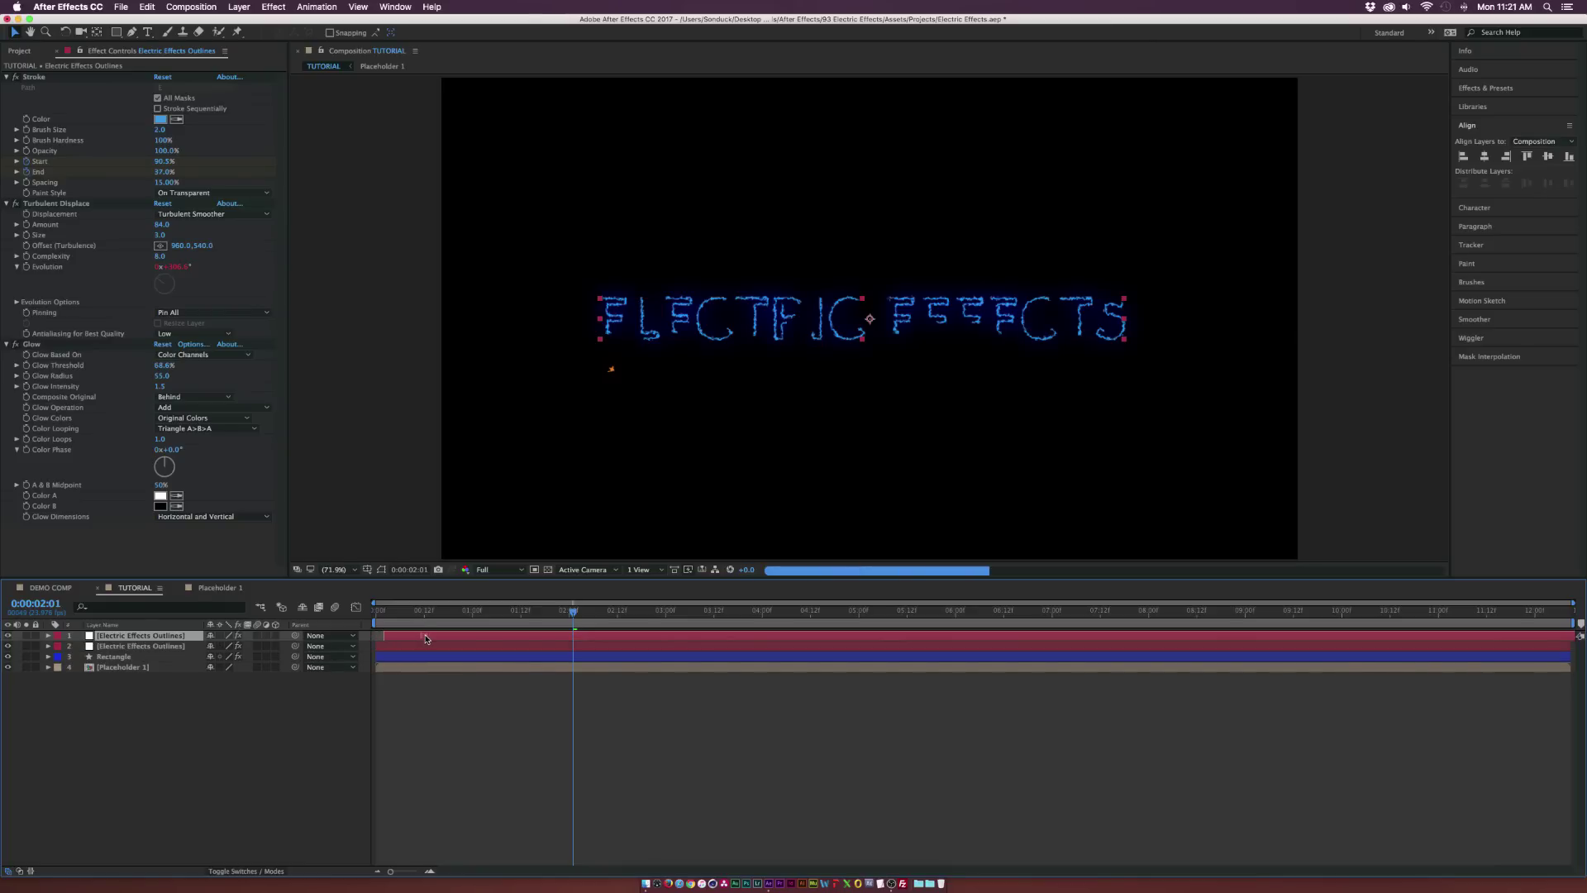
click(161, 119)
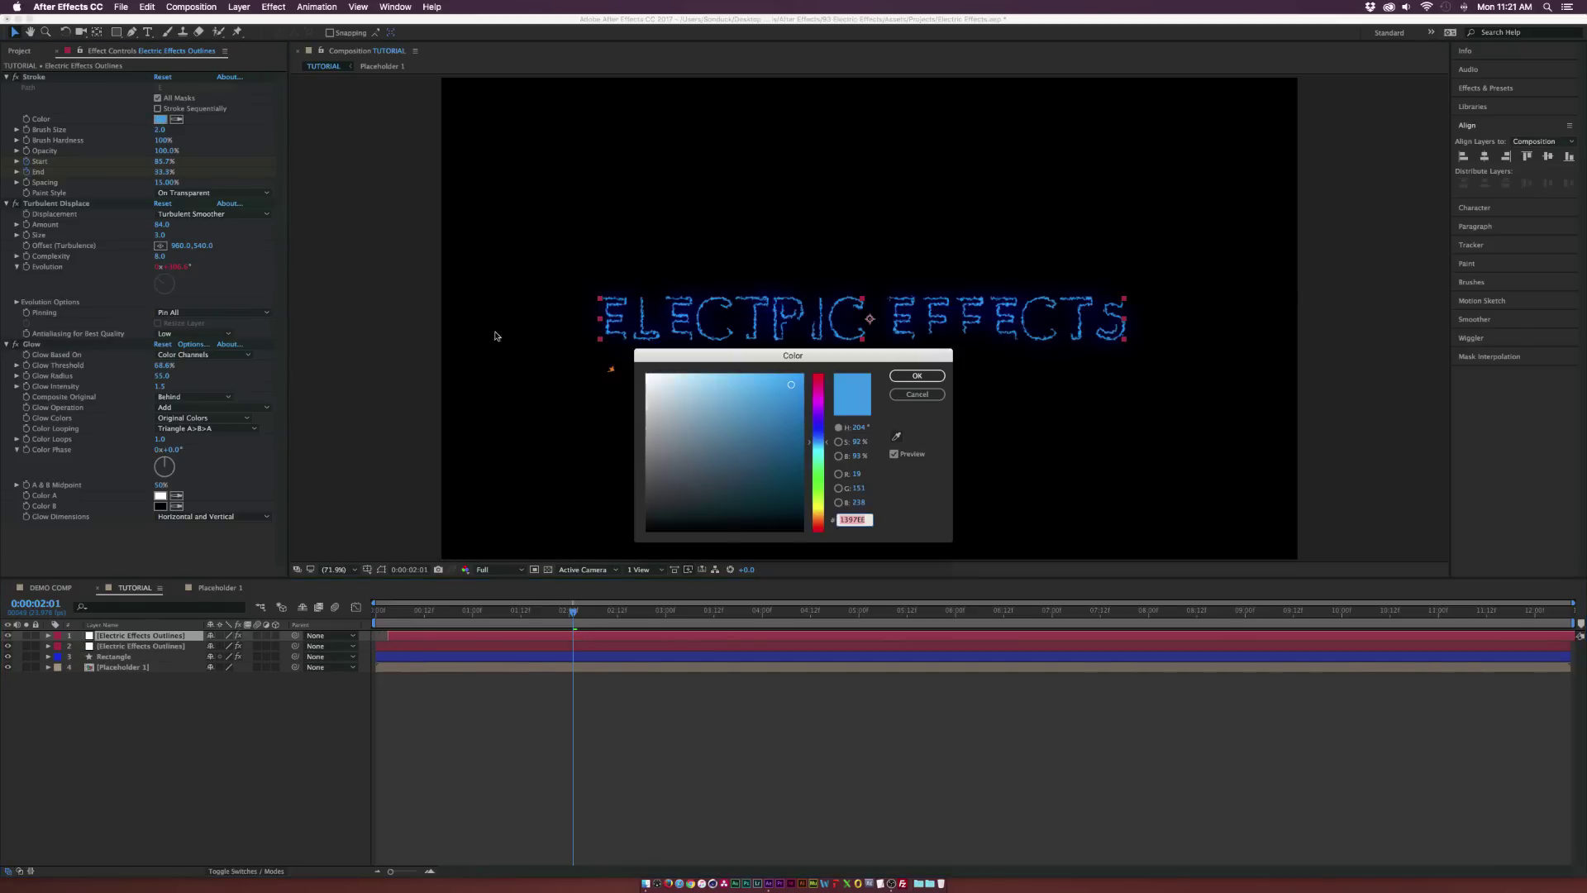
drag(816, 442, 816, 513)
click(916, 376)
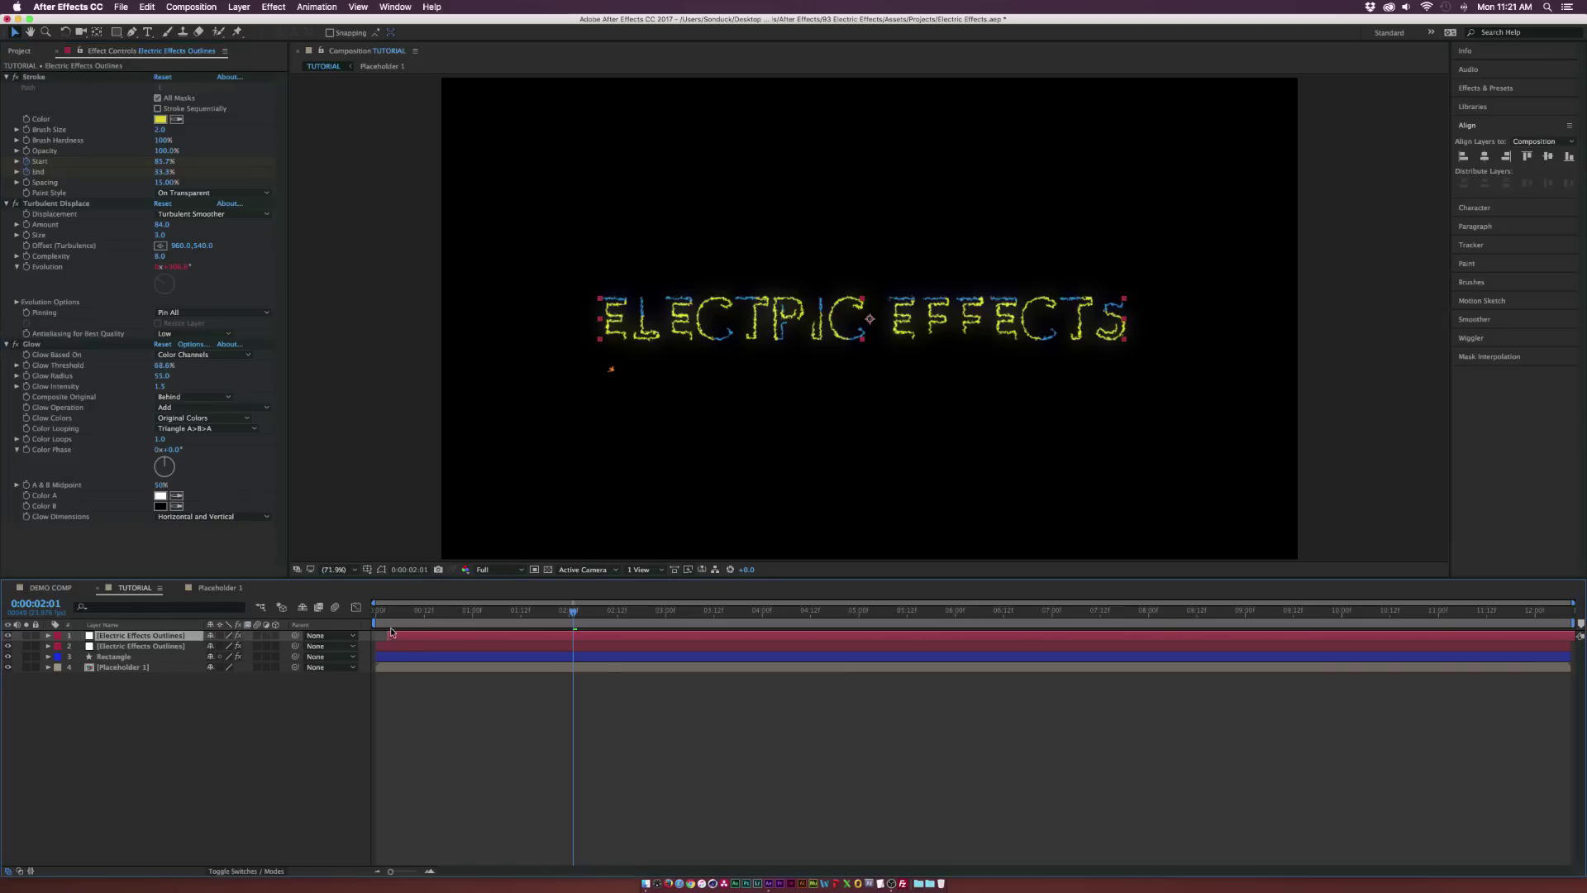
- Duplicate the yellow outlines layer as an orange-stroked copy (hue 34°) starting a few more frames later
key(super+d)
drag(426, 633, 438, 632)
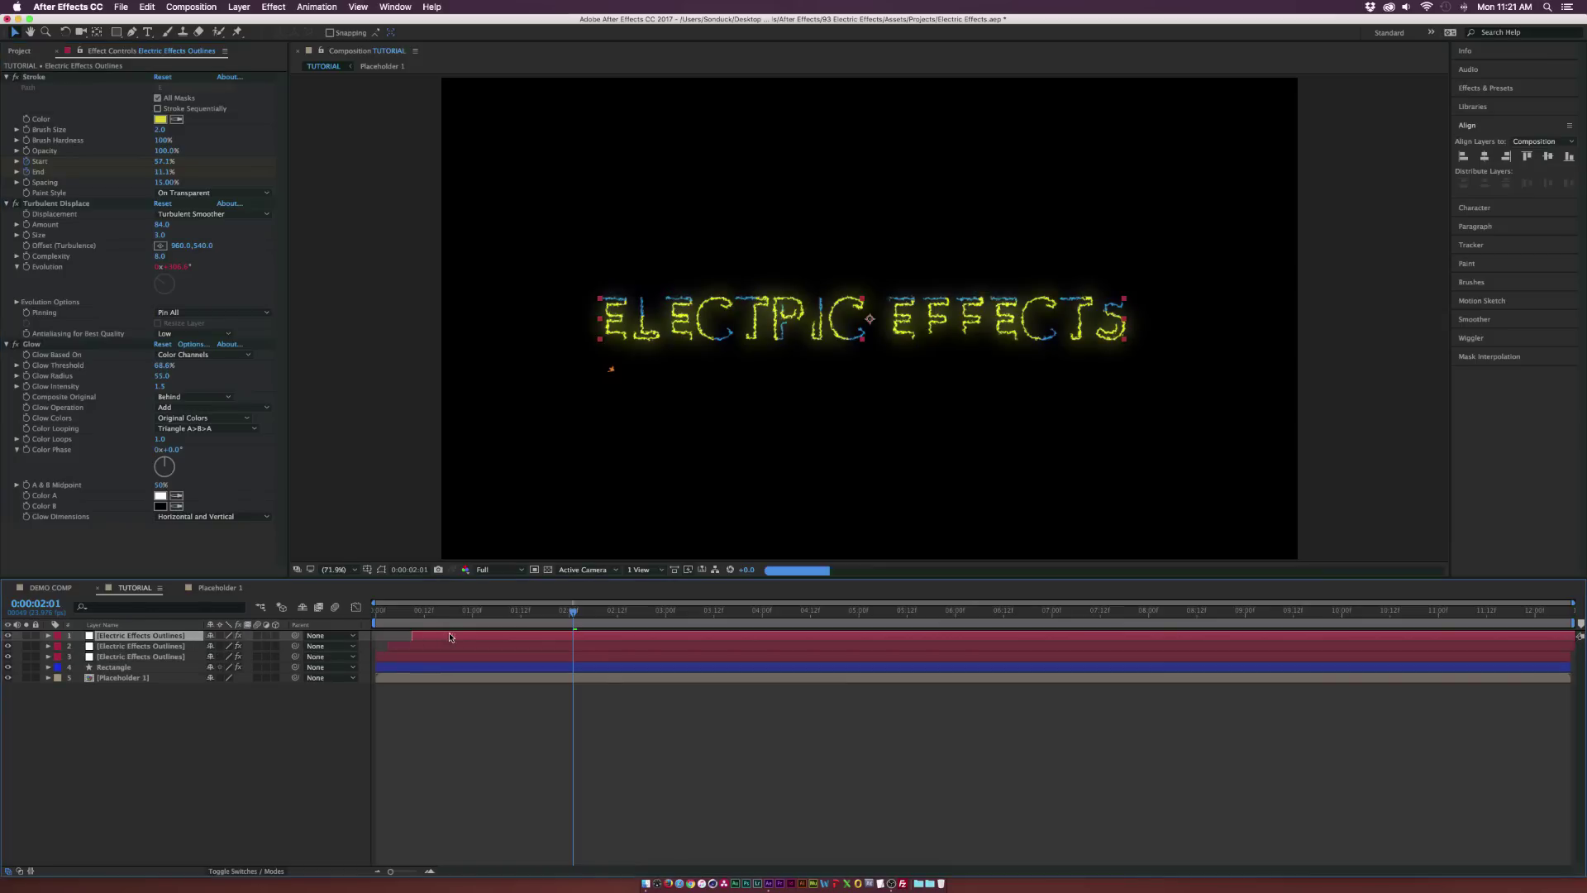
click(161, 120)
drag(820, 424, 821, 519)
click(910, 377)
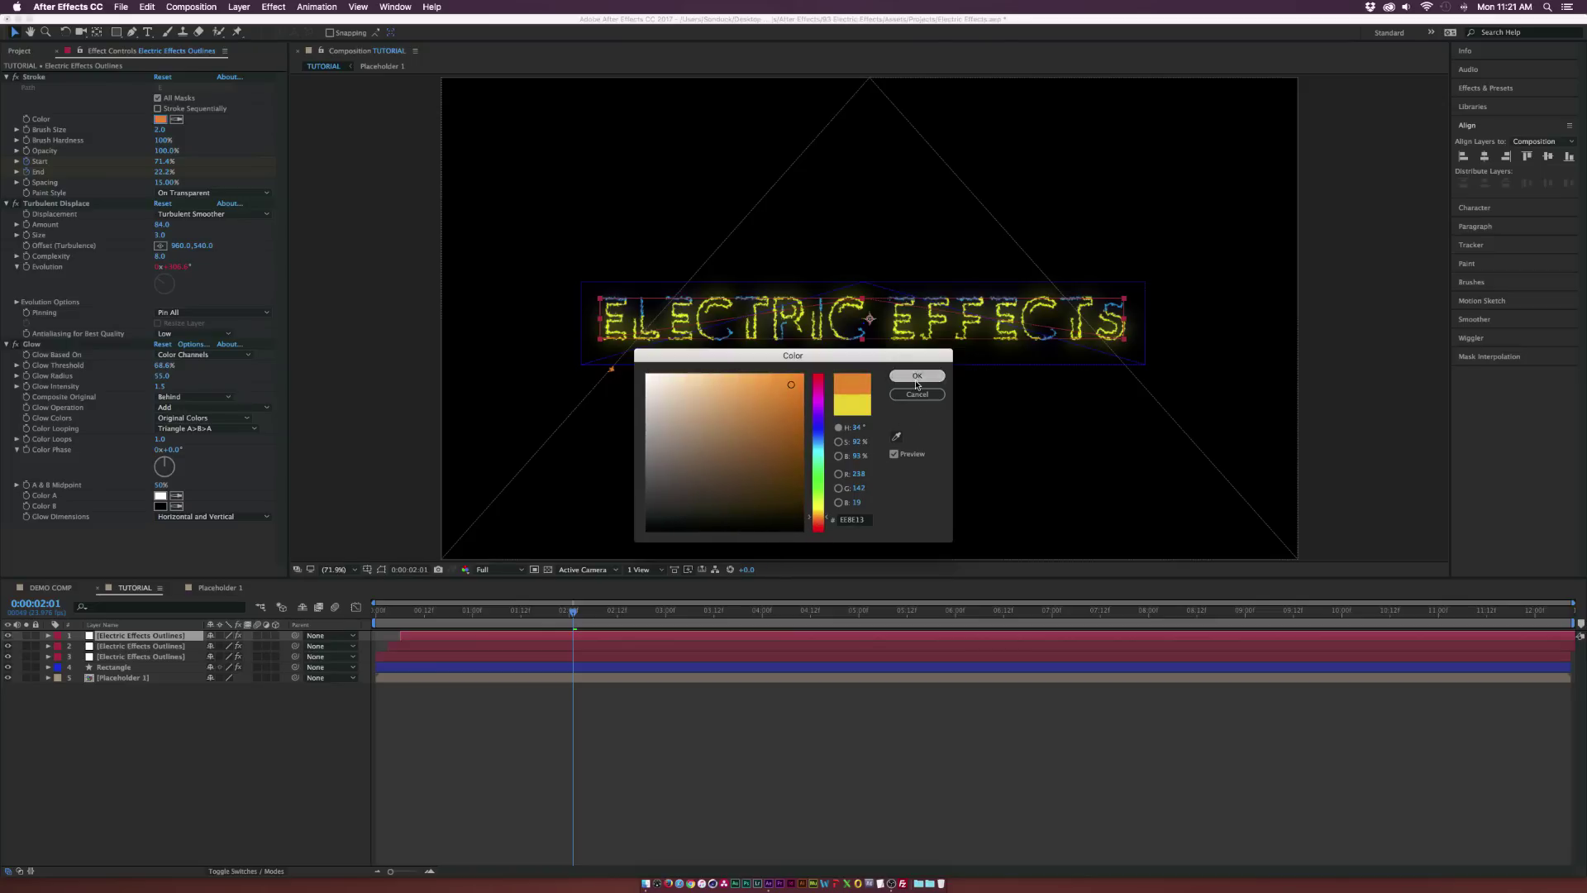
click(280, 767)
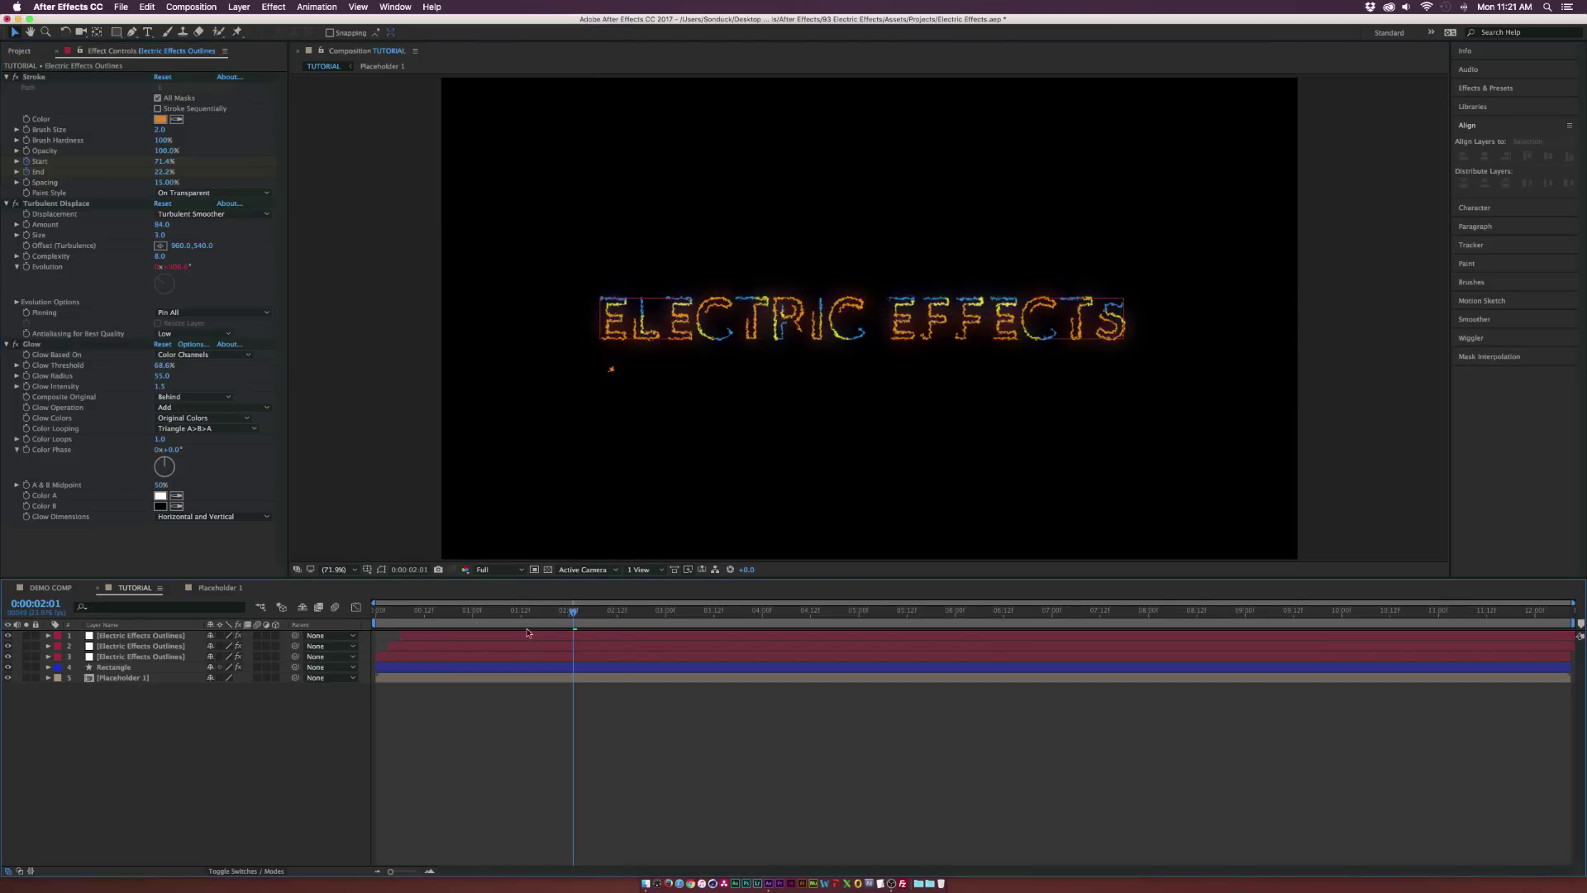
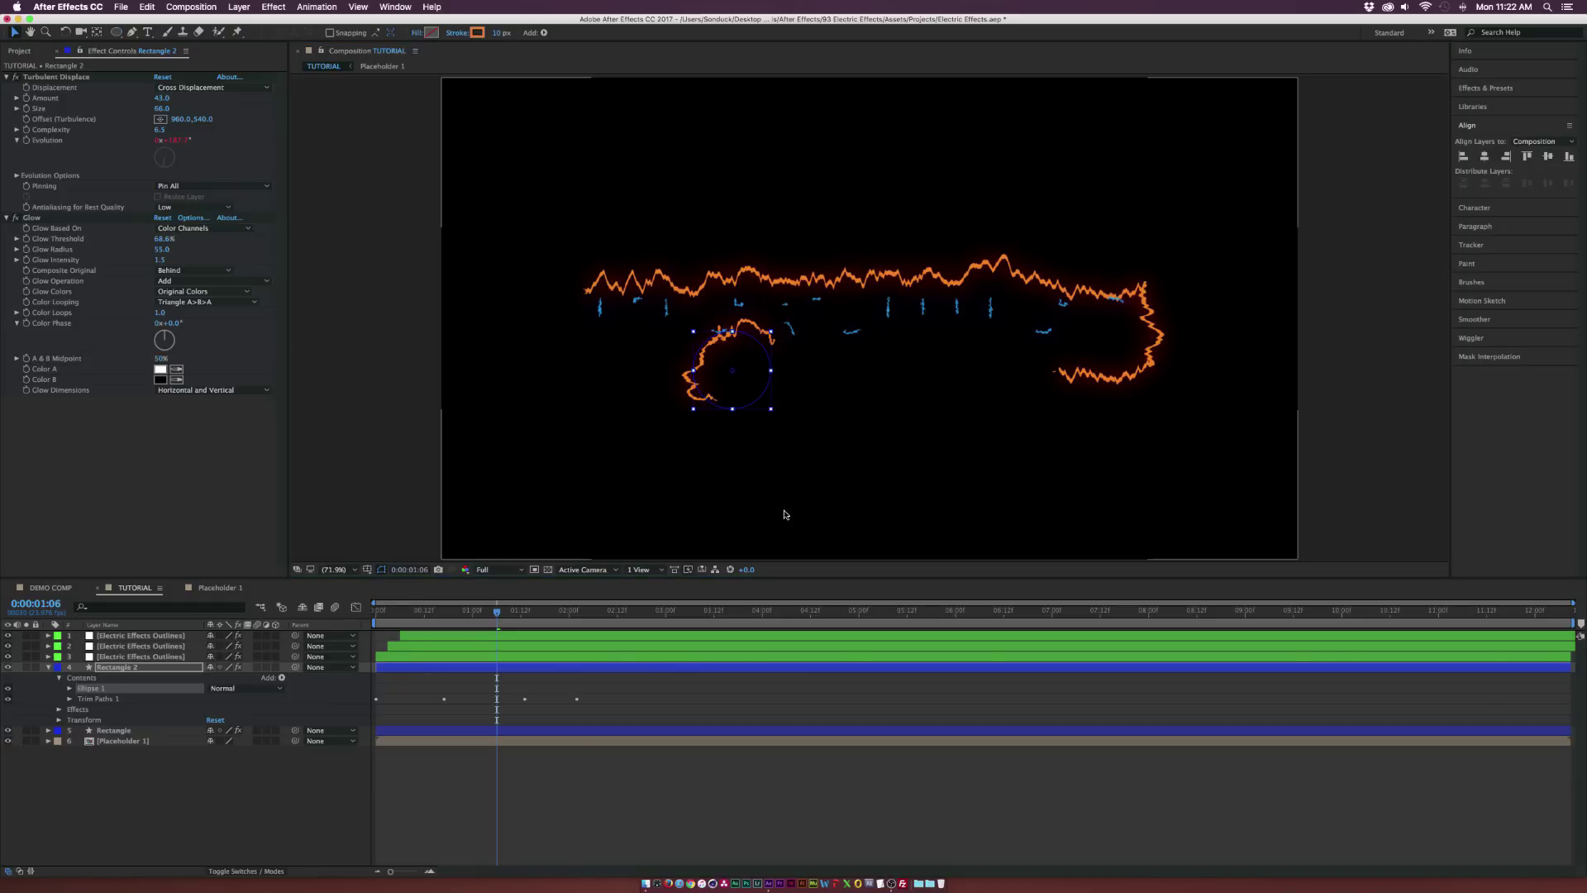
- Move the ellipse on the Rectangle 2 layer over the title's first letter and scale it down to about letter size
drag(724, 367, 610, 305)
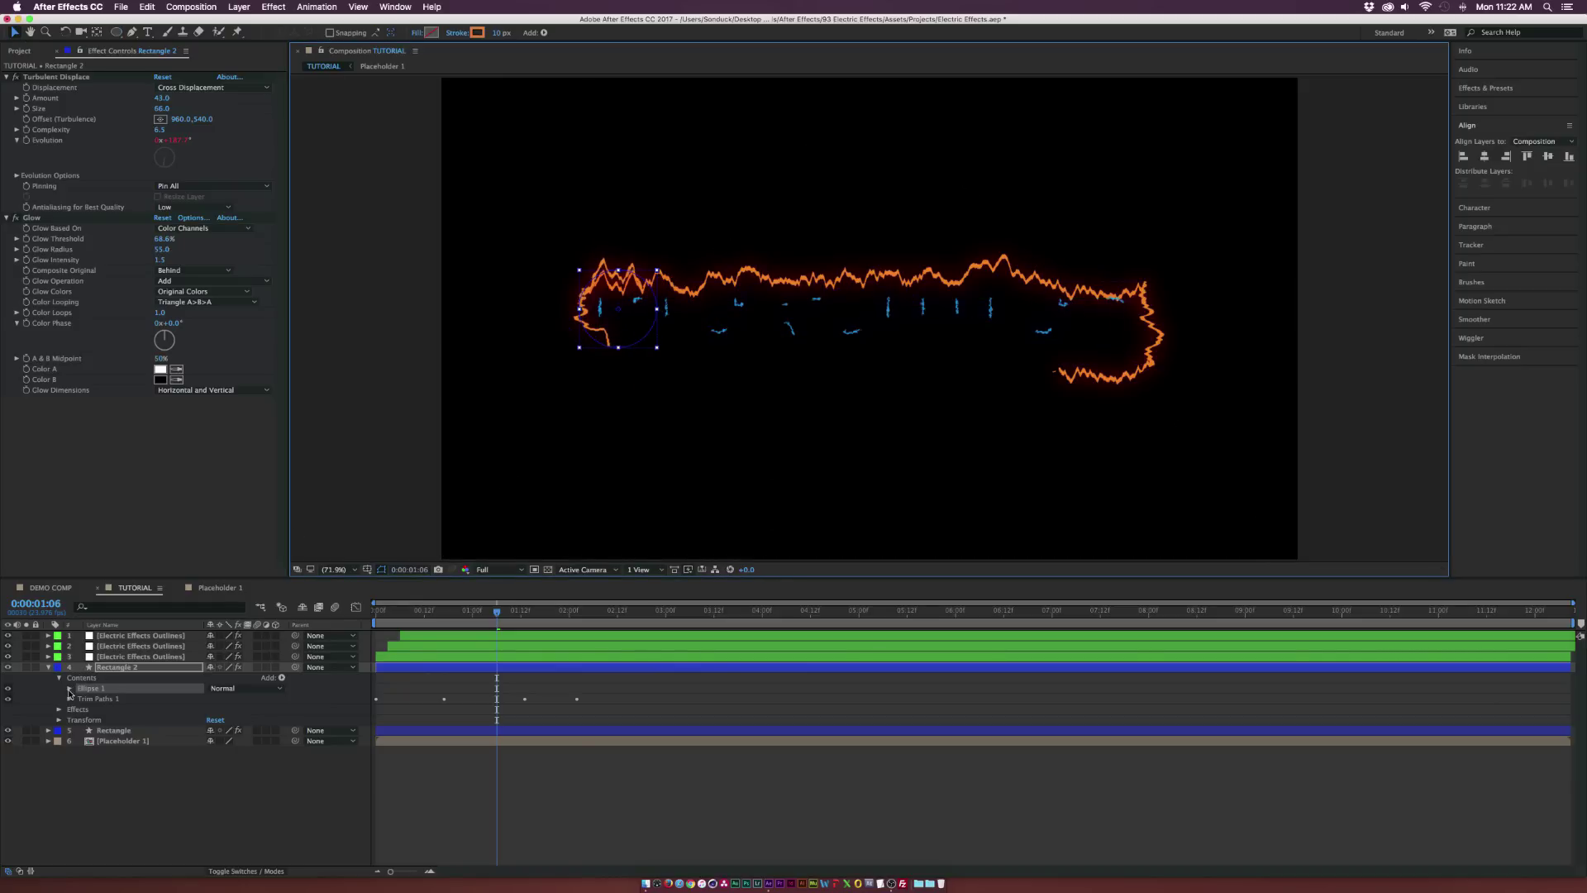
click(70, 690)
drag(657, 271, 609, 327)
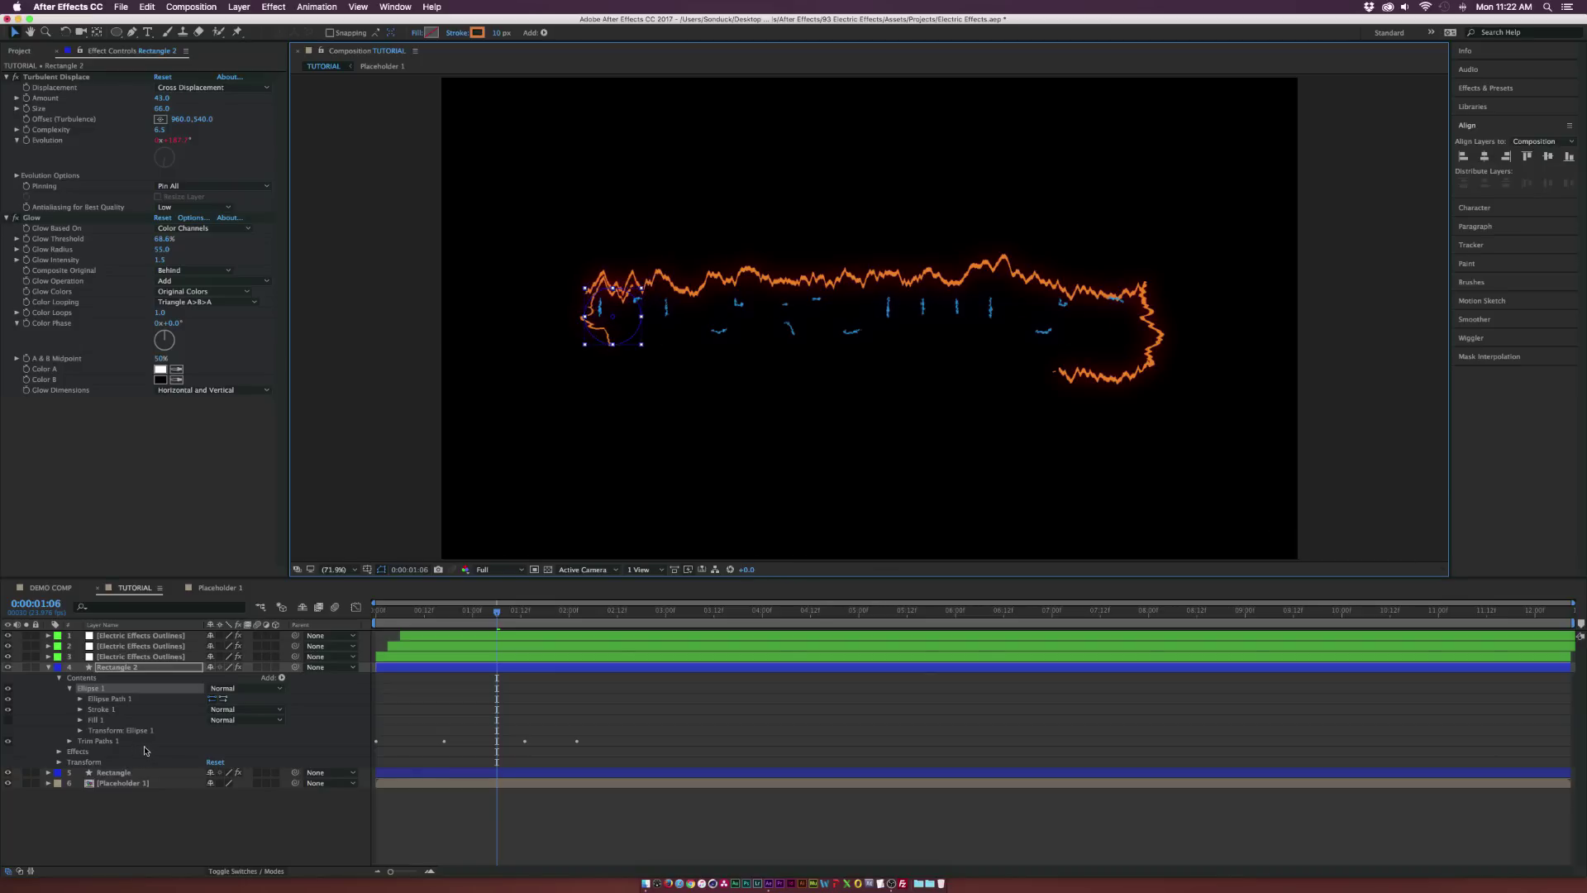
- Shift the Rectangle 2 layer to start at about 0:00:00:14 and check the ellipse animation up to 0:00:01:06
drag(493, 617, 470, 616)
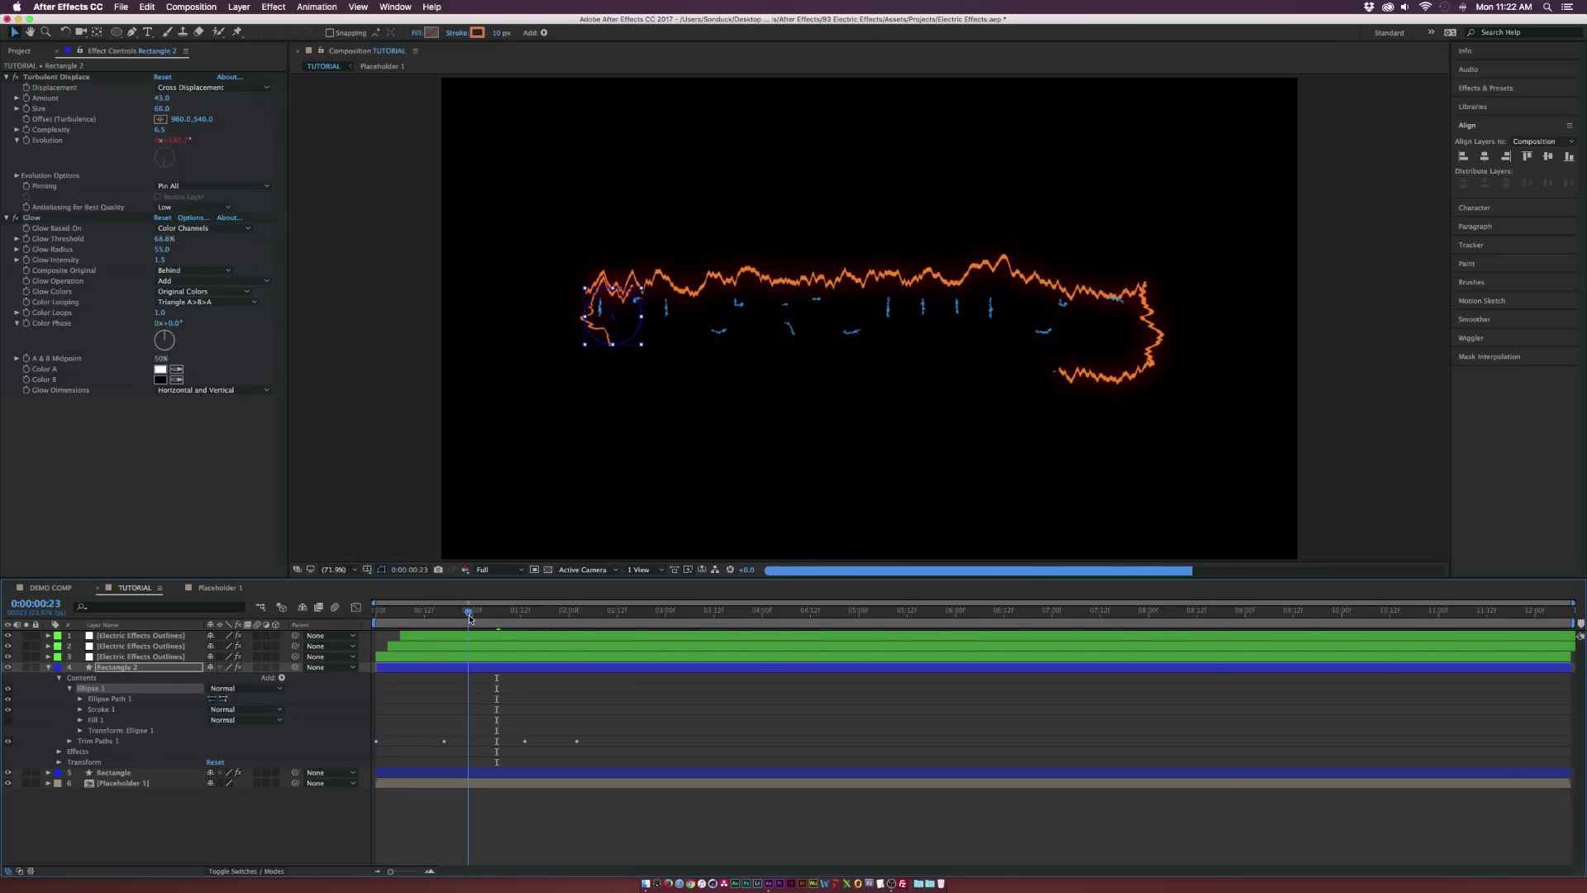
drag(470, 616, 484, 617)
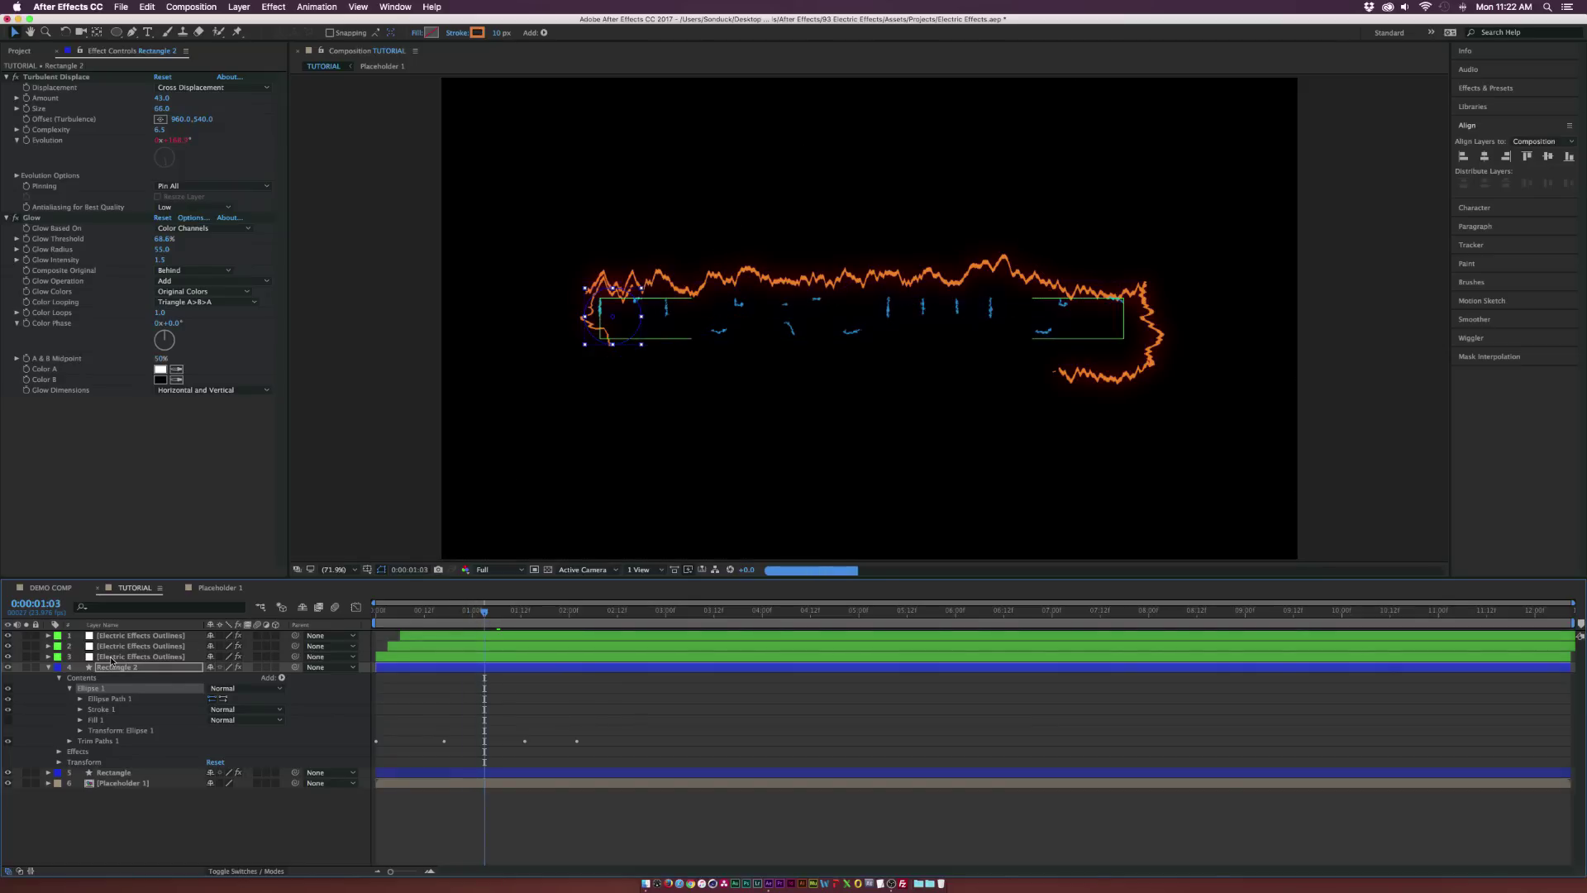
drag(454, 670, 510, 671)
click(463, 618)
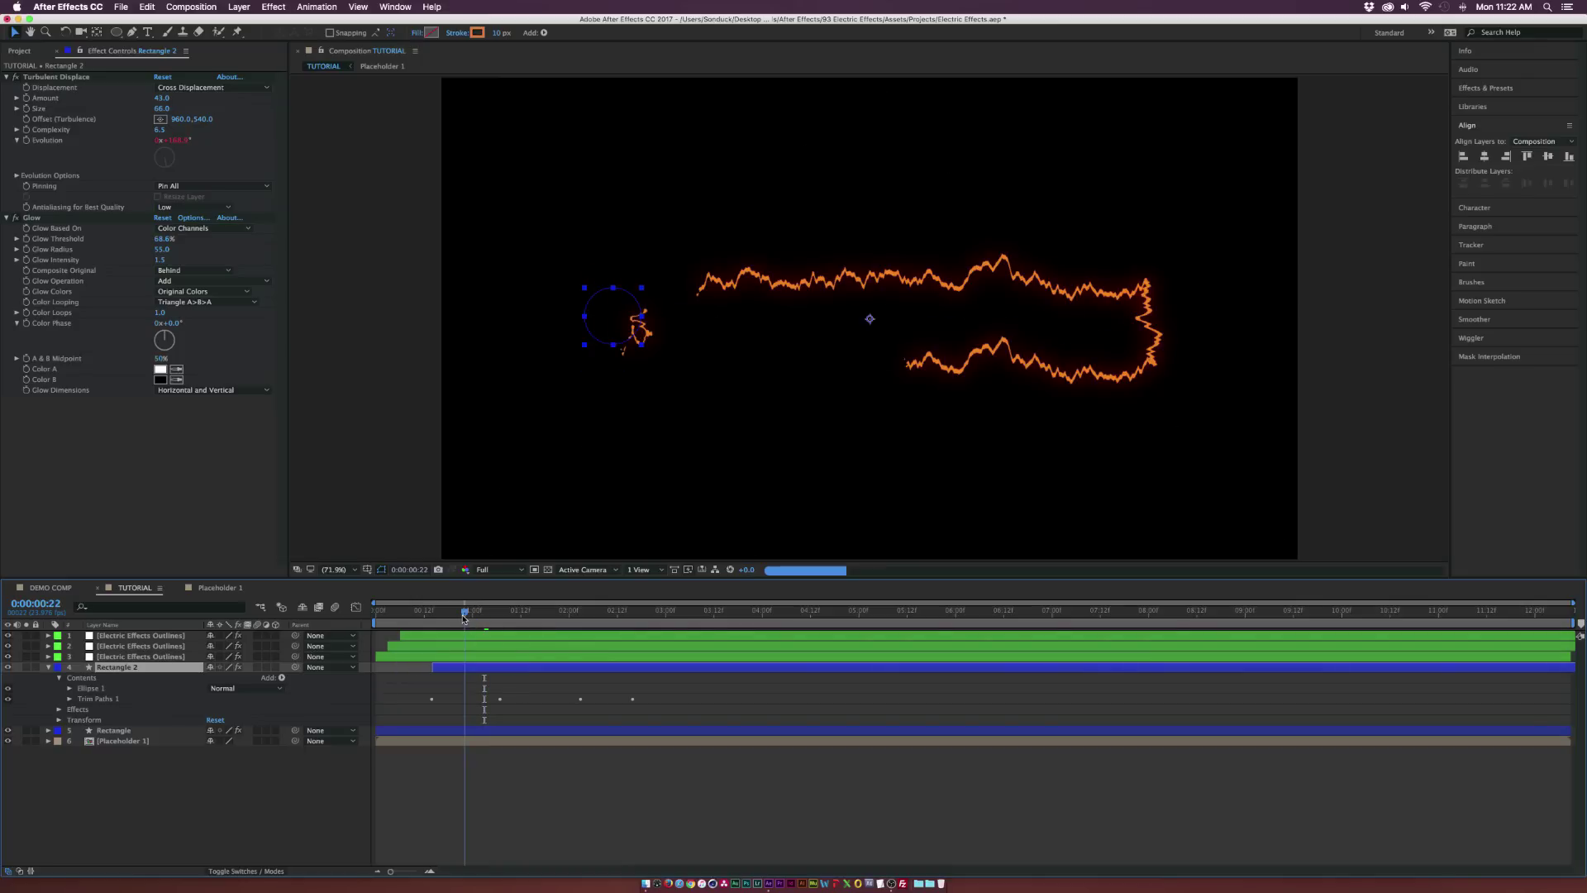
drag(463, 618, 497, 618)
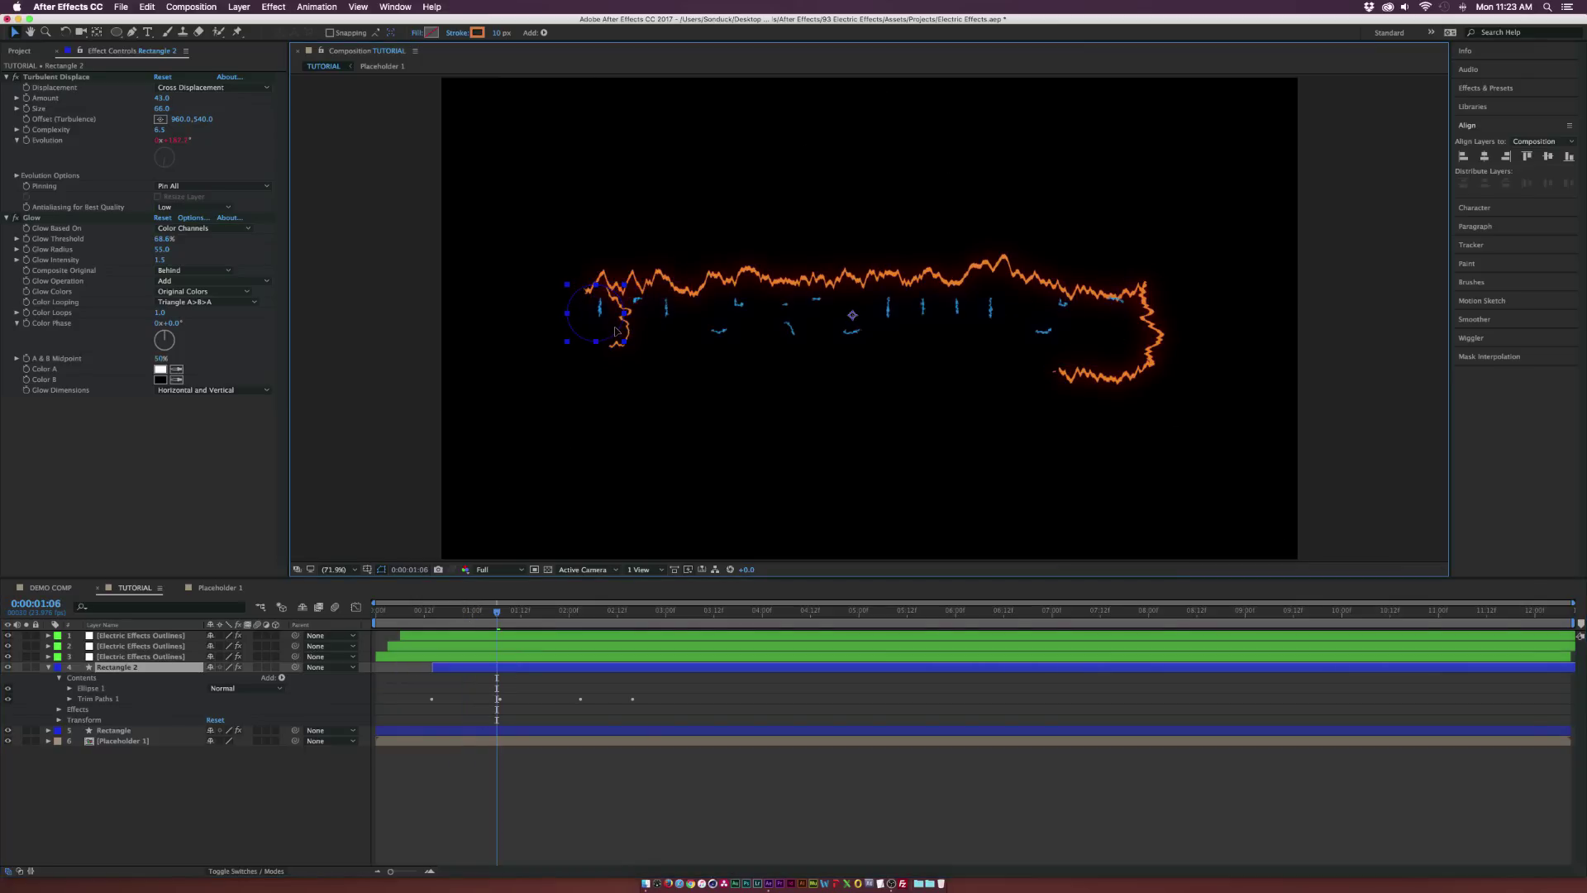
- Rename the Rectangle 2 layer as Circle 1
click(128, 667)
key(Return)
text(Ci)
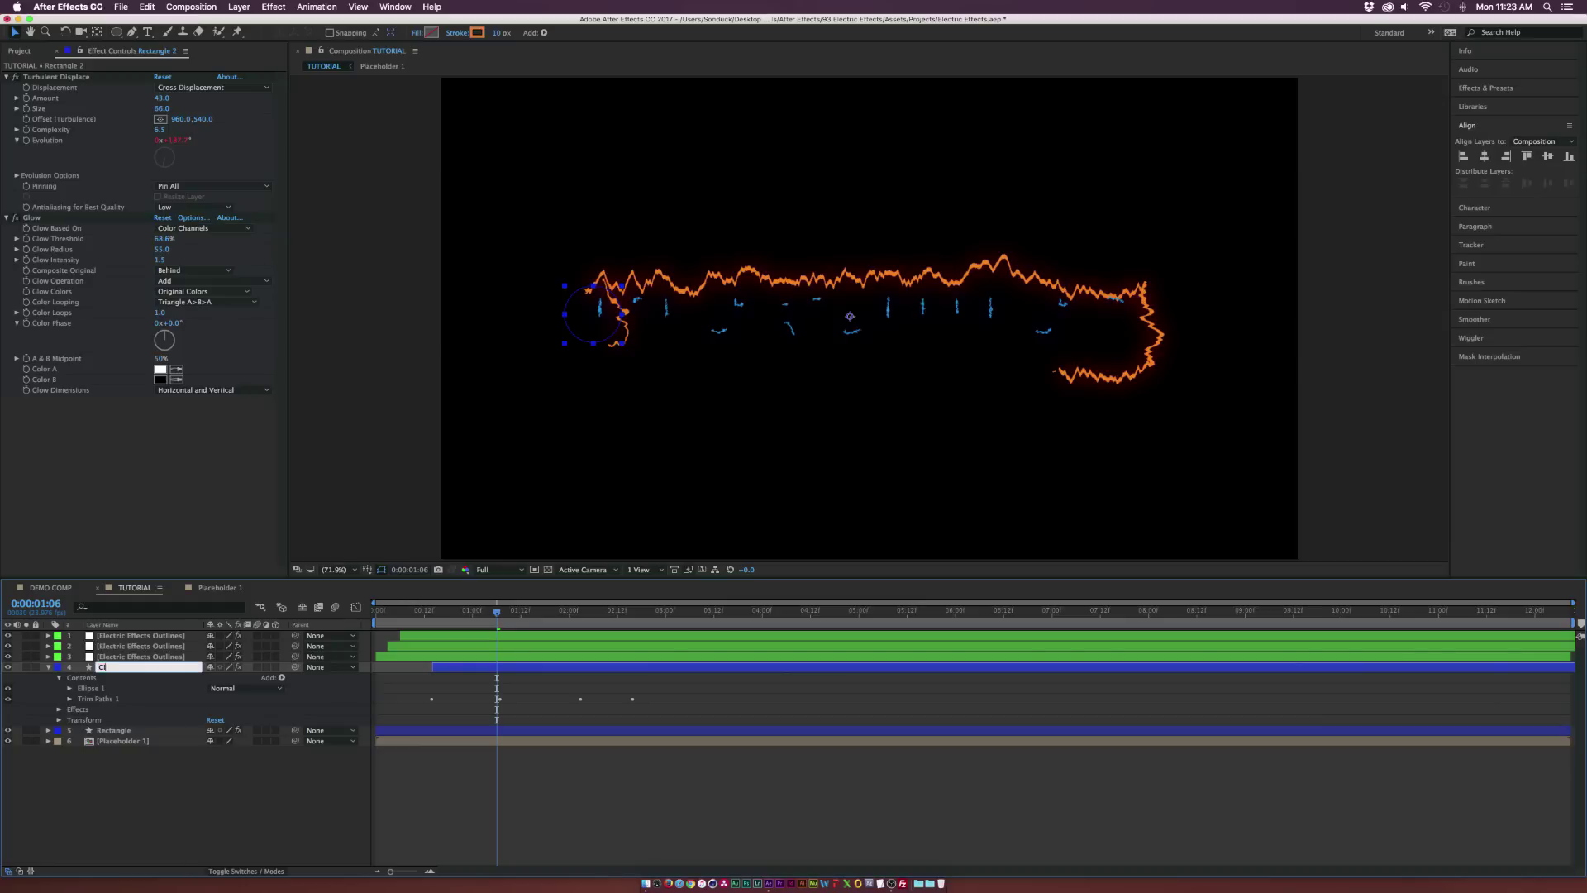
text(rcle)
key(Return)
key(Return)
key(Right)
text(1)
key(Return)
- Duplicate Circle 1, start the copy a few frames later and place it just to the right over the next letter
key(super+d)
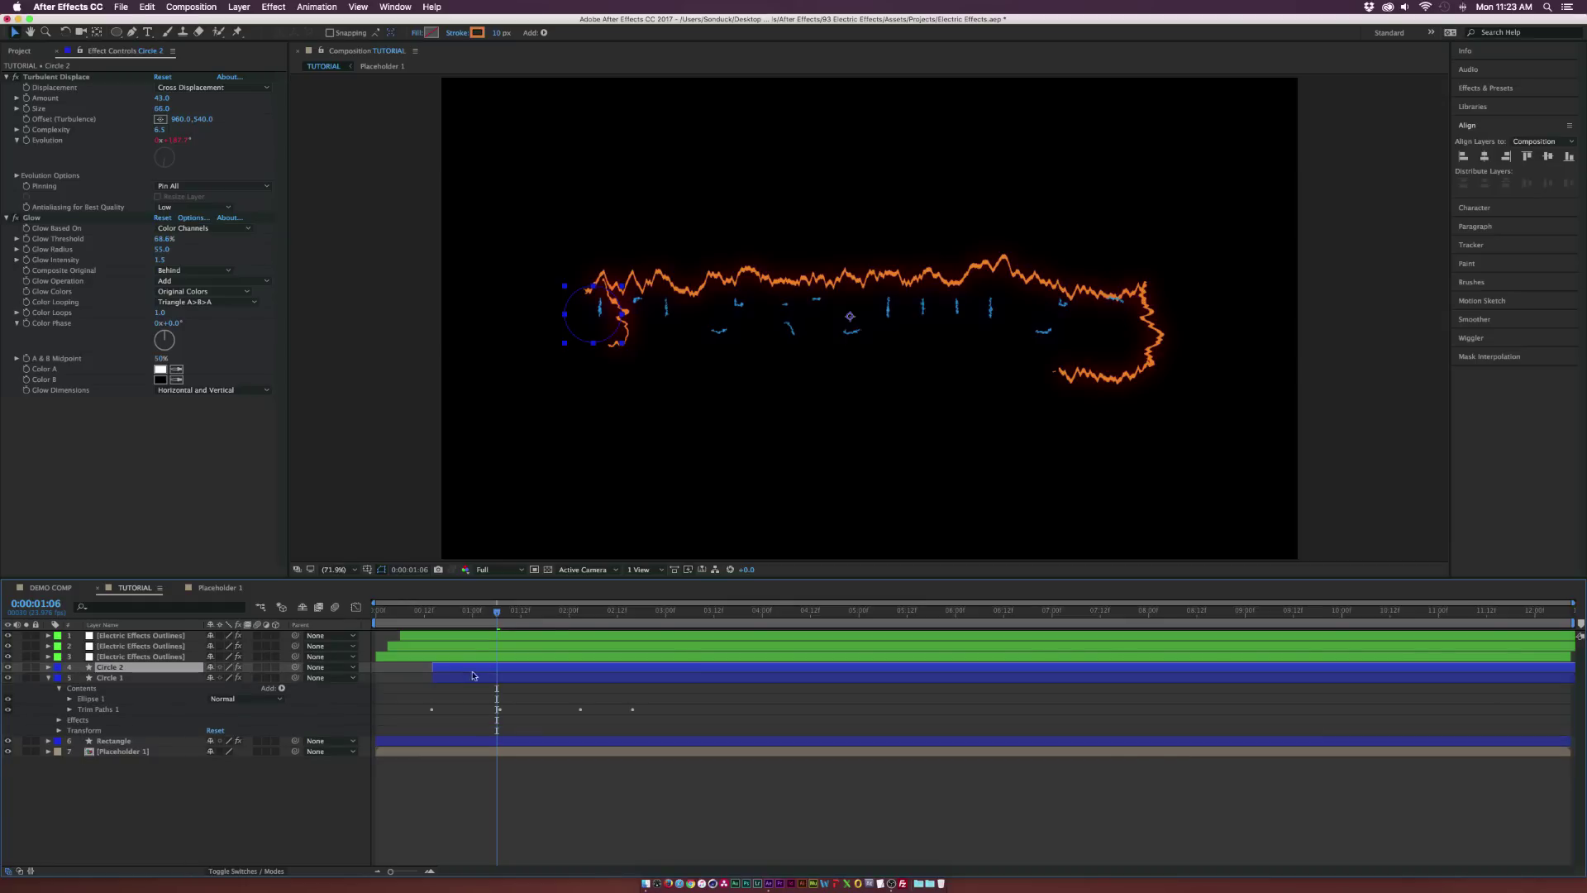
drag(520, 671, 532, 671)
drag(610, 314, 670, 320)
- Duplicate Circle 1 and Circle 2 together, place the copies further right along the title and start them a few frames later
shift+click(99, 679)
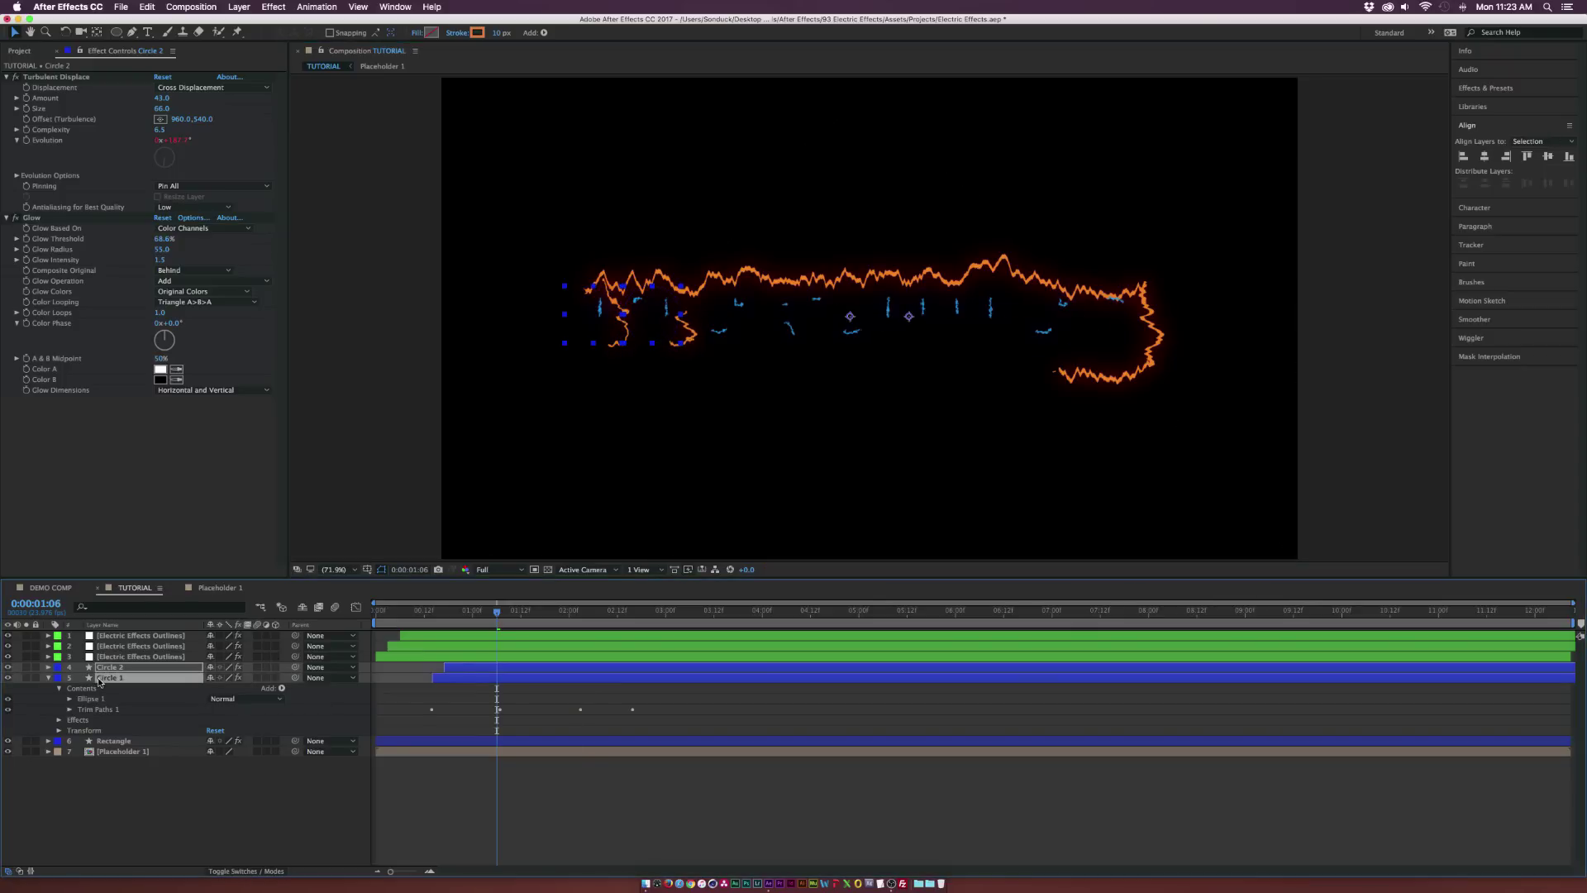
key(ctrl+d)
drag(625, 334, 740, 333)
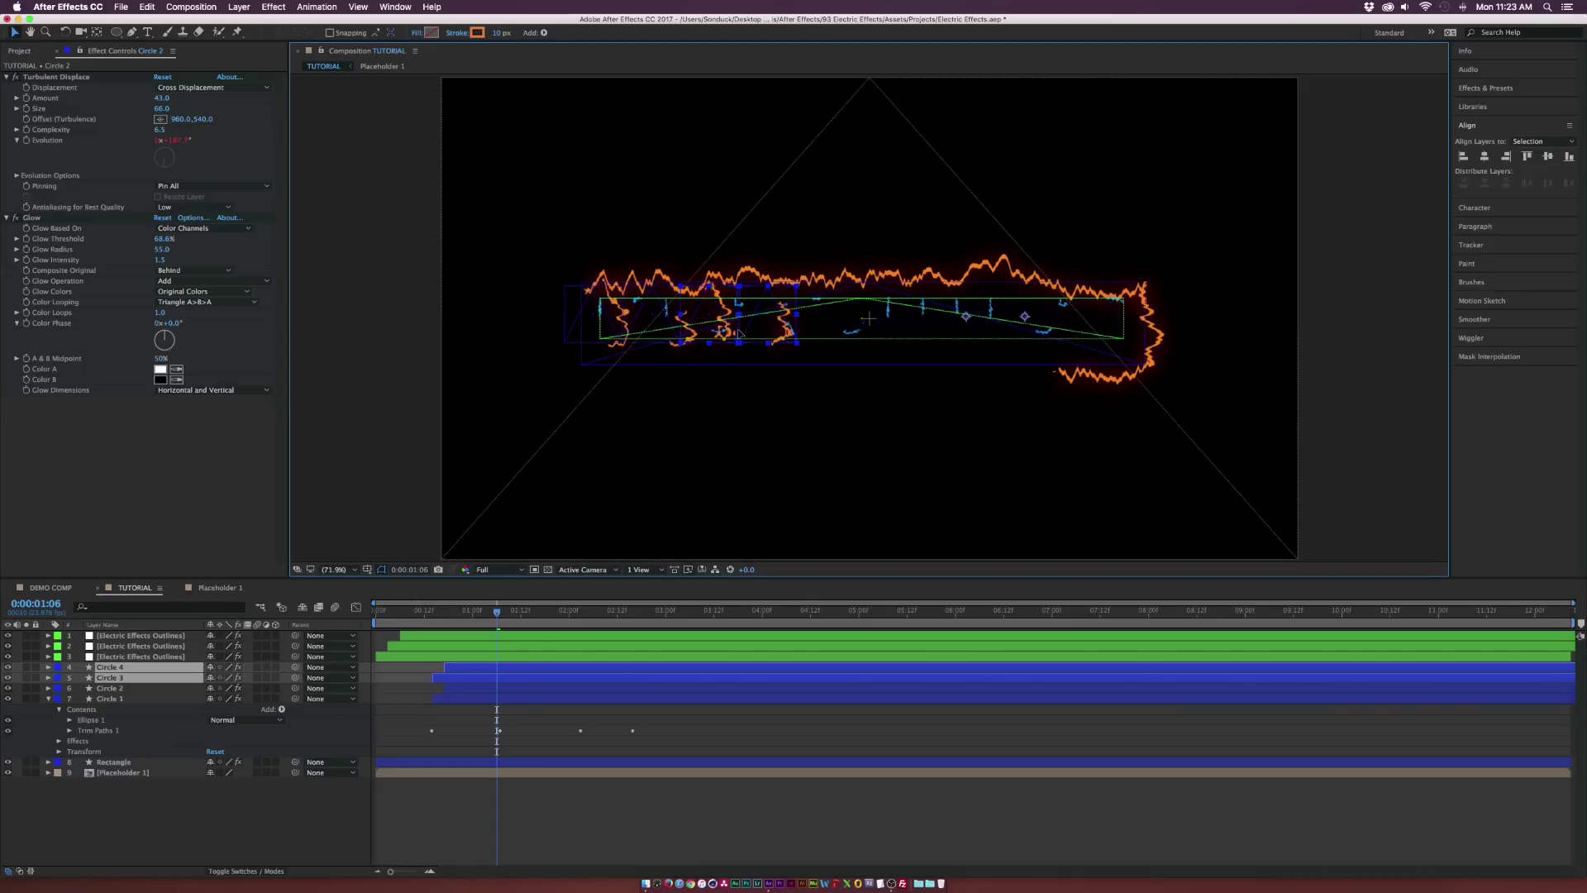
drag(468, 678, 488, 678)
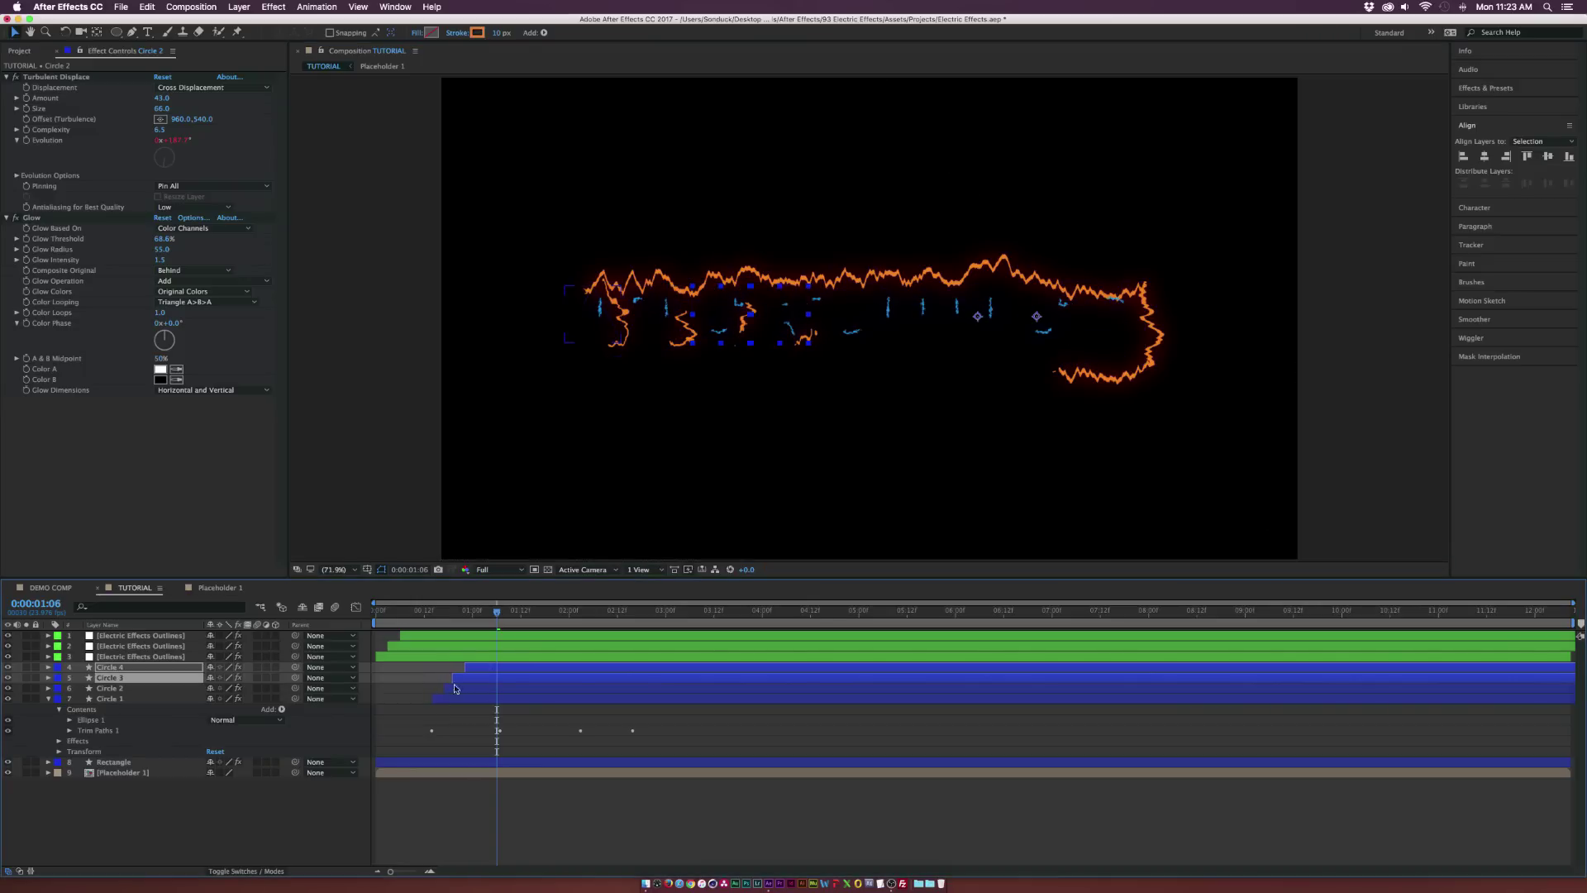
- Duplicate all four circle layers and move the copies right across the second half of the title
click(116, 700)
shift+click(117, 670)
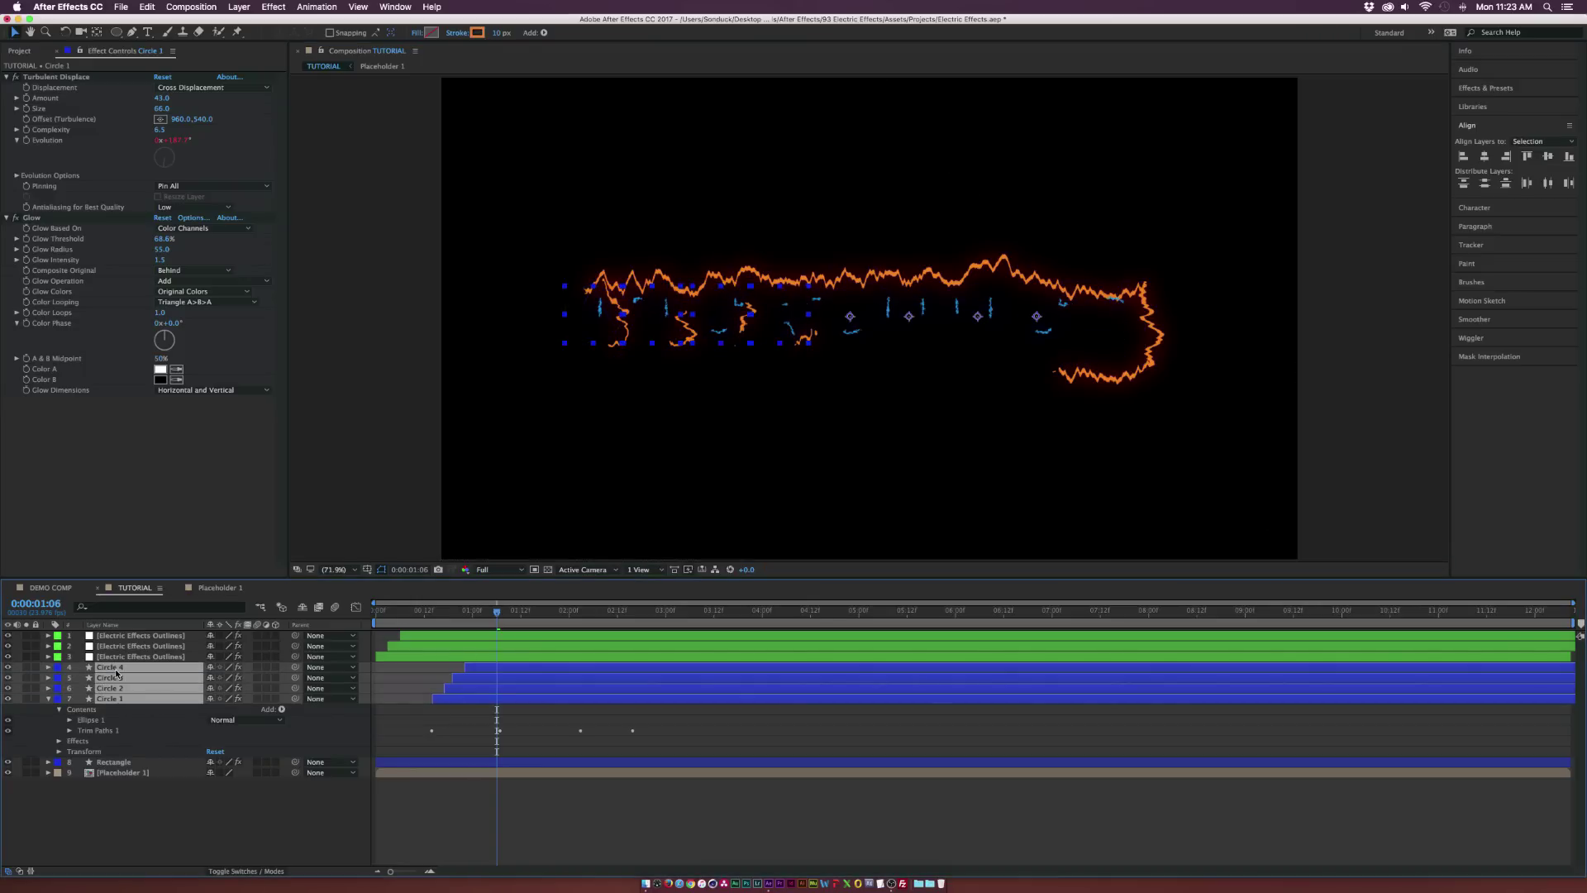
key(super+d)
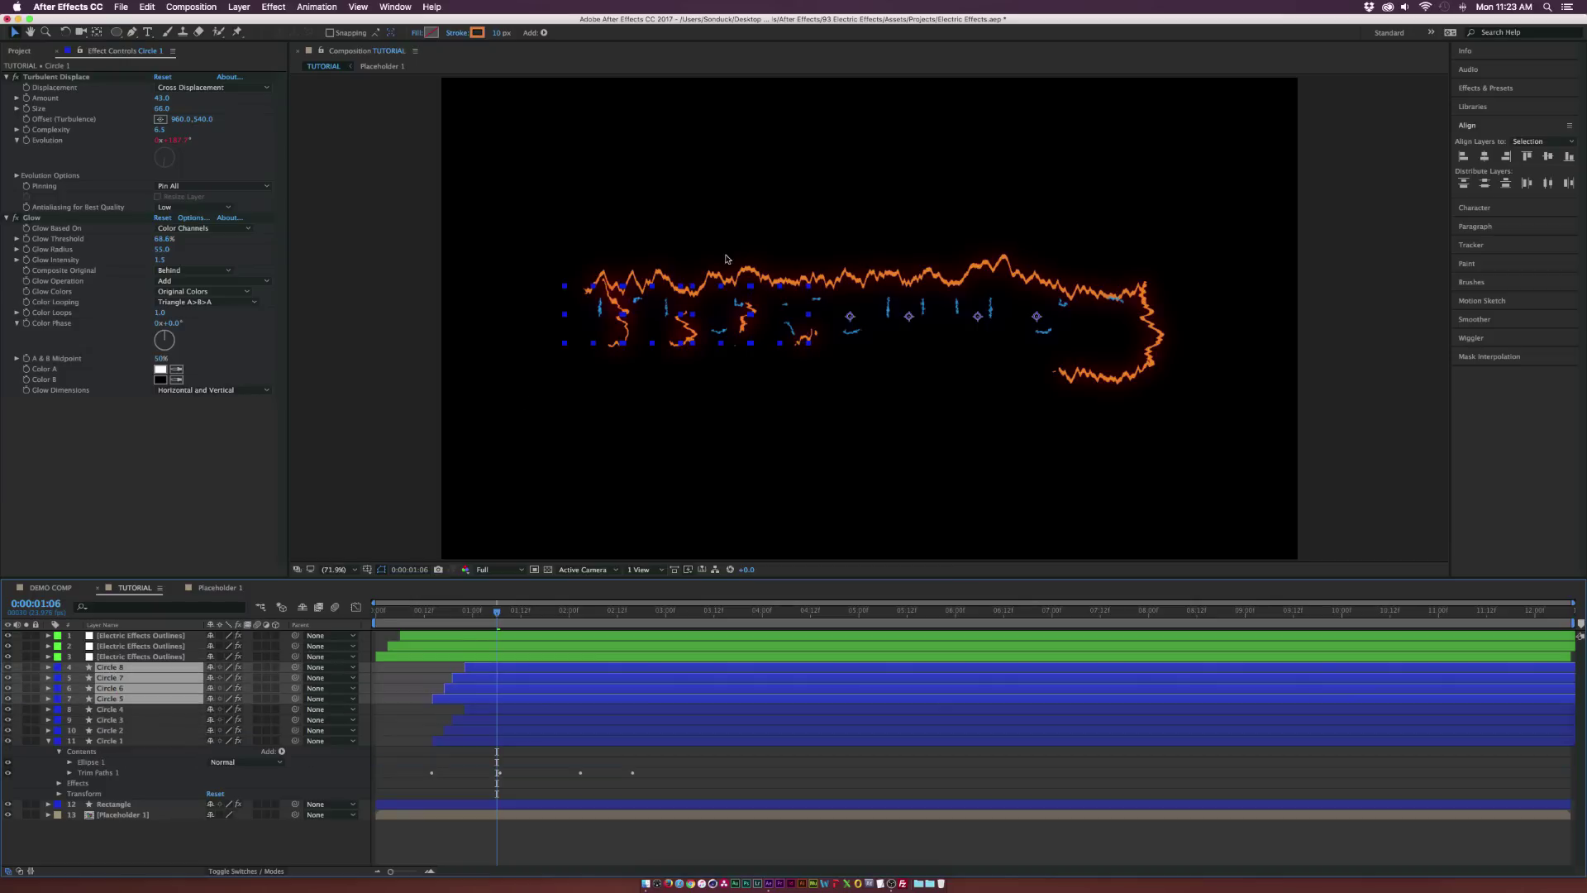
drag(695, 311, 944, 315)
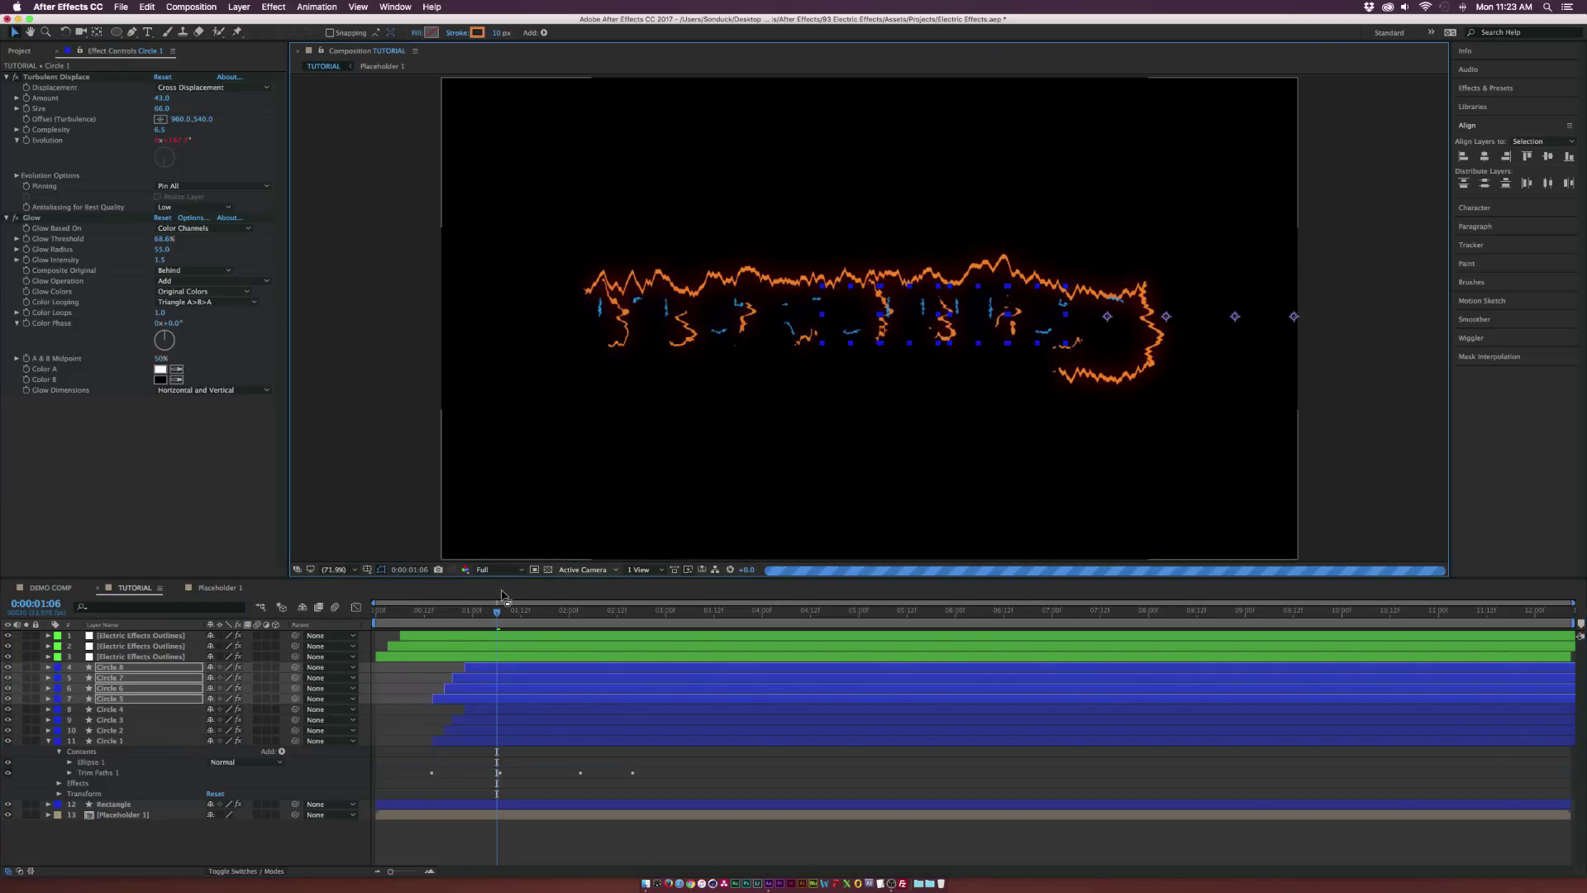
click(172, 838)
- Duplicate Circle 8 and shift Circles 5 to 9 later so their staggered starts begin at about 0:00:01:00
click(132, 669)
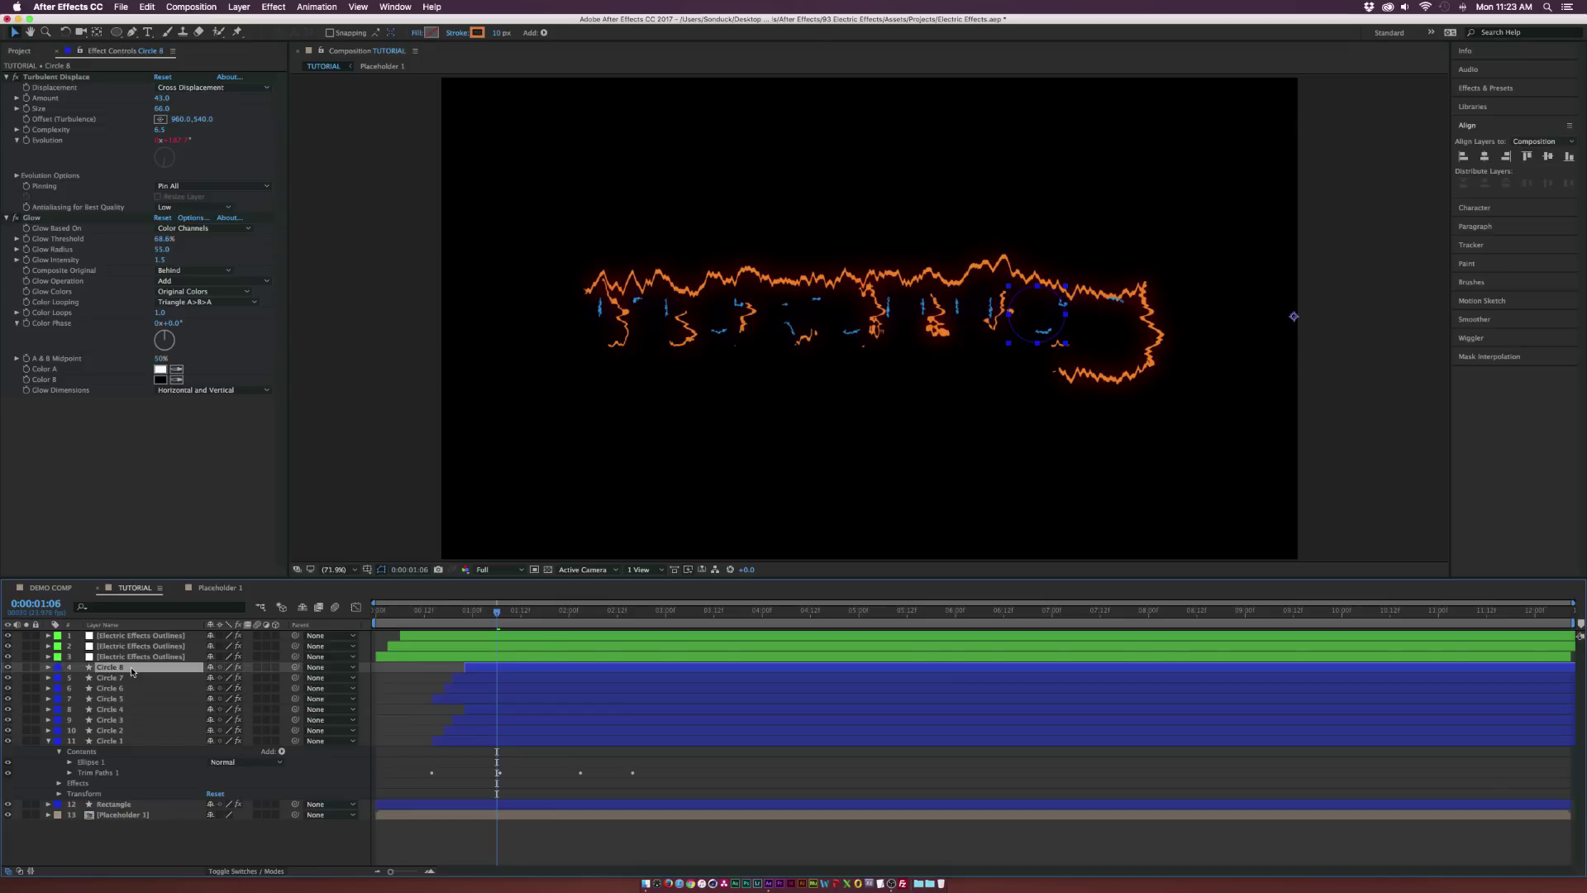
key(super+d)
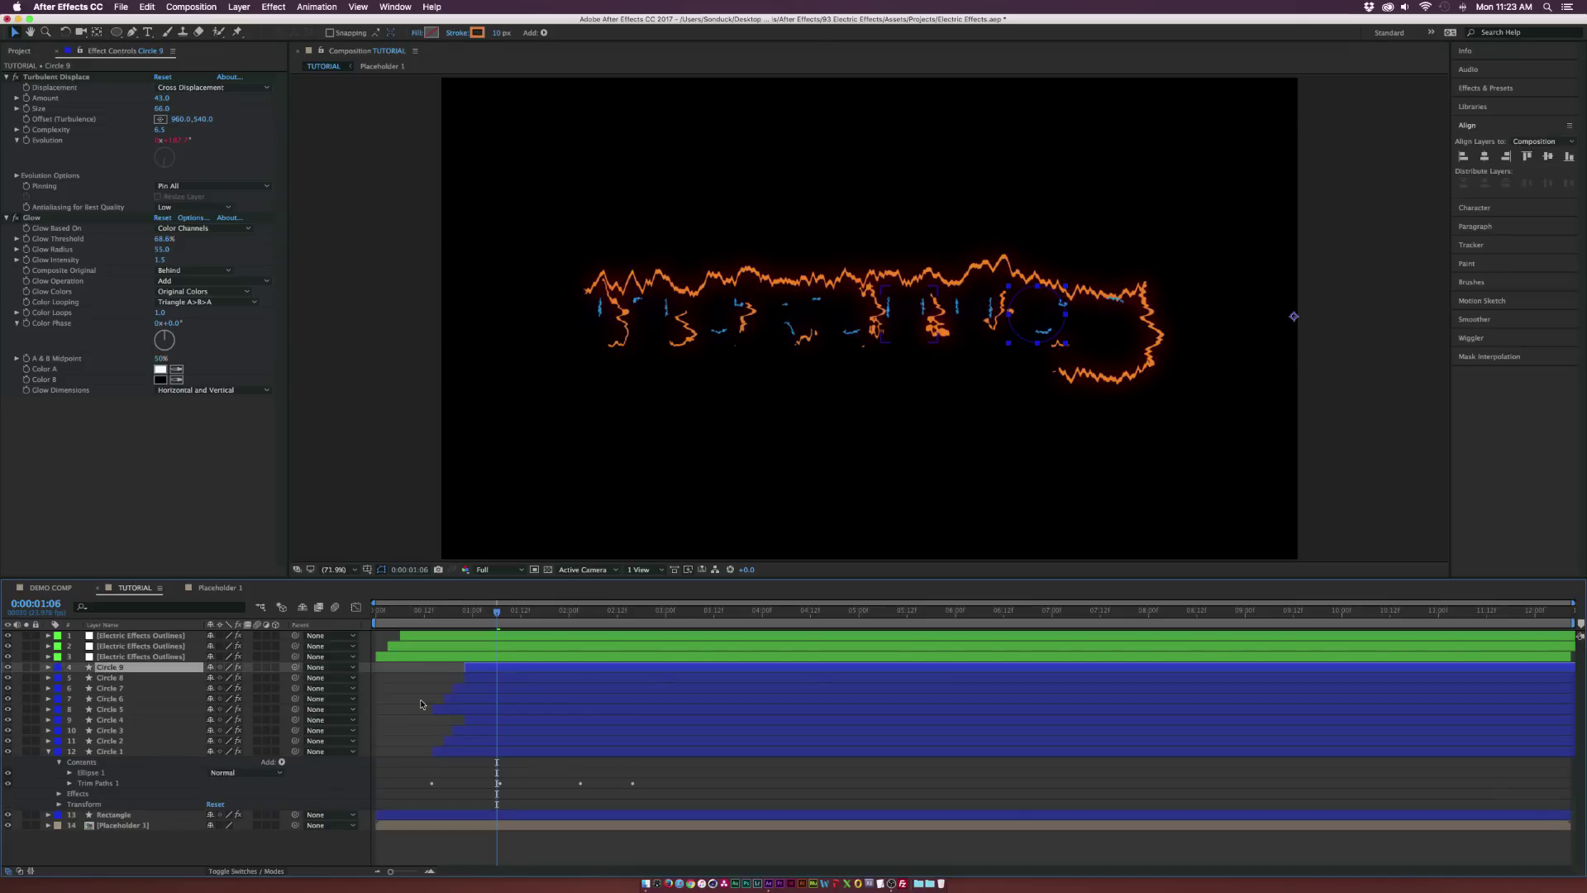
shift+click(115, 709)
drag(478, 704, 517, 707)
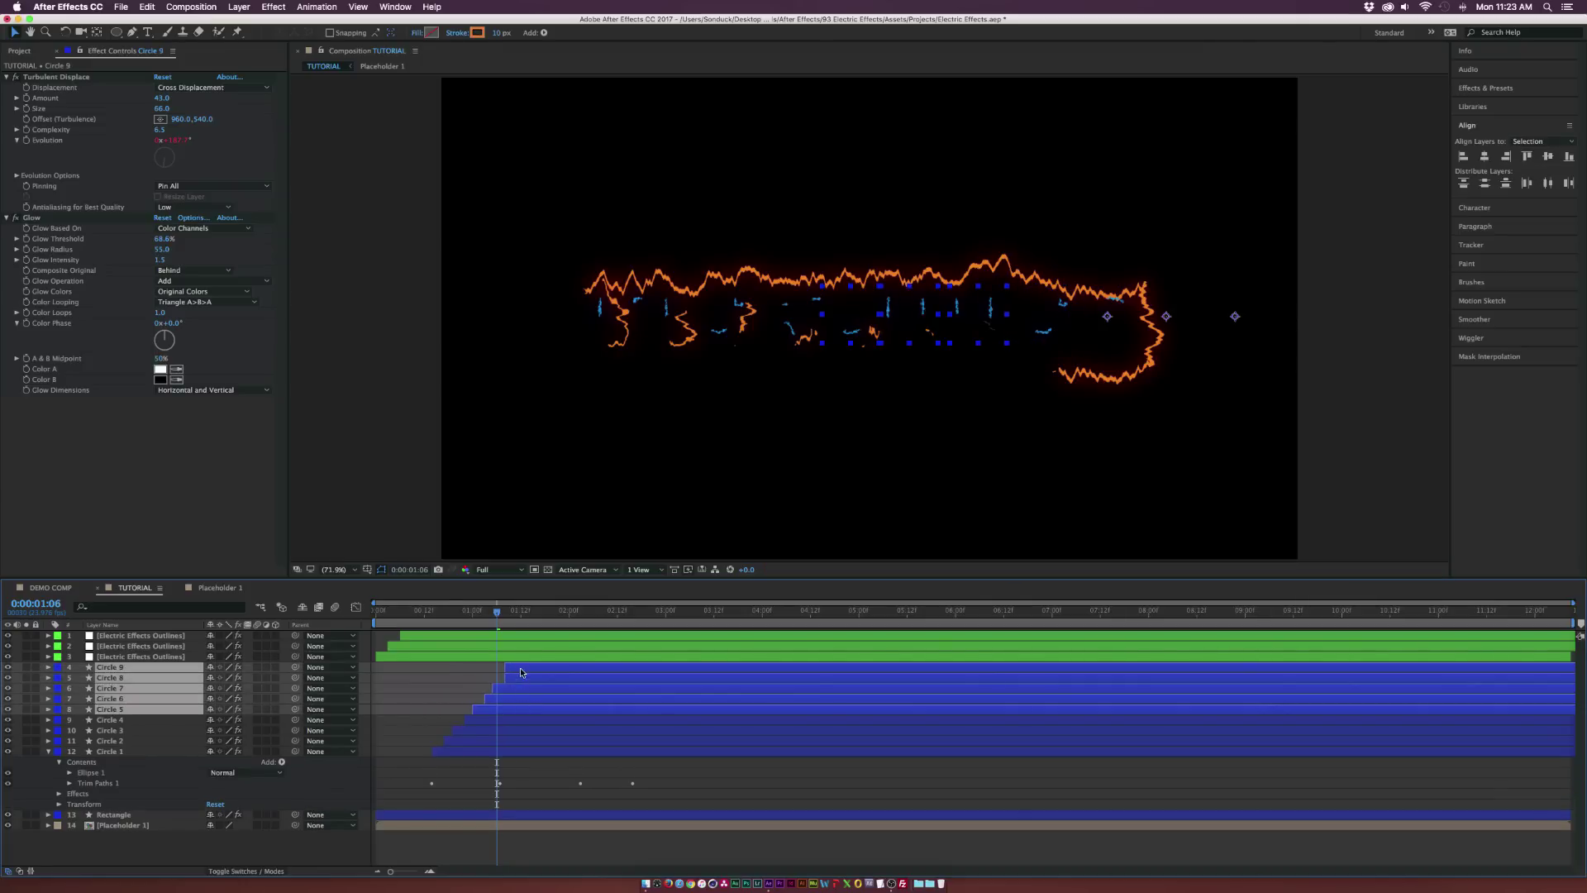
- Shift Circles 2 to 9 progressively later so their staggered starts spread out, with Circle 9 starting at about 0:00:03:00
super+click(521, 668)
drag(523, 667, 530, 670)
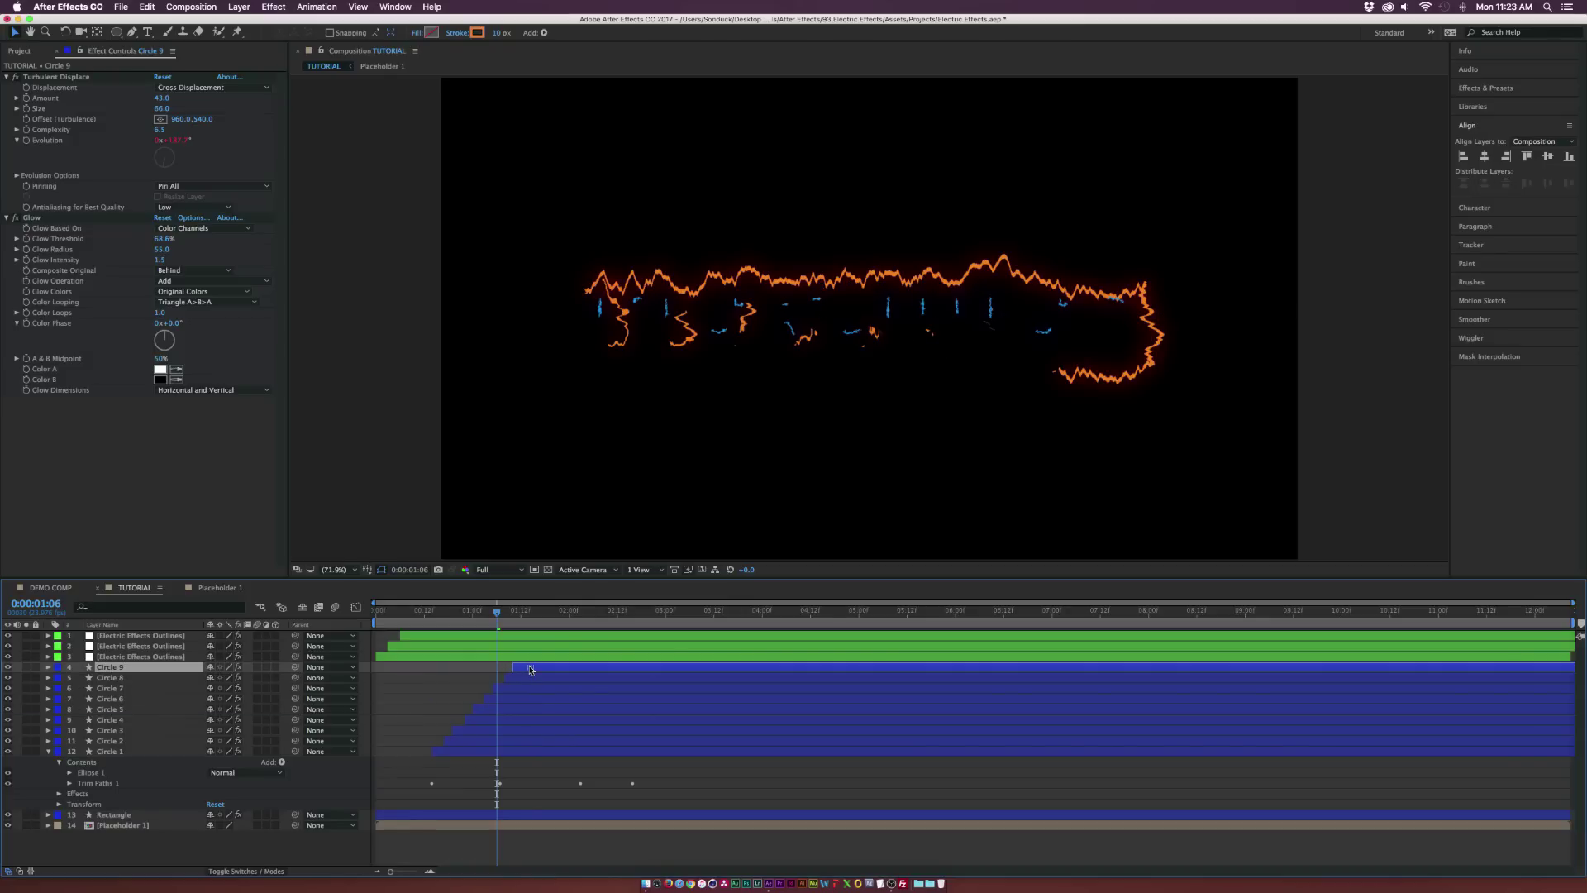
click(464, 612)
key(equal)
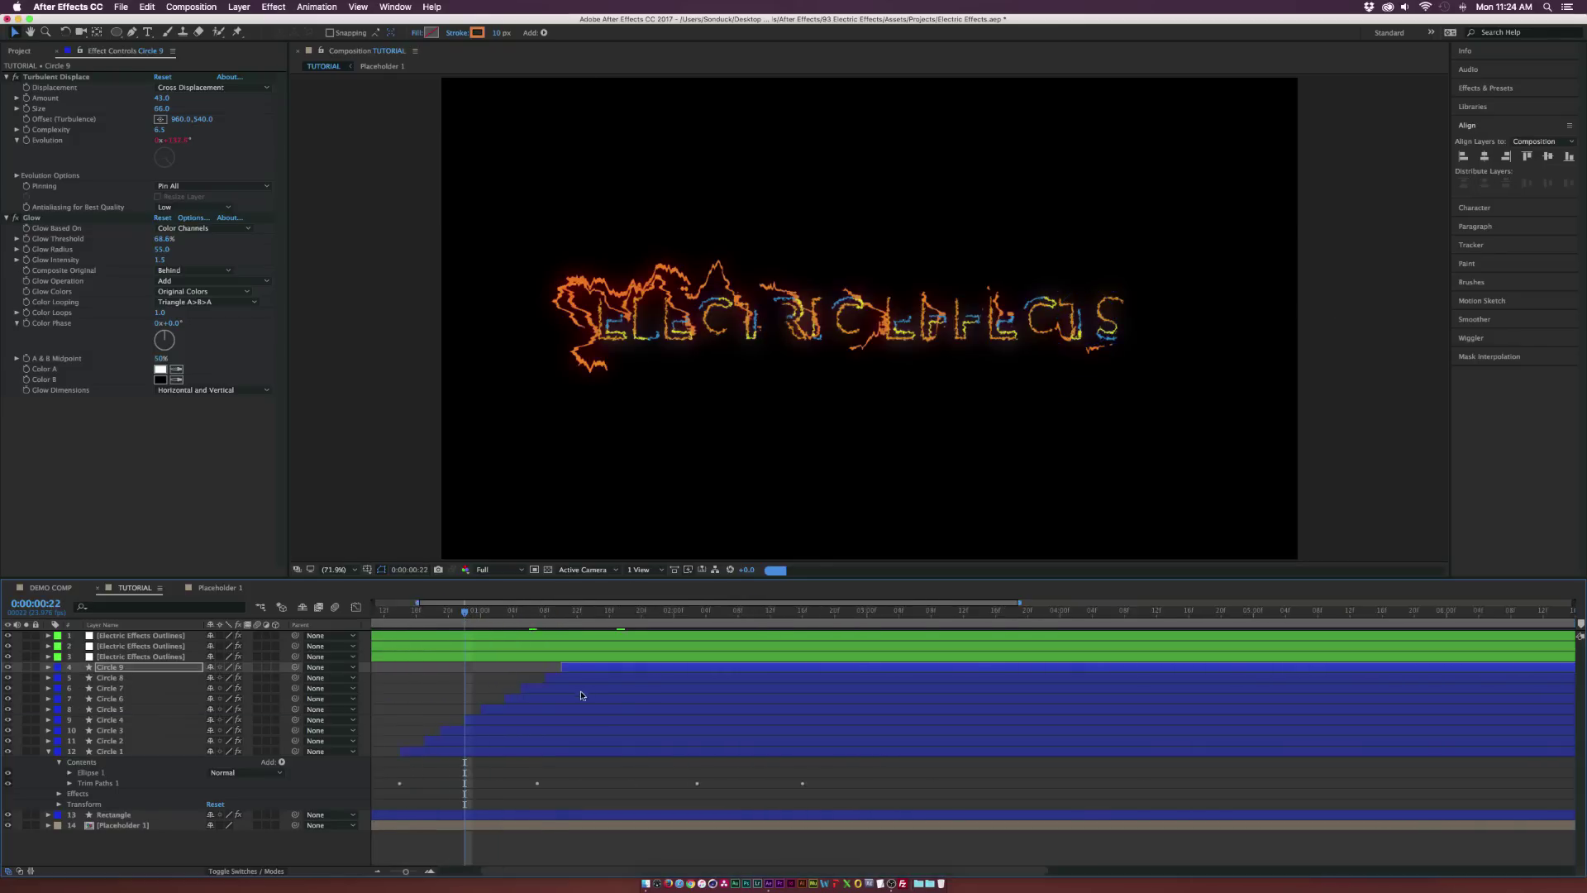
scroll(454, 736, left, 5)
click(876, 730)
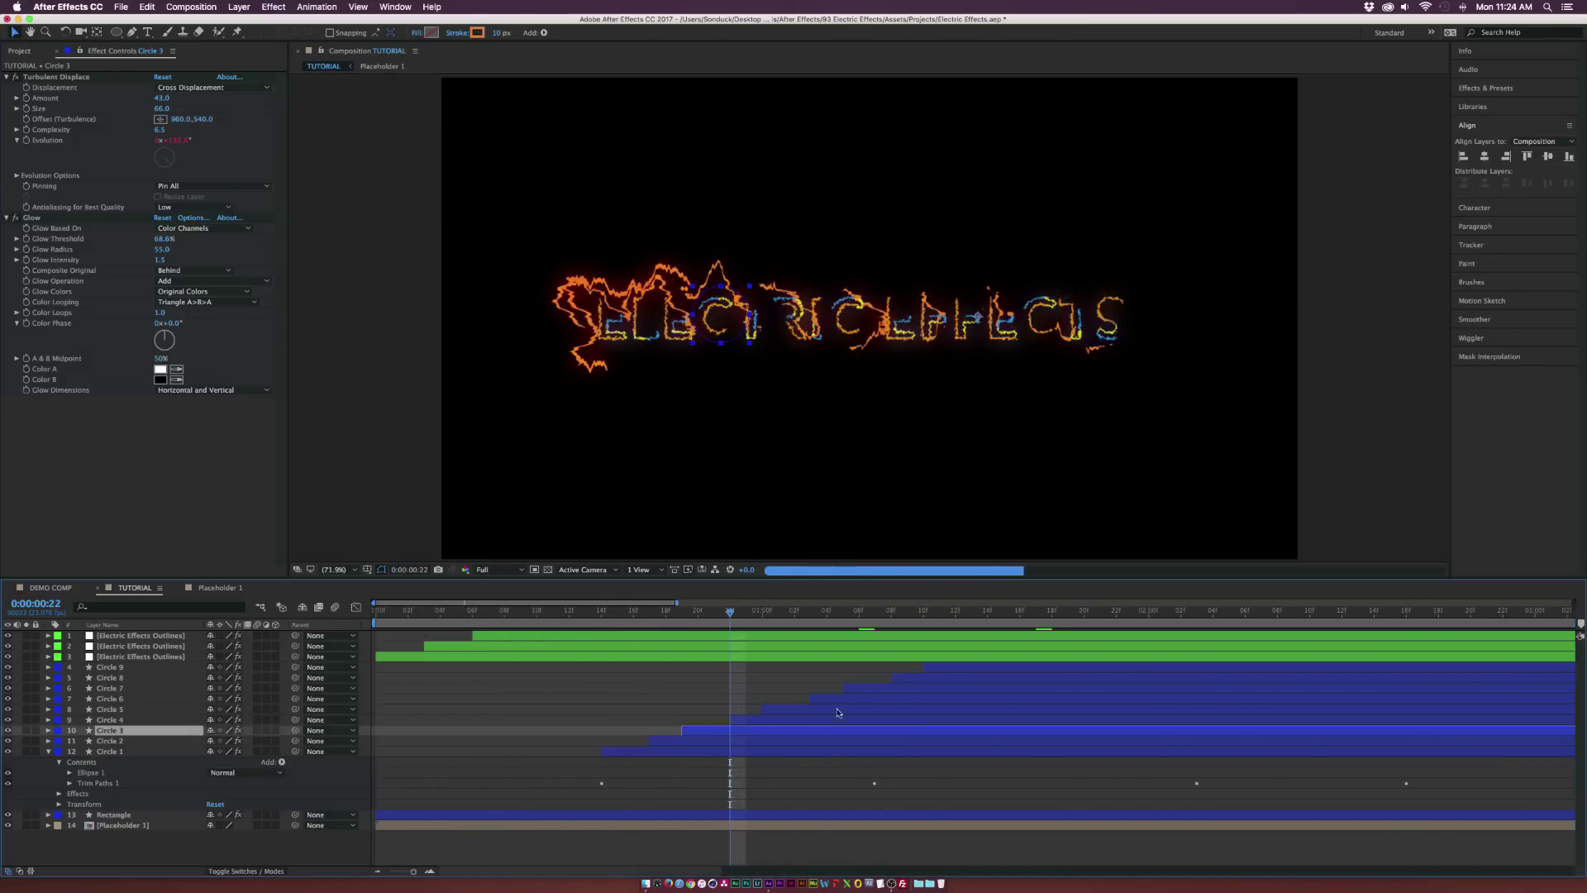
shift+click(952, 665)
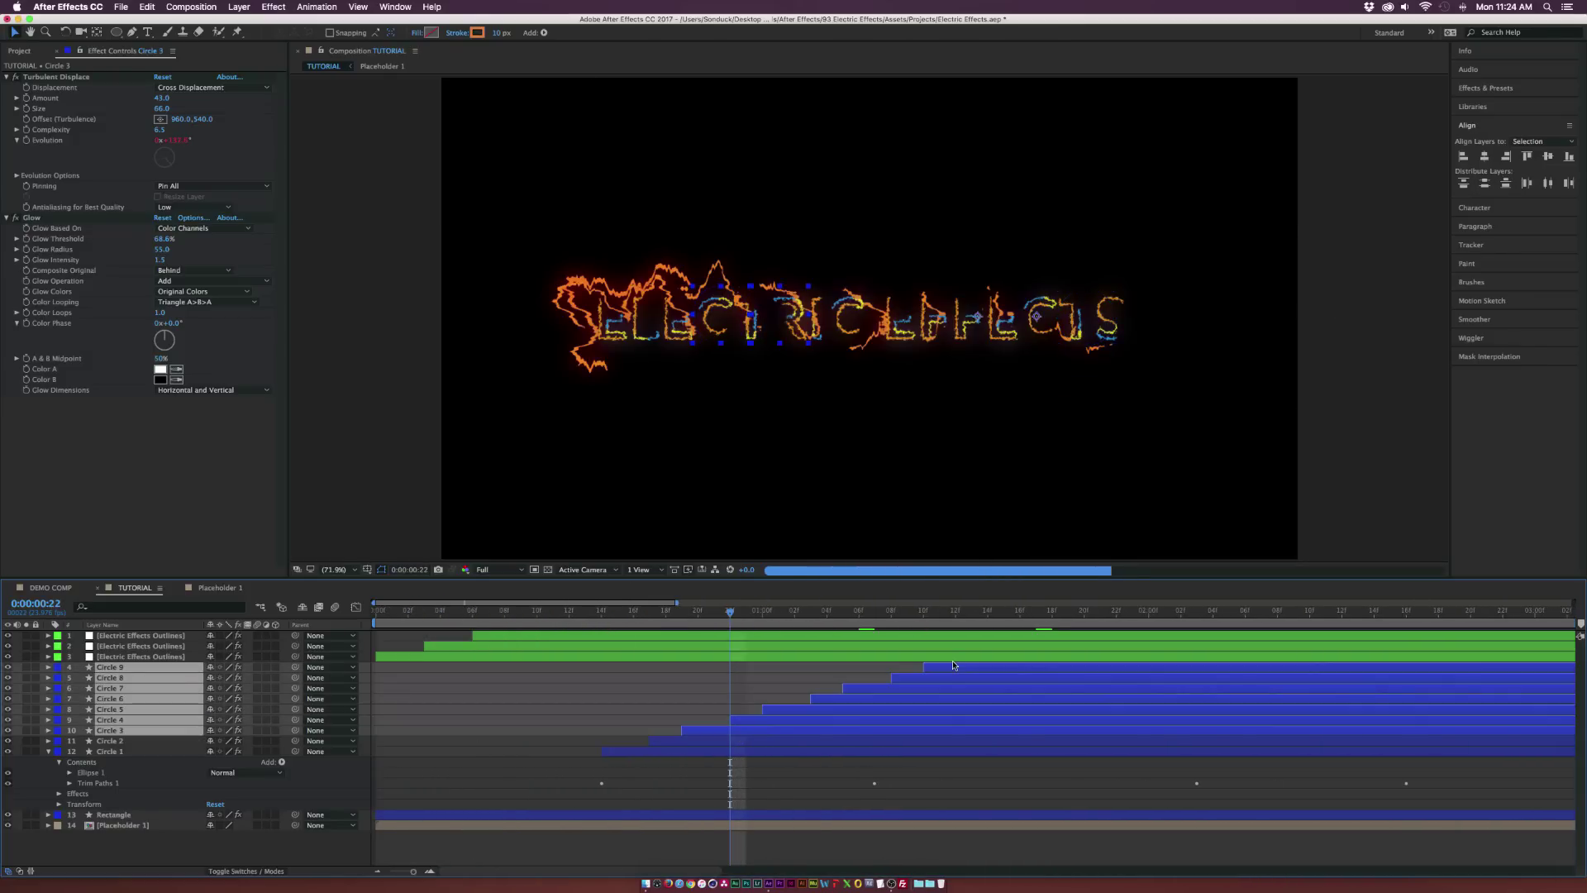
shift+click(701, 746)
drag(701, 746, 945, 724)
shift+click(749, 744)
shift+click(853, 732)
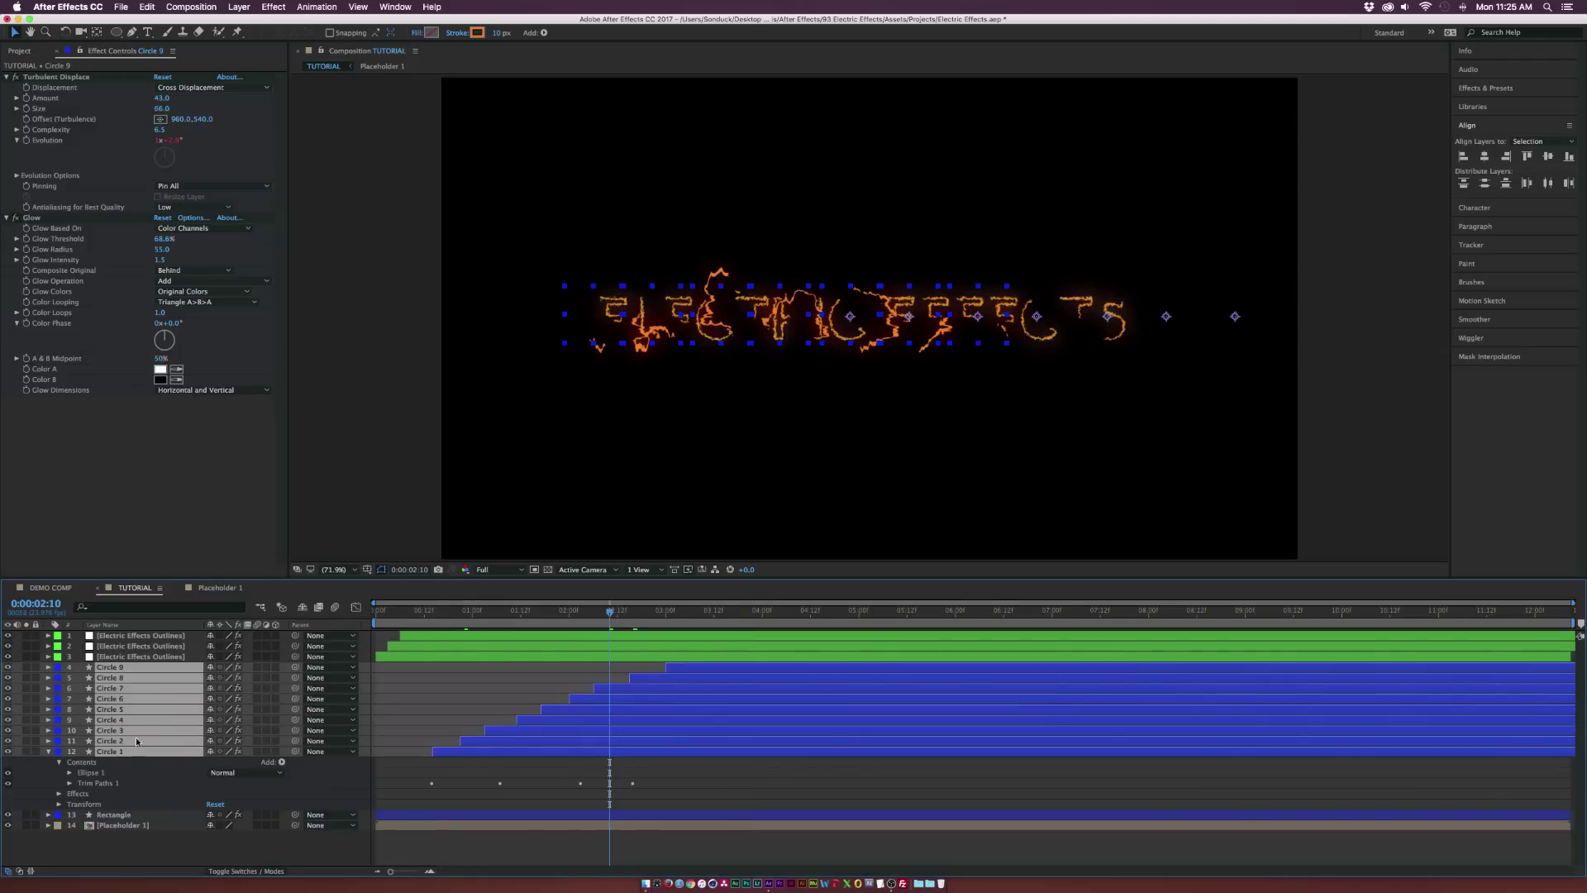
- Change the stroke color of all nine circle layers to yellow
click(477, 33)
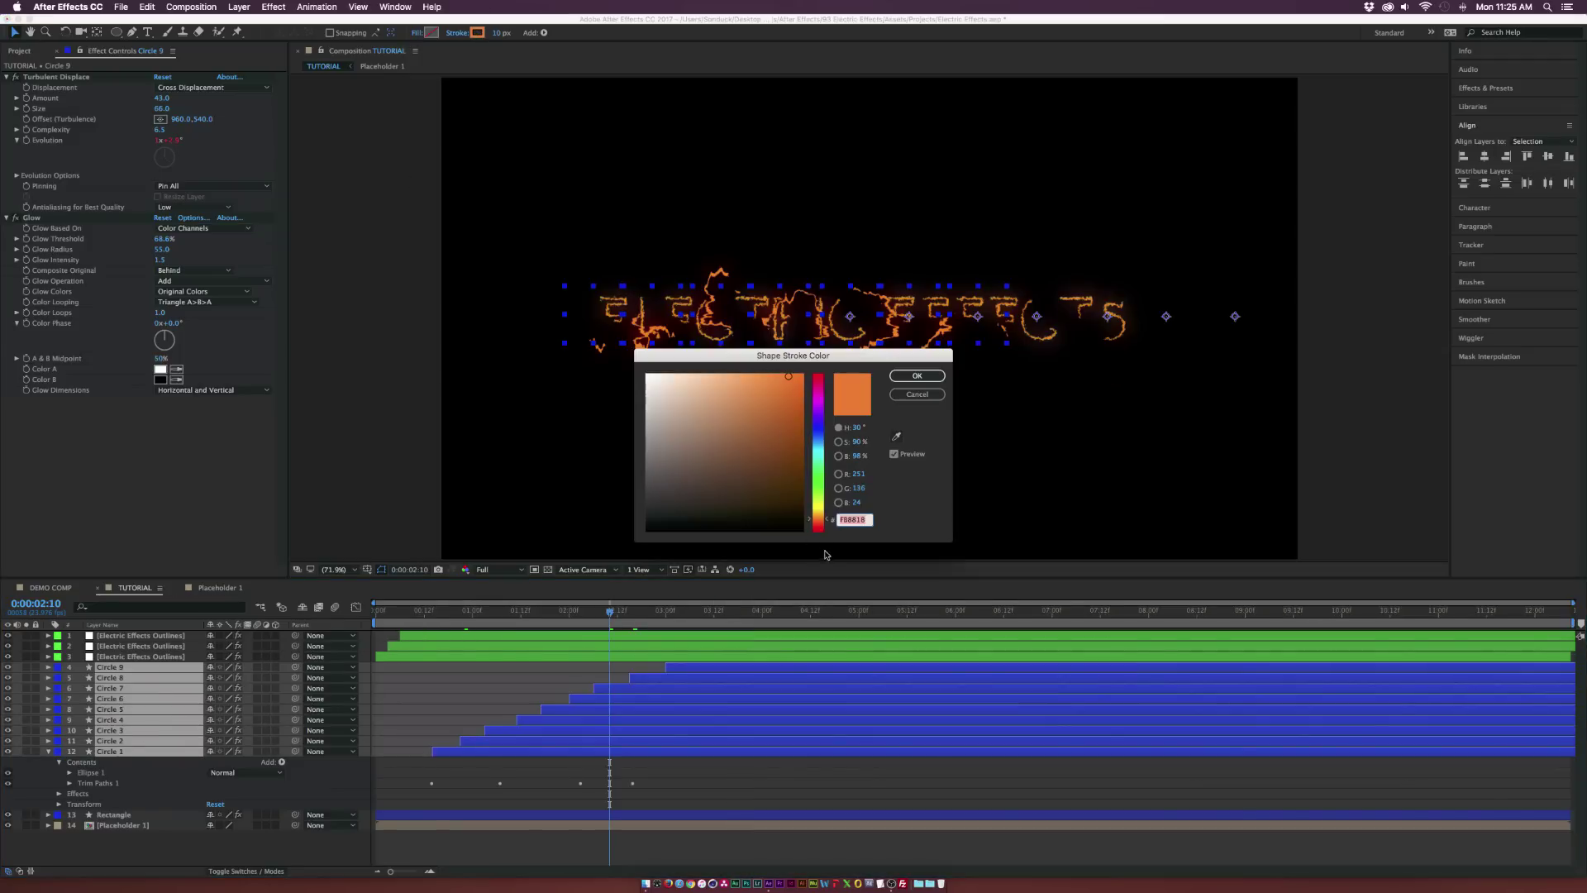
drag(821, 515, 825, 508)
click(916, 376)
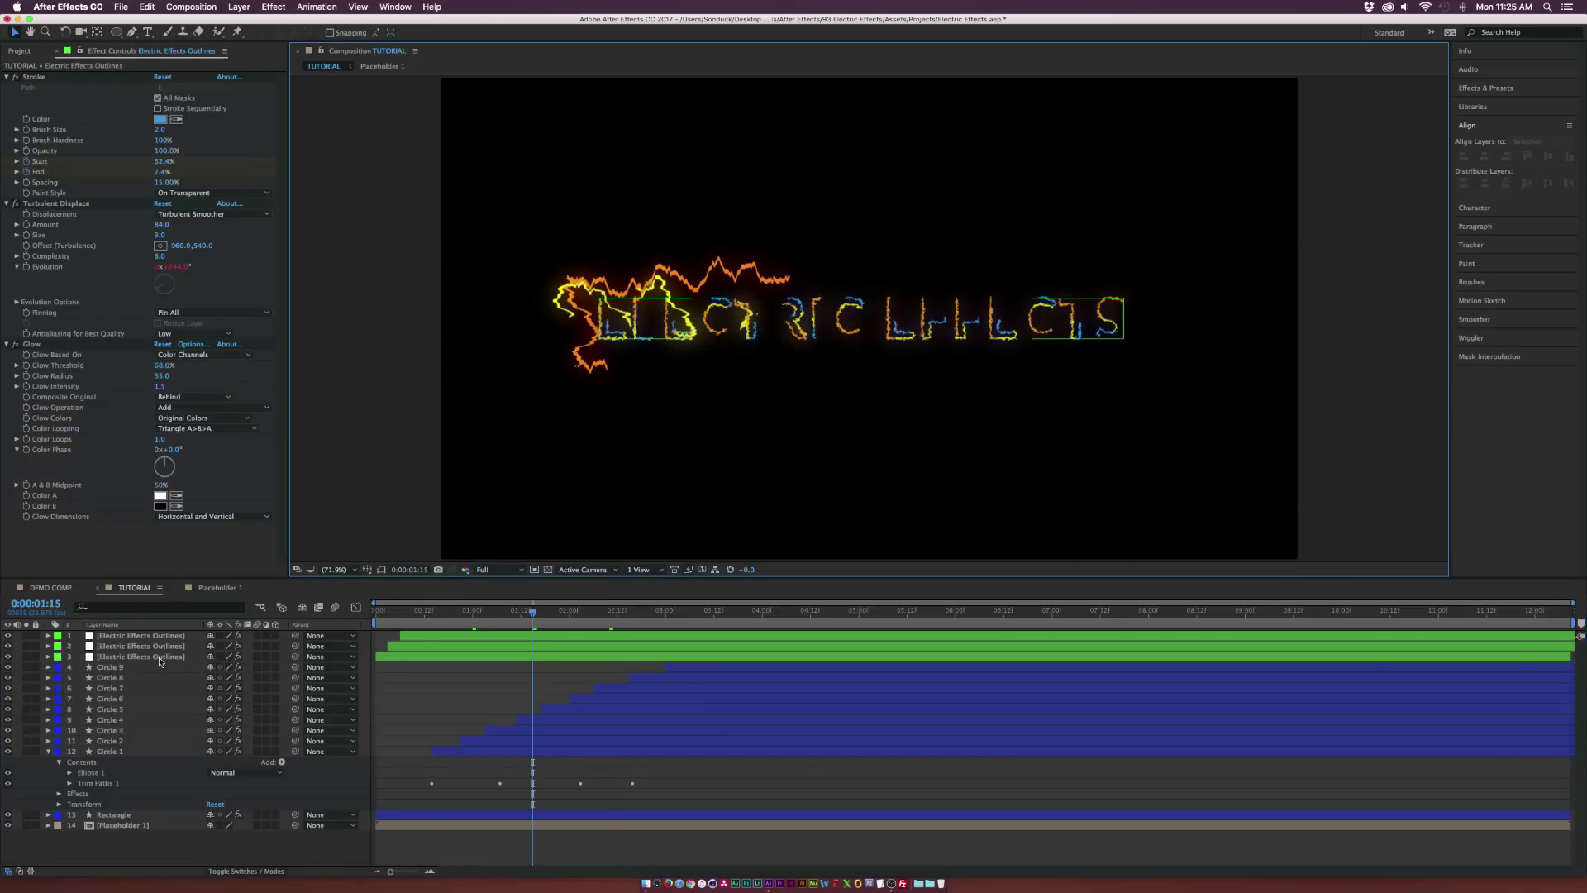
- Duplicate the blue Electric Effects Outlines layer and set the lower copy's Stroke effect color to white
click(160, 657)
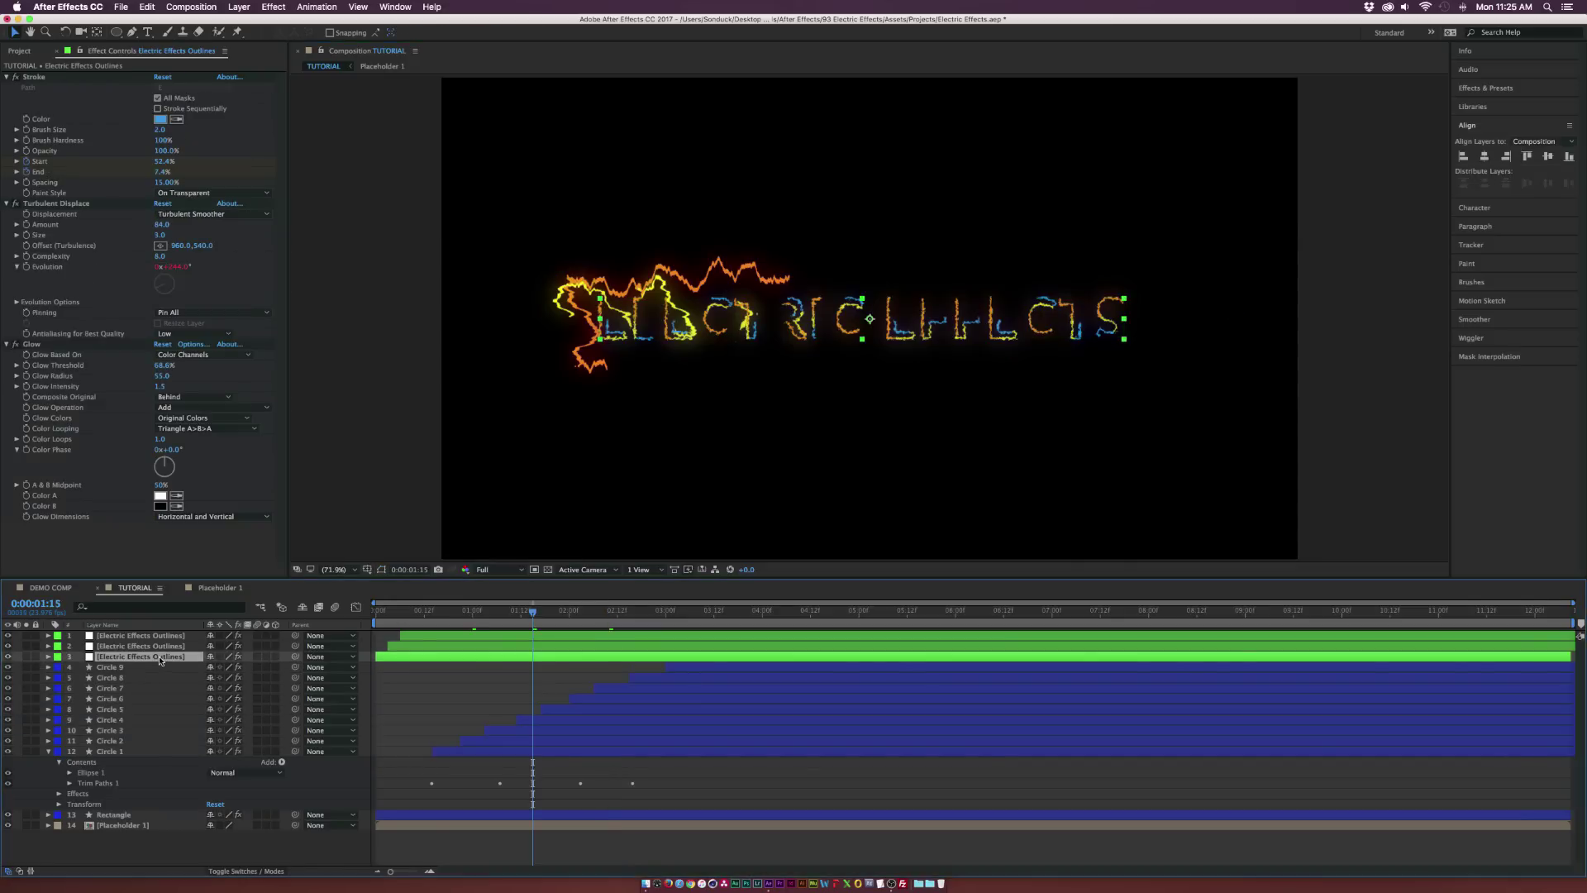
key(super+d)
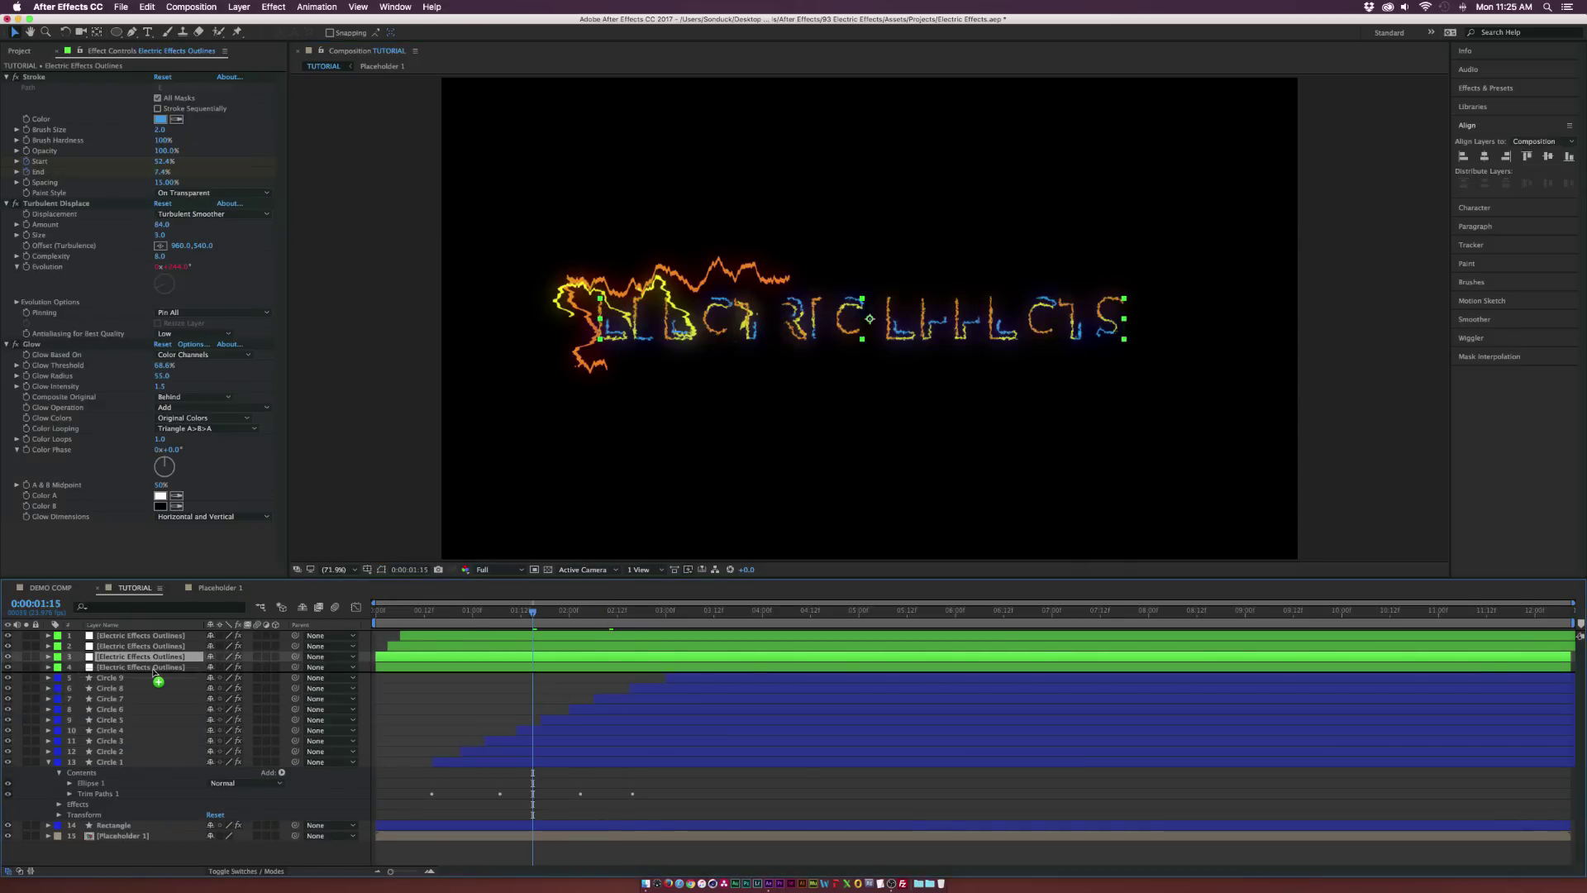
click(161, 118)
click(647, 376)
click(918, 375)
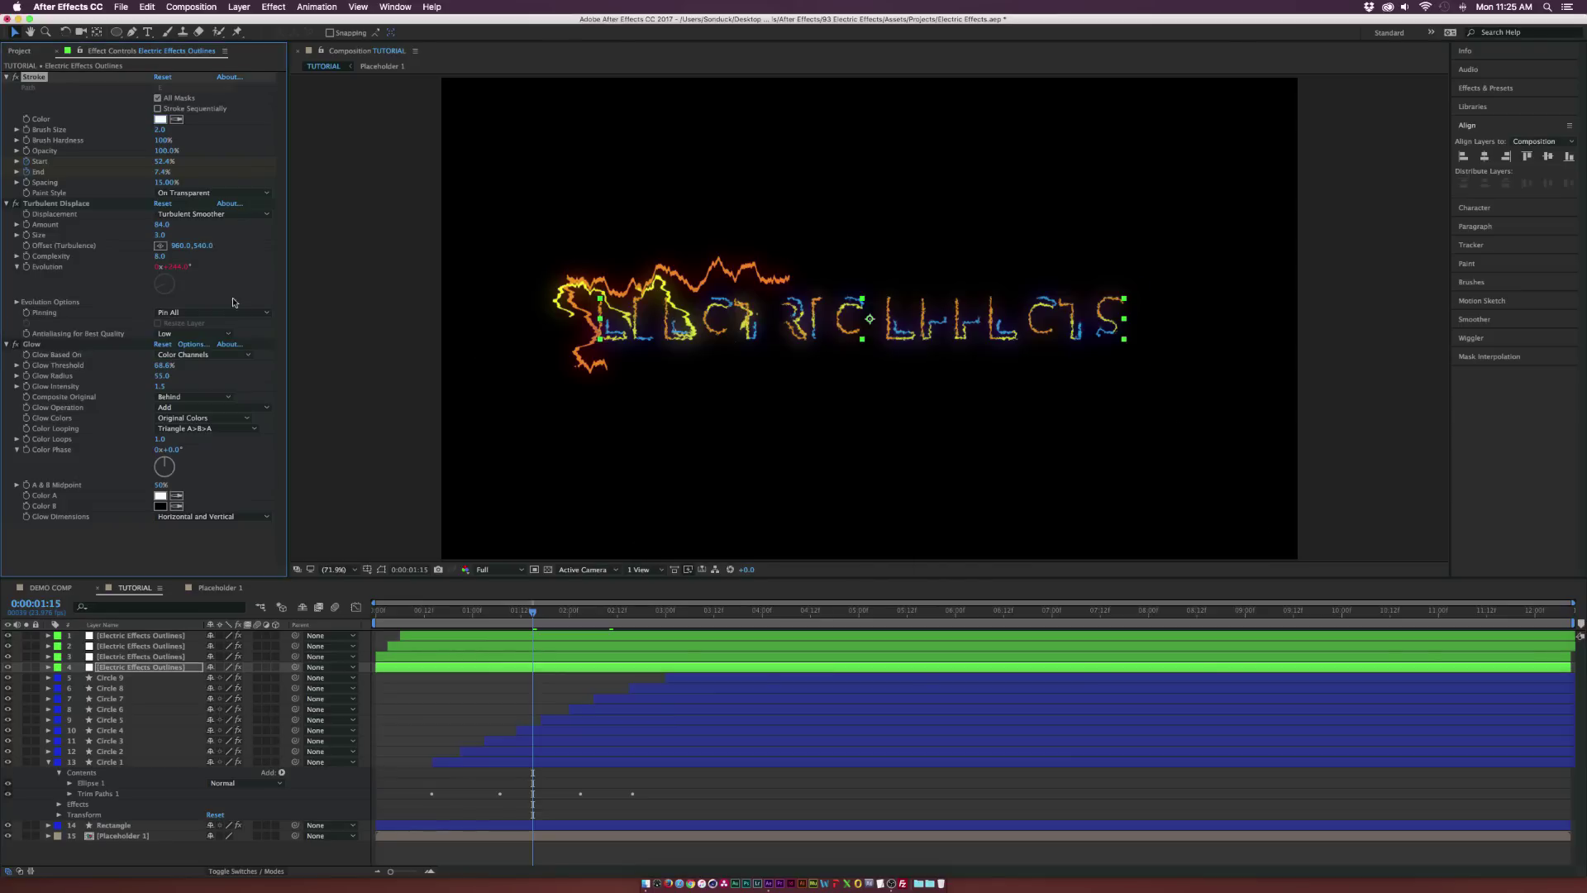
- Delete the Turbulent Displace and Glow effects from the white outlines layer and collapse the expanded Circle 1 properties
click(56, 204)
super+click(33, 344)
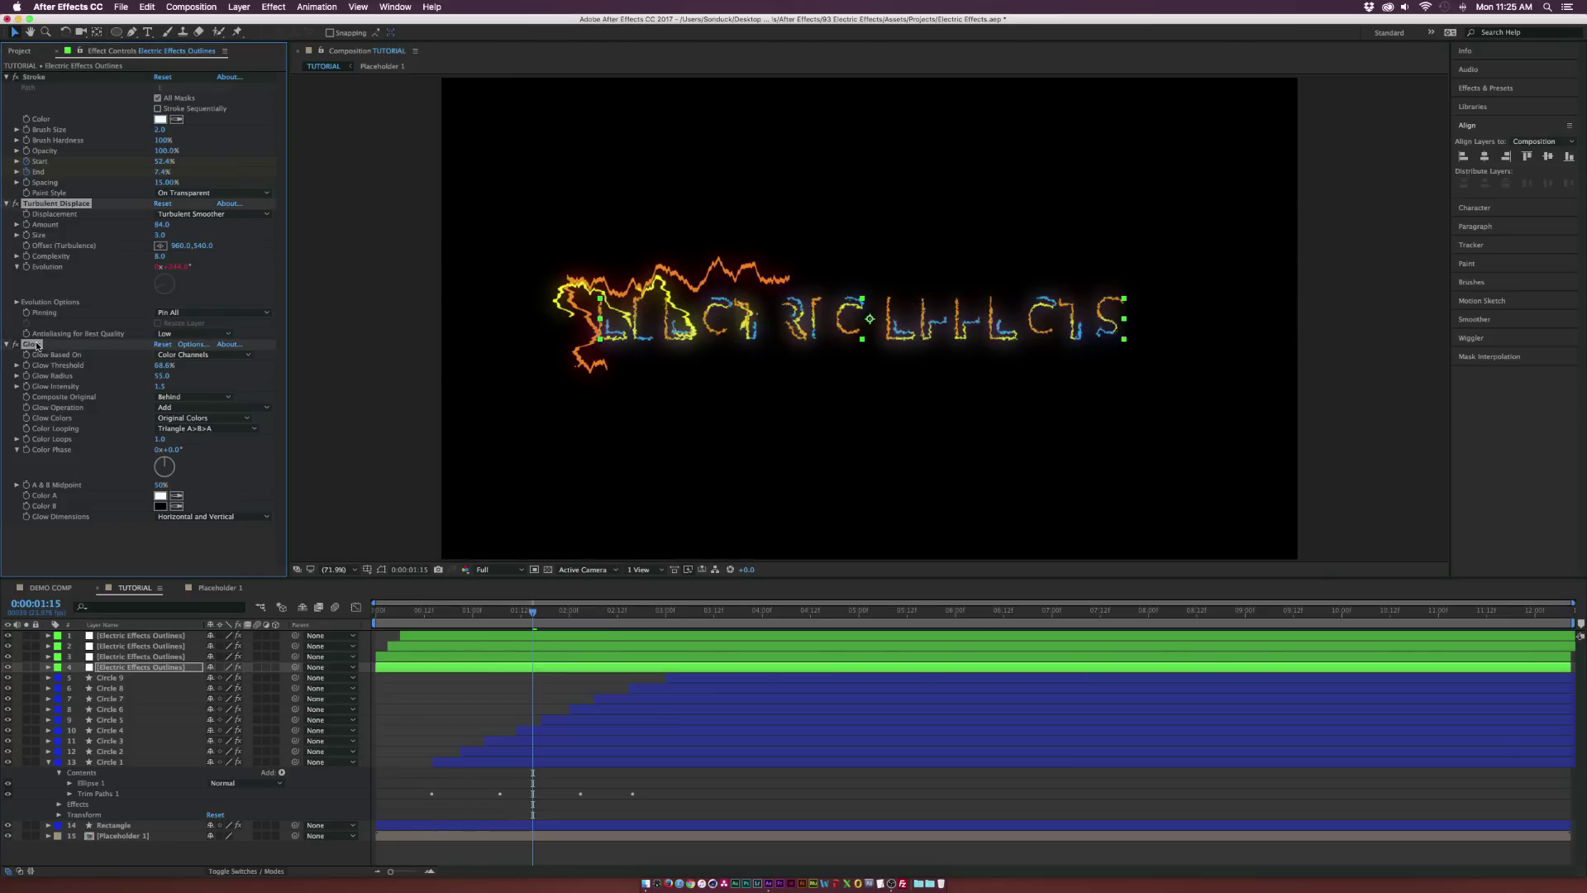
key(Delete)
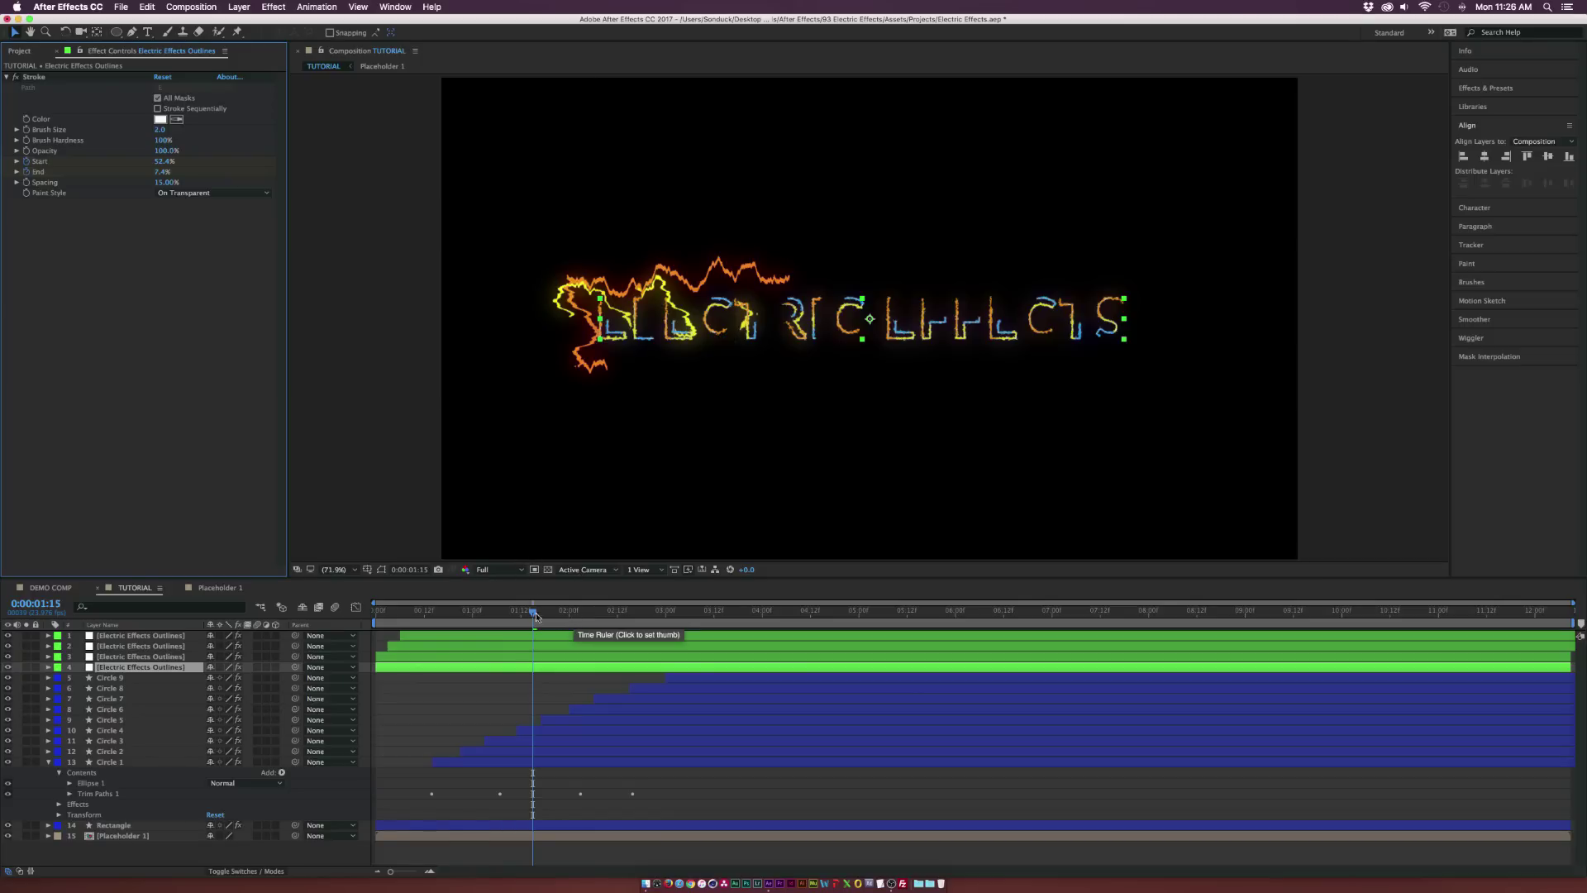
click(466, 725)
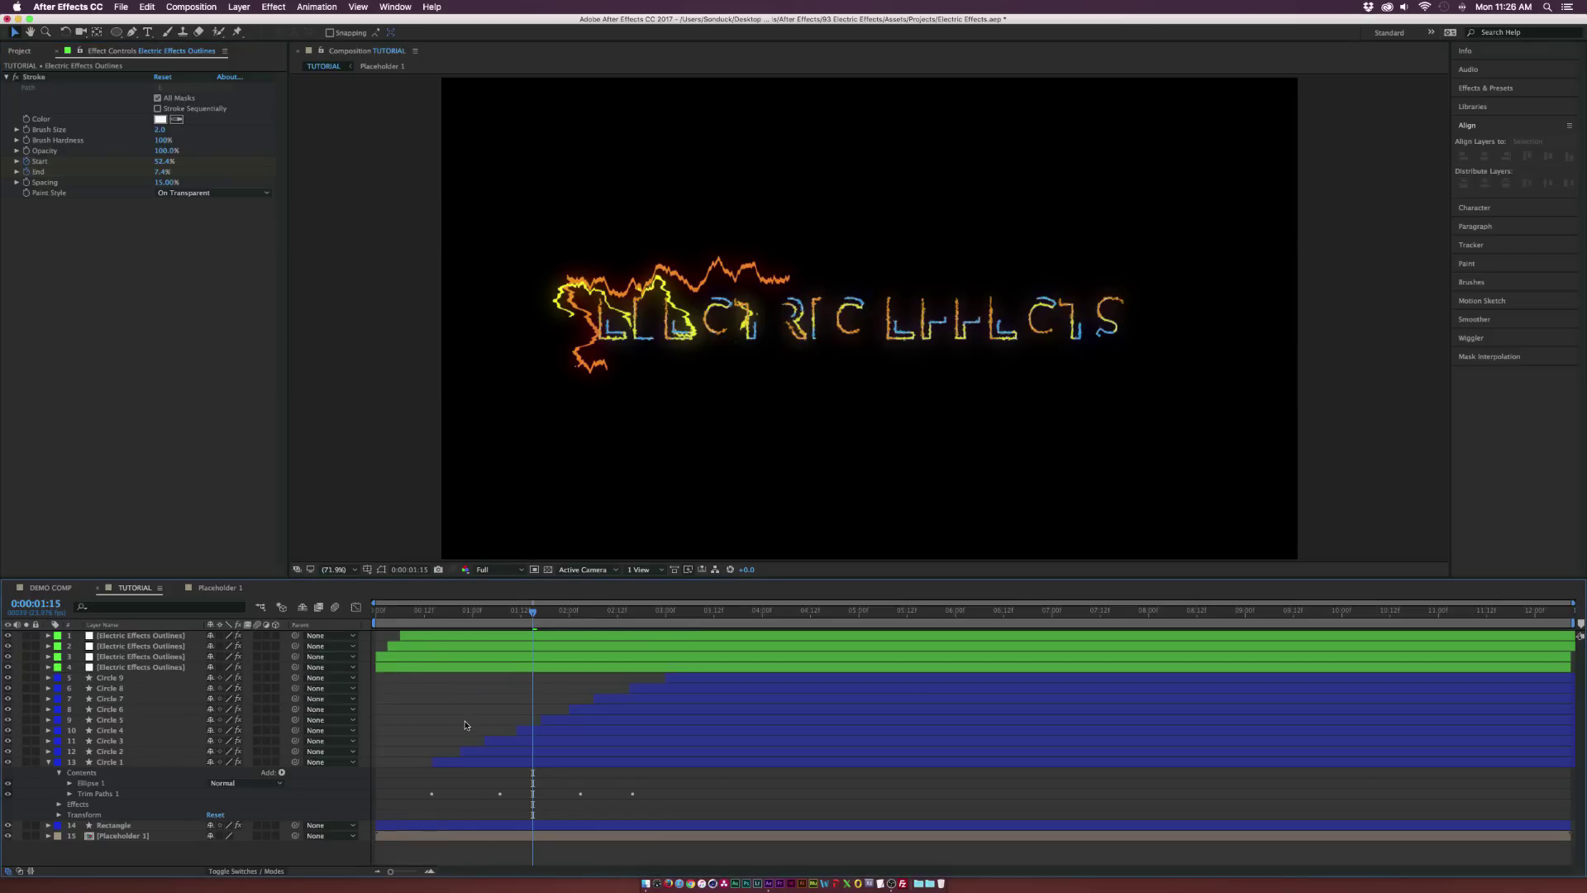
key(u)
key(u)
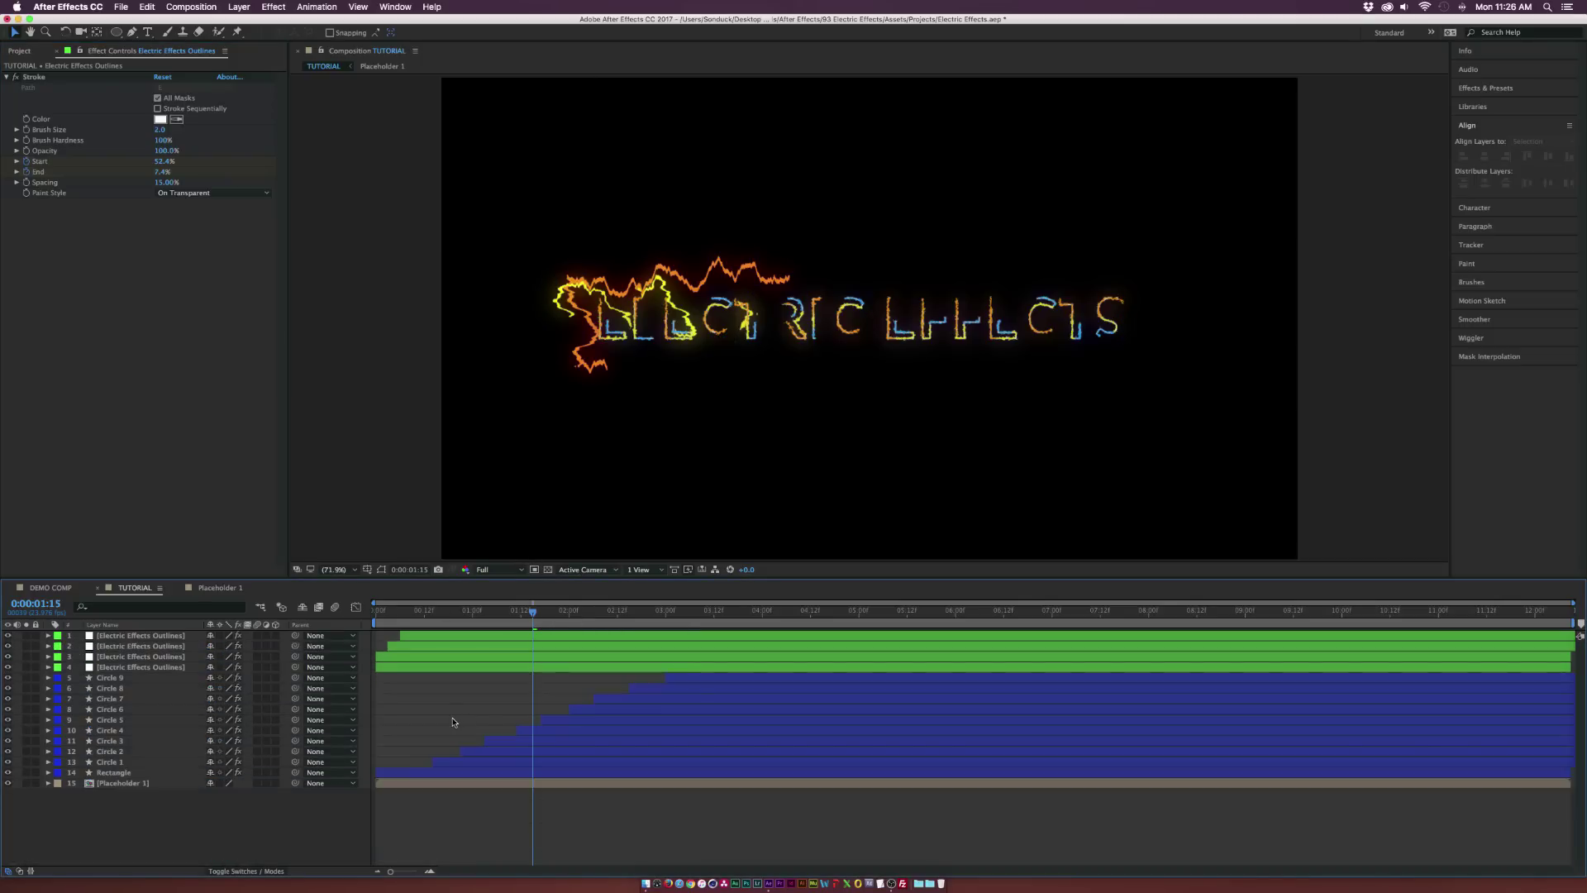
- Make the Electric Effects text layer visible in the Placeholder 1 composition and return to the TUTORIAL composition
click(174, 667)
click(121, 784)
click(120, 786)
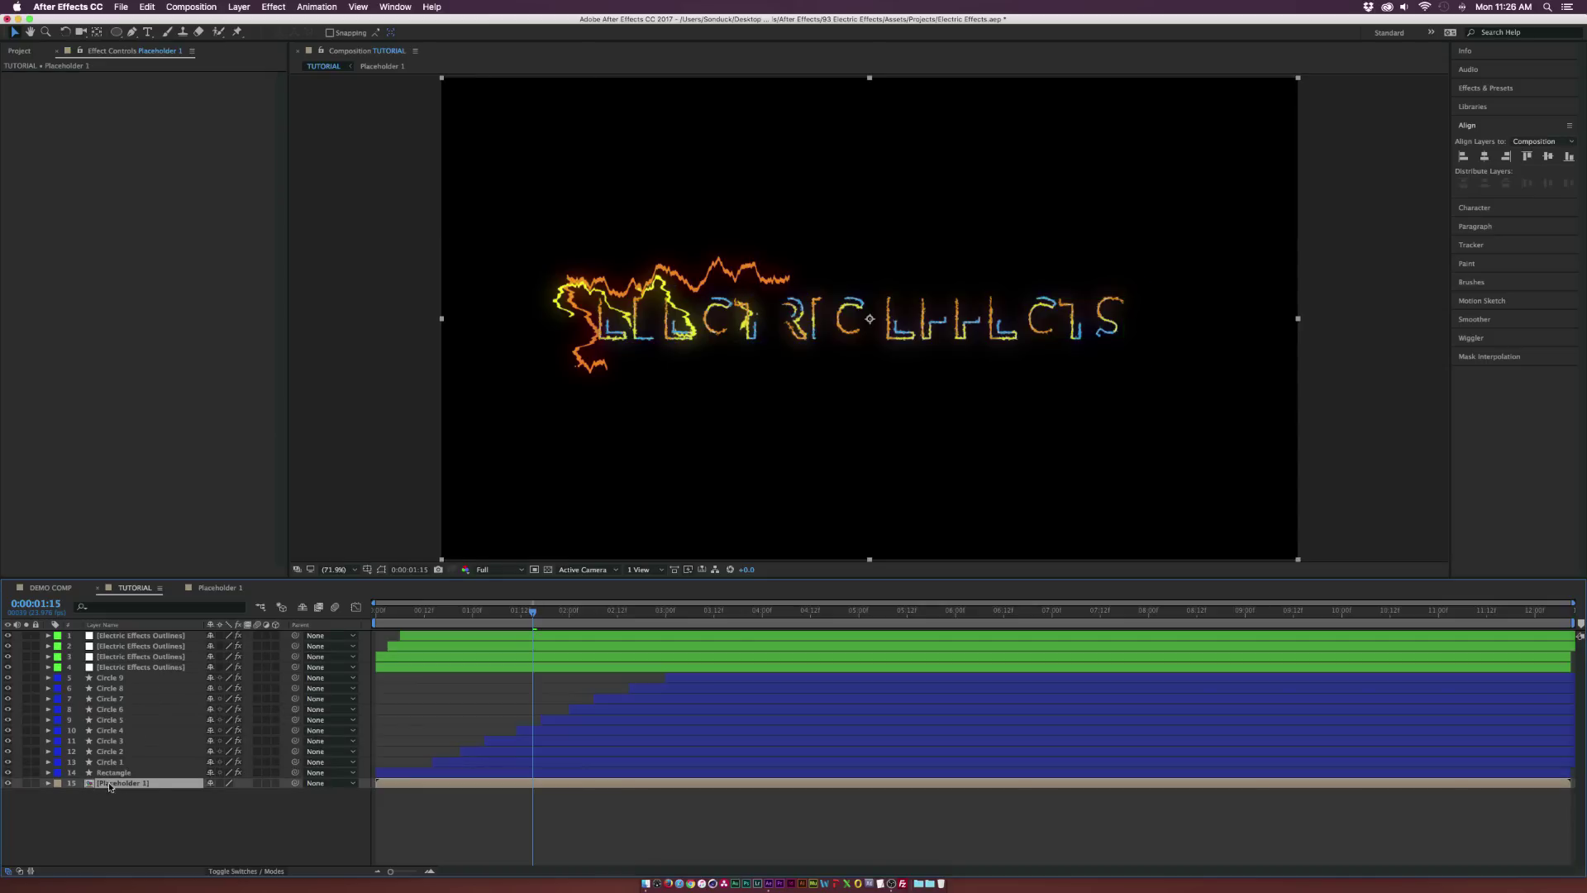
click(215, 589)
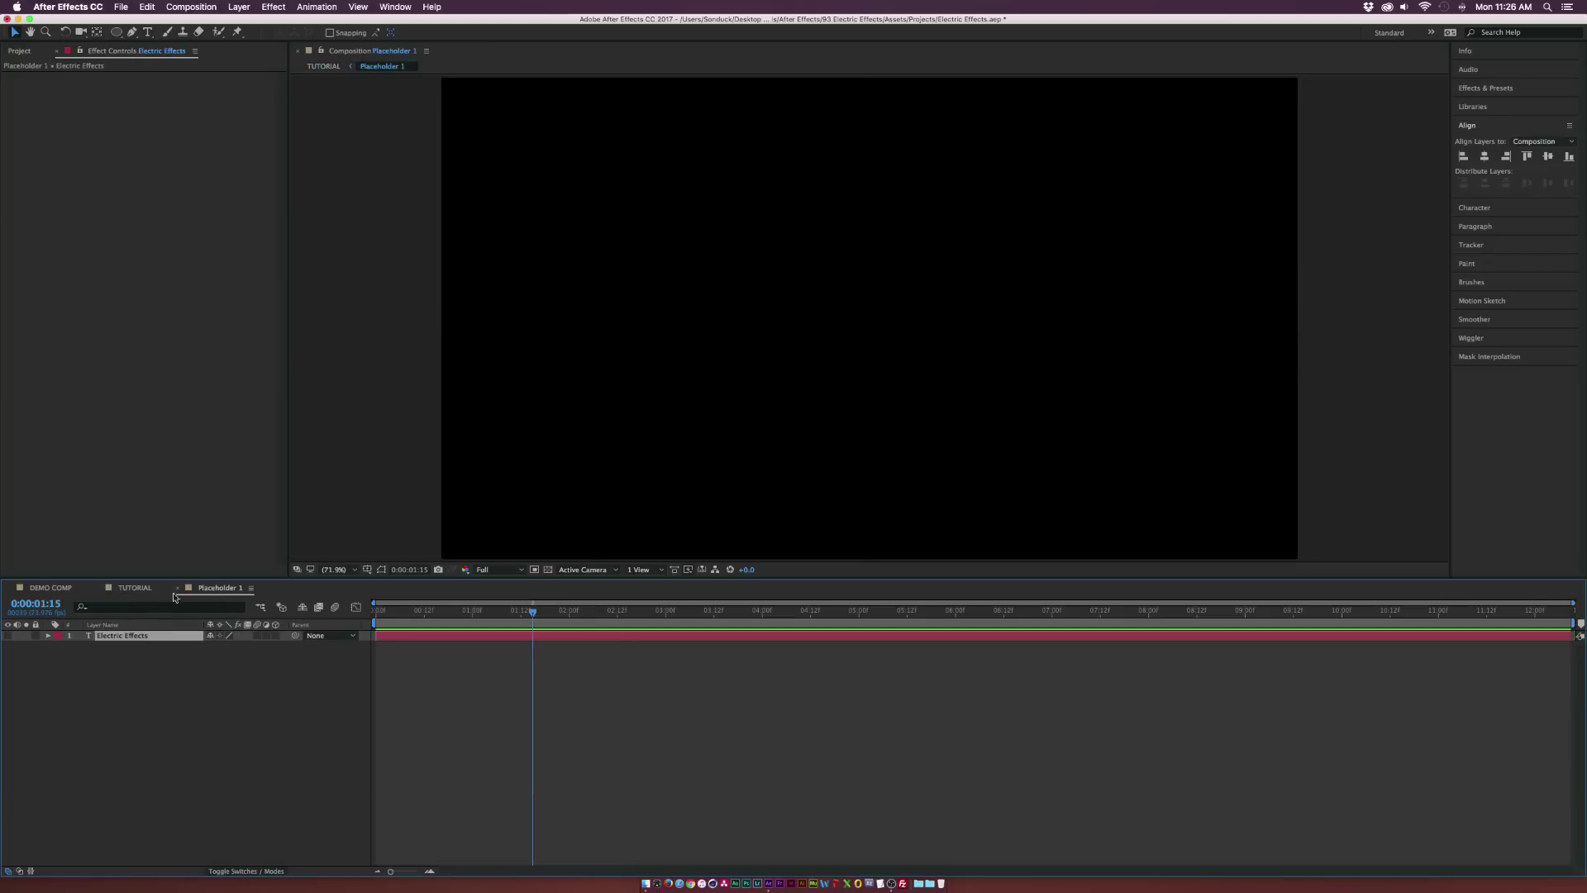
click(9, 636)
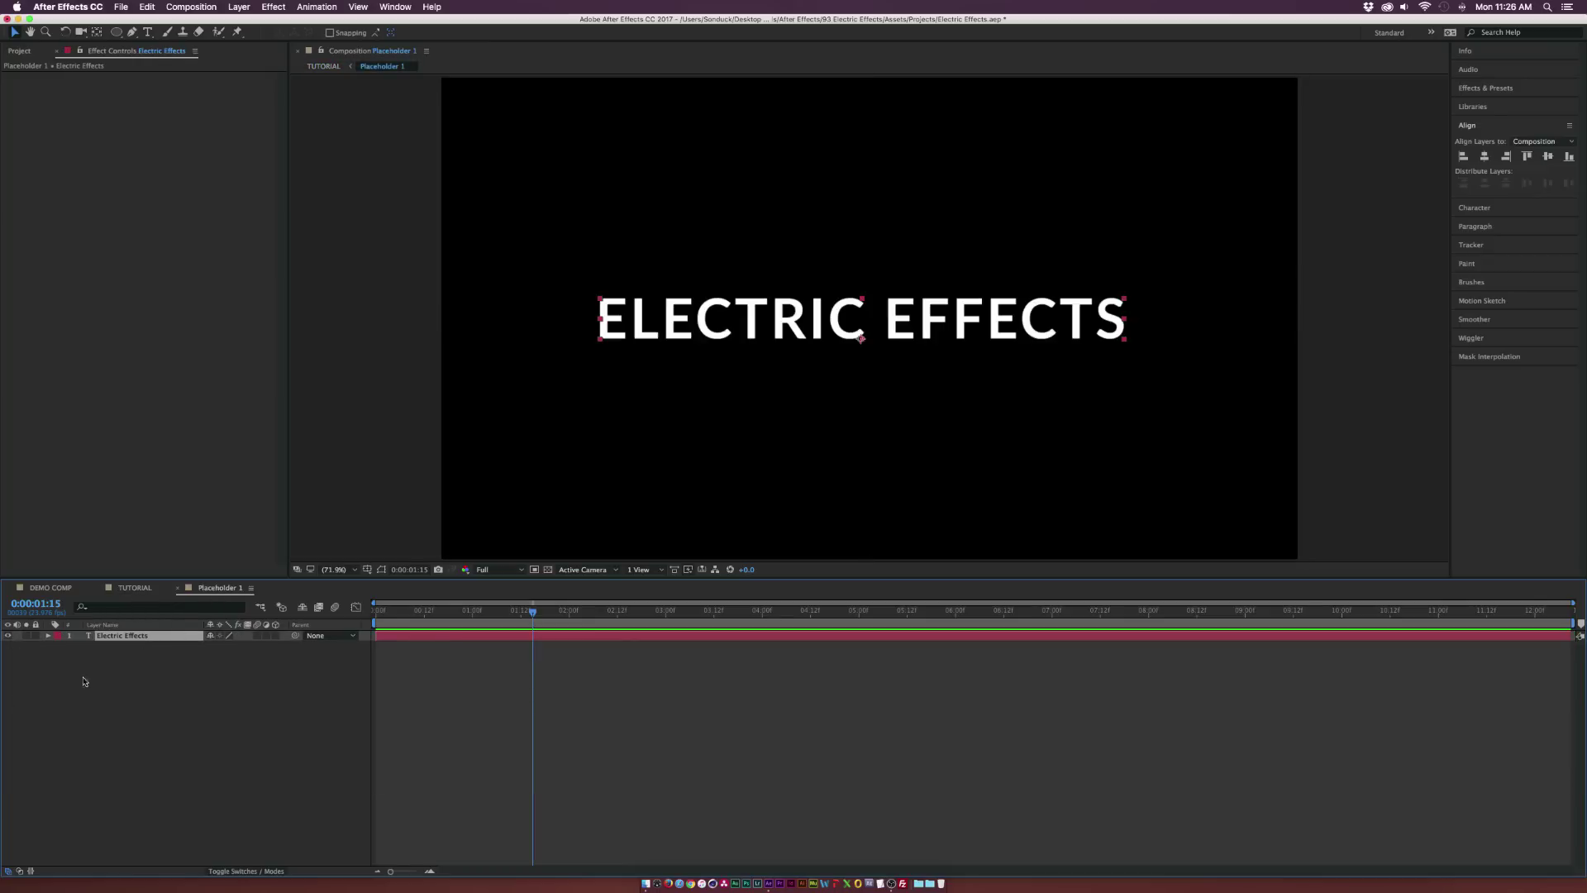
click(135, 588)
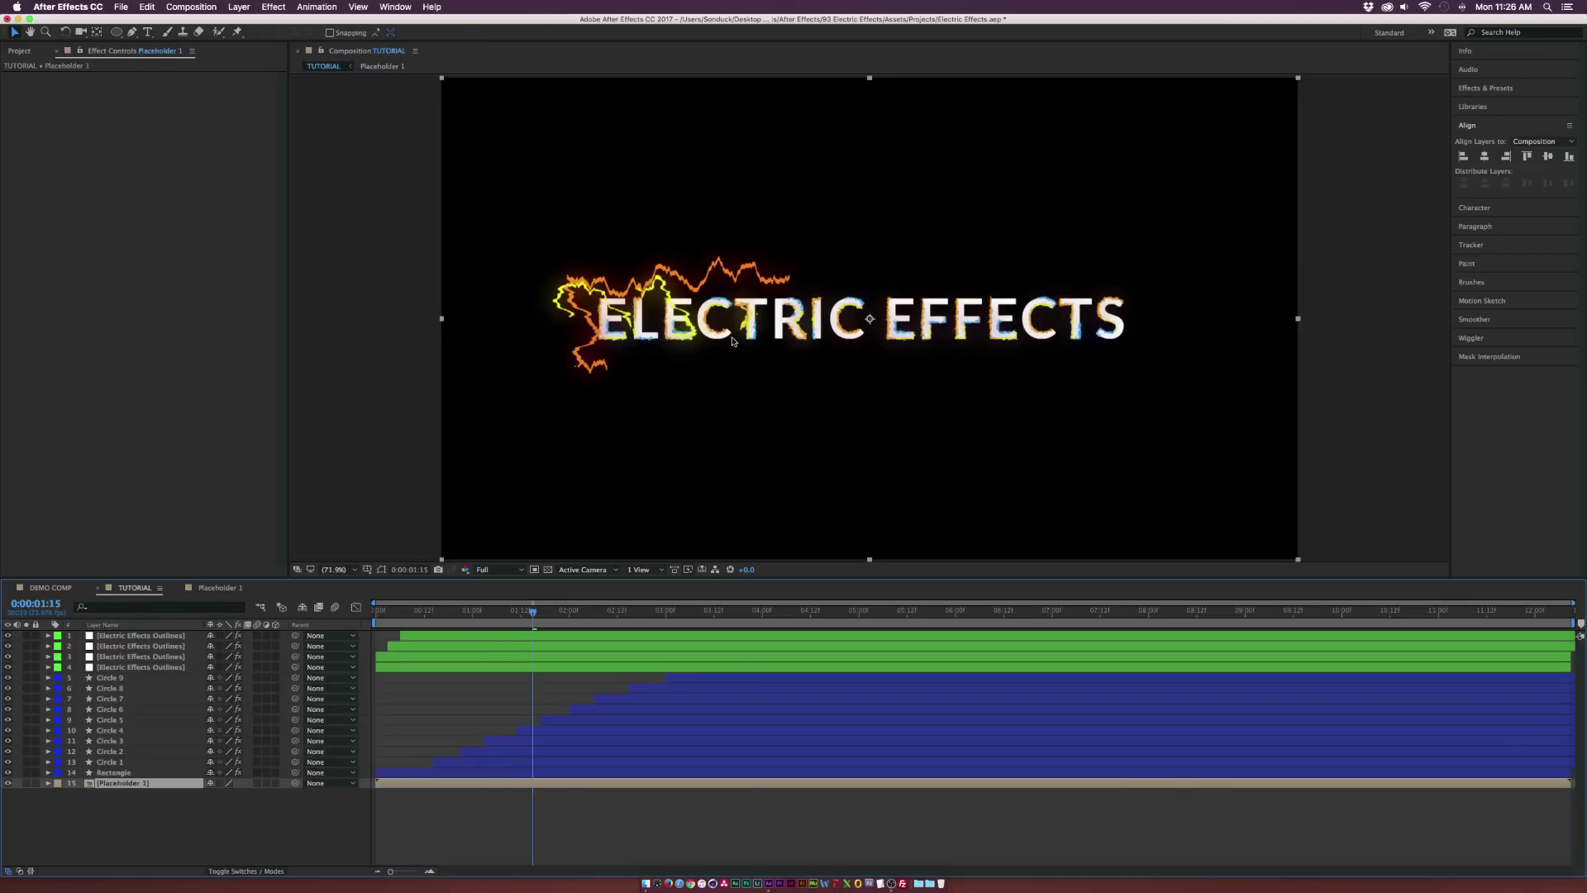
- Apply the CC Burn Film effect to the Placeholder 1 layer and try out its Burn value
click(282, 8)
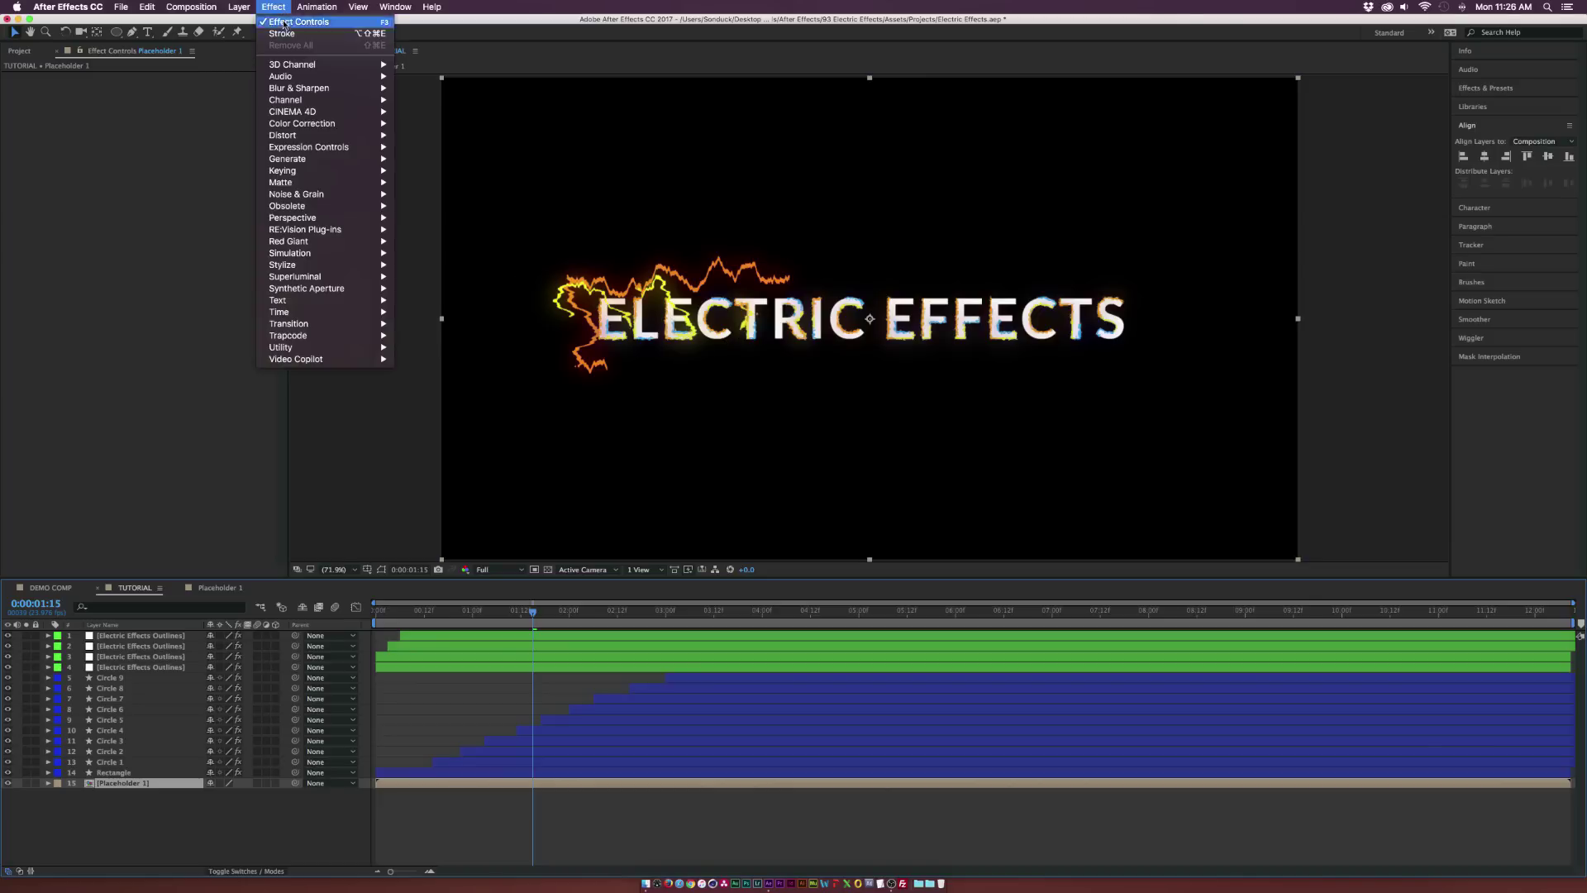
mouse_move(317, 266)
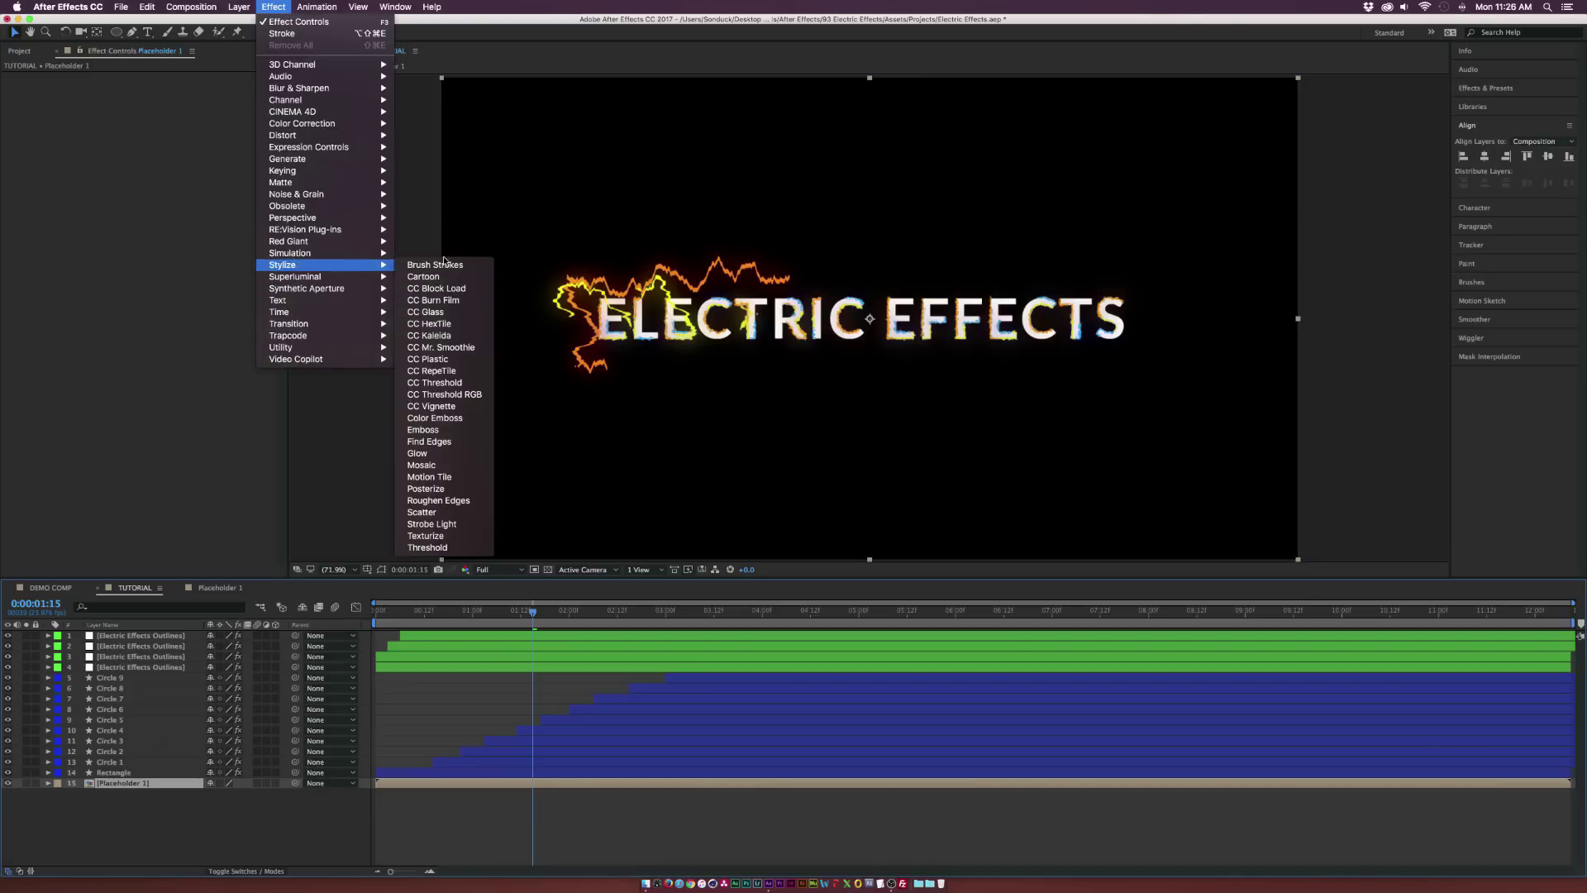
click(455, 302)
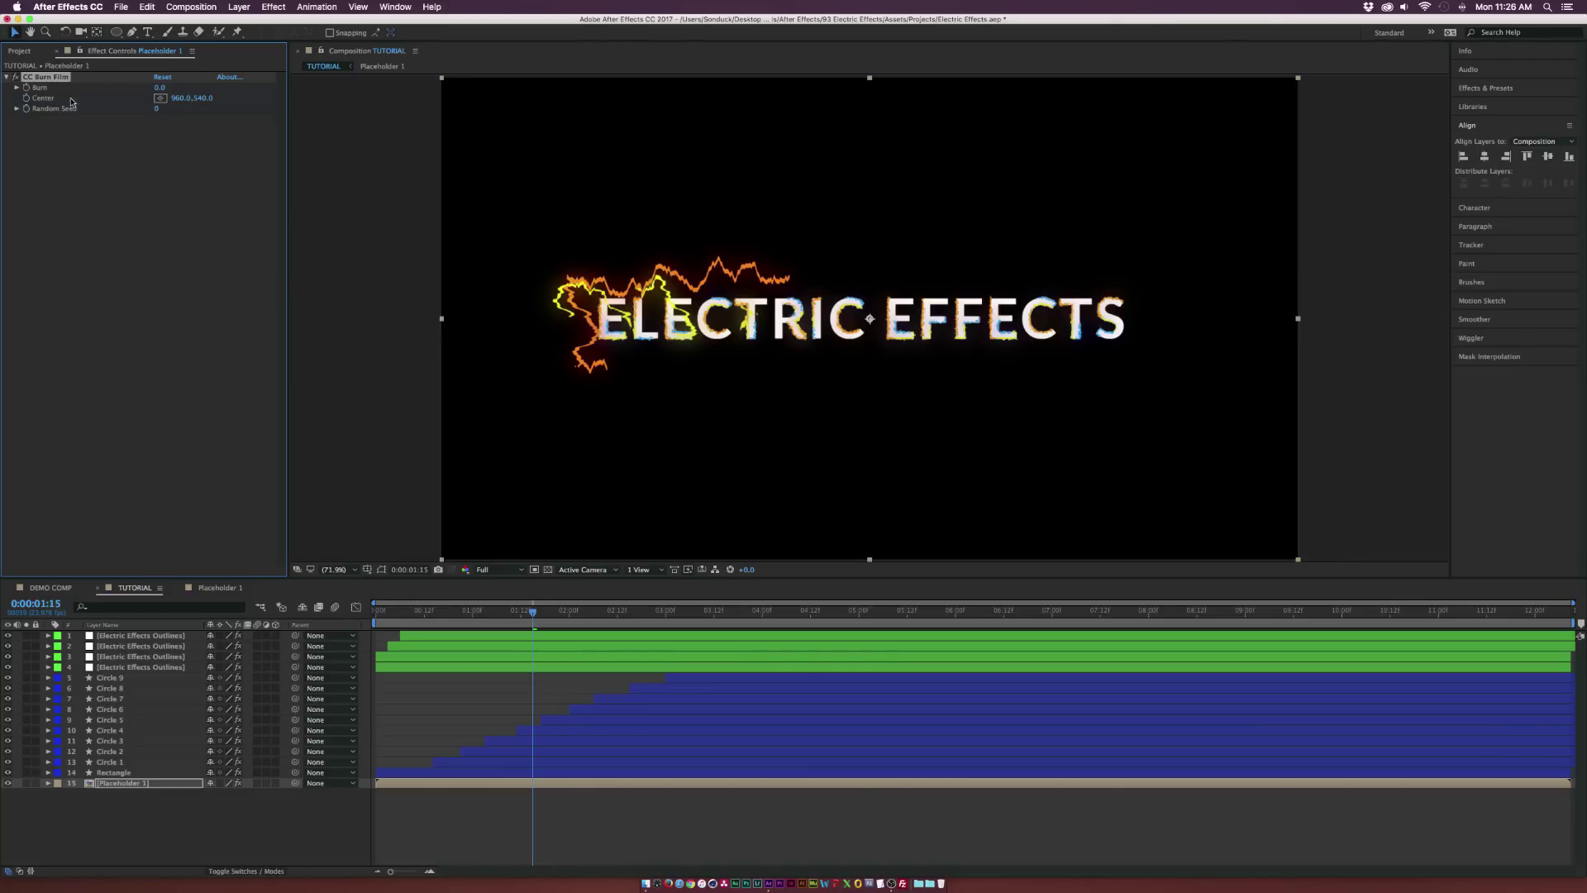
mouse_move(159, 88)
mouse_down()
mouse_move(212, 98)
mouse_move(162, 98)
mouse_up()
- Keyframe CC Burn Film's Burn from 100 at 0:00:01:15 to 0 at 0:00:03:00 and check the frame at 0:00:02:09
click(27, 88)
key(u)
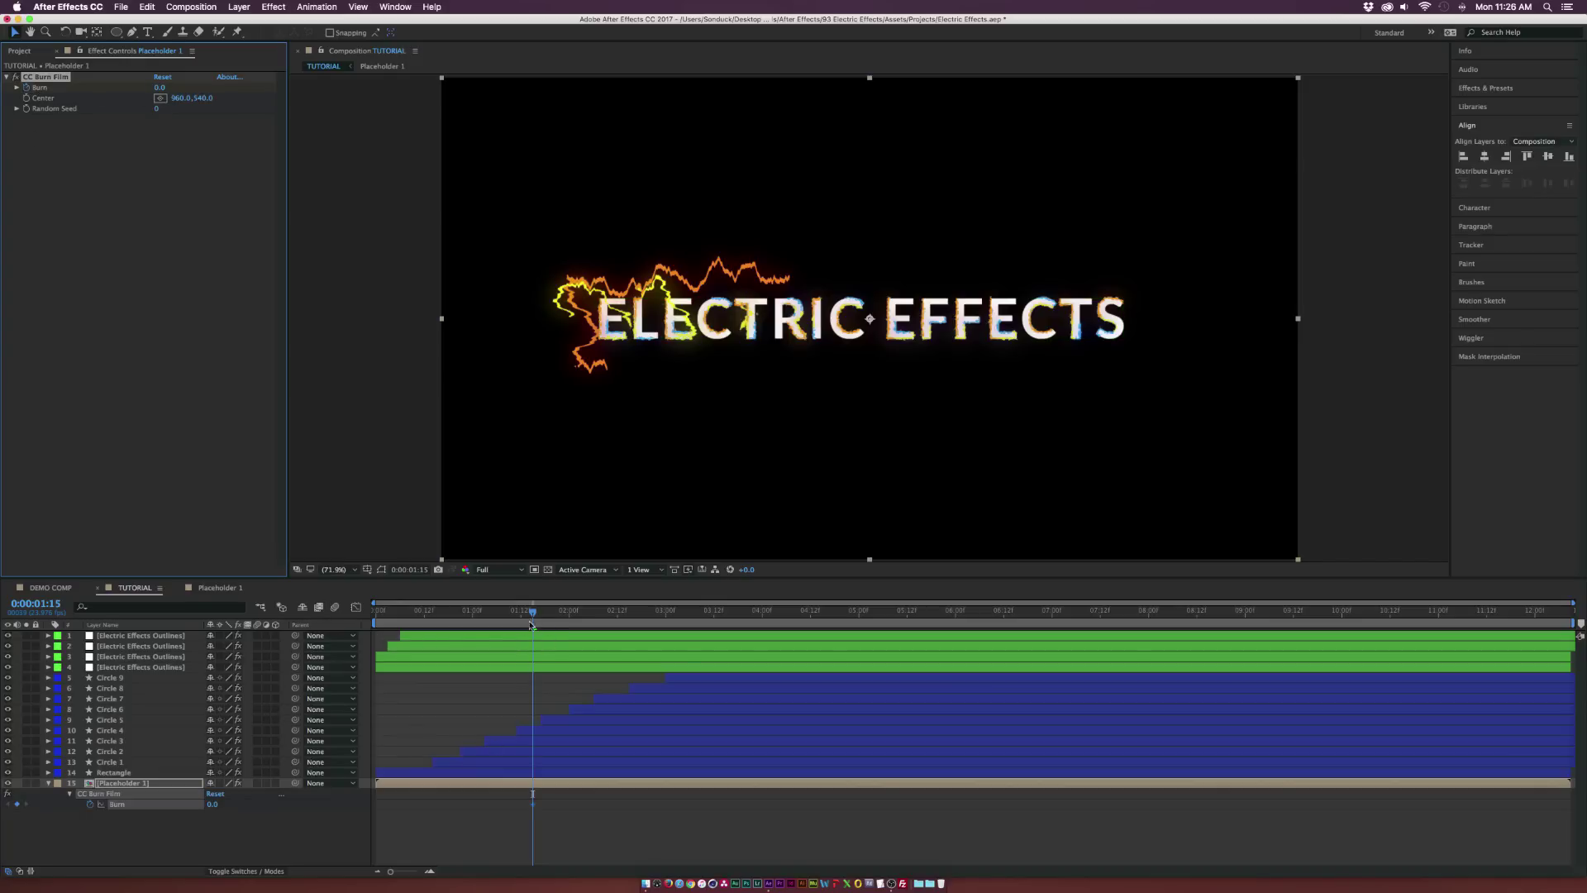
drag(161, 87, 332, 100)
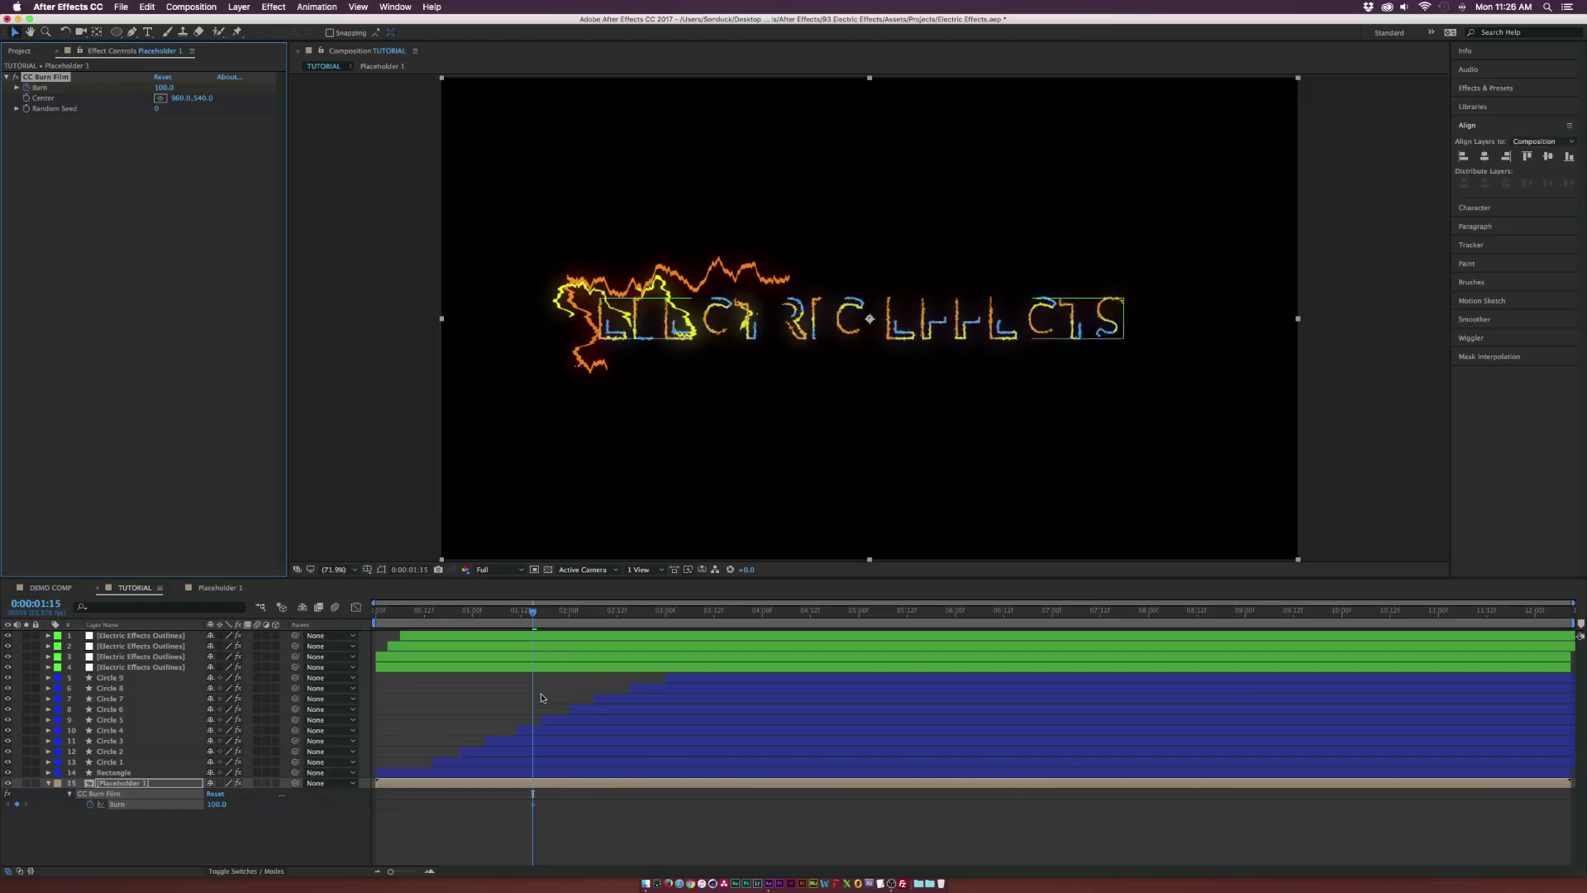
drag(550, 613, 667, 614)
drag(165, 88, 82, 91)
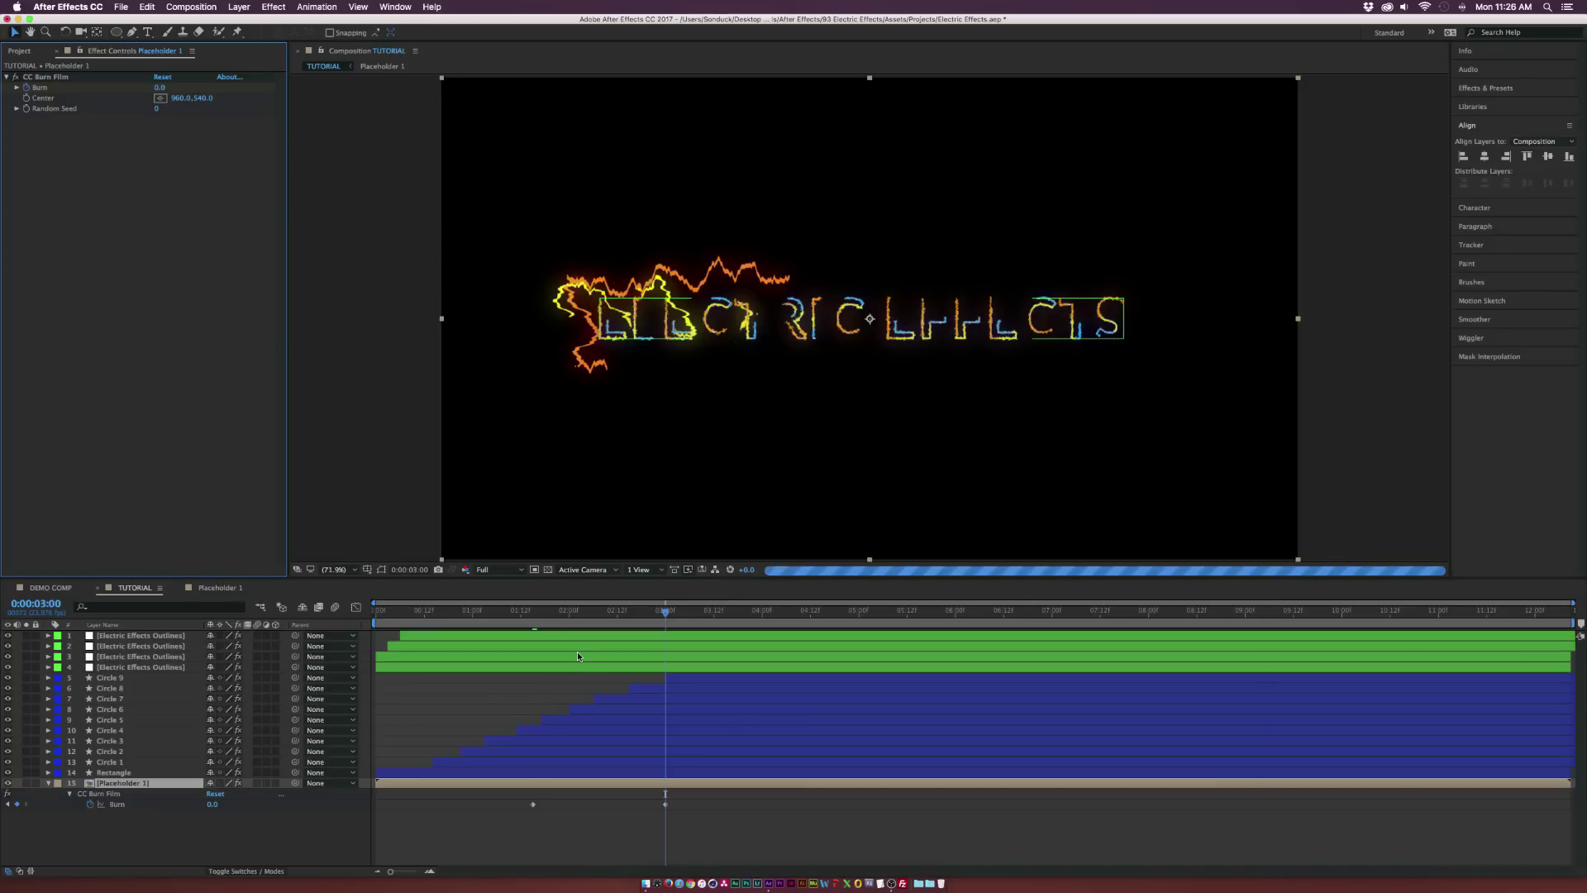
click(606, 612)
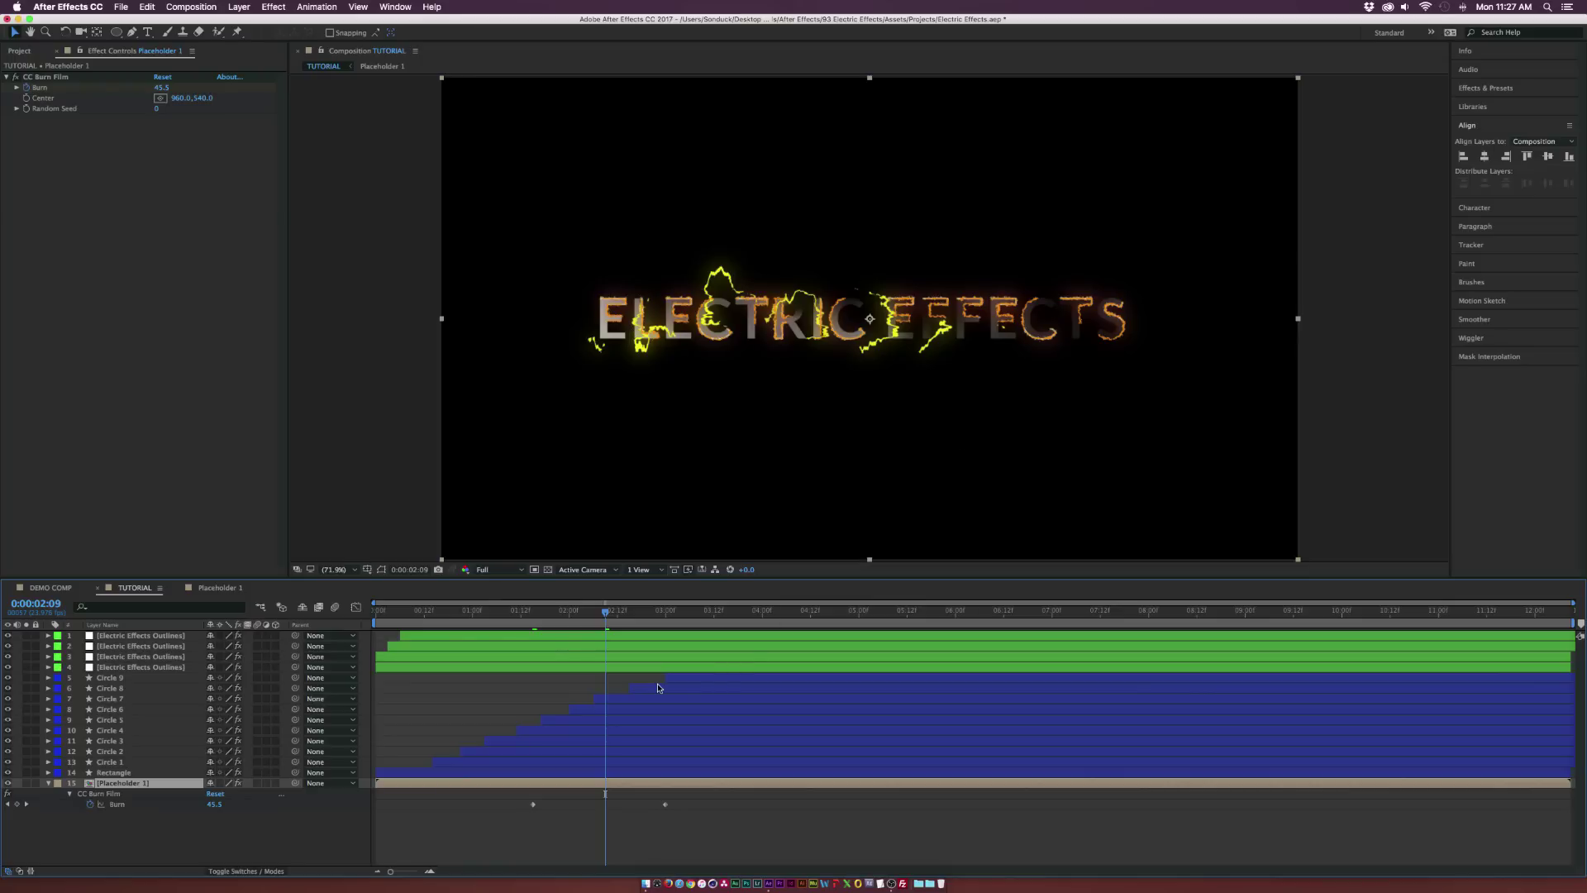
- Duplicate the Placeholder 1 layer, remove CC Burn Film from the lower copy and trim its start to just before 0:00:02:09
click(48, 783)
click(109, 785)
key(super+d)
click(46, 77)
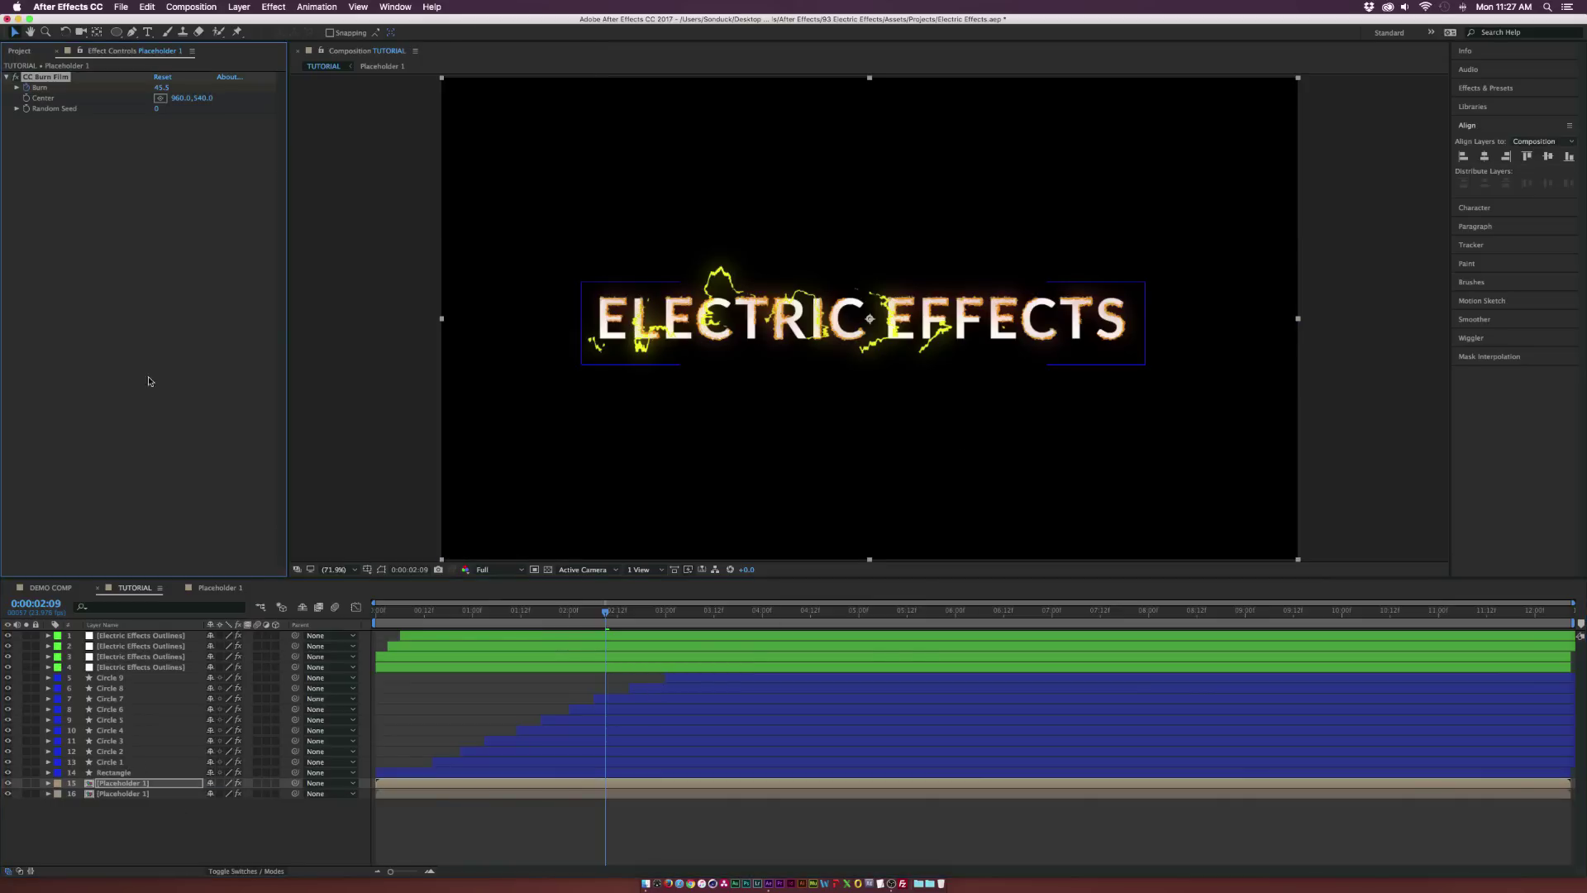
key(Delete)
click(134, 793)
drag(377, 793, 575, 796)
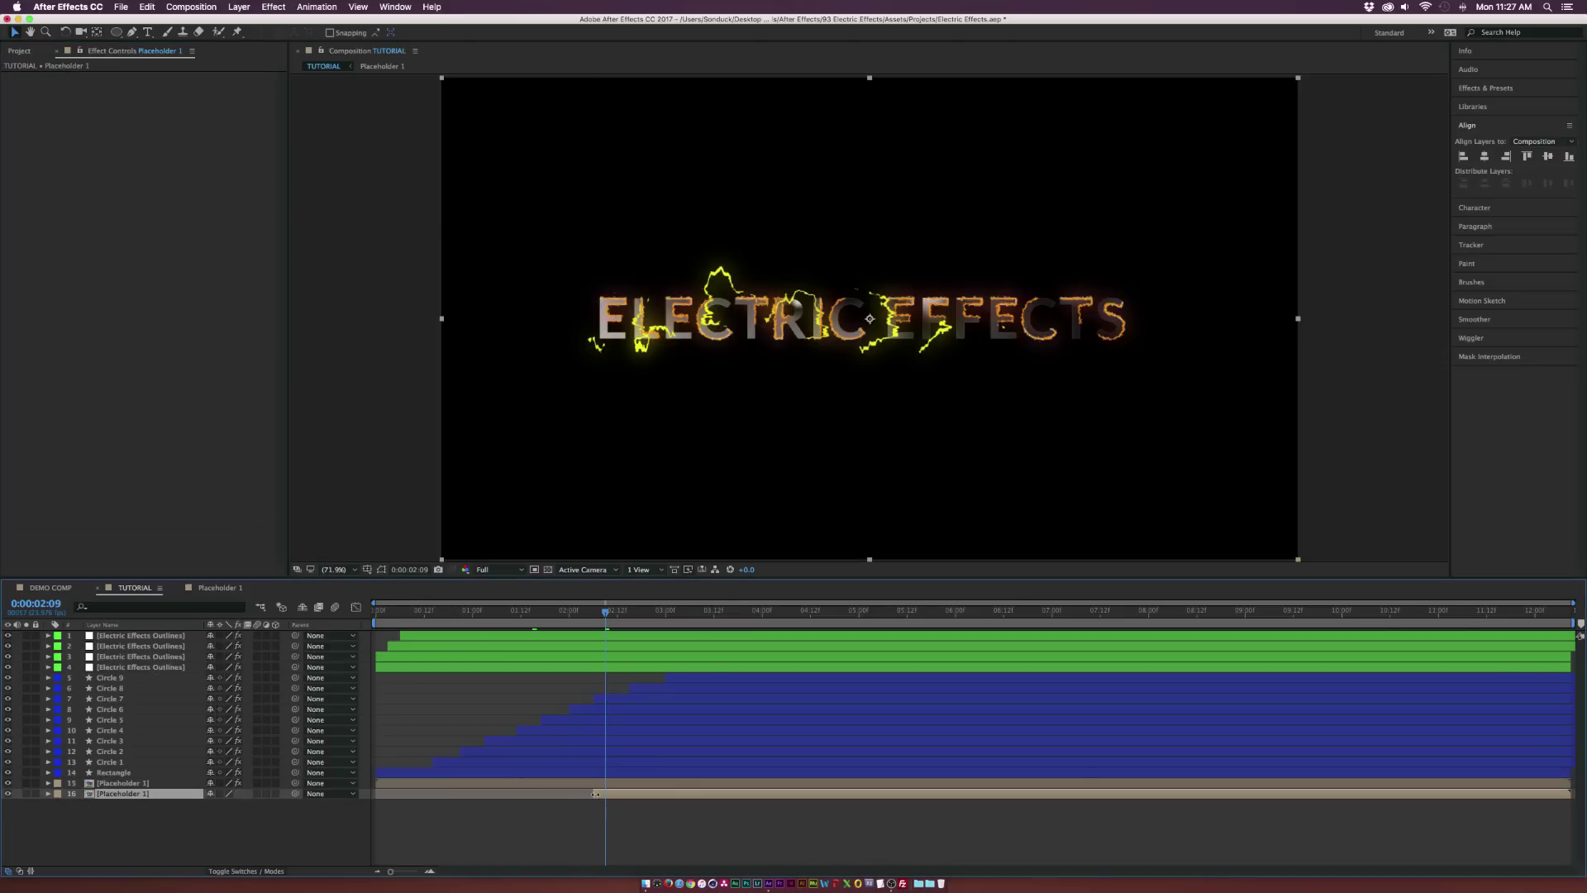
click(611, 772)
- Copy the Turbulent Displace and Glow effects from the blue outlines layer onto the lower Placeholder 1 layer
click(142, 657)
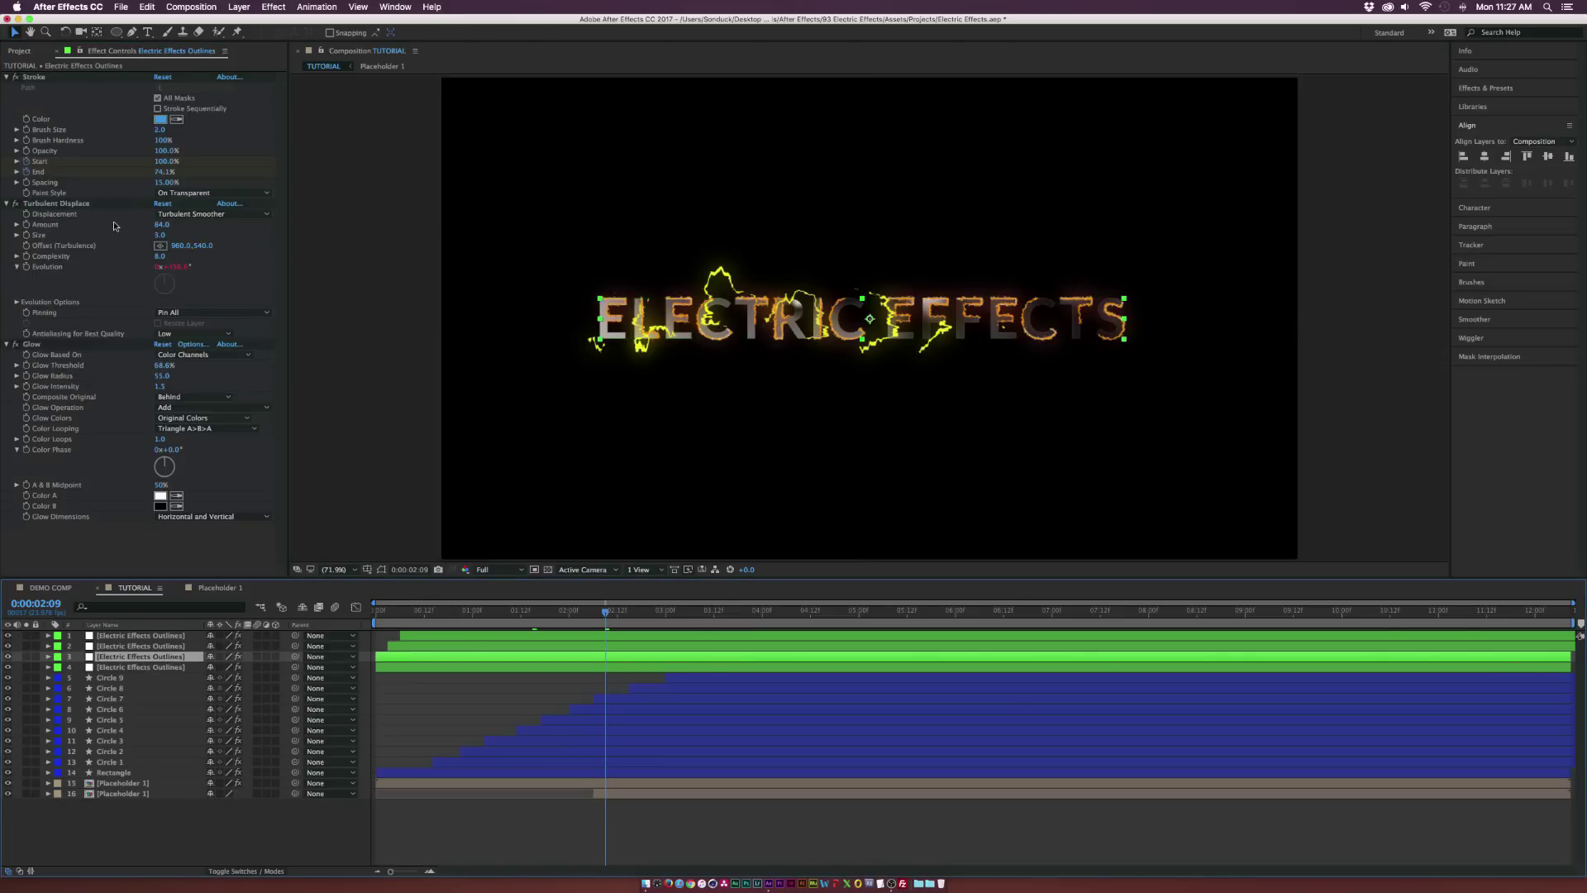
click(43, 203)
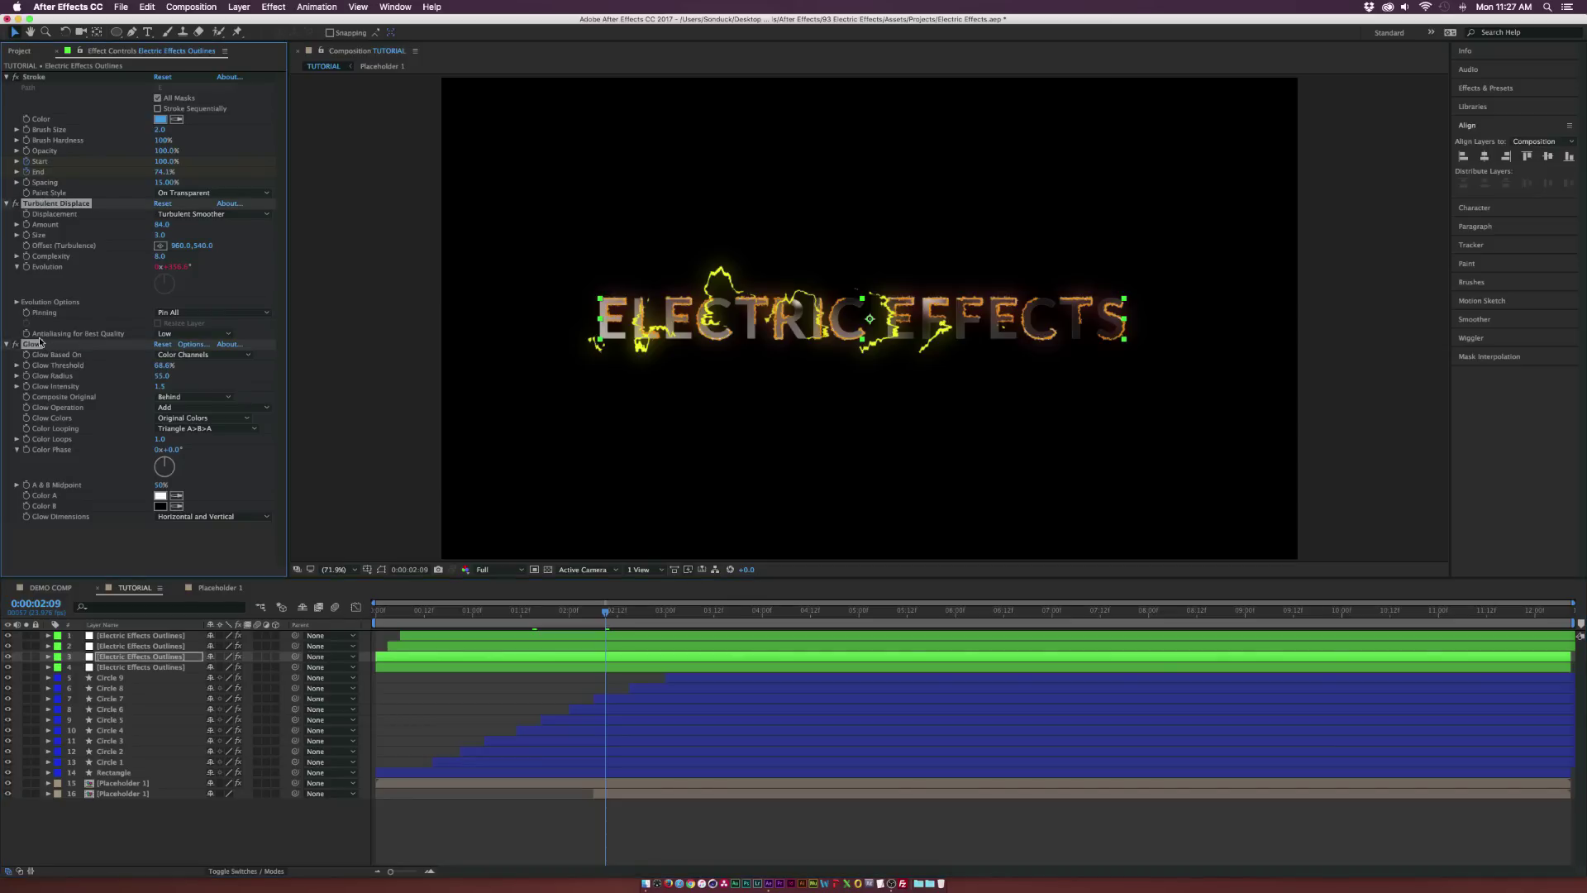
click(124, 794)
key(ctrl+v)
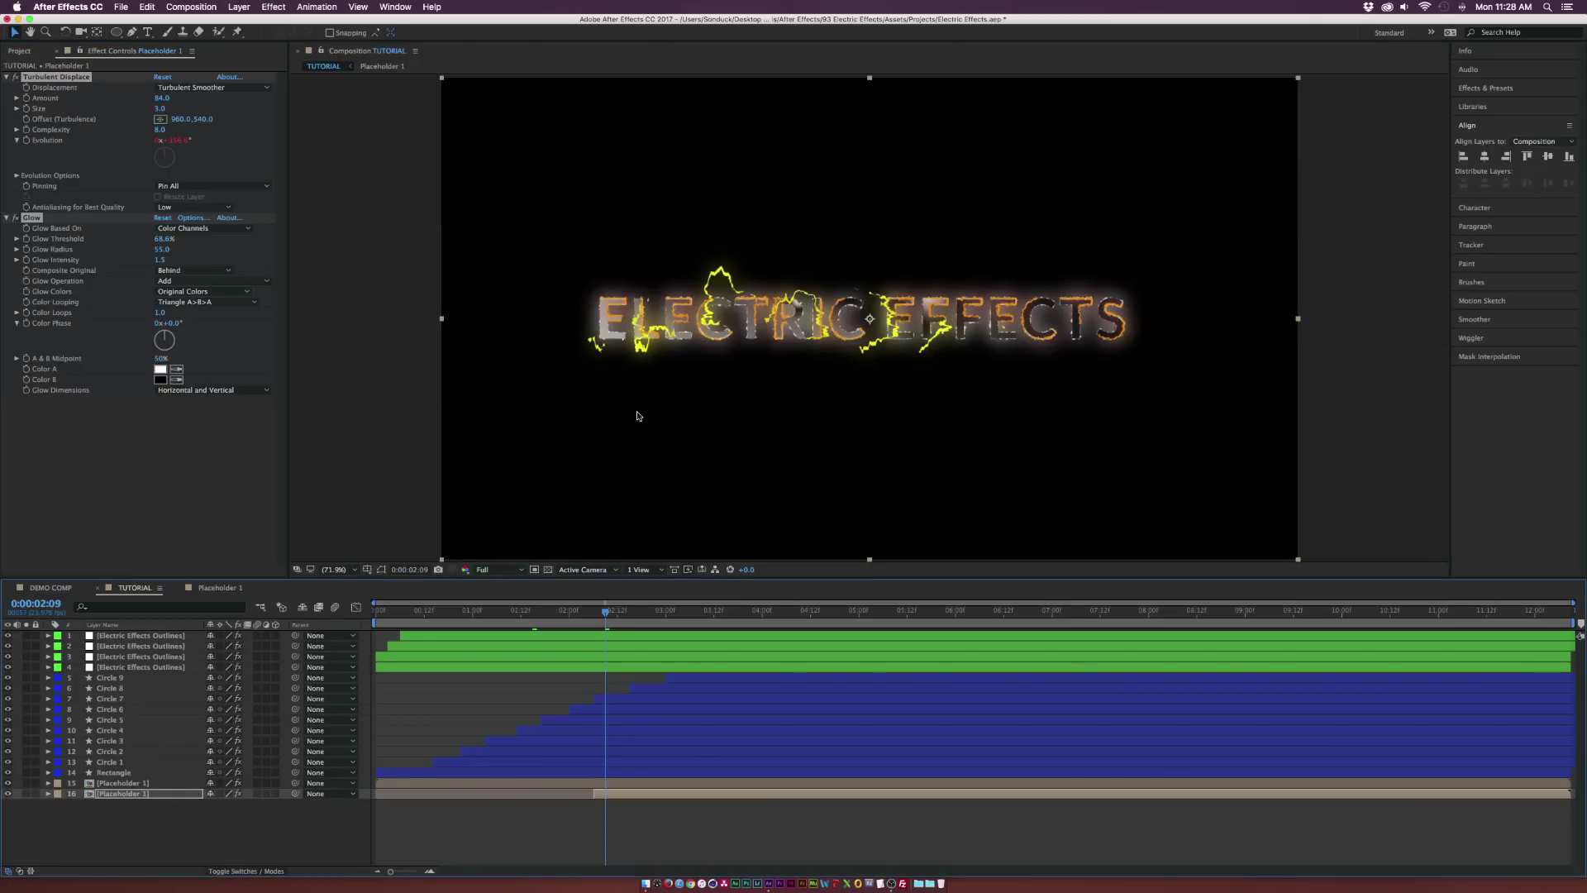
- Set the Glow Radius of the lower Placeholder 1 layer to 30
click(166, 452)
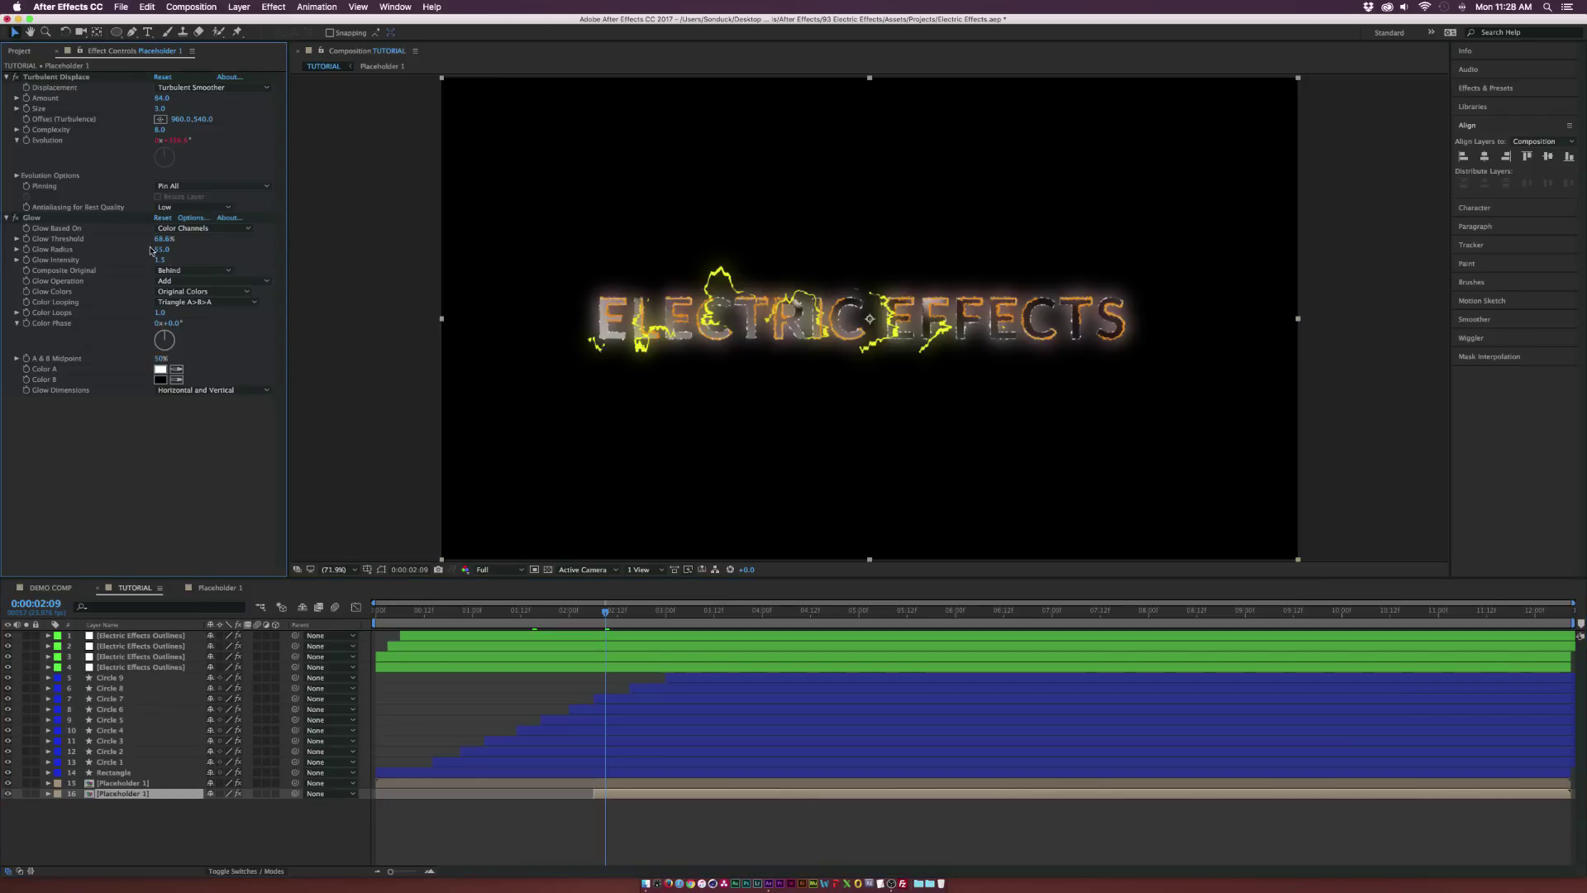
click(162, 249)
text(30)
click(142, 416)
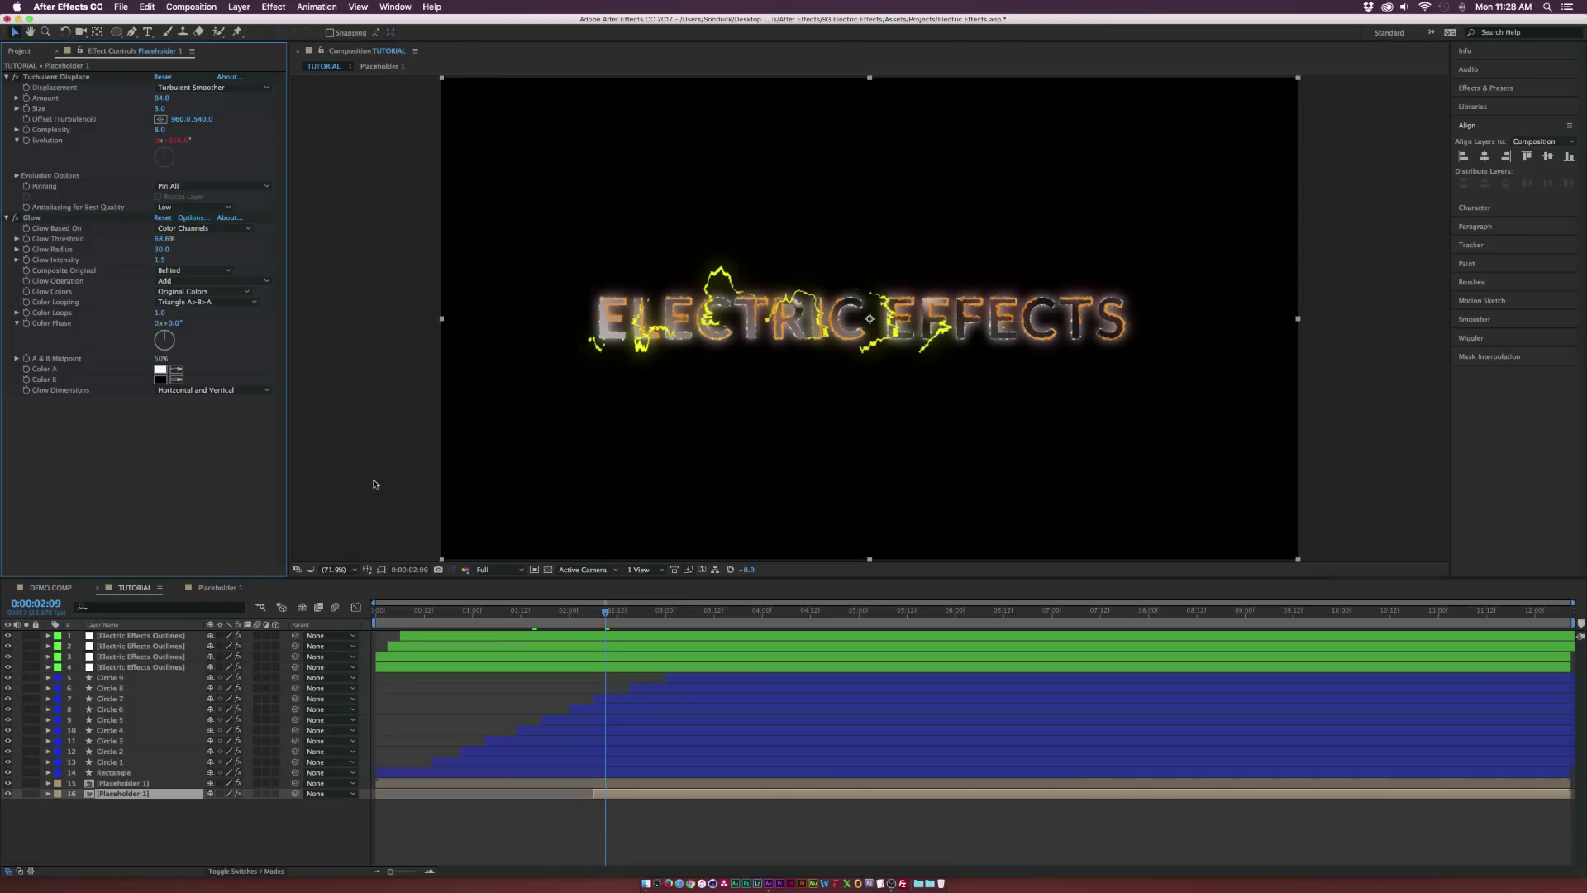
- Apply a Fill effect to the lower Placeholder 1 layer and set its colour to orange FFAA00
click(275, 6)
mouse_move(347, 159)
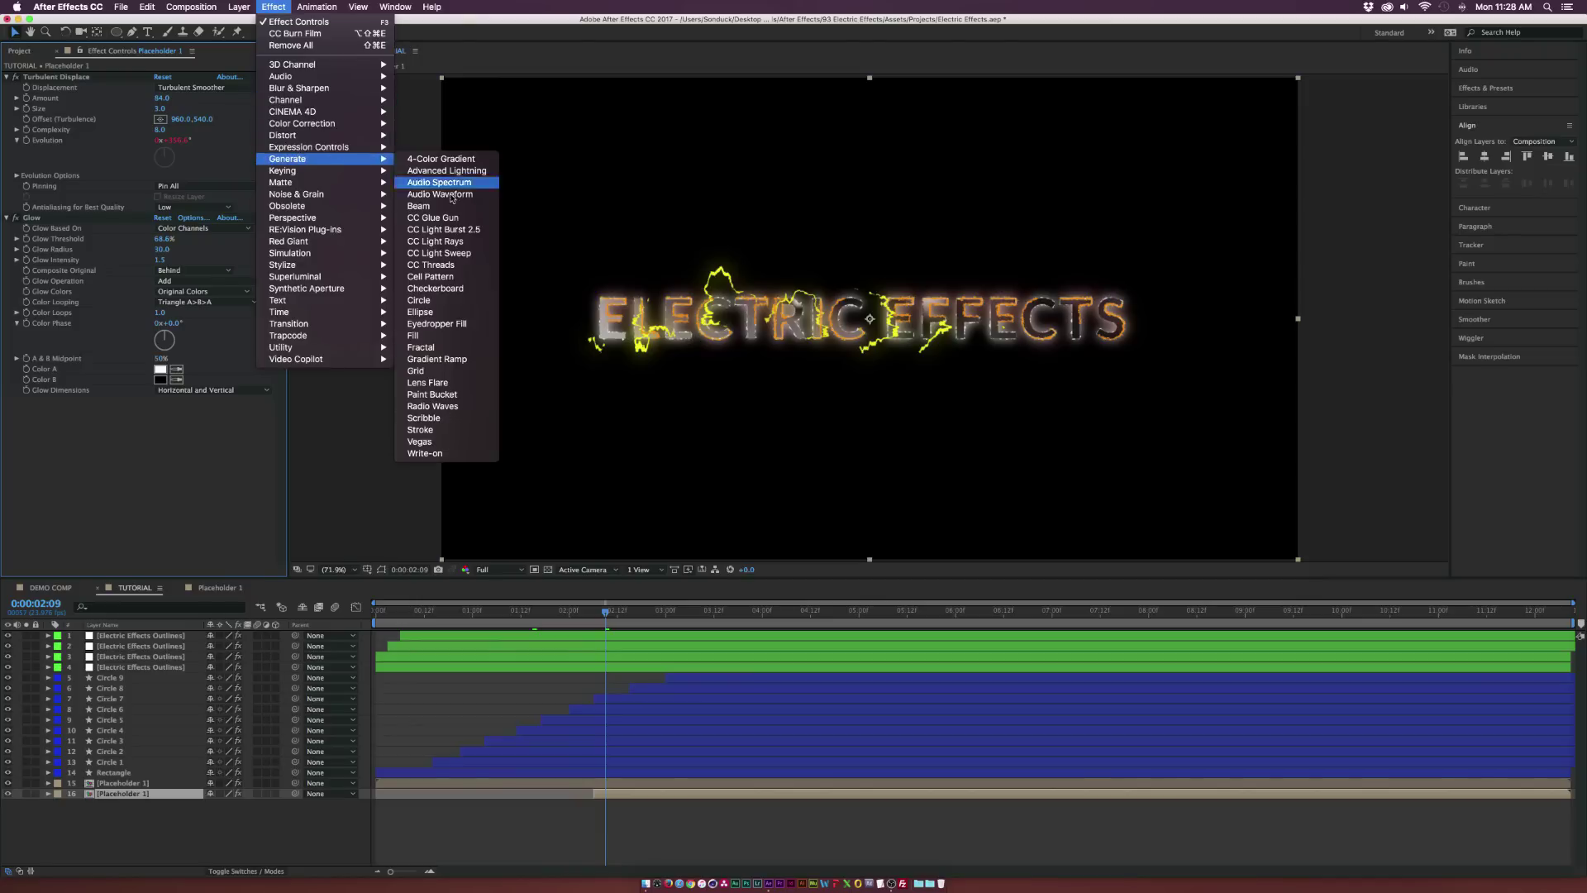
click(419, 336)
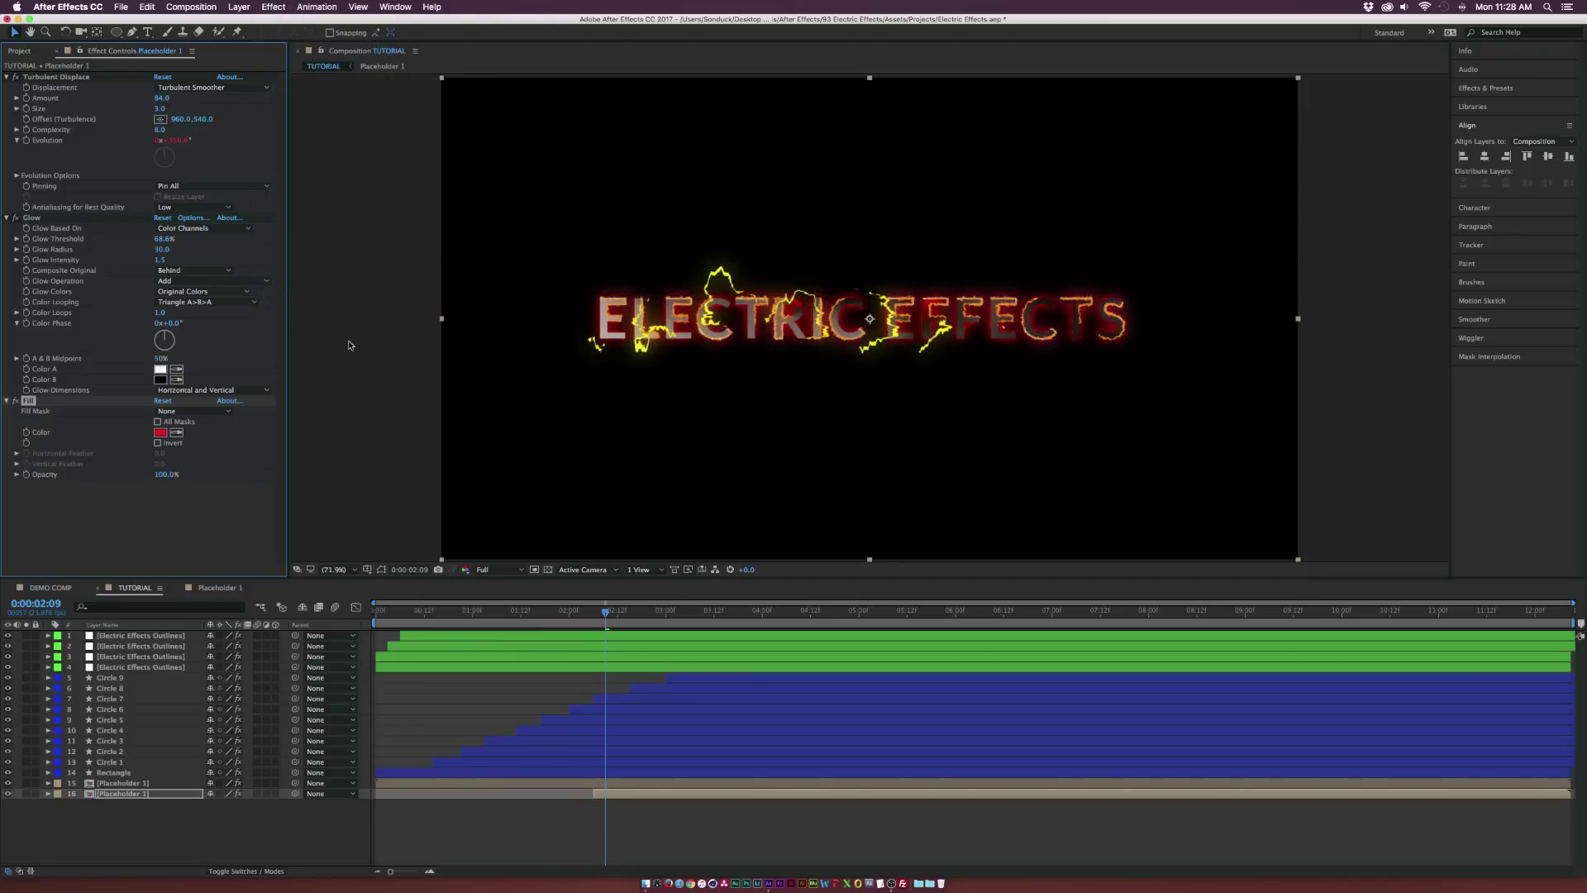
click(162, 433)
click(813, 515)
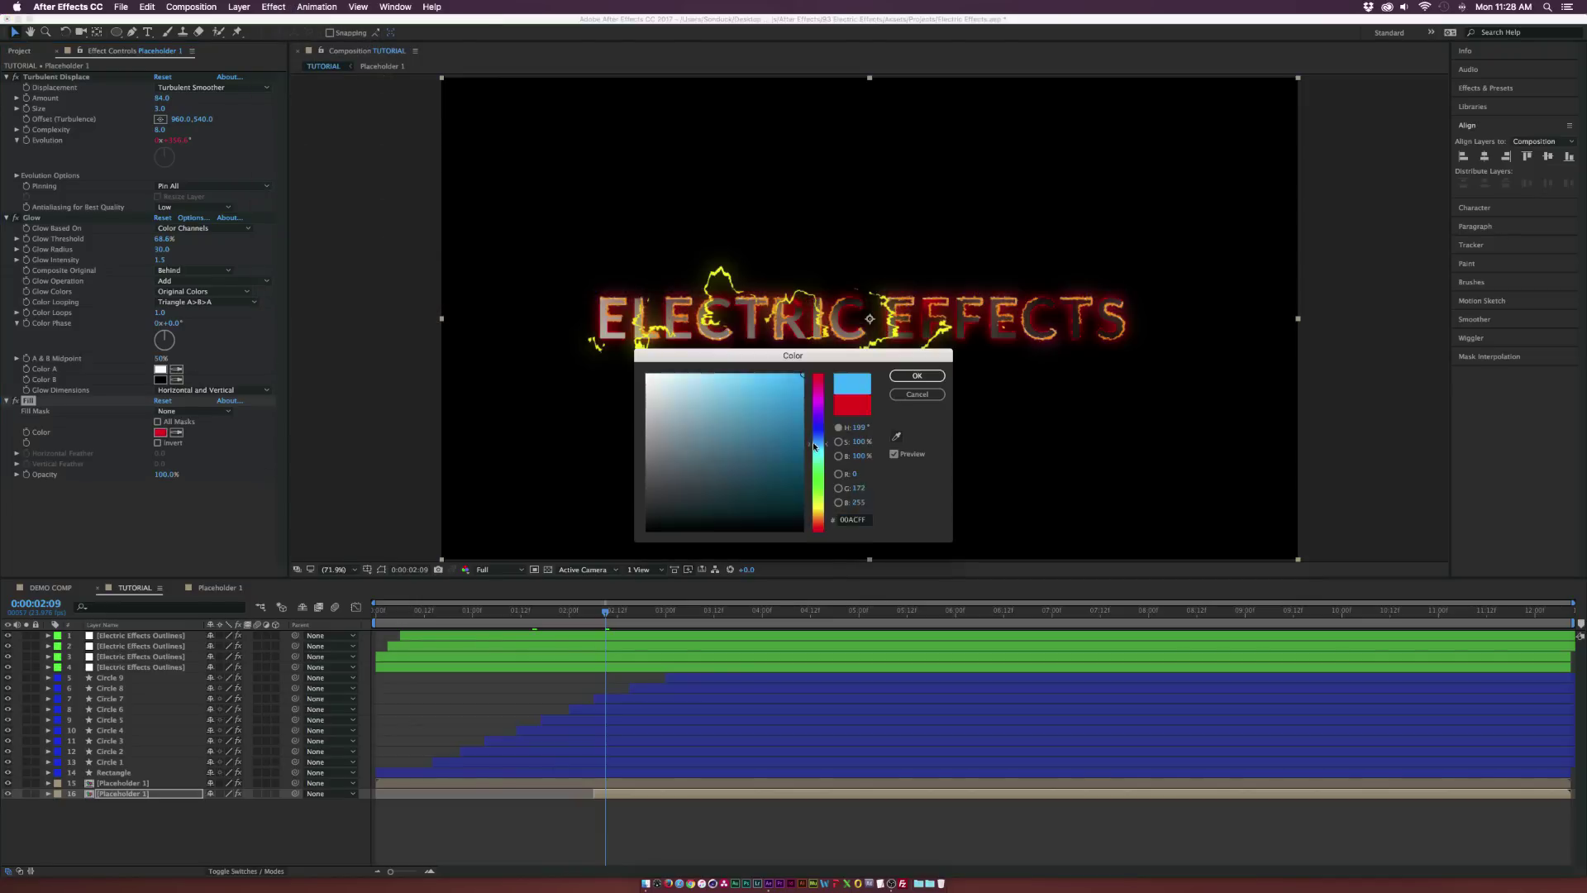
drag(812, 517, 813, 516)
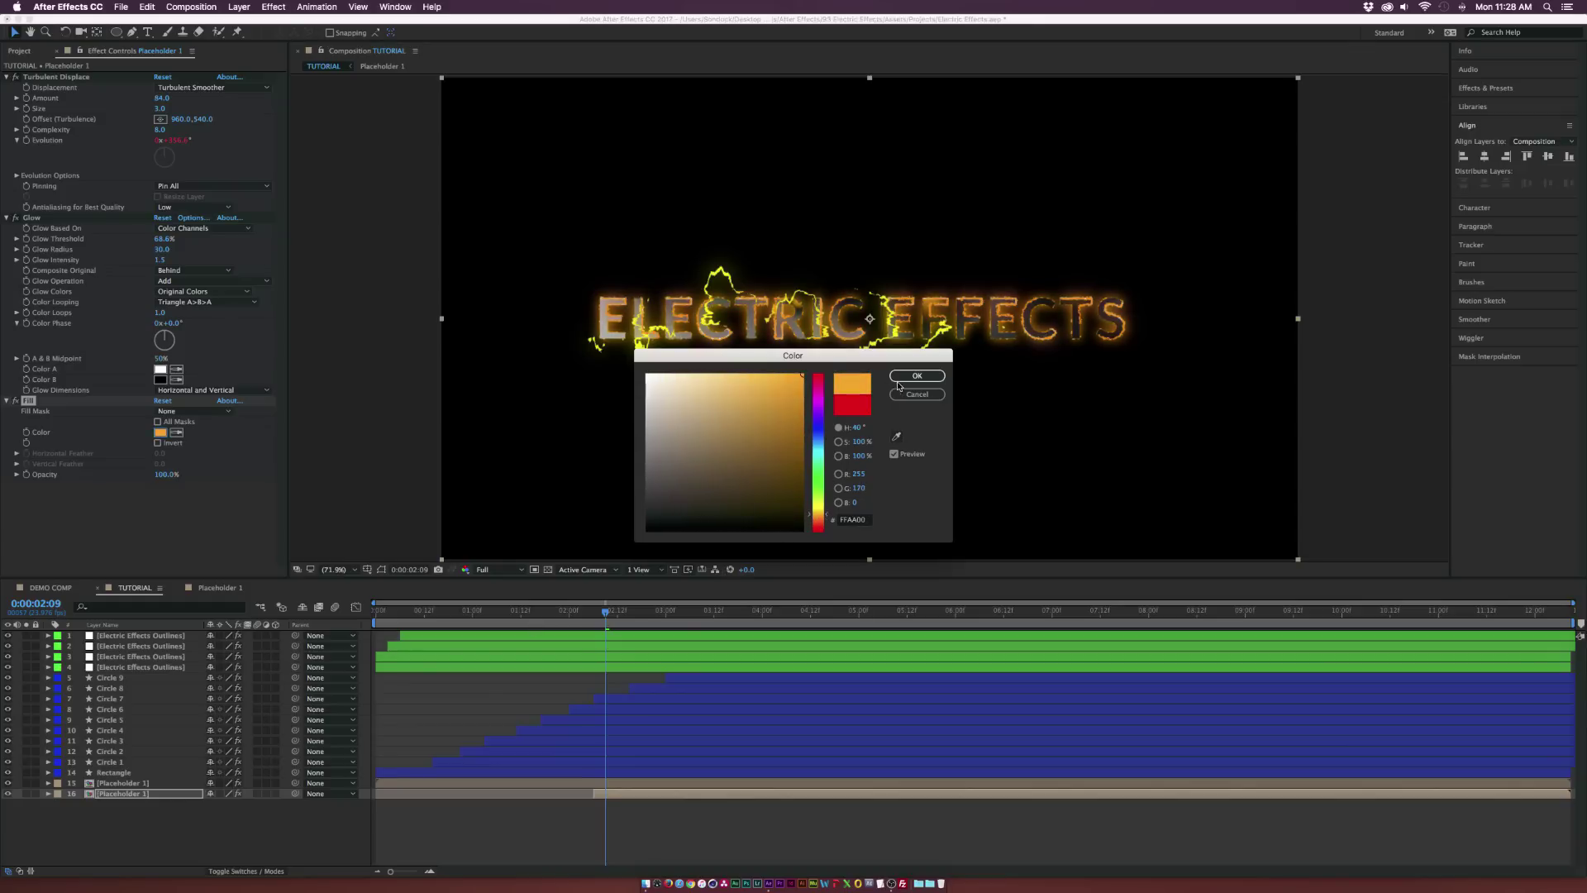
click(915, 377)
- Hide the upper Placeholder 1 layer and draw a tall, narrow rectangular mask on the lower one, just left of the composition frame
click(8, 783)
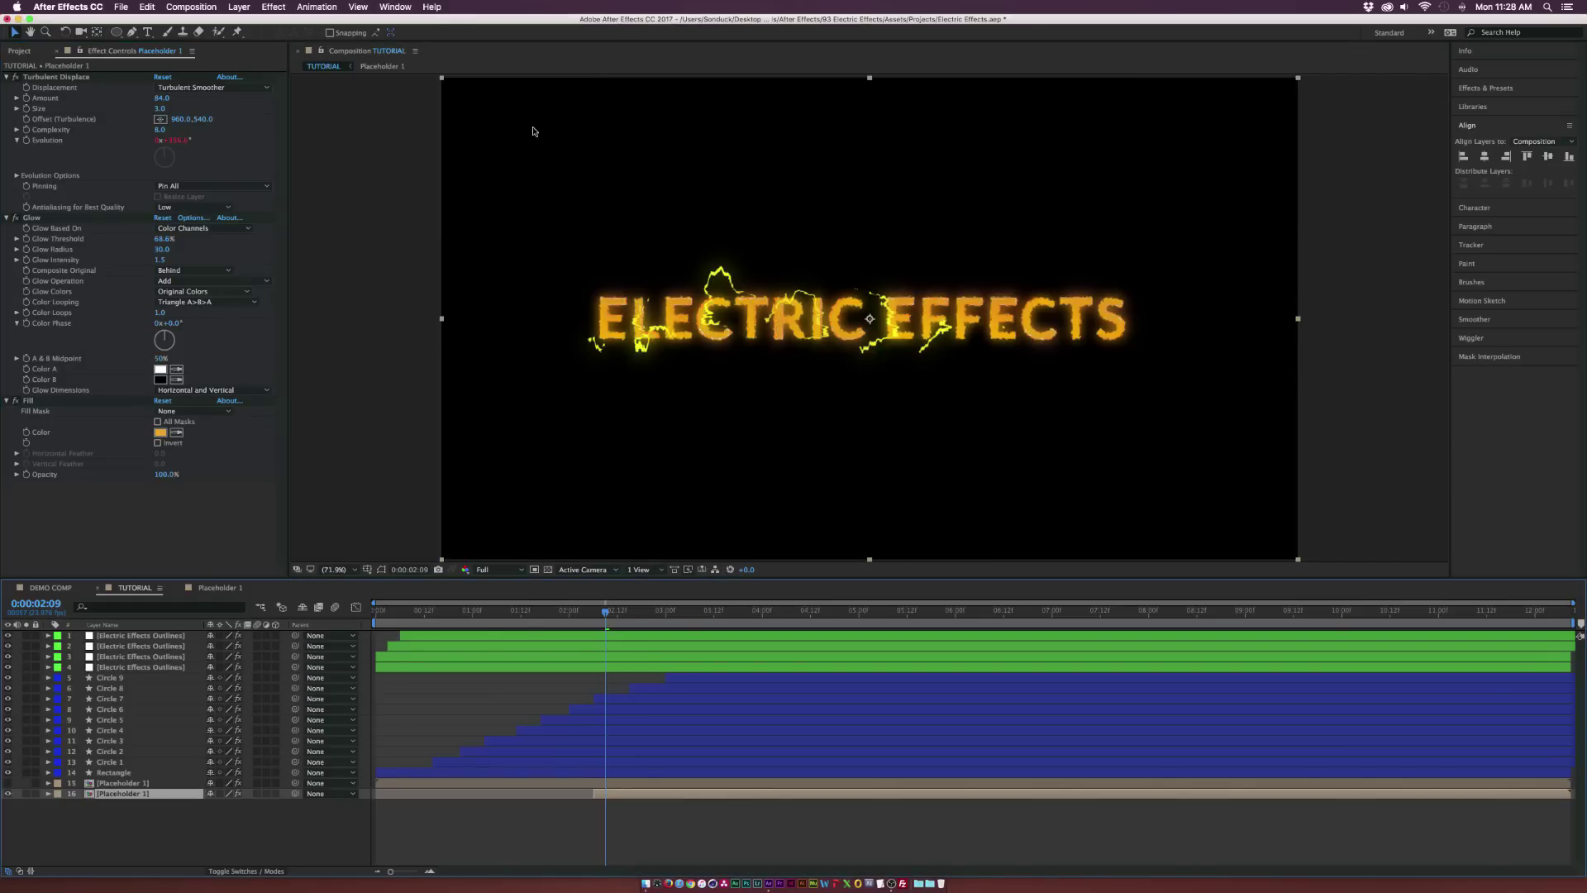
drag(117, 32, 161, 34)
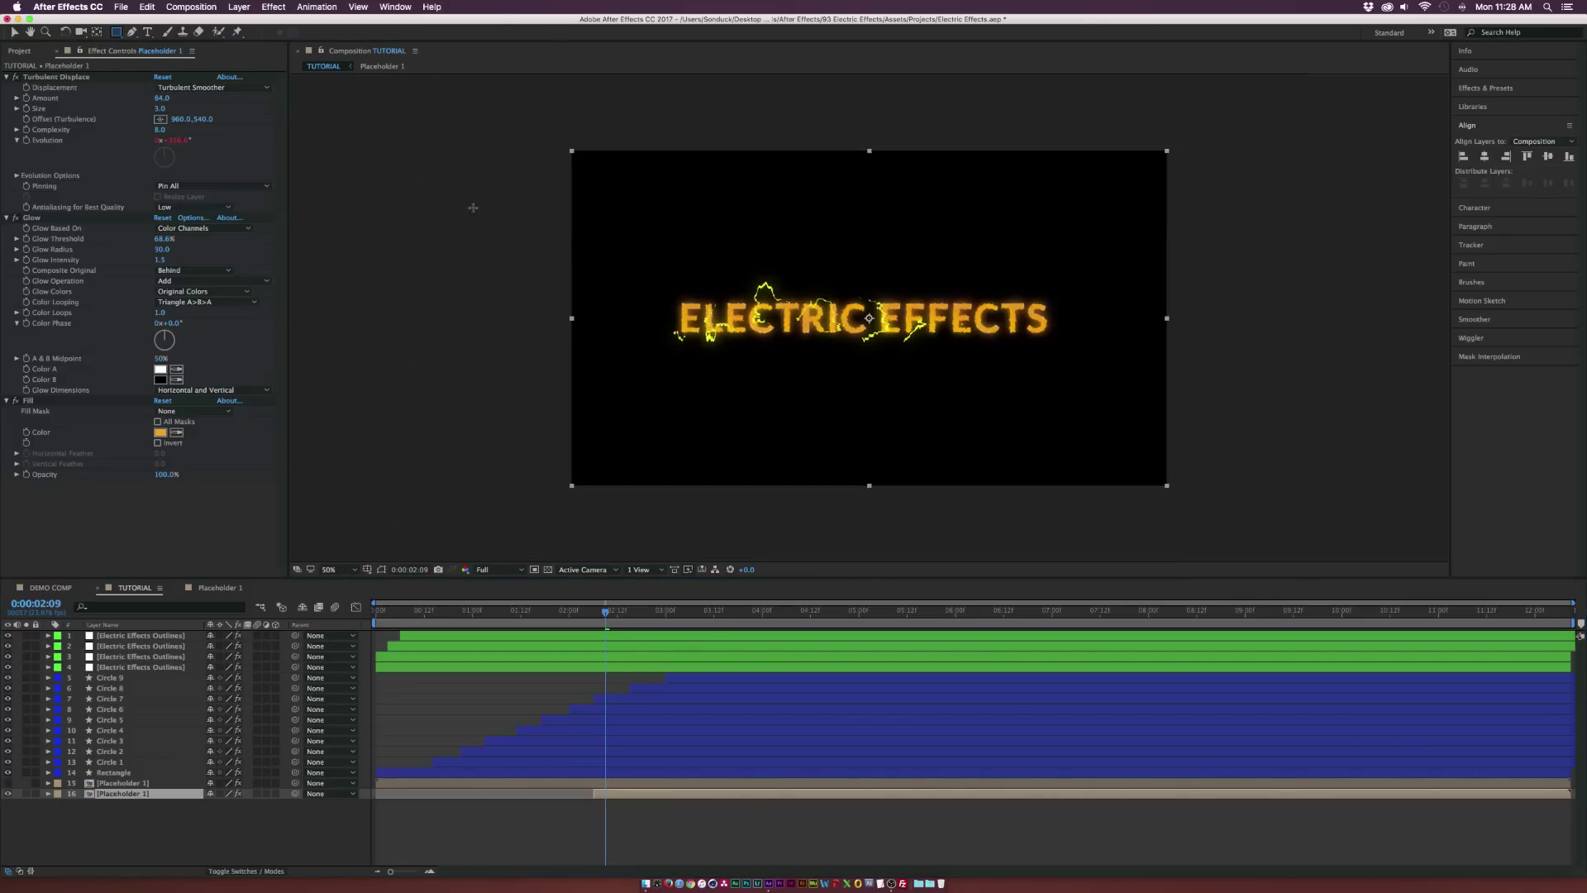
drag(457, 135, 560, 504)
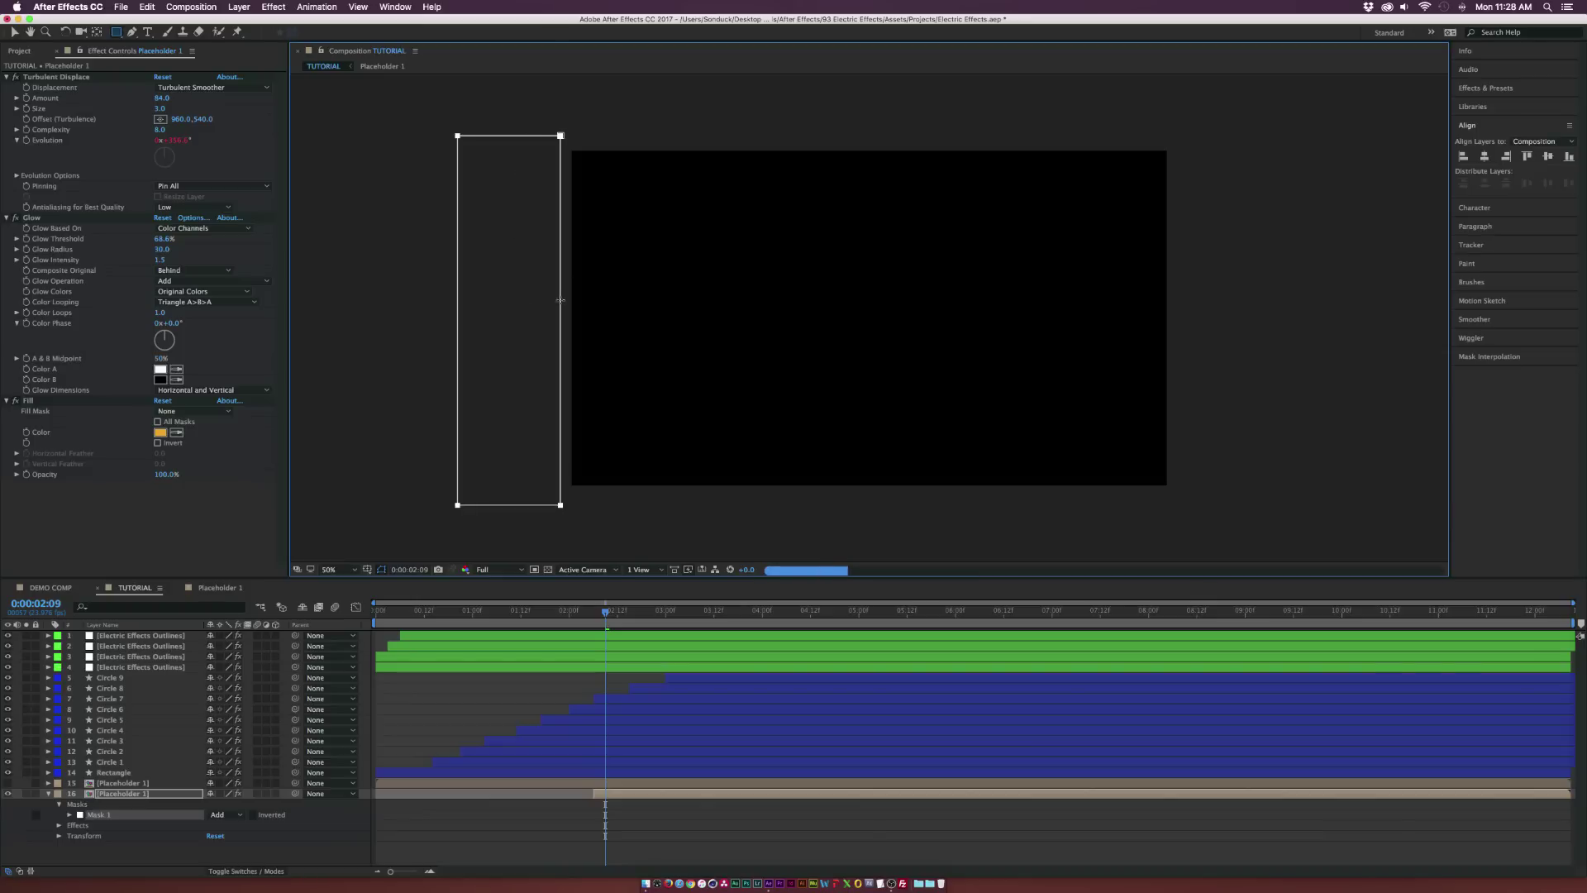
click(154, 794)
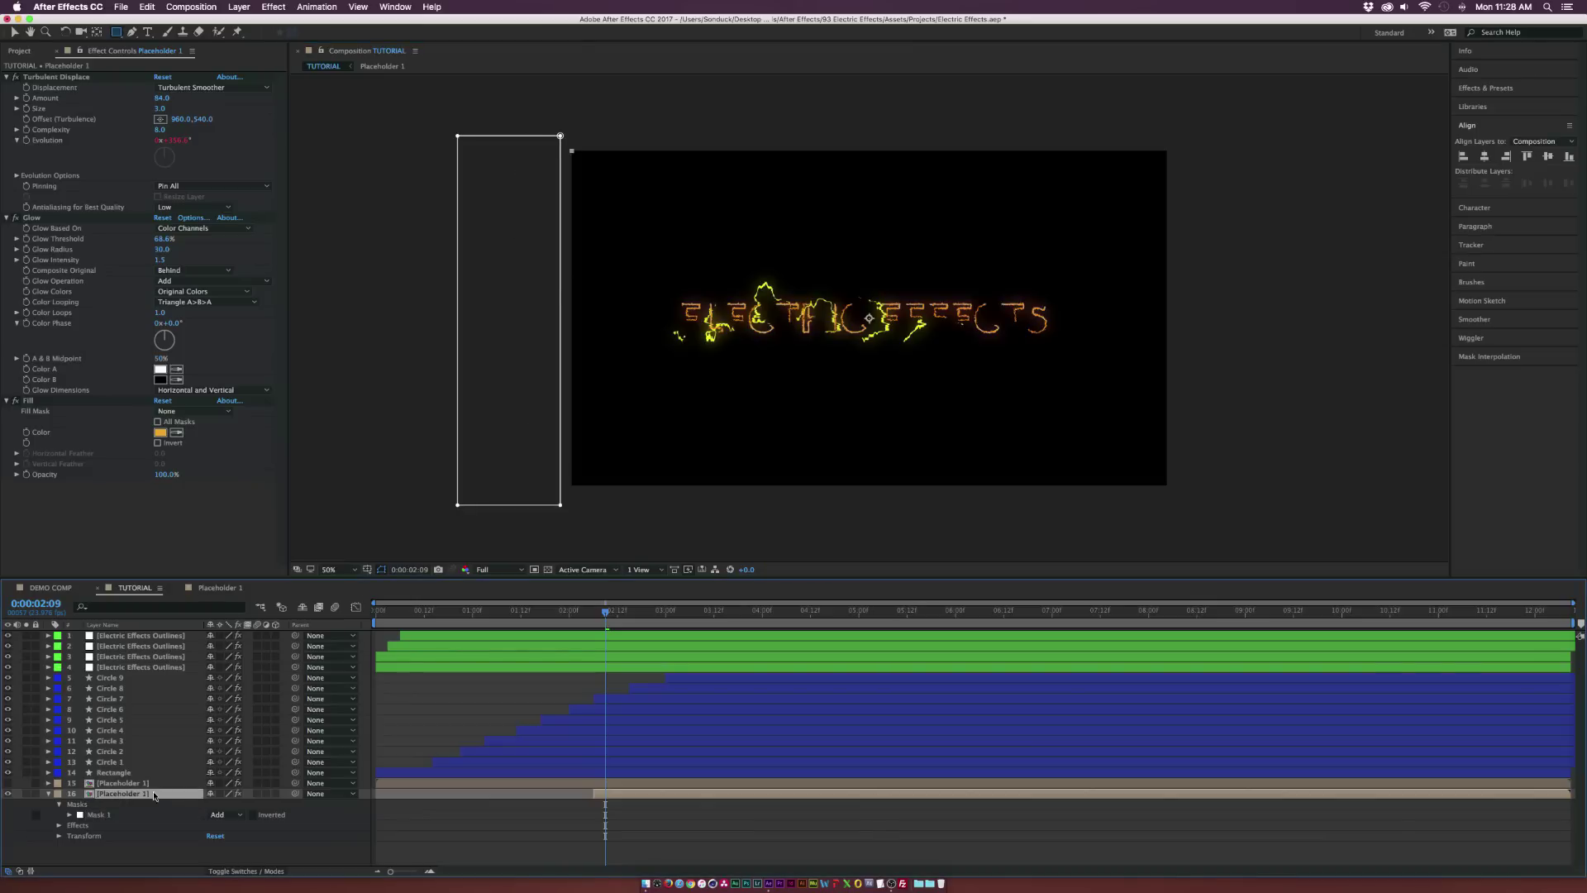
- Keyframe the Mask Path at 0:00:02:09 and, with the mask moved past the frame's right edge, at 0:00:03:15; check 0:00:03:01
click(70, 816)
click(126, 825)
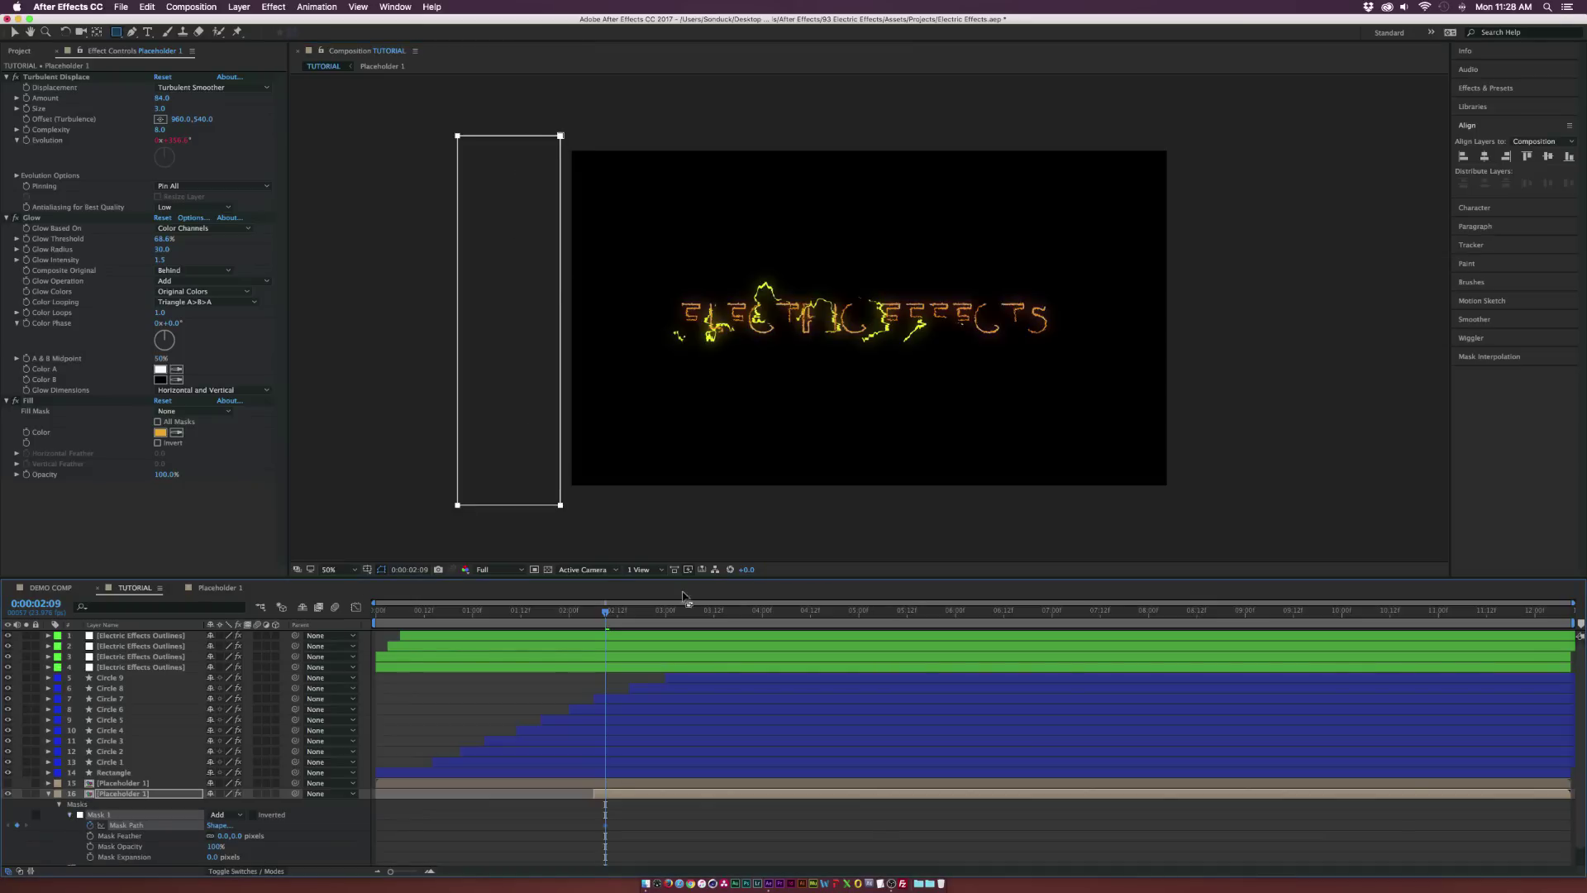
mouse_move(701, 616)
mouse_down()
mouse_move(755, 616)
mouse_move(728, 619)
mouse_up()
key(v)
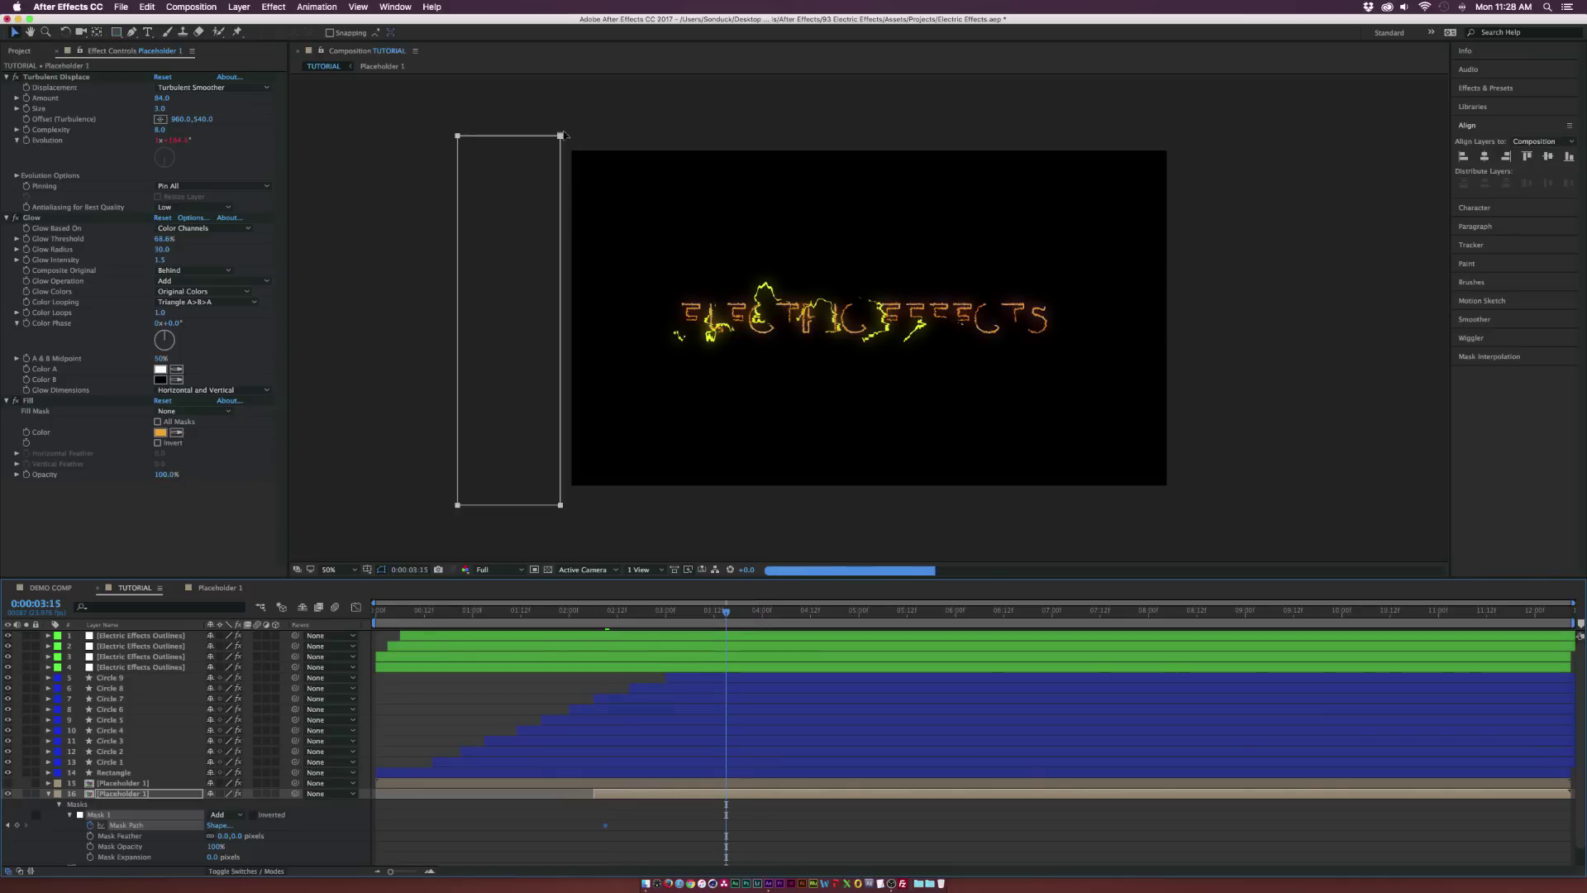
click(561, 136)
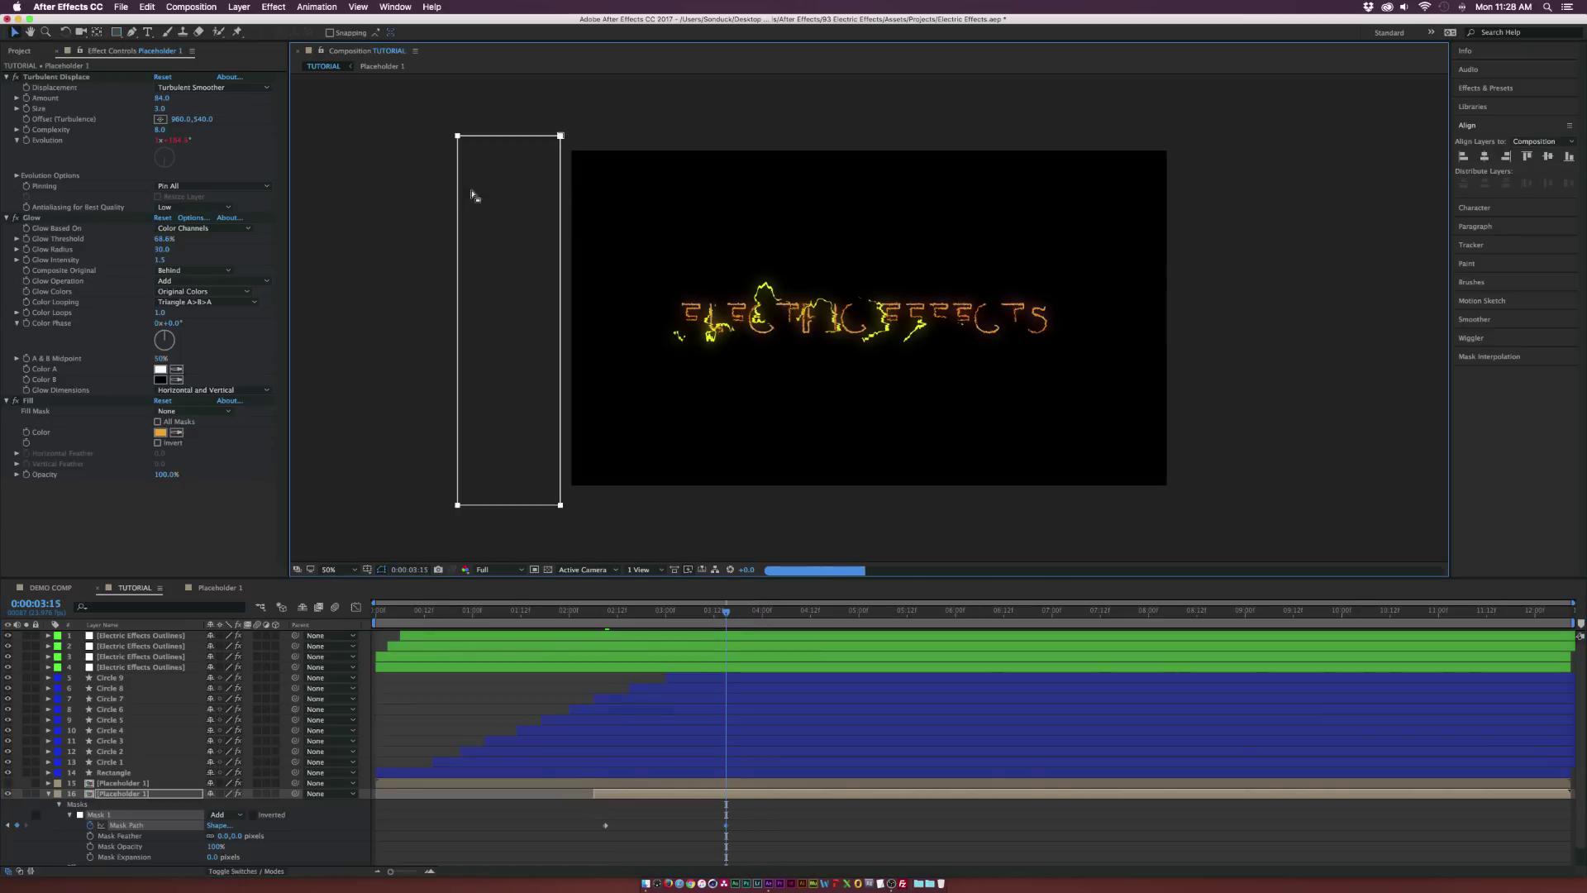
drag(468, 234, 593, 234)
drag(928, 161, 1279, 175)
click(668, 611)
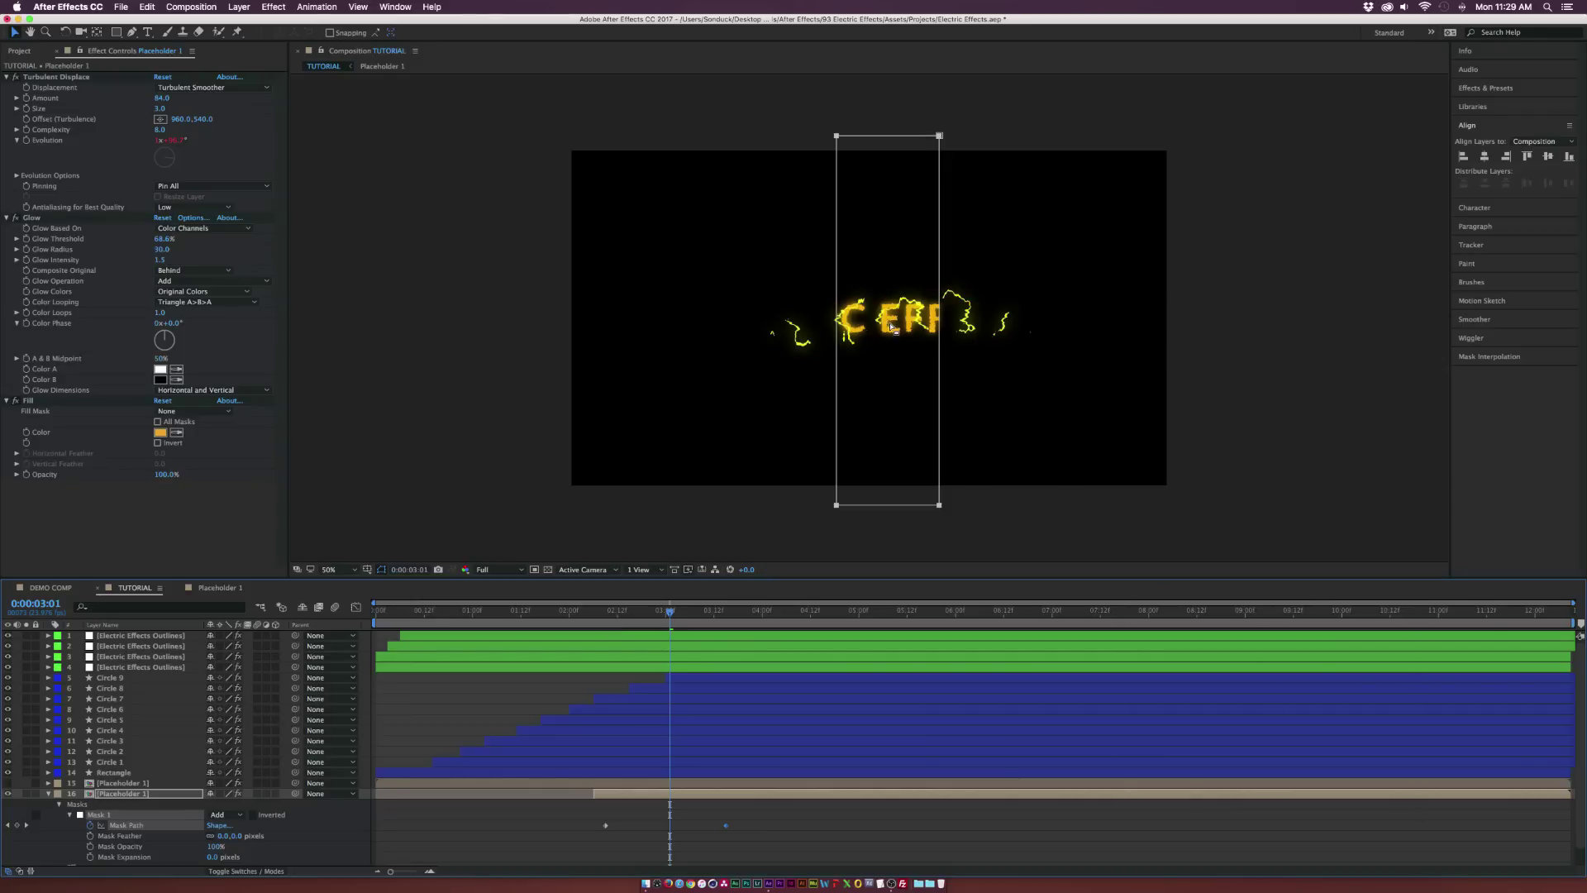
- Duplicate the masked Placeholder 1 layer, shift the copy about 4 frames later and set its Fill colour to blue
click(133, 795)
key(super+d)
drag(645, 794, 661, 796)
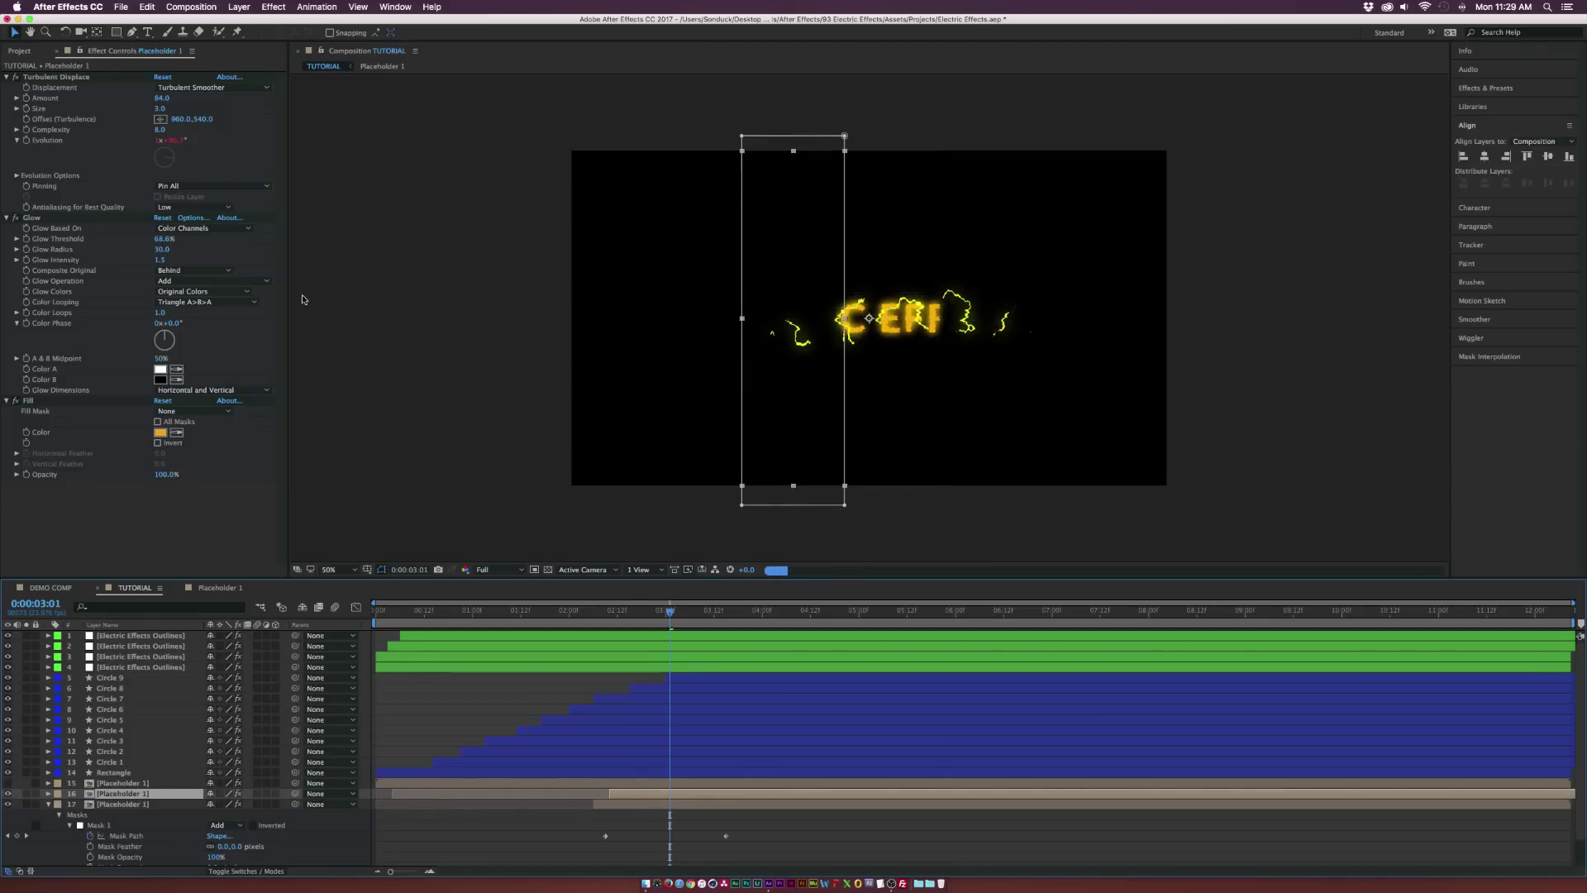
click(161, 432)
drag(810, 472, 820, 438)
click(917, 376)
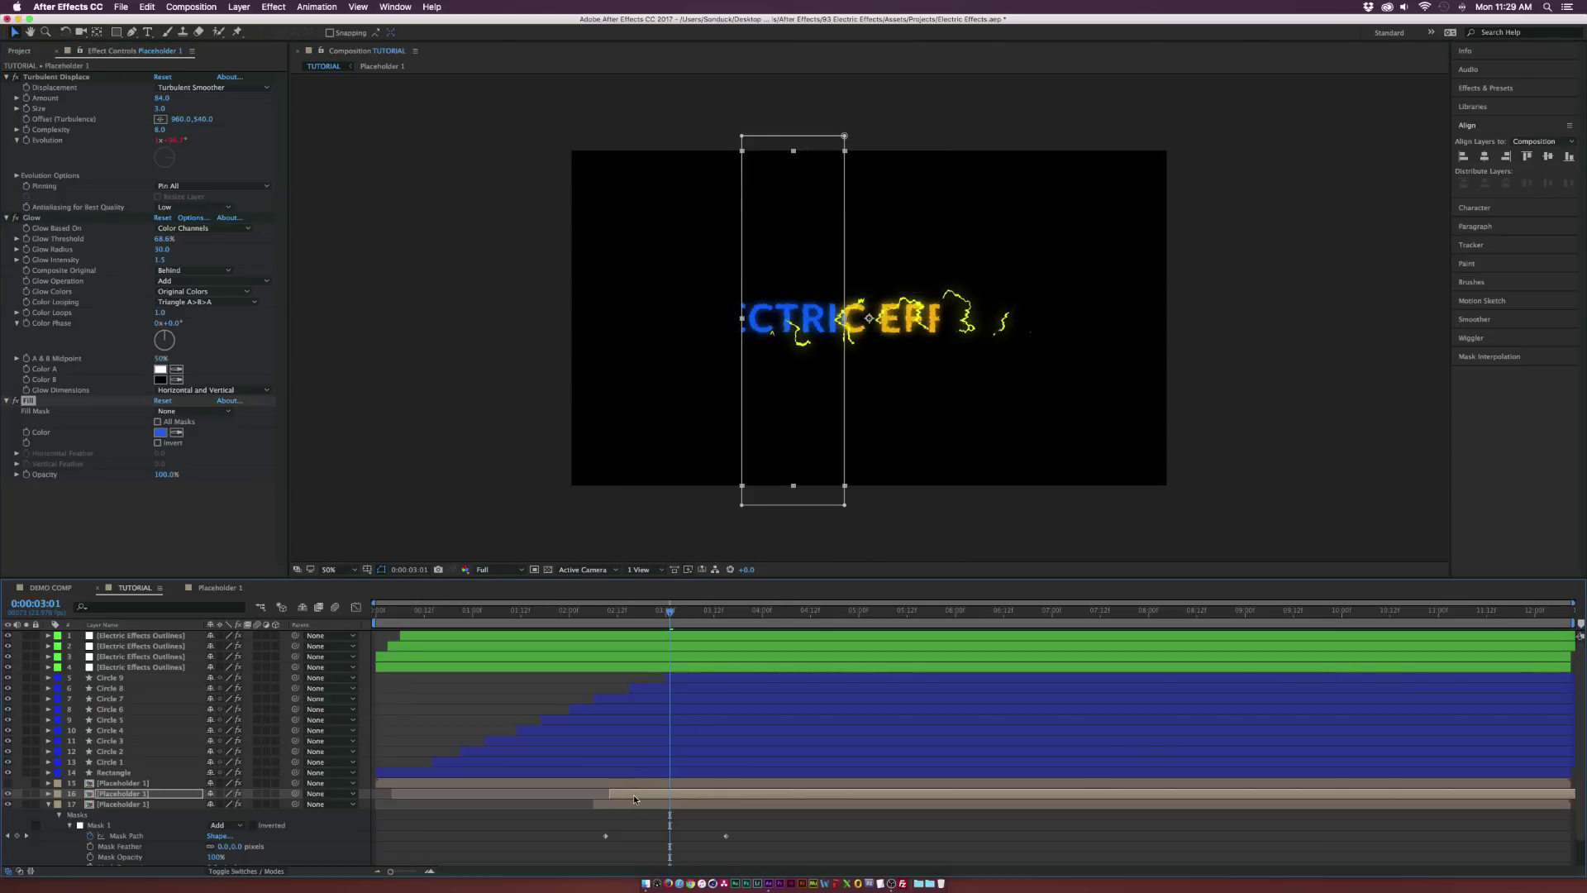
- Duplicate the blue Placeholder 1 layer, shift the copy about 4 frames later and set its Fill colour to orange-red FF6100
key(super+d)
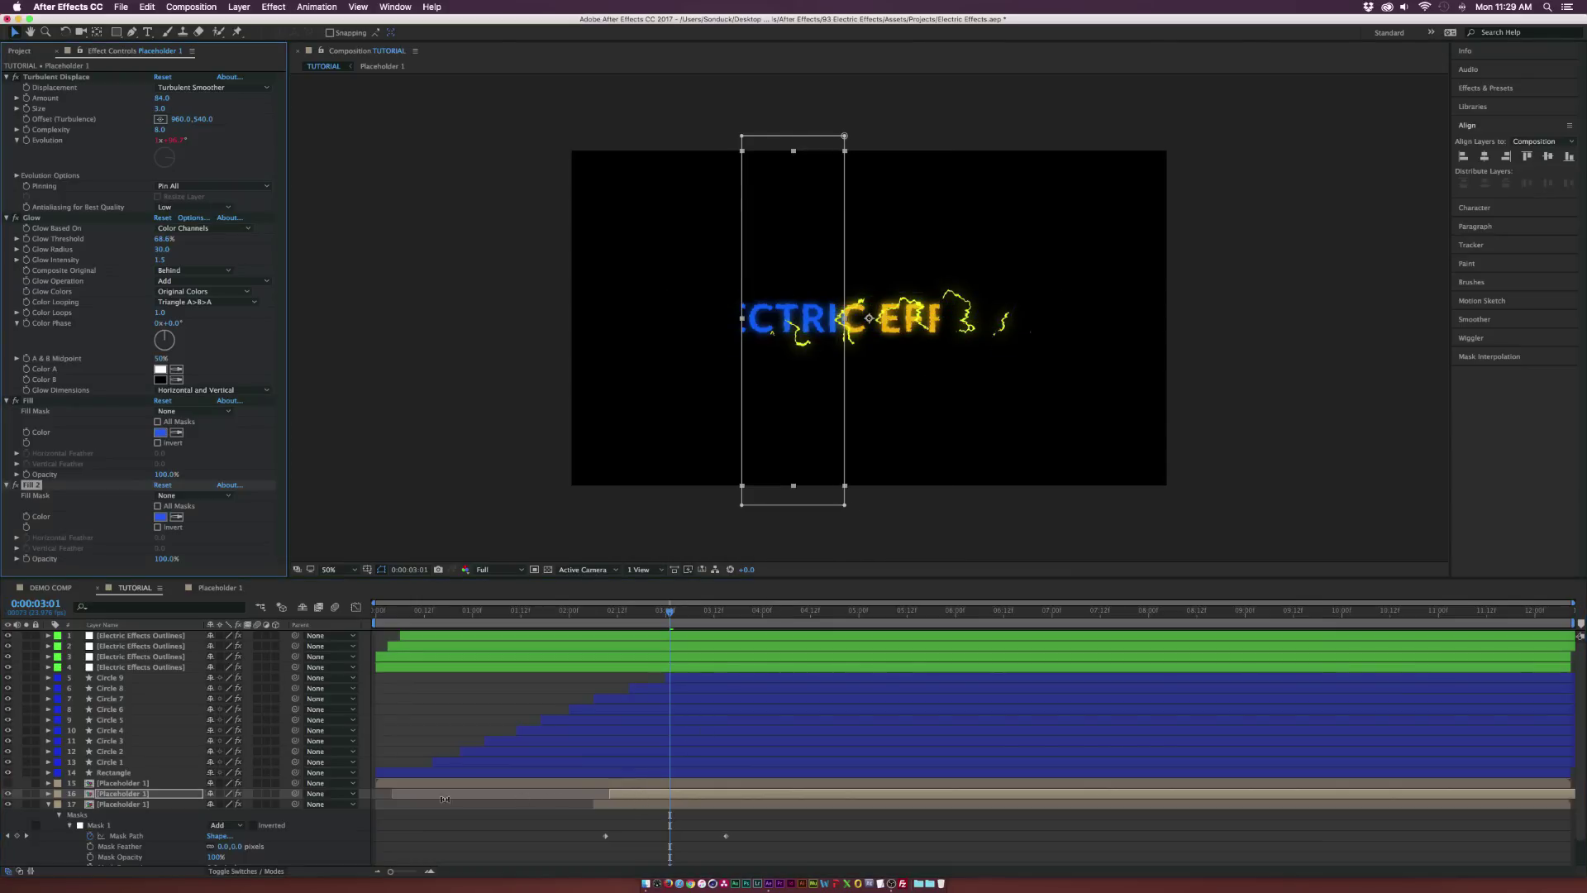
key(Delete)
key(super+d)
drag(638, 794, 662, 795)
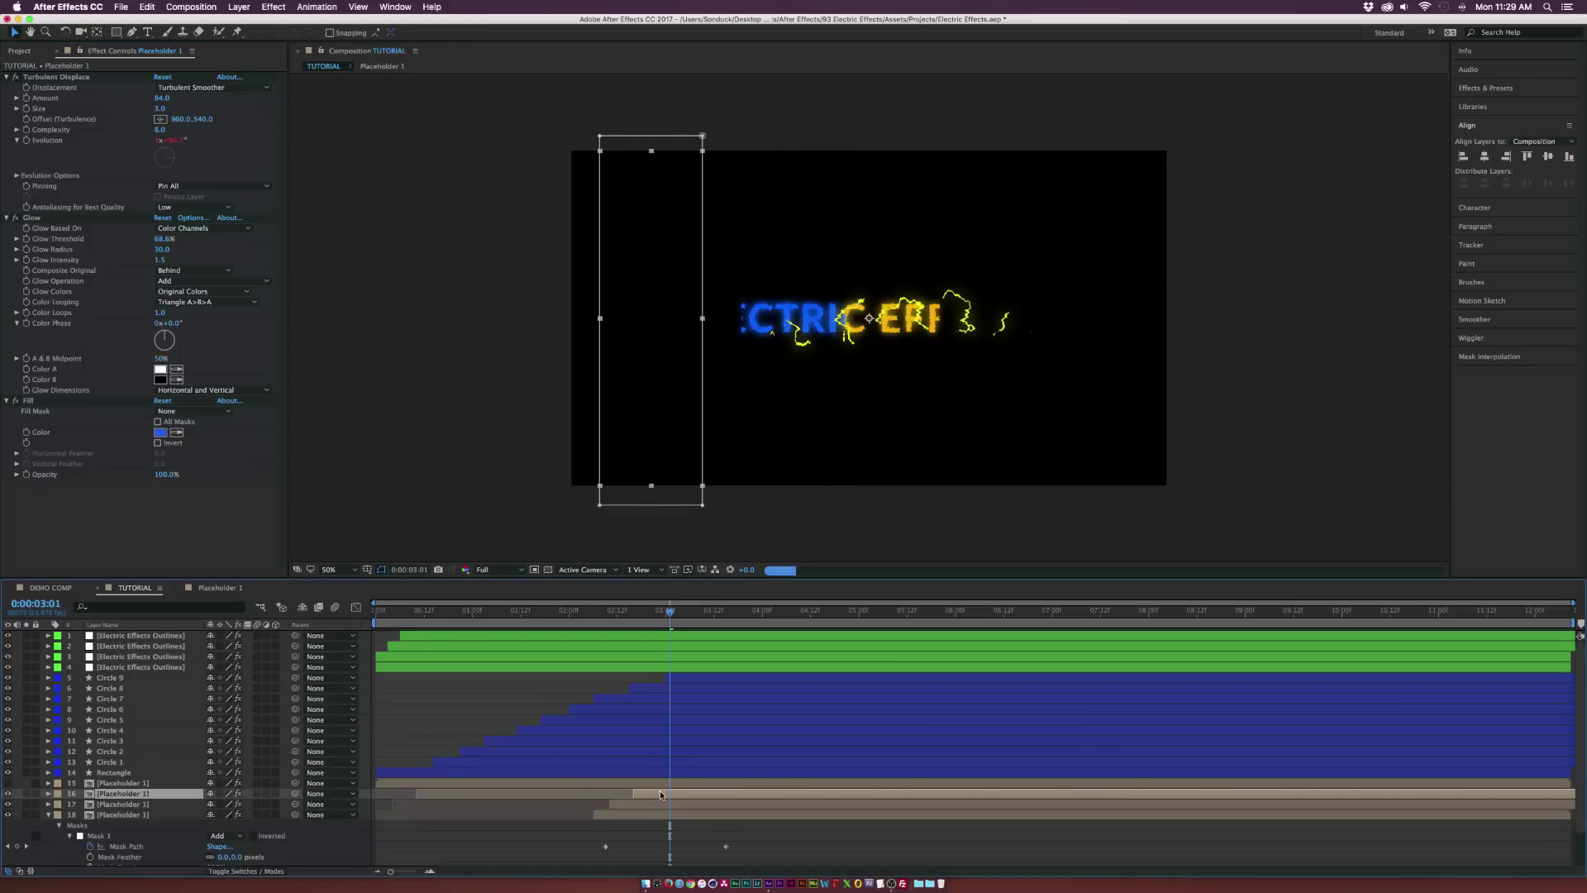
click(161, 432)
drag(821, 486, 818, 513)
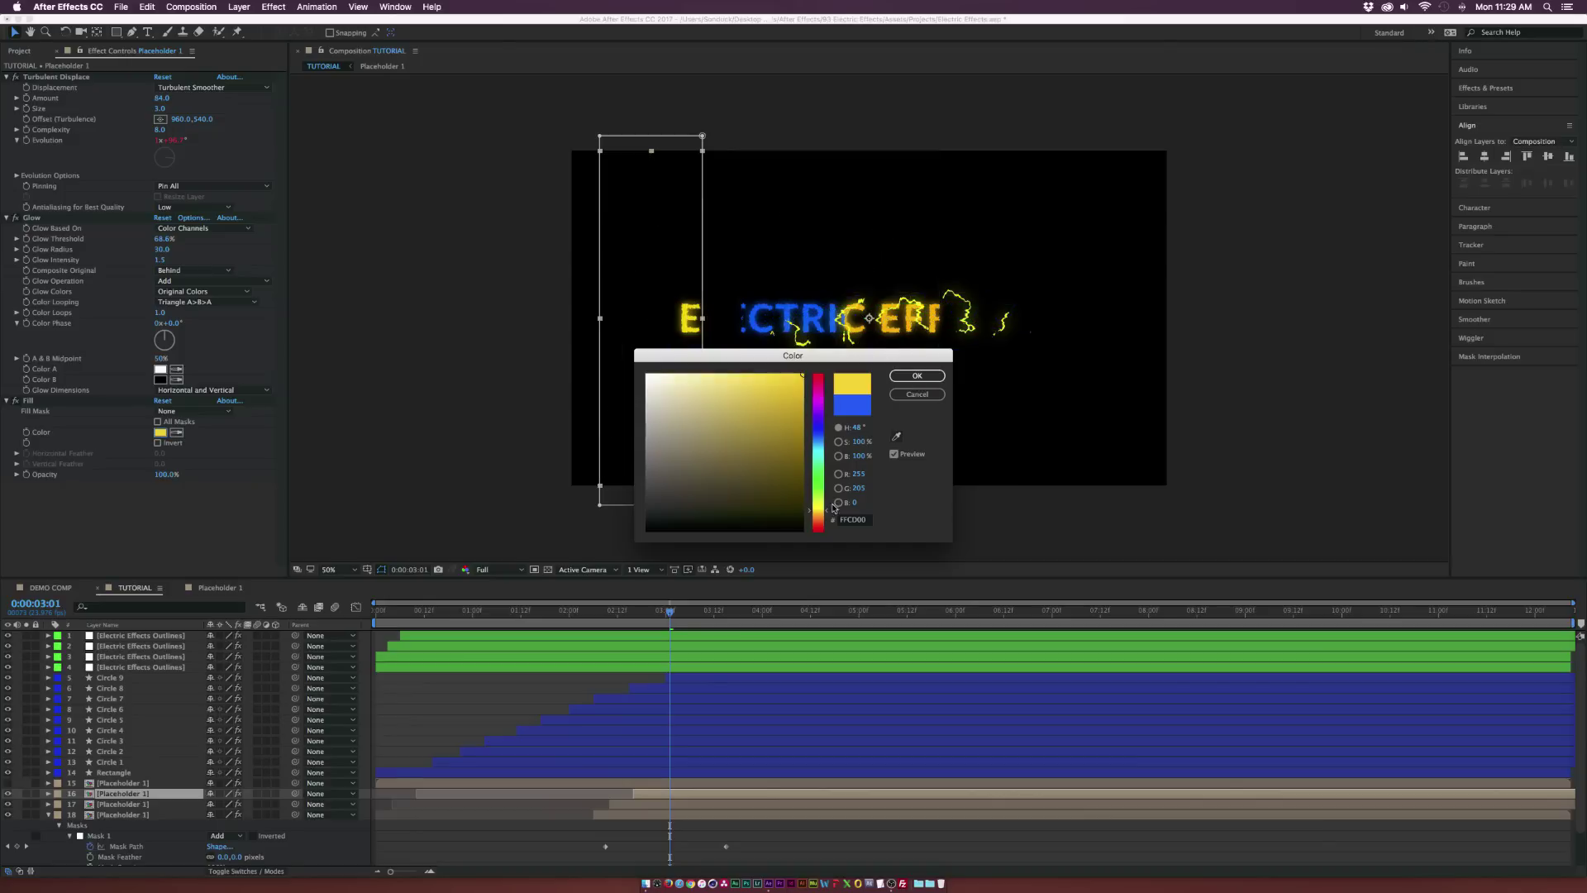
click(823, 523)
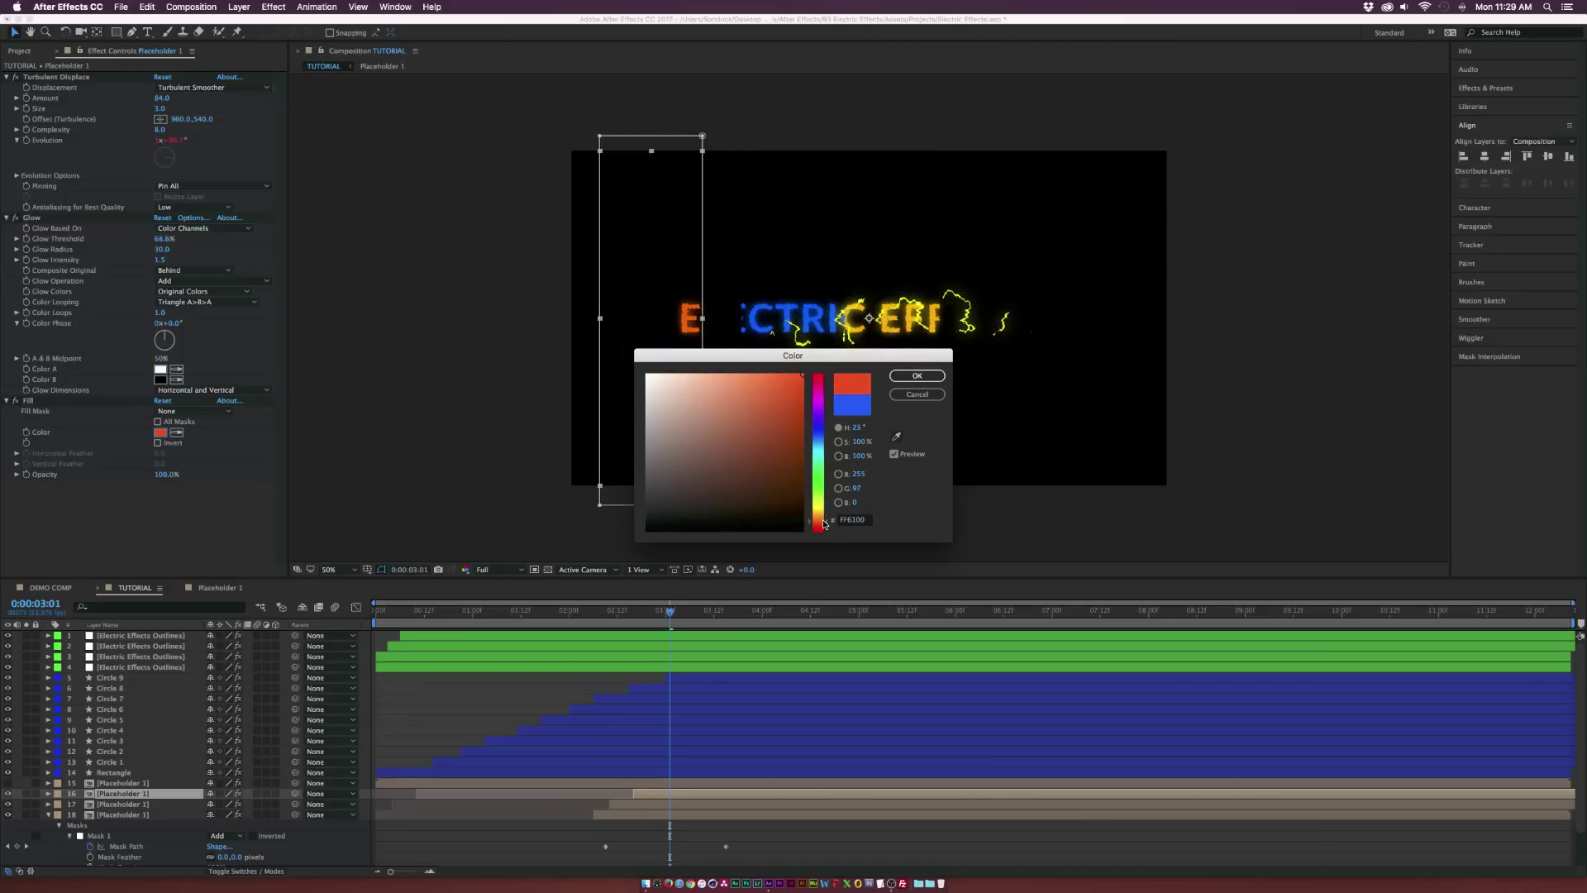
click(916, 376)
drag(659, 796, 650, 796)
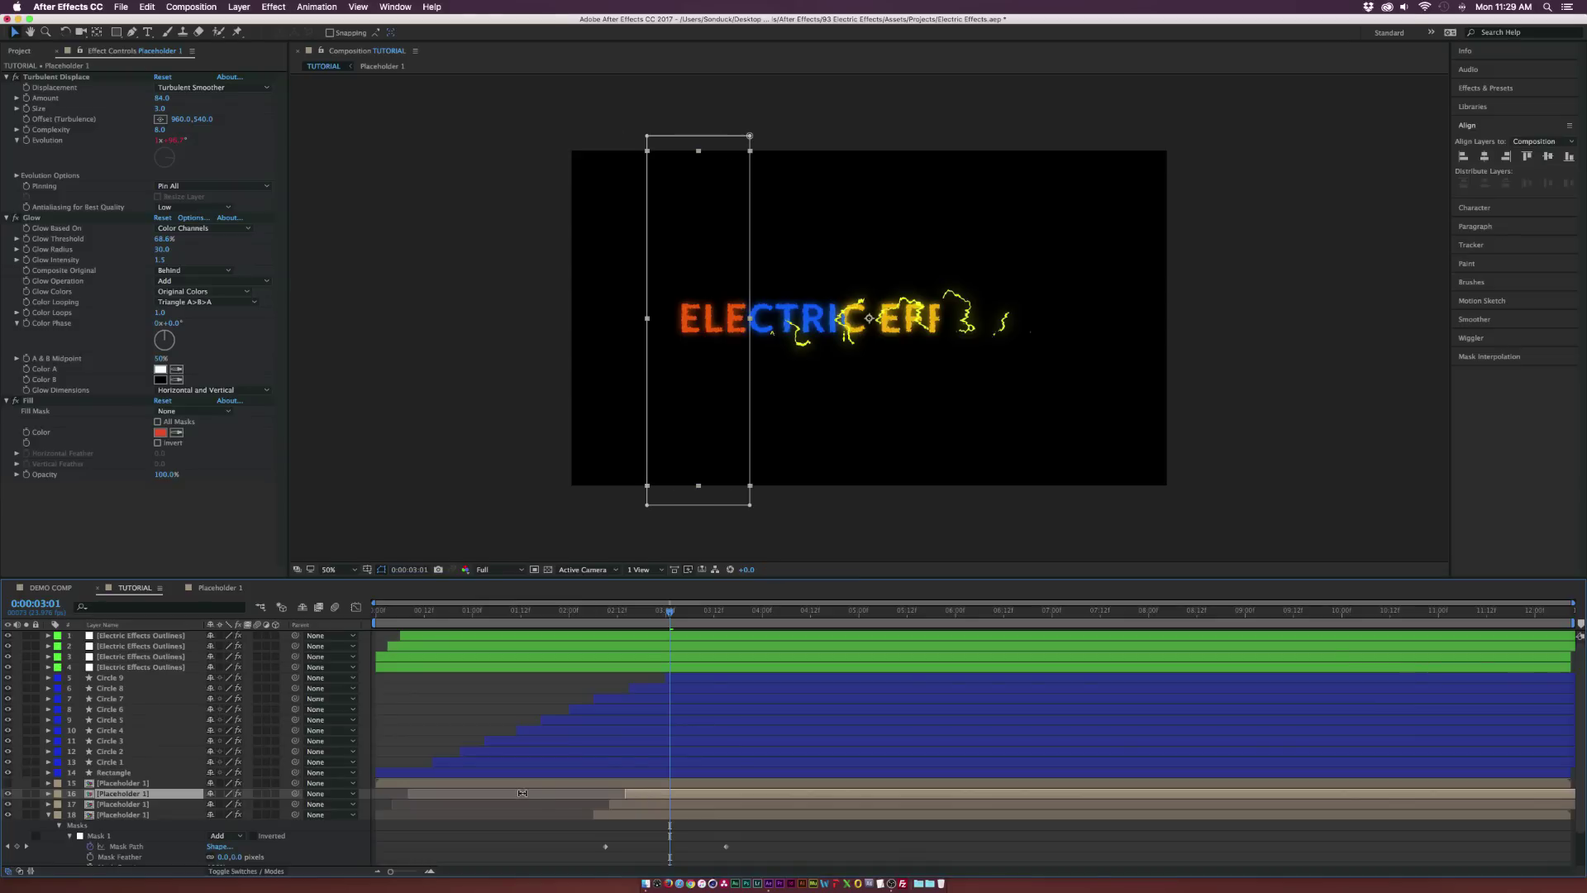
- Show the upper Placeholder 1 layer, shift the three masked layers about 10 frames later and check the frame at 0:00:03:18
shift+click(654, 813)
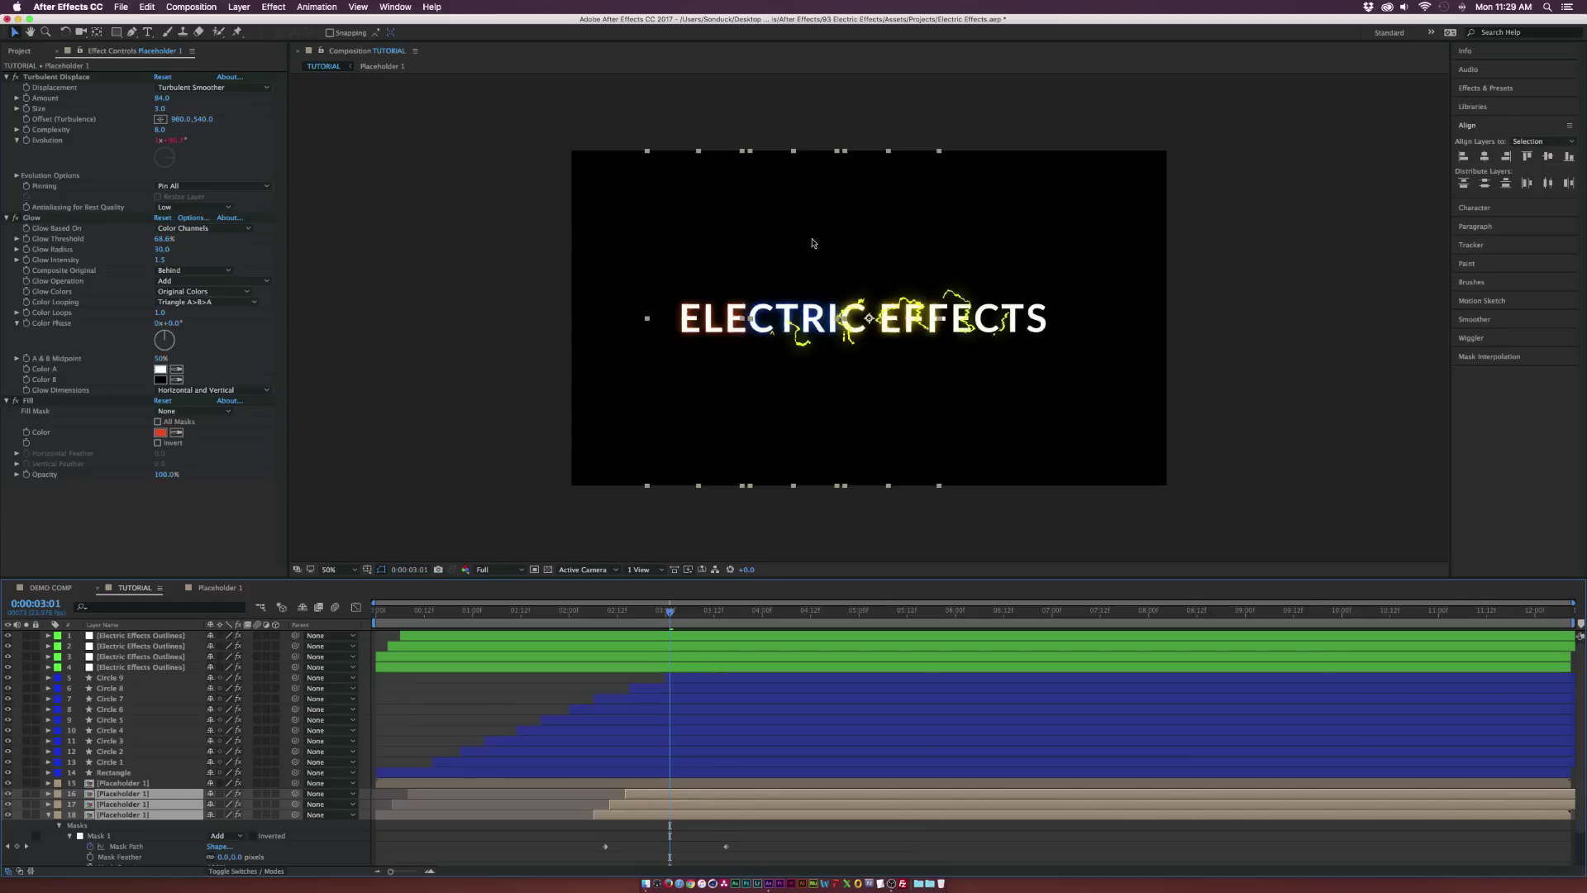
drag(645, 802, 679, 800)
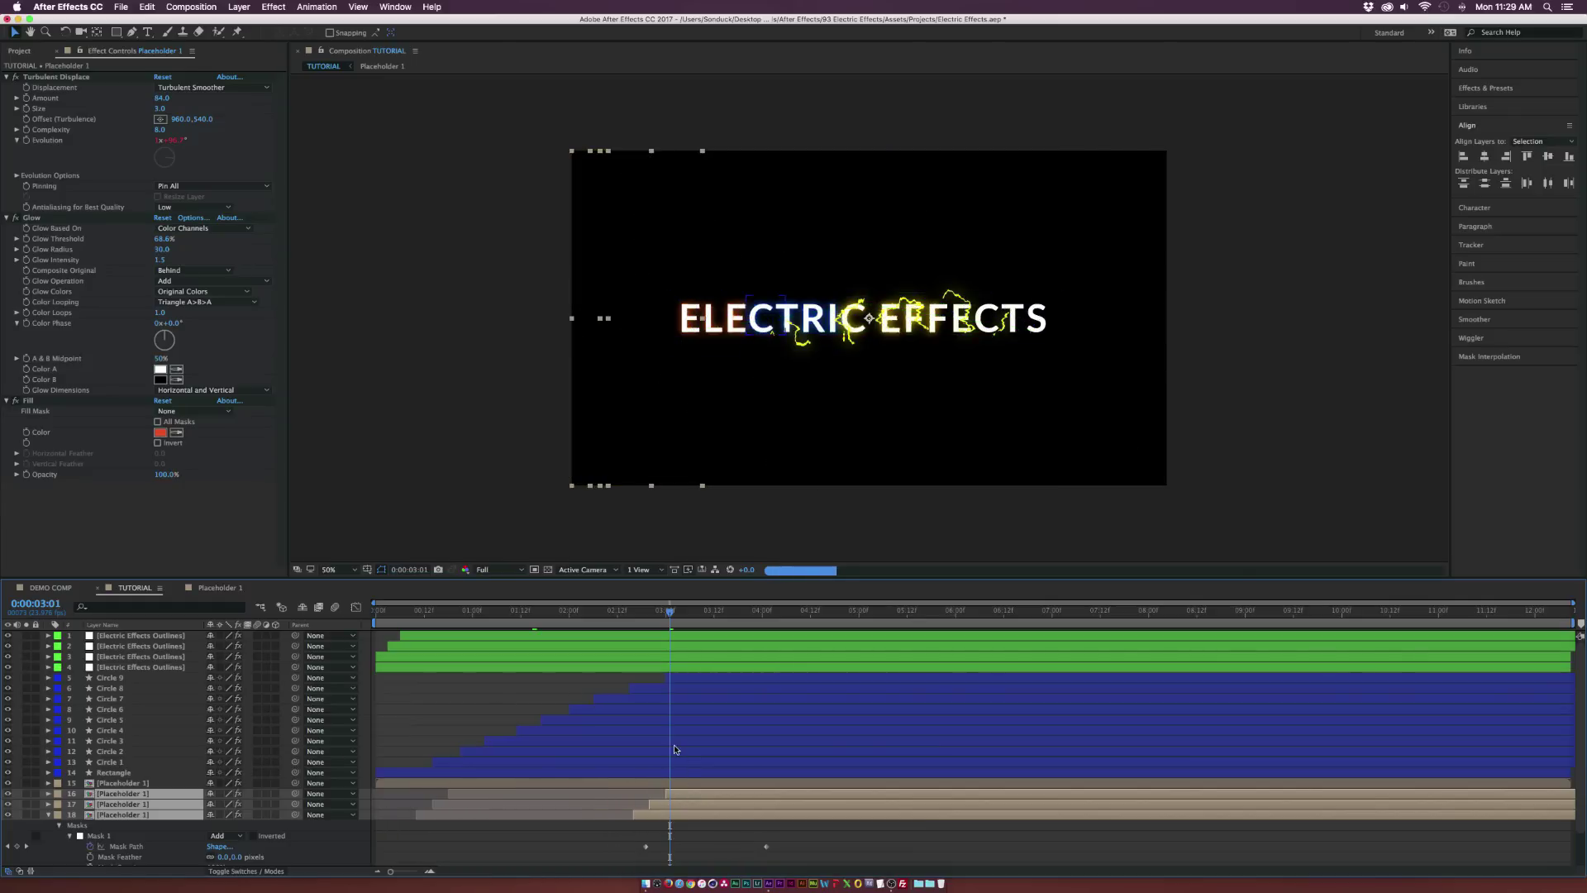
drag(669, 612, 738, 613)
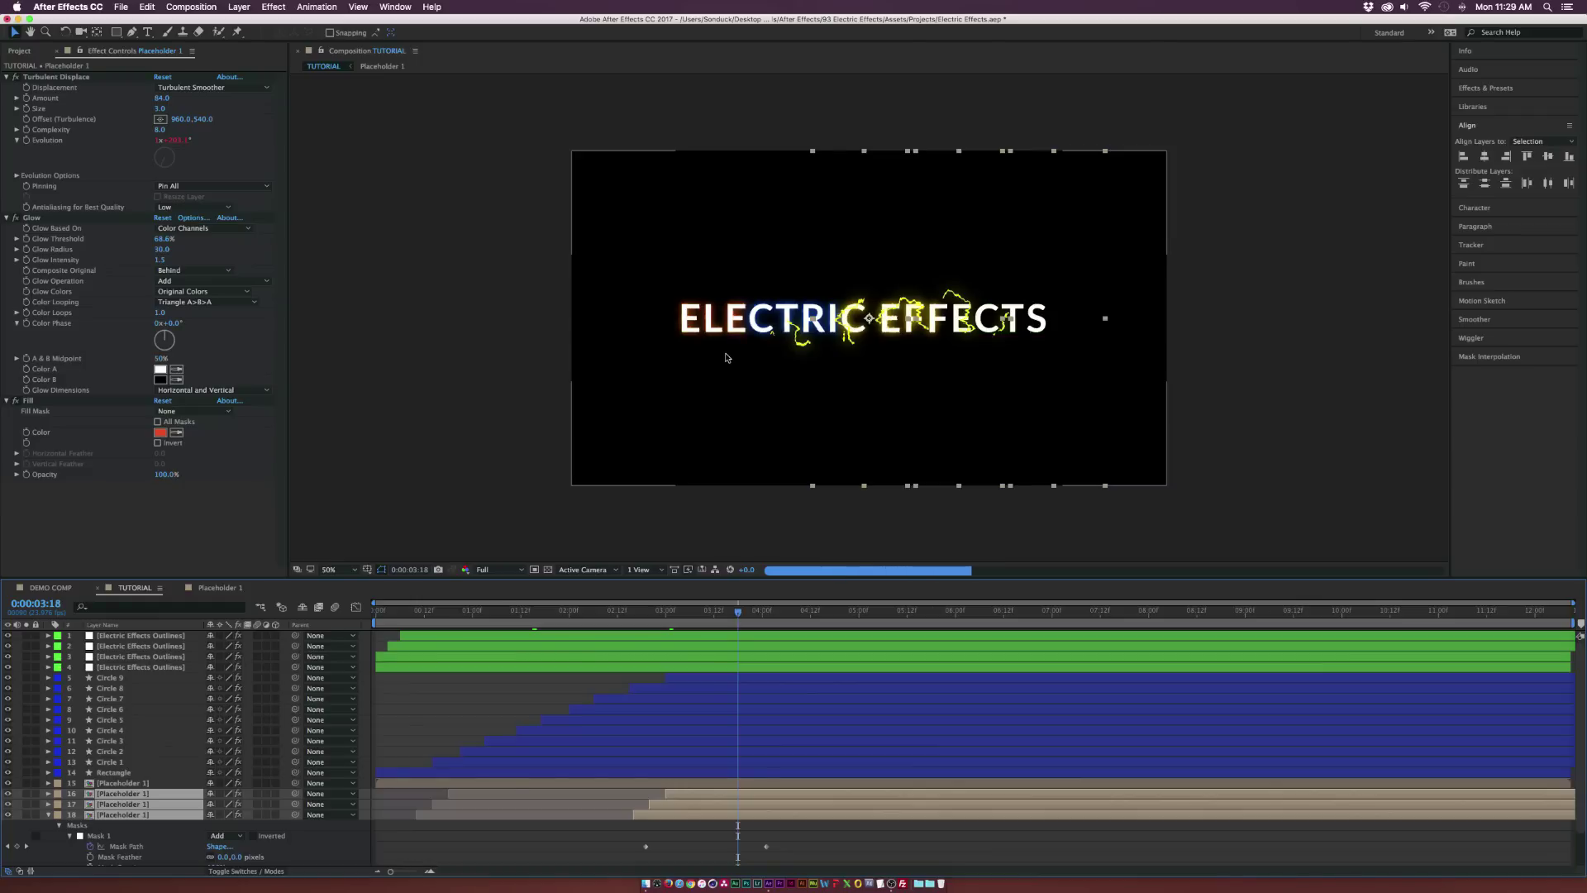
key(shift+slash)
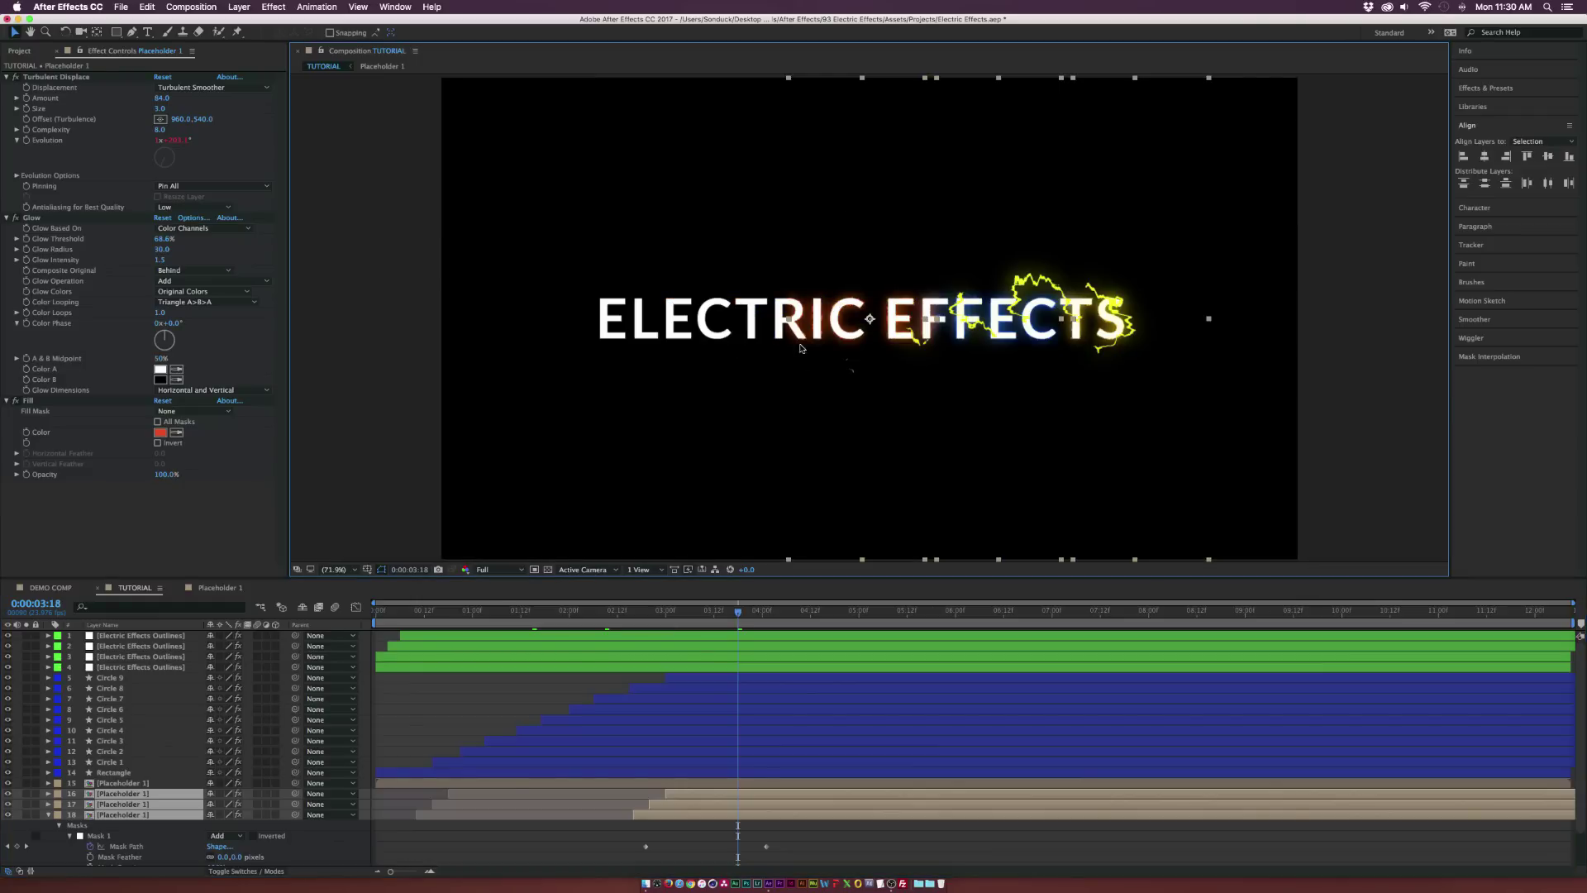
- Preview the animation and enable motion blur for all layers and the TUTORIAL composition
click(1033, 420)
key(space)
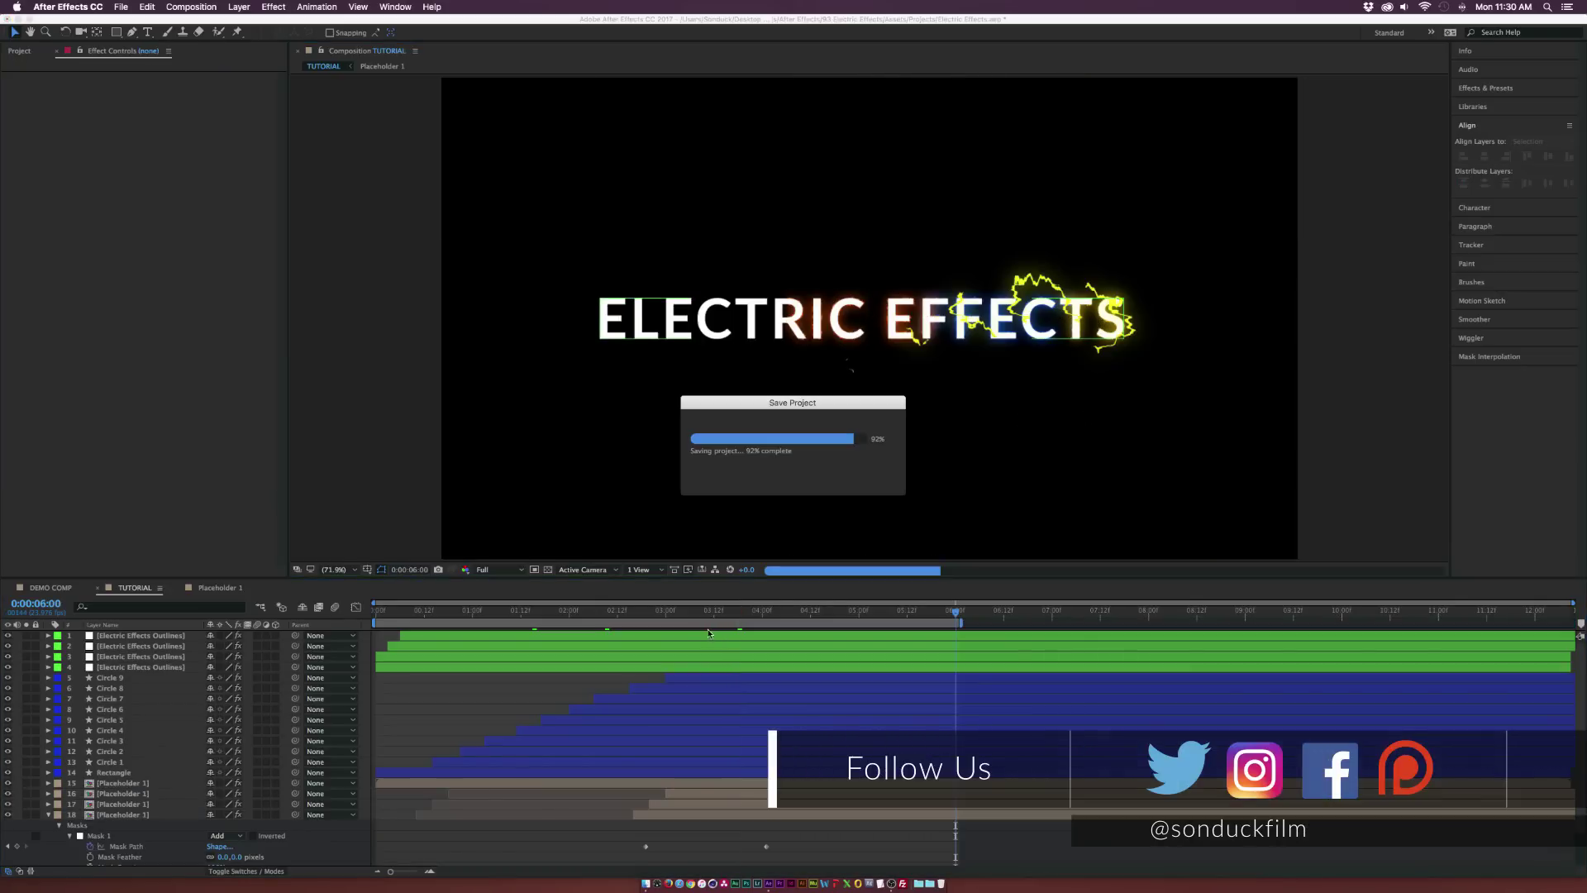
drag(257, 645, 257, 815)
click(337, 609)
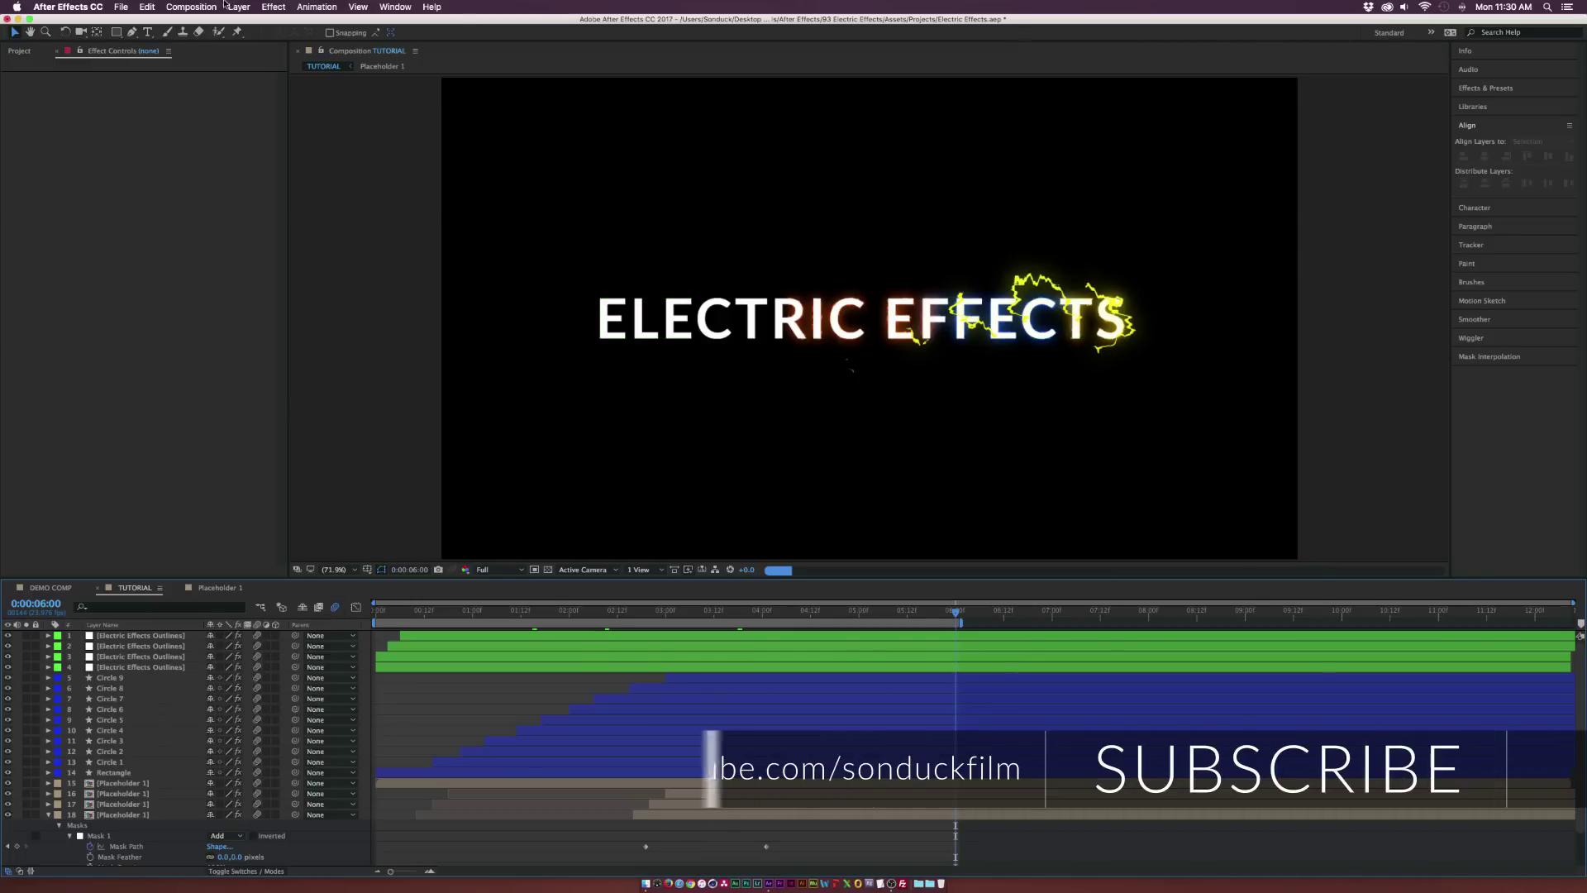
- Render the TUTORIAL composition as Electric Main3.mov and preview the finished movie in Finder
click(191, 7)
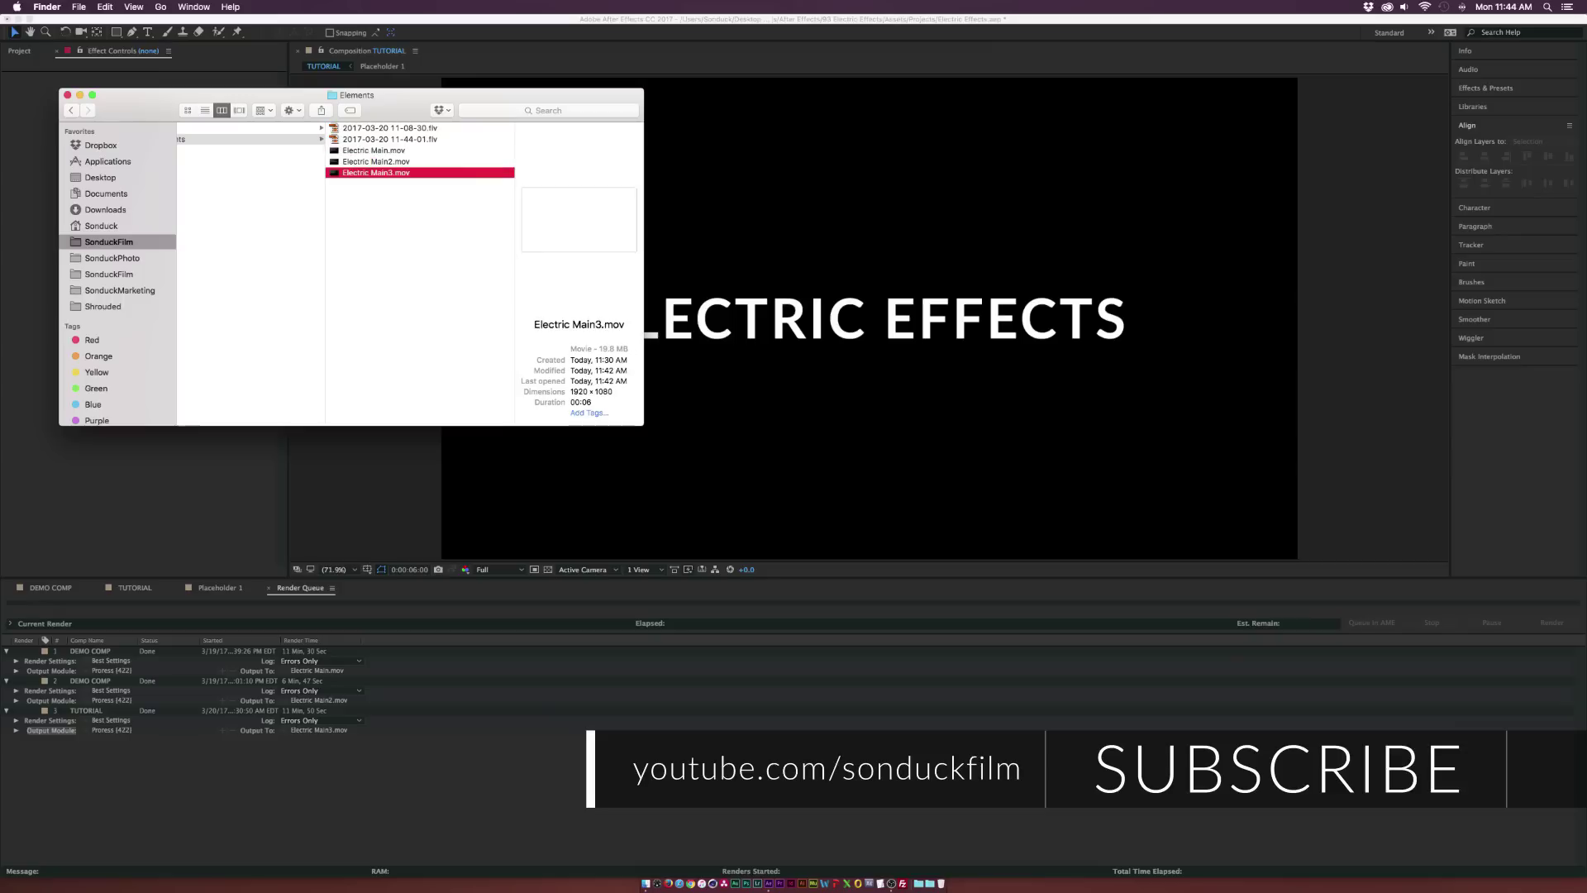
key(space)
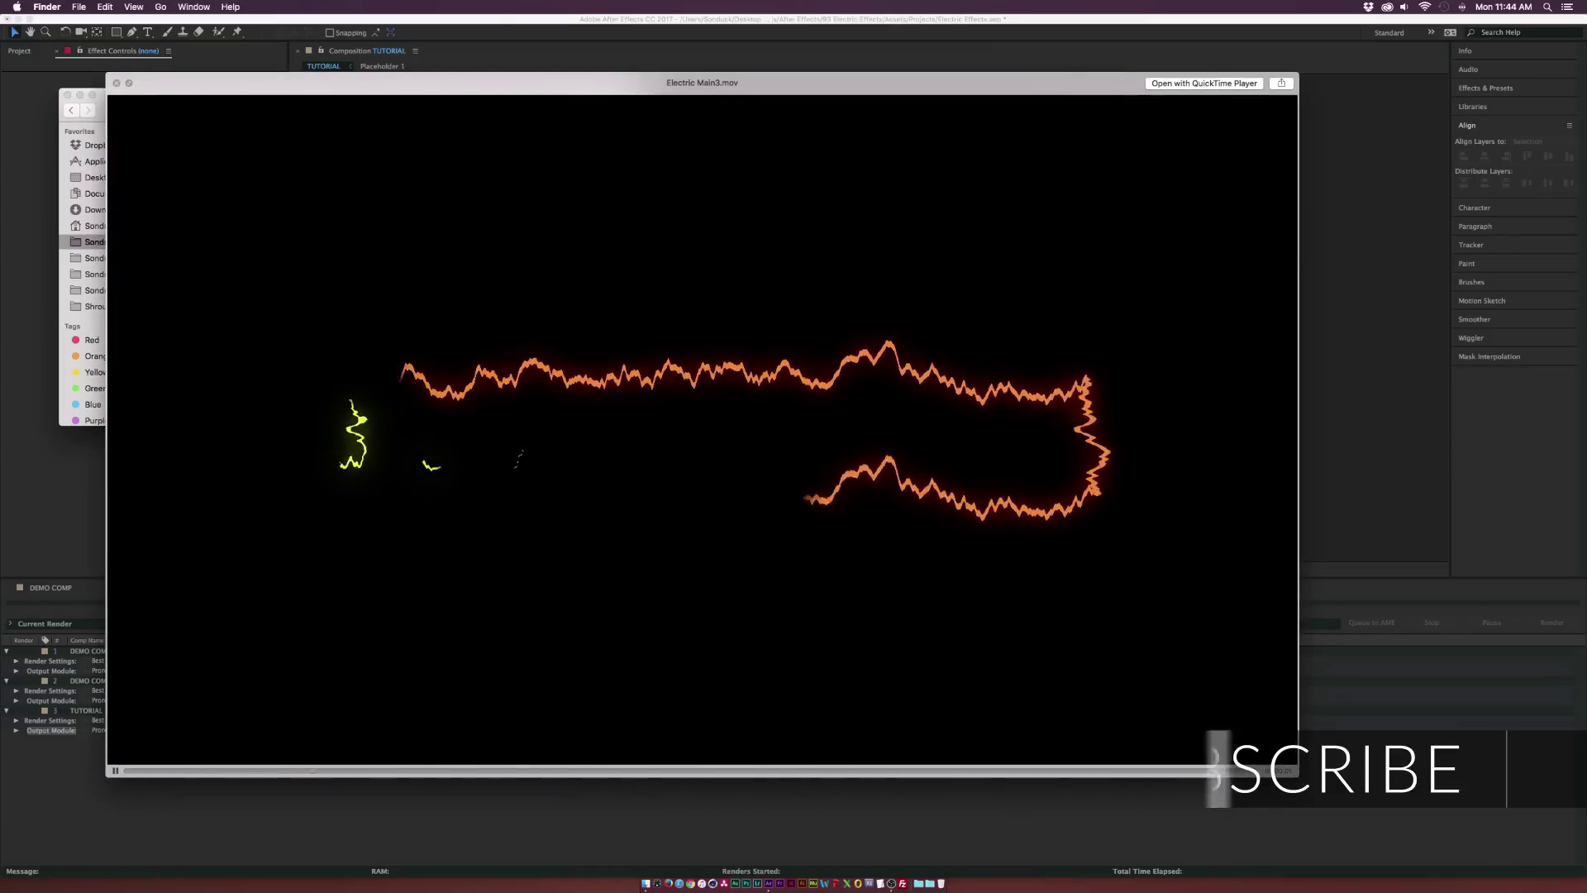